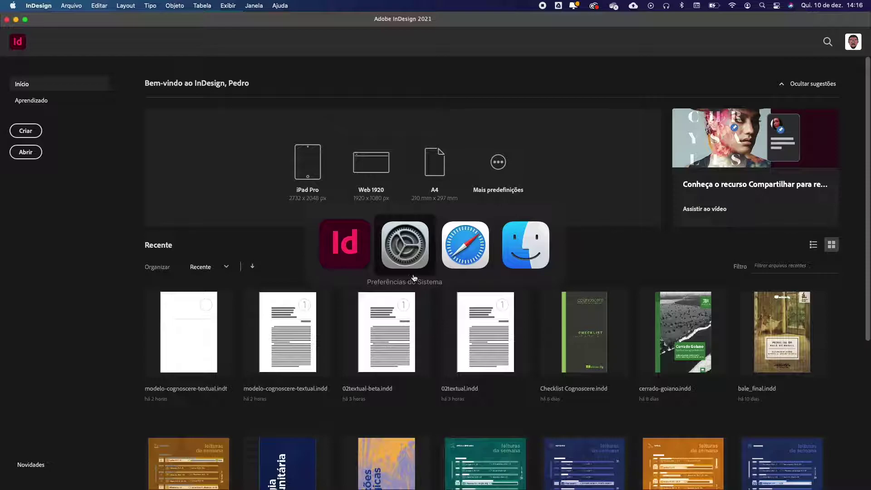
# Step: Switch to Finder, open Checklist Cognoscere.pdf from the Checklist folder and go to its content checklist on page 2
pyautogui.click(528, 261)
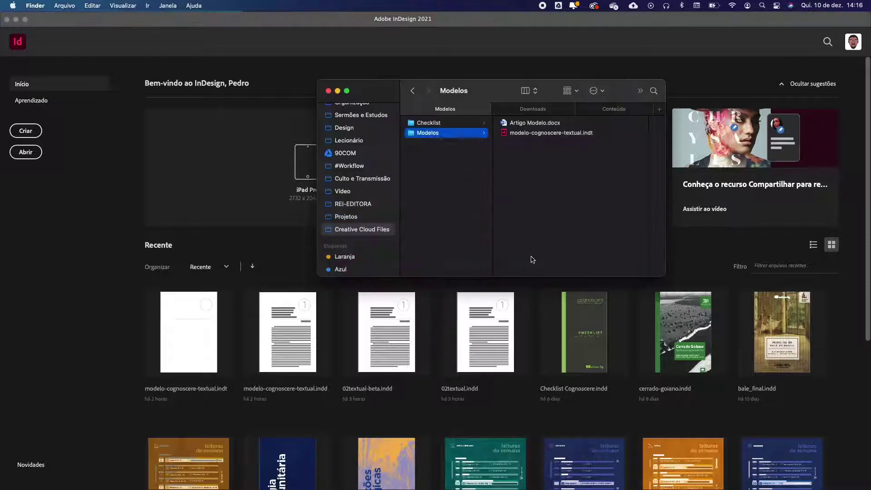
pyautogui.click(477, 123)
pyautogui.click(524, 144)
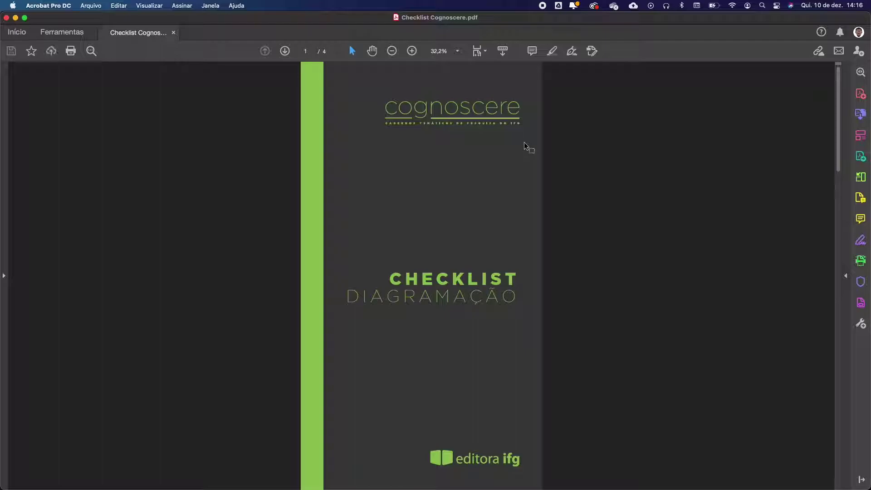
pyautogui.press('Right')
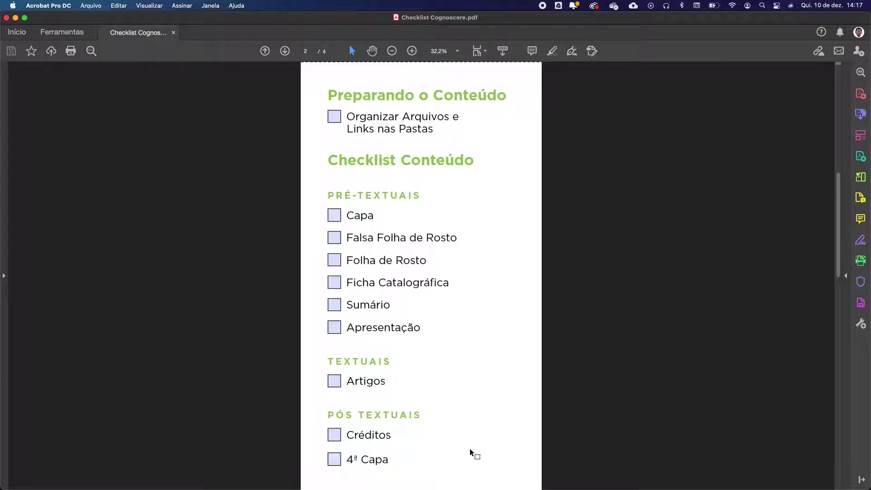
pyautogui.scroll(3, 476, 442)
pyautogui.scroll(-3, 483, 439)
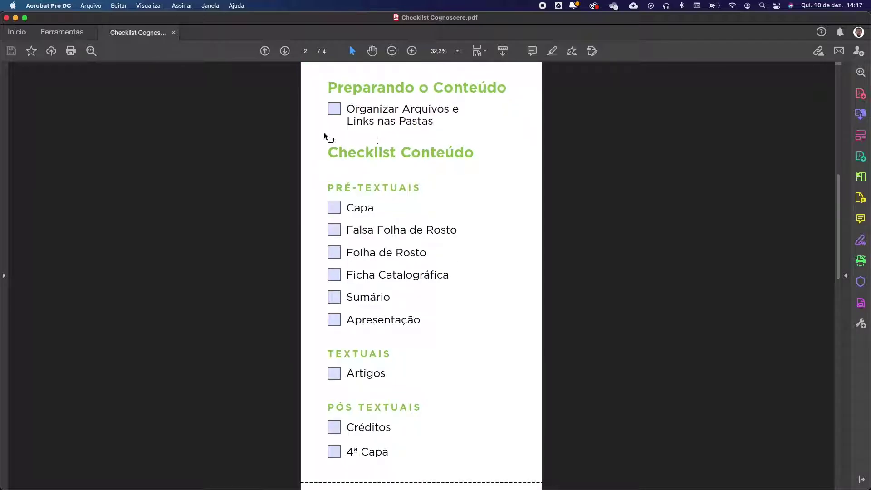
# Step: Switch to Finder and examine the project's 00 Originais and 01 Preparação folders
pyautogui.press('super+Tab')
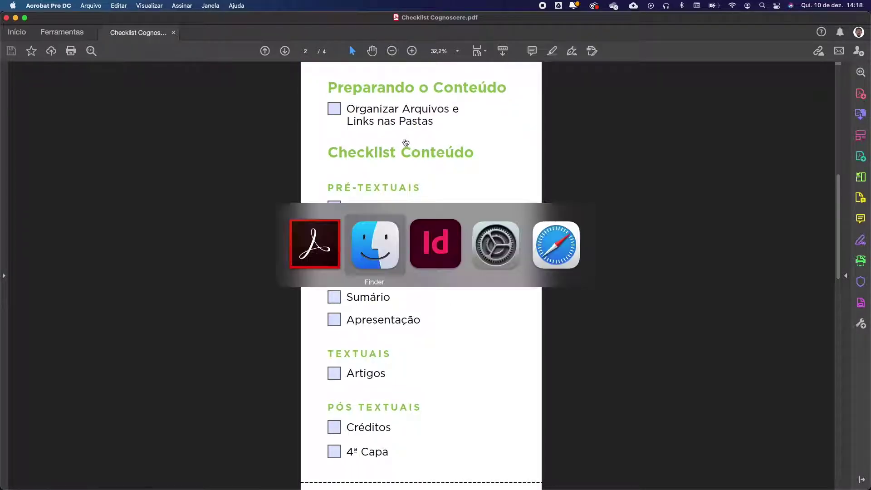
pyautogui.hotkey('ctrl', 'shift', 'Tab')
pyautogui.hscroll(-5, 534, 140)
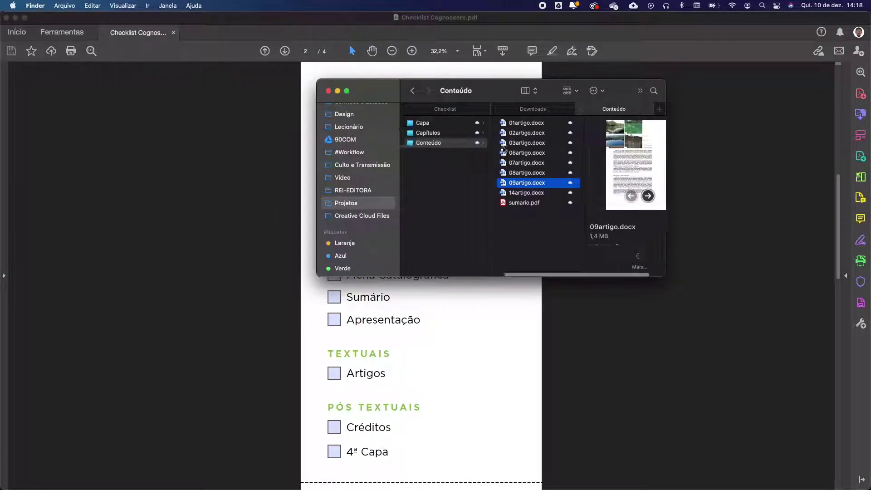
pyautogui.hscroll(-3, 484, 150)
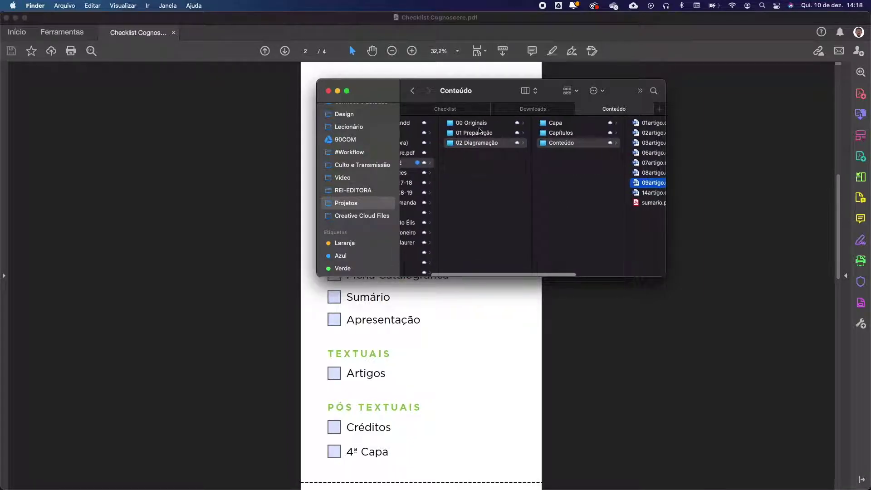
pyautogui.press('Left')
pyautogui.press('Left')
pyautogui.click(462, 122)
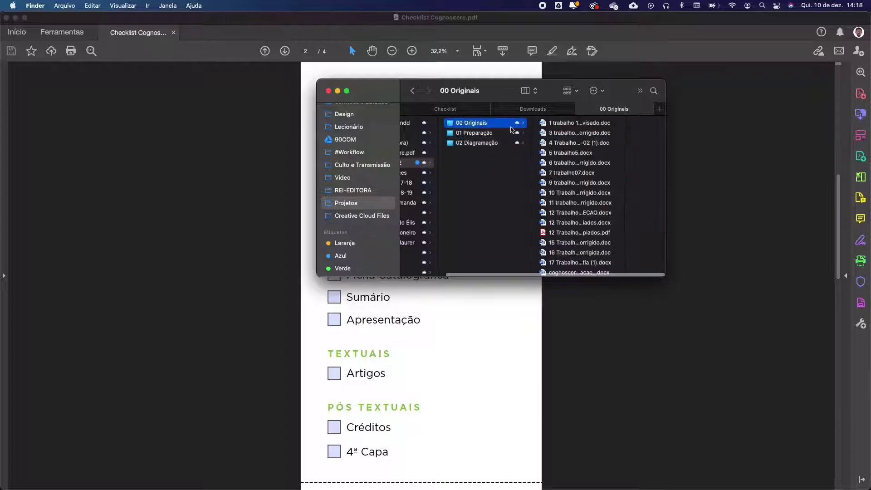
pyautogui.scroll(-3, 585, 196)
pyautogui.scroll(3, 586, 196)
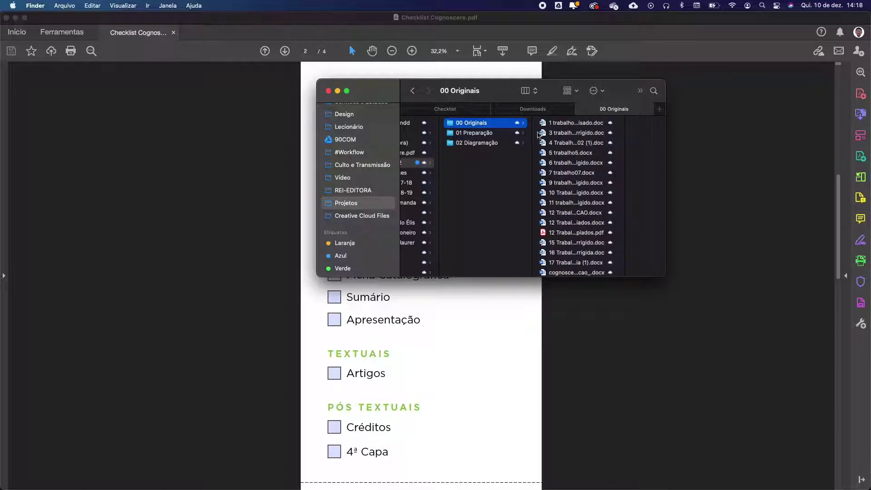
pyautogui.press('Down')
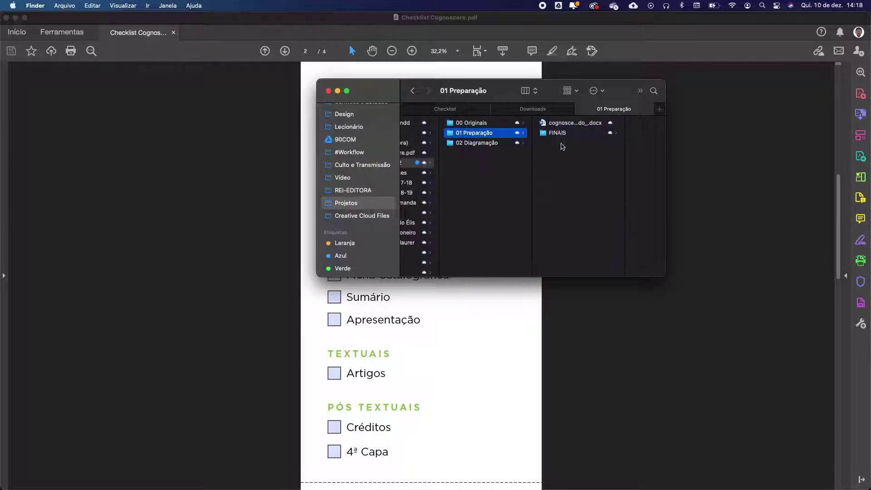
# Step: Examine the Capa, Capítulos and Conteúdo subfolders of 02 Diagramação, including a preview of capa.ai
pyautogui.click(463, 145)
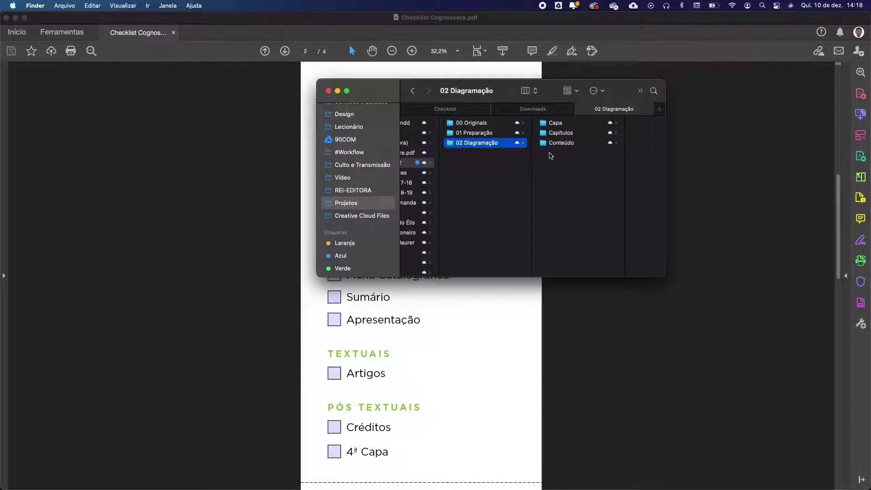
pyautogui.click(584, 126)
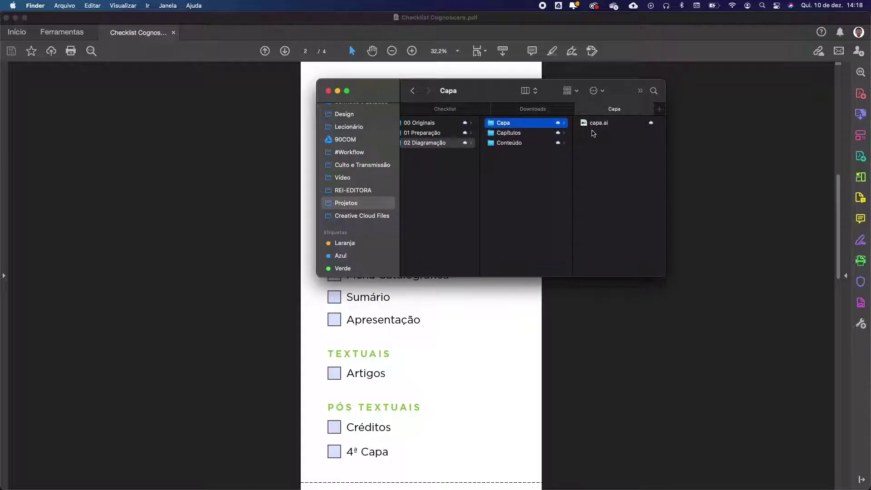
pyautogui.click(604, 124)
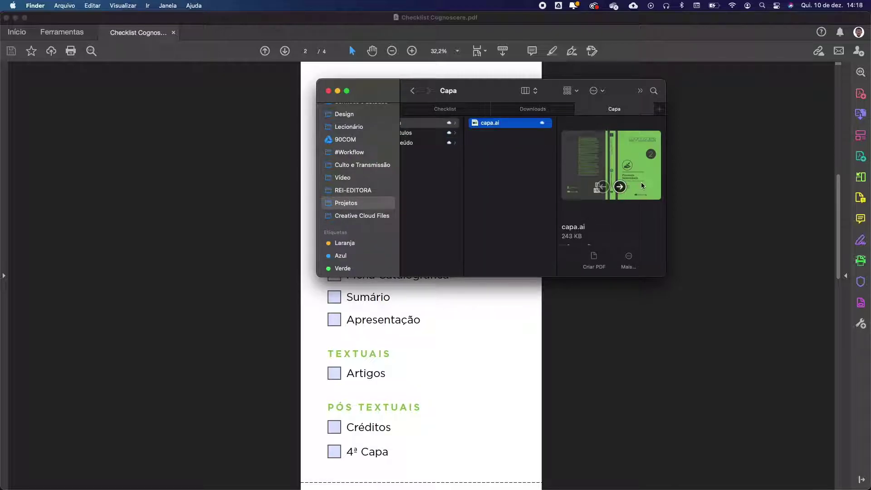
pyautogui.hscroll(-2, 539, 153)
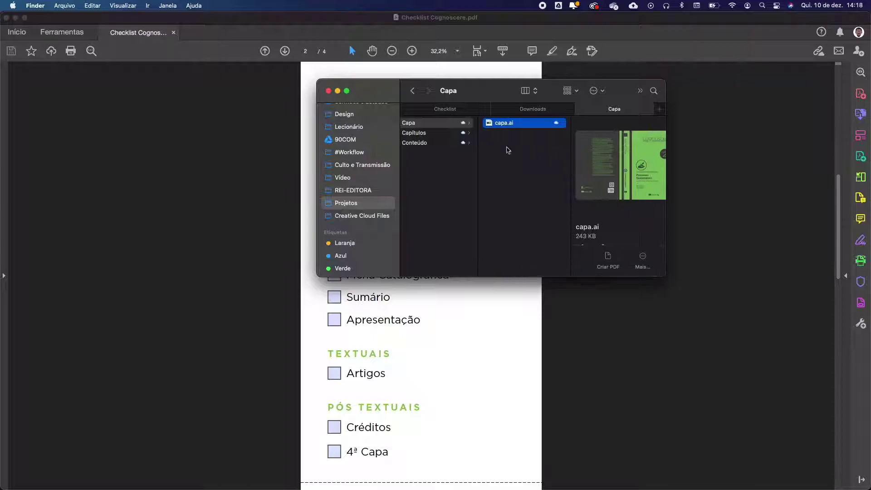
pyautogui.click(444, 133)
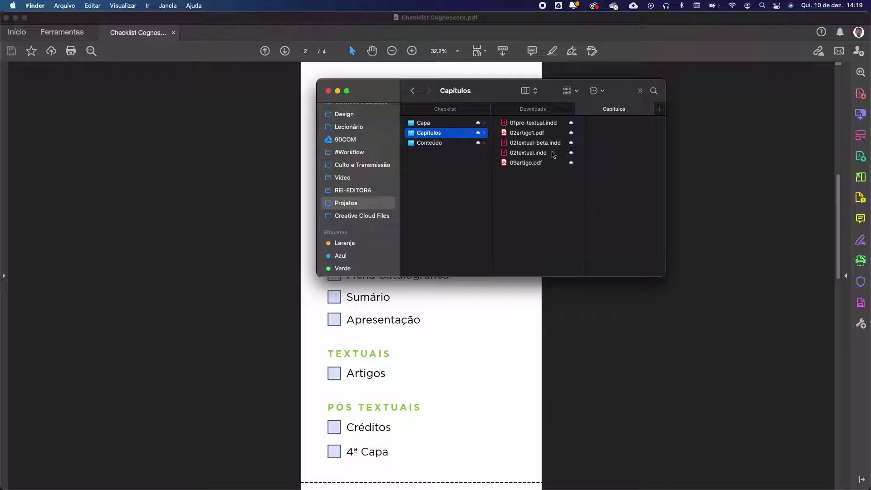
pyautogui.click(459, 143)
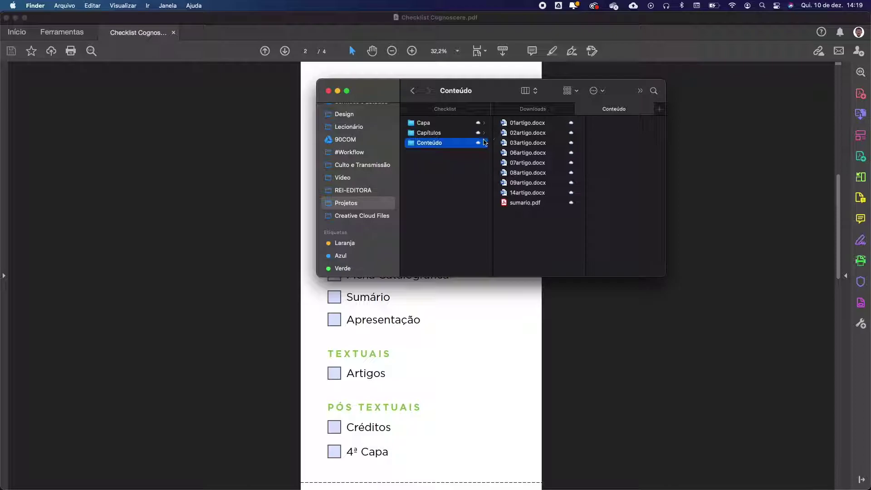
# Step: Go back to the main project folders and examine the Conteúdo folder inside 02 Diagramação
pyautogui.hscroll(-2, 486, 141)
pyautogui.hscroll(-5, 484, 143)
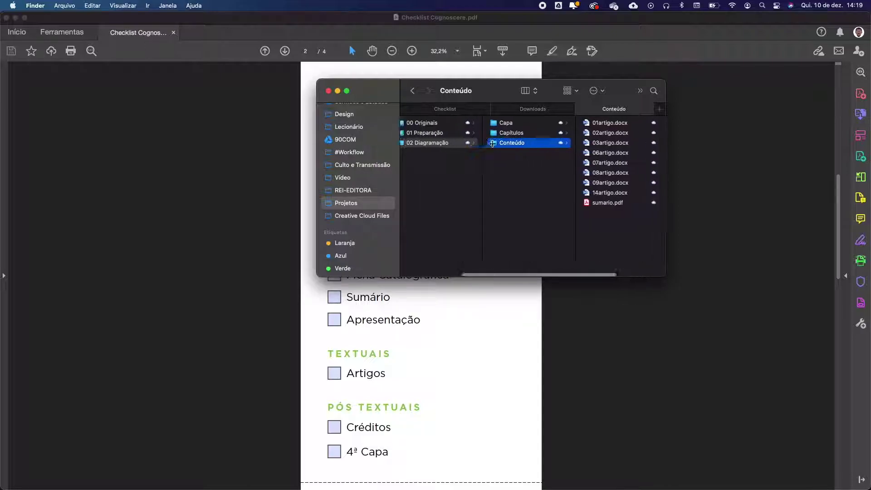
pyautogui.click(463, 141)
pyautogui.click(463, 134)
pyautogui.click(474, 143)
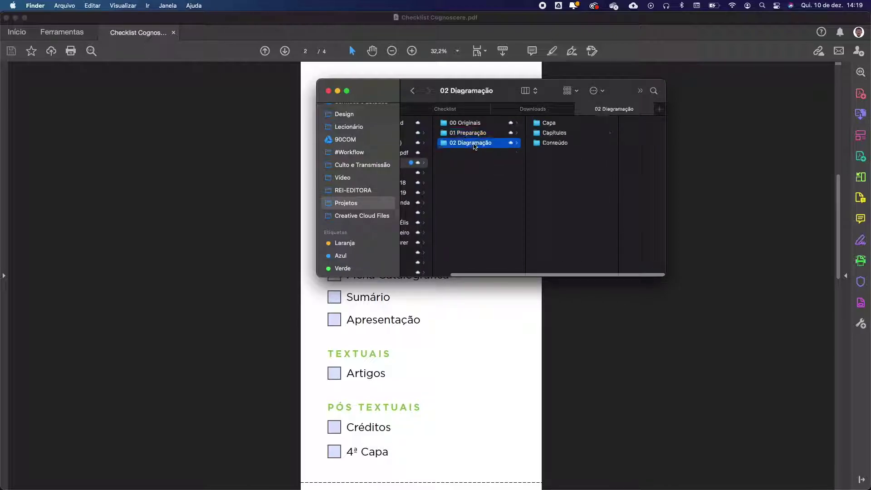
pyautogui.click(548, 144)
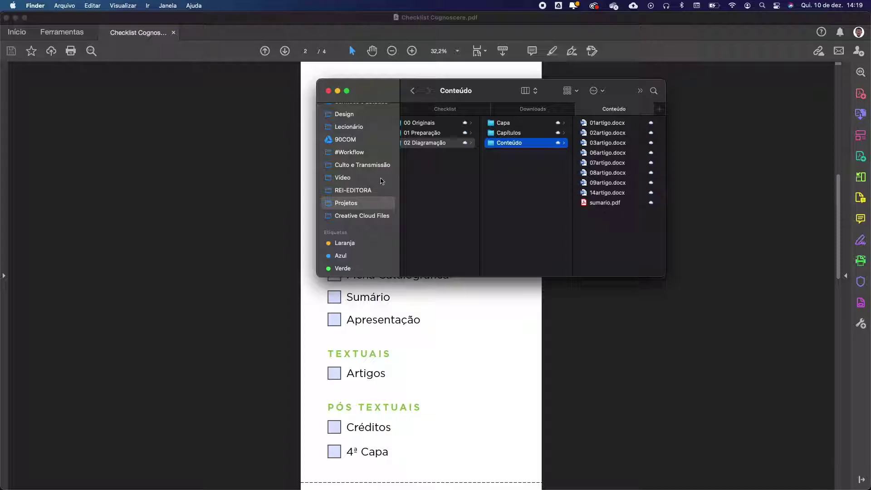
# Step: Return to the checklist PDF in Acrobat and read on to the Diagramando Elementos section on page 3
pyautogui.press('super+Tab')
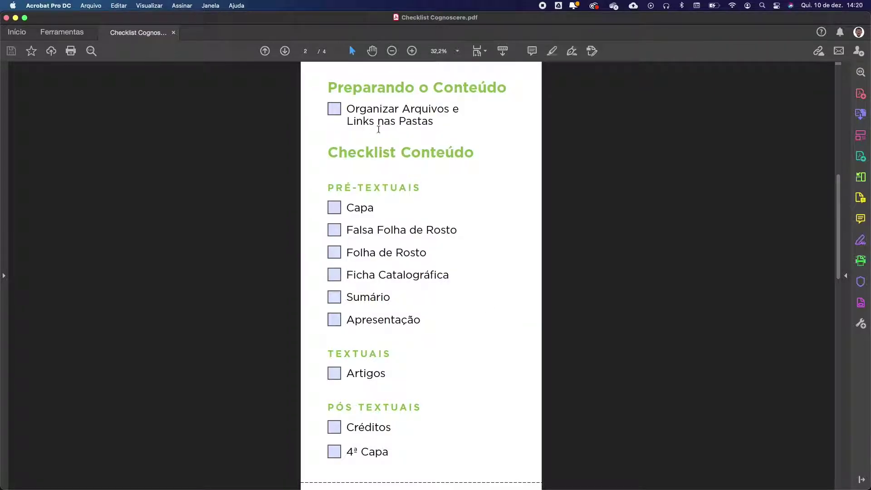
pyautogui.click(334, 207)
pyautogui.click(334, 207)
pyautogui.scroll(-6, 357, 304)
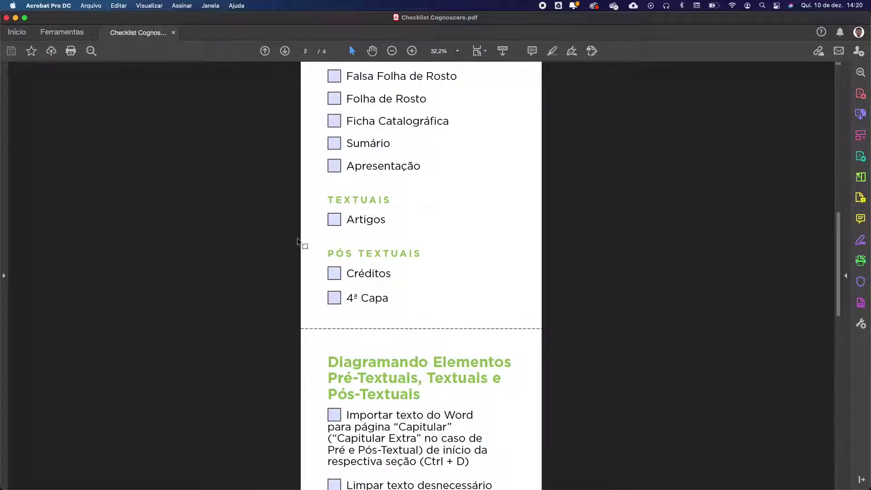
pyautogui.scroll(-5, 387, 236)
pyautogui.scroll(-5, 387, 236)
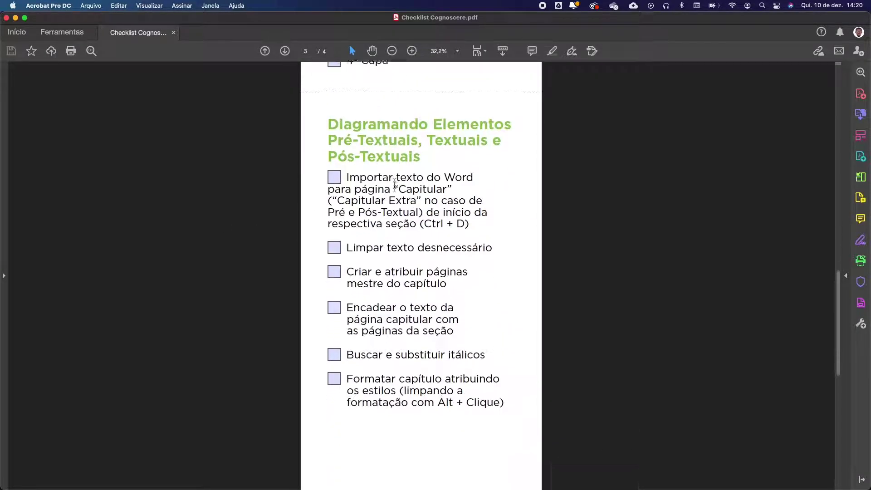
pyautogui.scroll(-1, 394, 184)
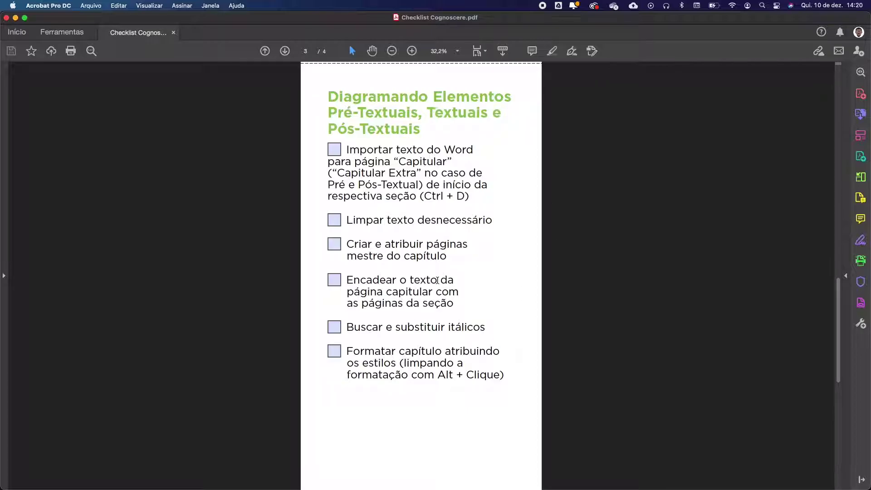
# Step: Switch to Finder and open the template modelo-cognoscere-textual.indt from the Modelos folder in InDesign
pyautogui.press('super+Tab')
pyautogui.press('super+Tab')
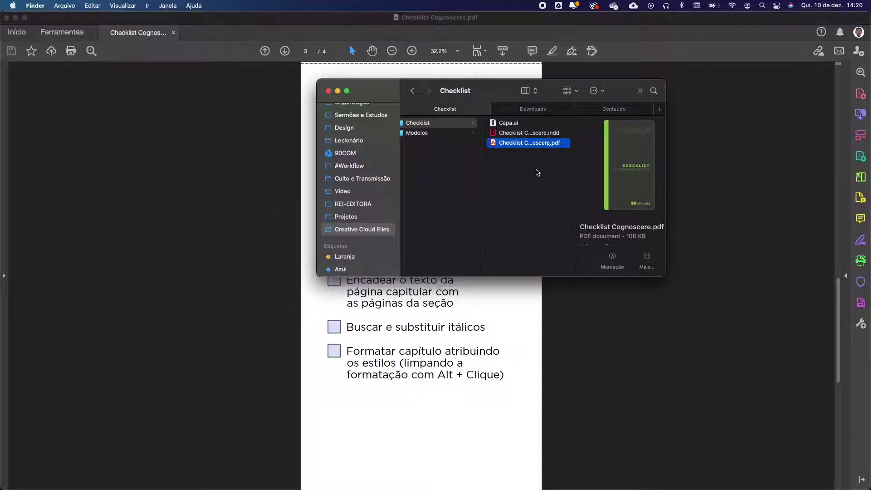
pyautogui.hscroll(-2, 536, 171)
pyautogui.click(469, 136)
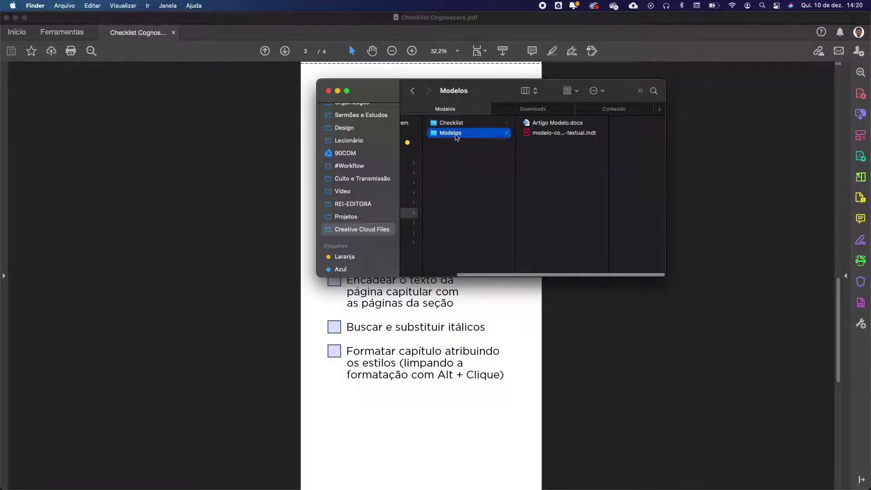
pyautogui.click(553, 133)
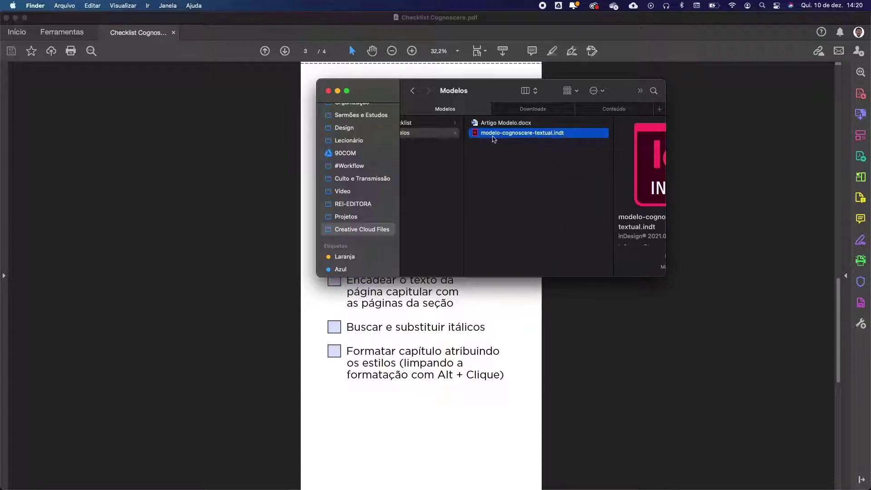
pyautogui.click(550, 154)
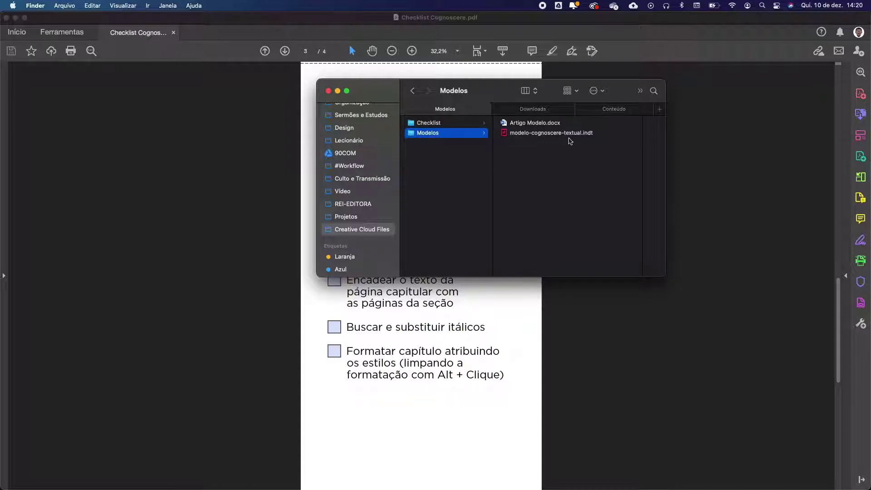
pyautogui.click(528, 134)
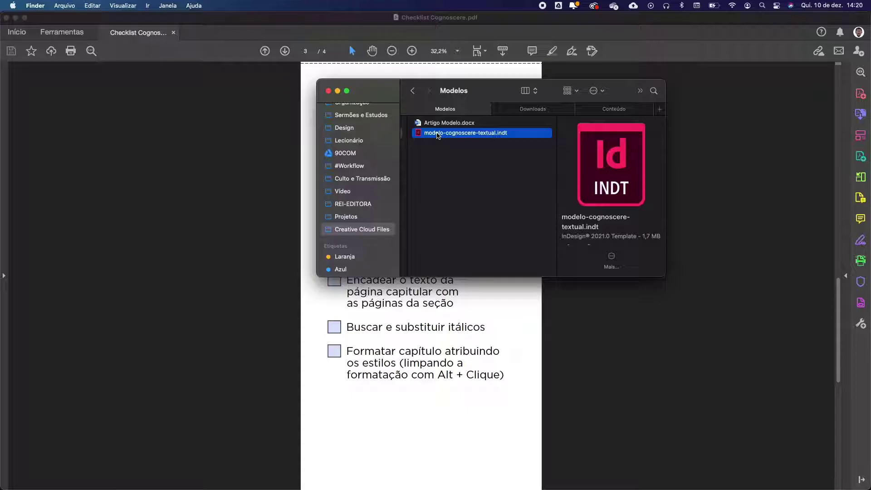
pyautogui.doubleClick(437, 133)
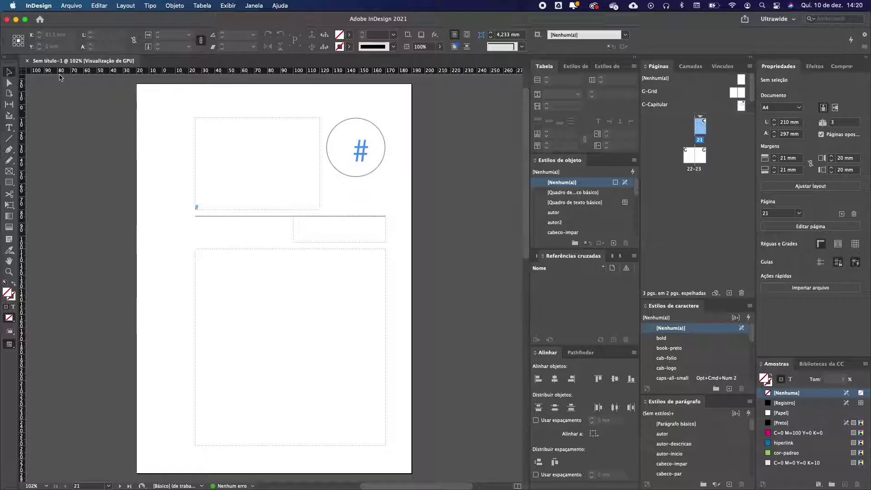
# Step: Save the new document as v2-cognoscere-textual in the Modelos folder, in InDesign 2021 document format
pyautogui.press('super+shift+s')
pyautogui.write('v2-co')
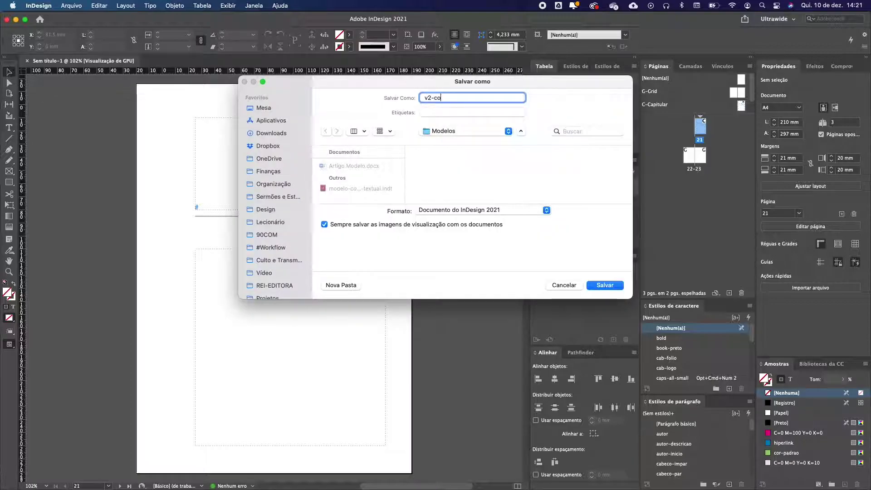
pyautogui.write('gnoscere-textual')
pyautogui.press('Return')
# Step: Open the G-Grid master spread and look over the document's master pages
pyautogui.doubleClick(709, 95)
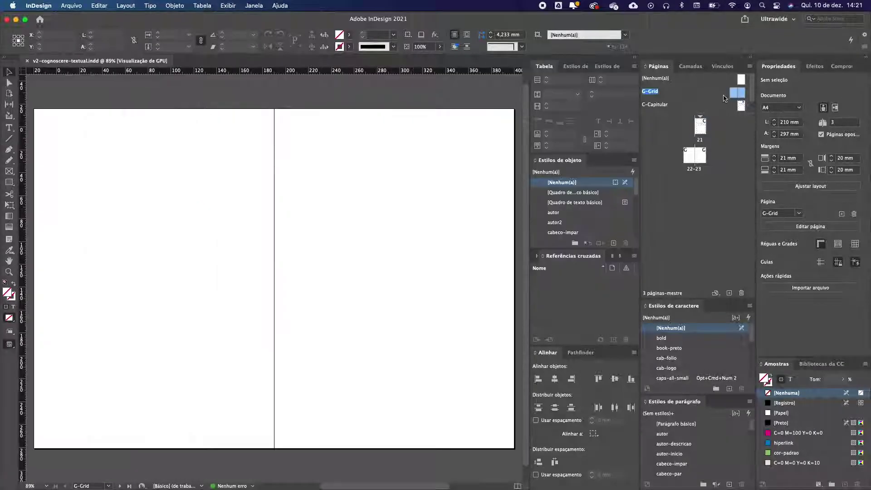
pyautogui.scroll(-1, 699, 89)
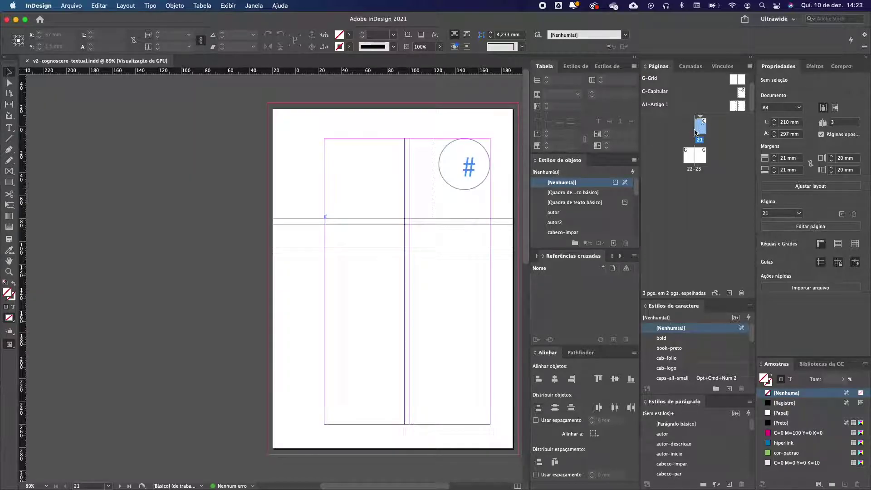
# Step: Consult the layout checklist in Acrobat, return to the InDesign document and hide the guides on page 21
pyautogui.press('super+Tab')
pyautogui.press('super+Tab')
pyautogui.press('super+Tab')
pyautogui.press('super+Tab')
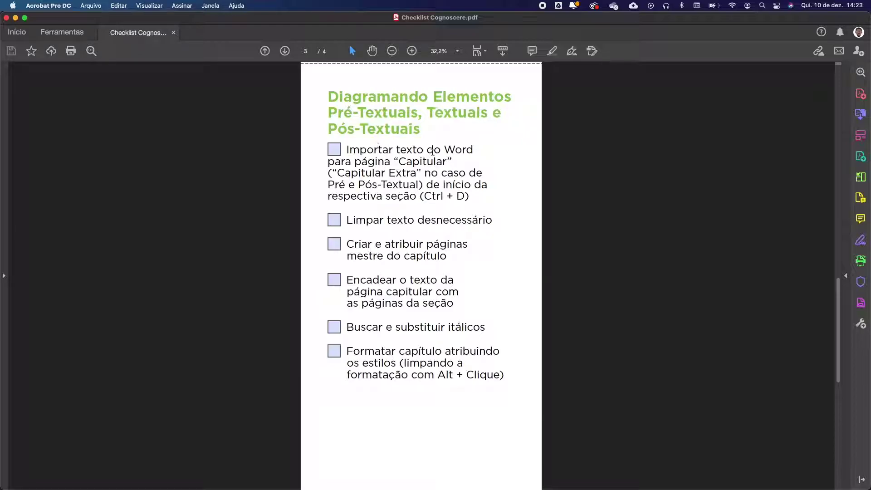
pyautogui.press('super+Tab')
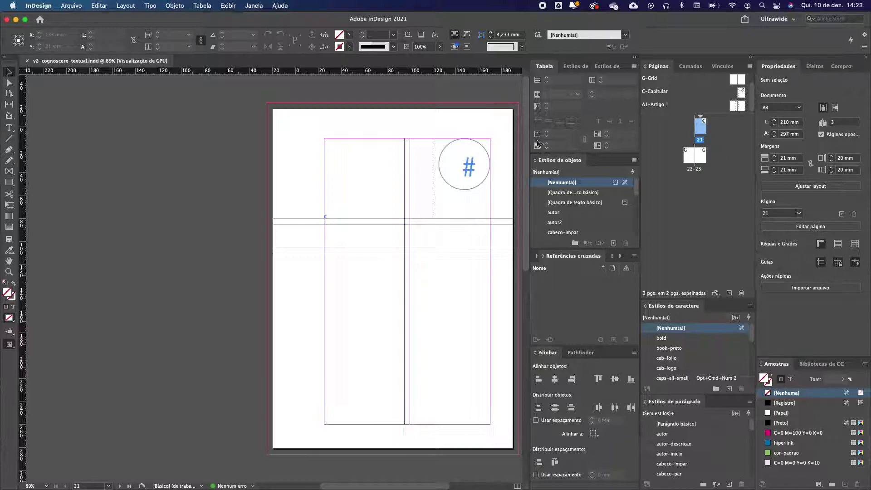
pyautogui.press('super+semicolon')
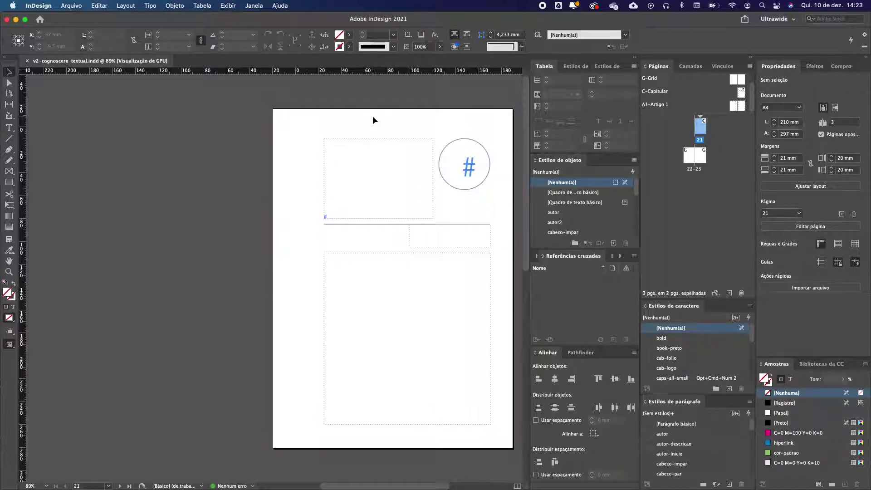
# Step: Look over the title page on page 21 and the 22-23 spread, ending with page 21 fitted in view
pyautogui.hscroll(2, 450, 198)
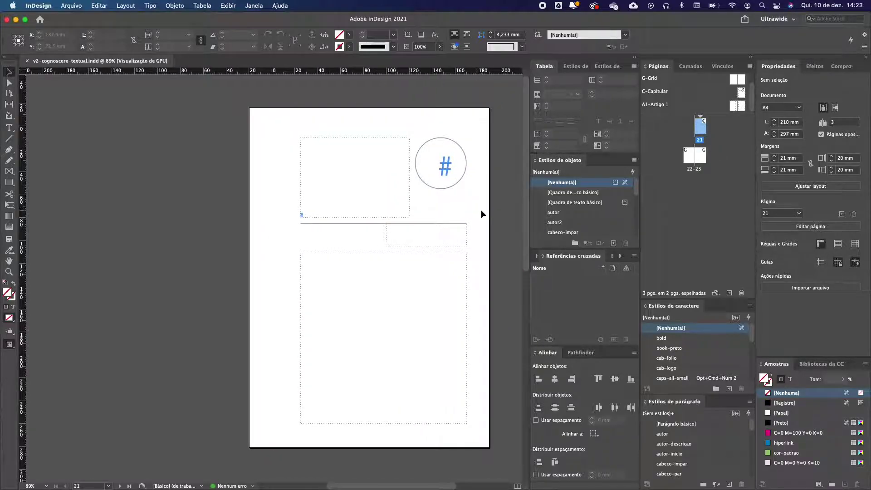
pyautogui.scroll(2, 467, 209)
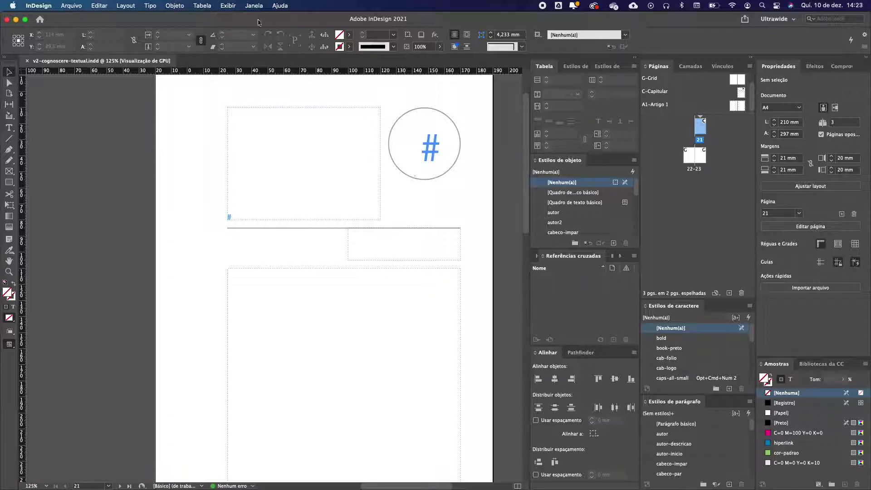
pyautogui.click(702, 156)
pyautogui.doubleClick(704, 157)
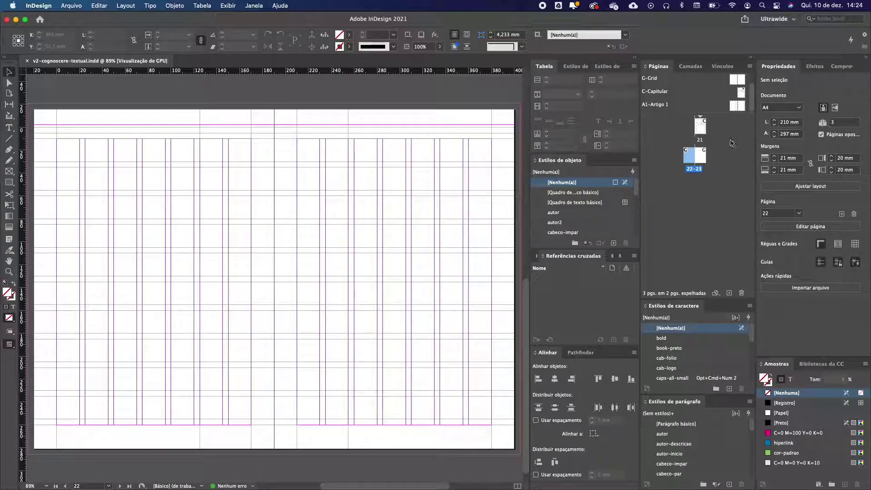
pyautogui.doubleClick(701, 127)
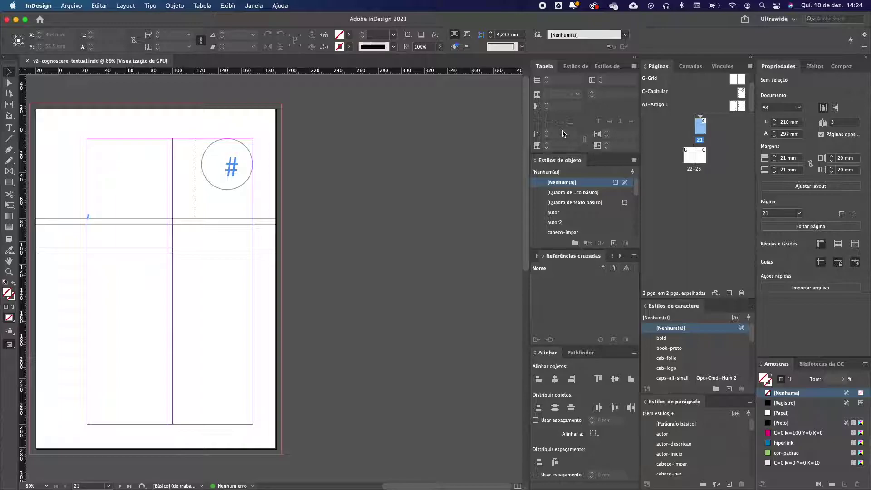
pyautogui.press('super+0')
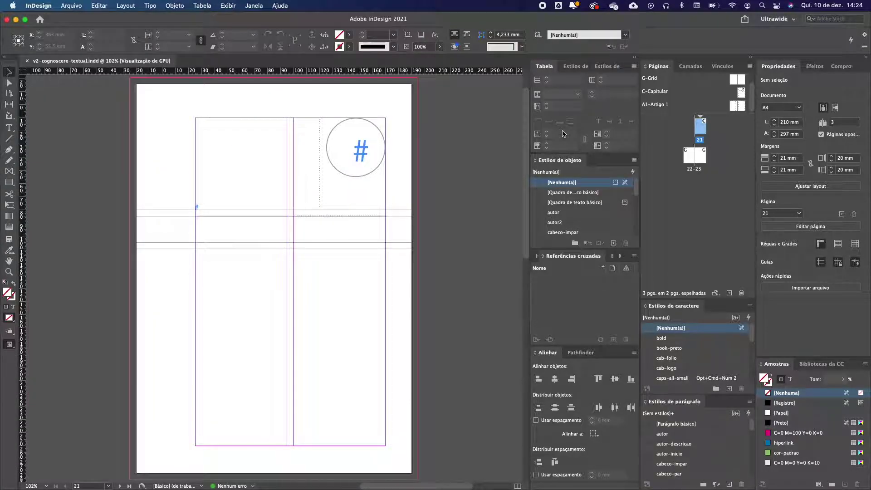
# Step: Consult the text import item of the checklist in Acrobat, return to InDesign and hide the guides on page 21
pyautogui.press('super+Tab')
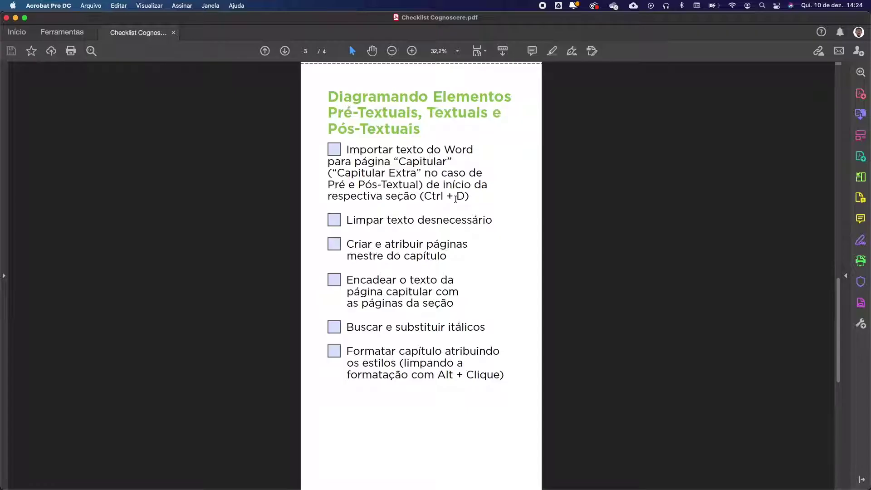
pyautogui.press('super+Tab')
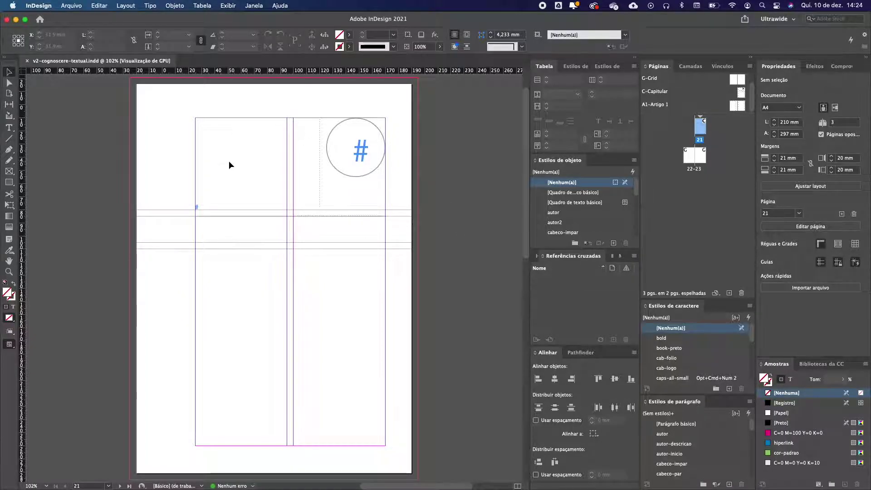
pyautogui.press('super+semicolon')
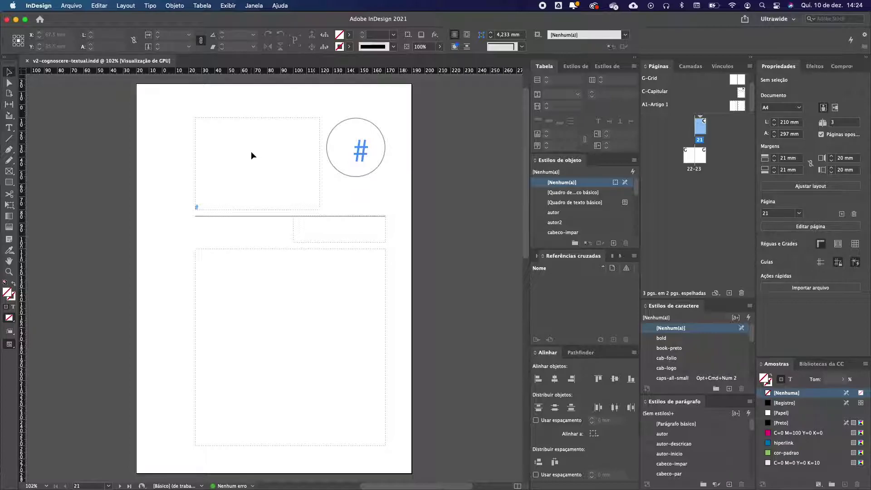
# Step: Override the master's threaded title text frame on page 21 and check the page in overprint preview
pyautogui.click(249, 138)
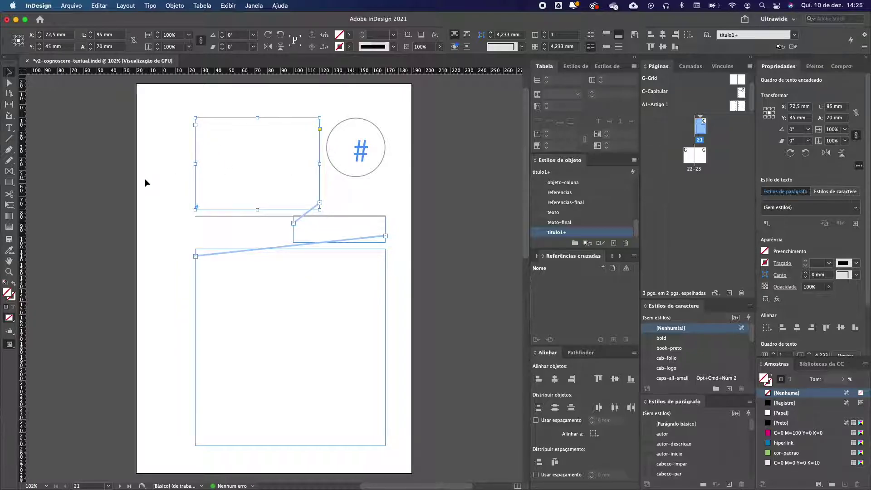
pyautogui.click(158, 157)
pyautogui.click(247, 176)
pyautogui.click(181, 148)
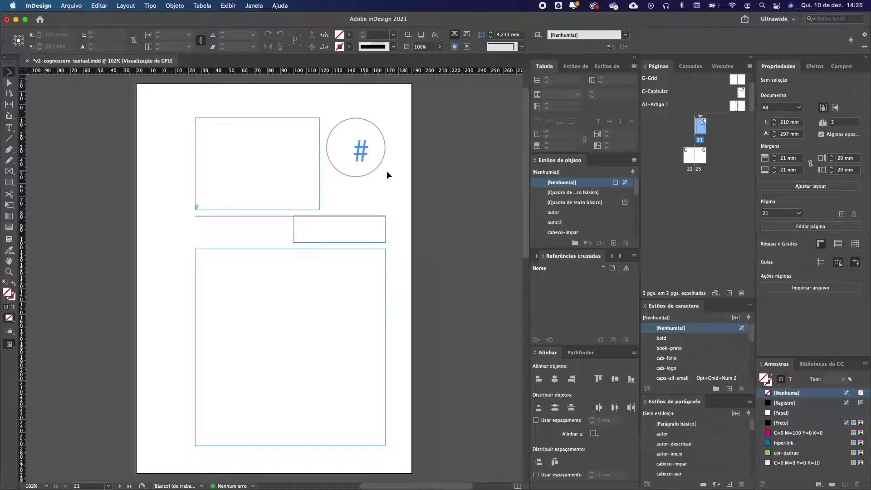
pyautogui.press('alt+shift+super+y')
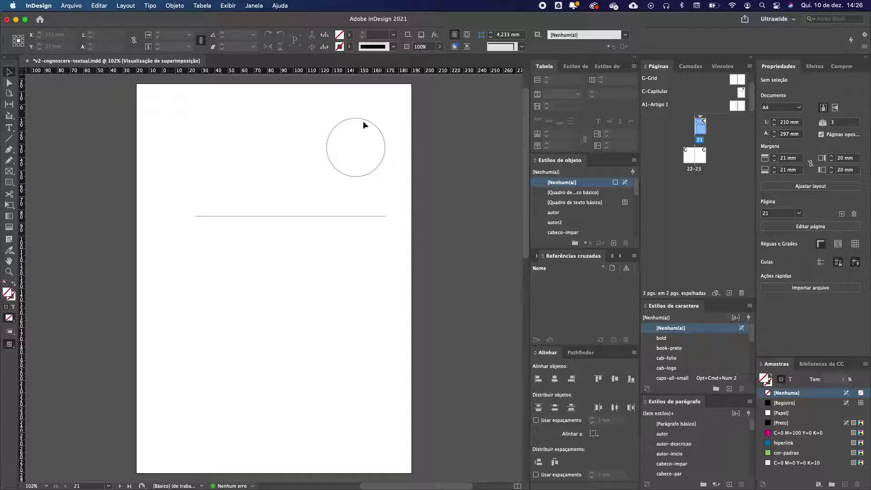
pyautogui.press('alt+shift+super+y')
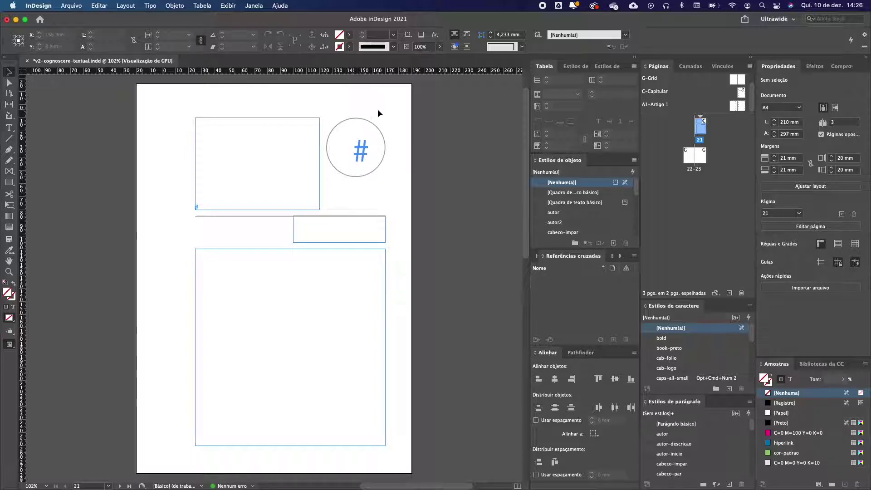
# Step: Set the section marker of page 21 to 3 in the numbering and section options and check the page in preview mode
pyautogui.rightClick(704, 122)
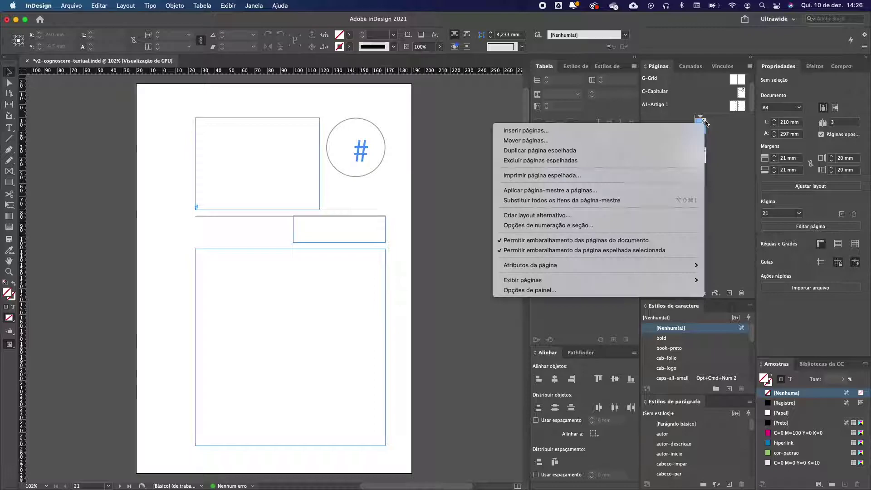
pyautogui.click(704, 135)
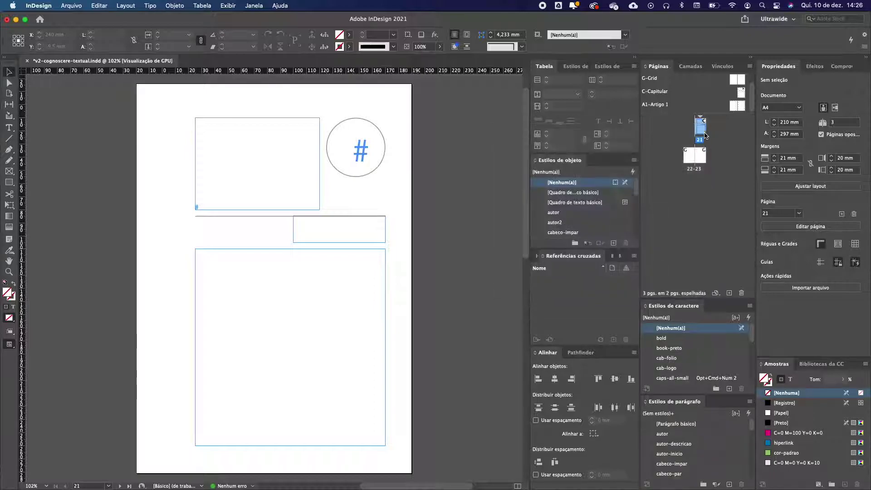
pyautogui.rightClick(701, 132)
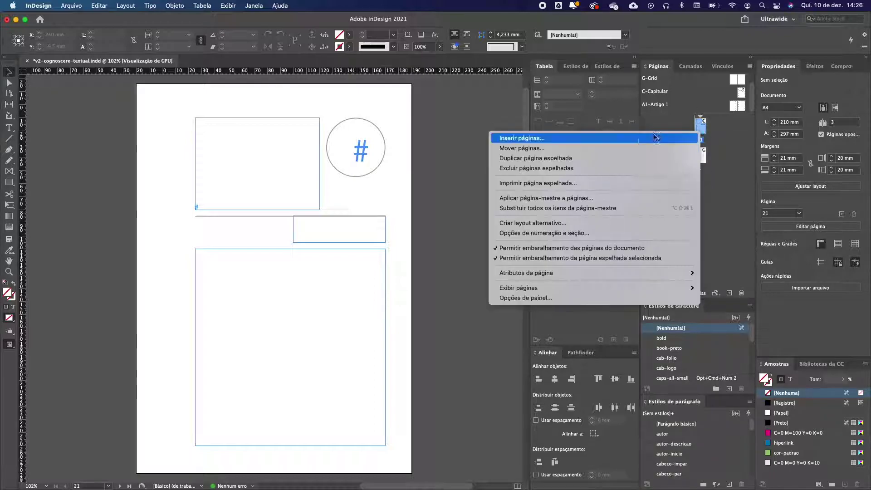
pyautogui.click(572, 234)
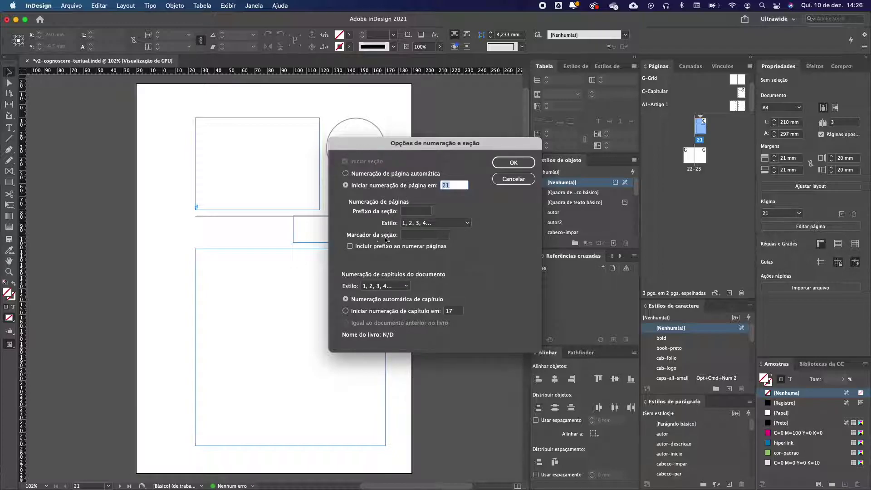
pyautogui.click(423, 235)
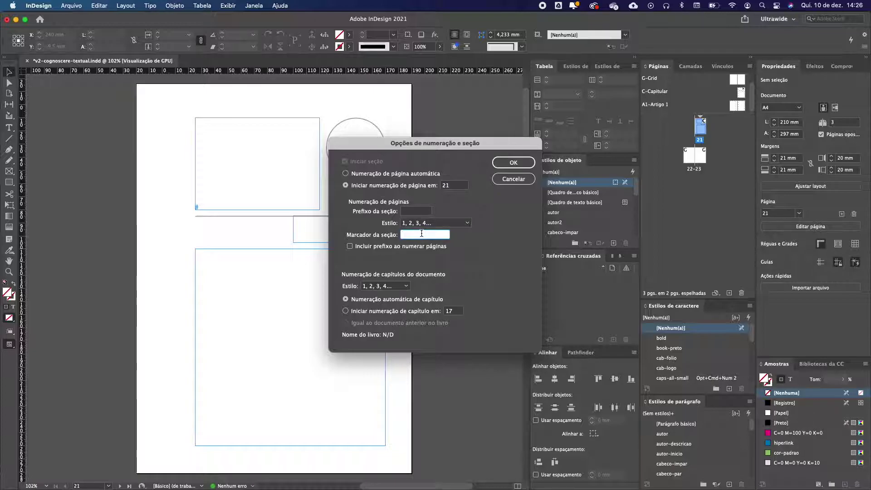
pyautogui.write('3')
pyautogui.click(513, 162)
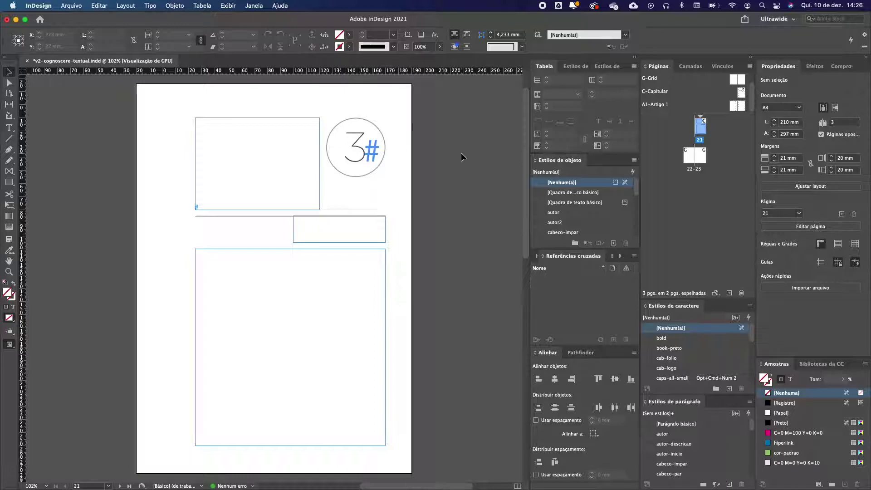
pyautogui.press('w')
pyautogui.press('w')
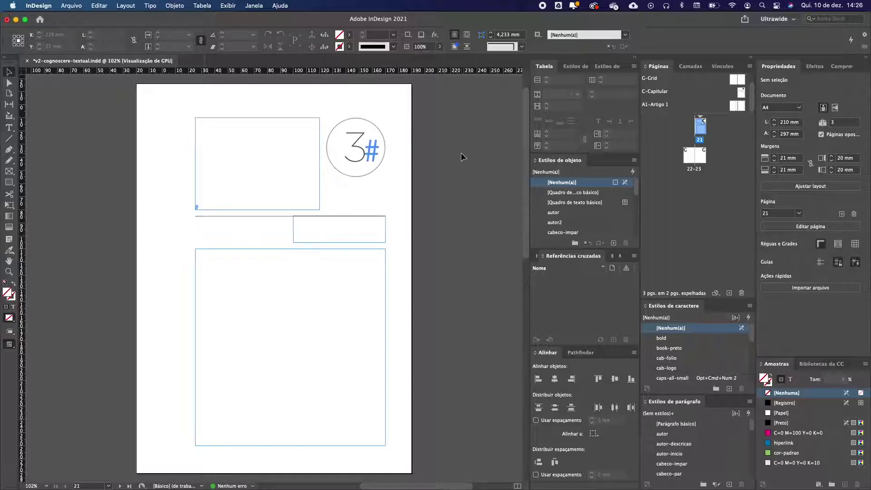
# Step: Place Artigo Modelo.docx from the Modelos folder into the threaded title text frame on page 21
pyautogui.click(290, 161)
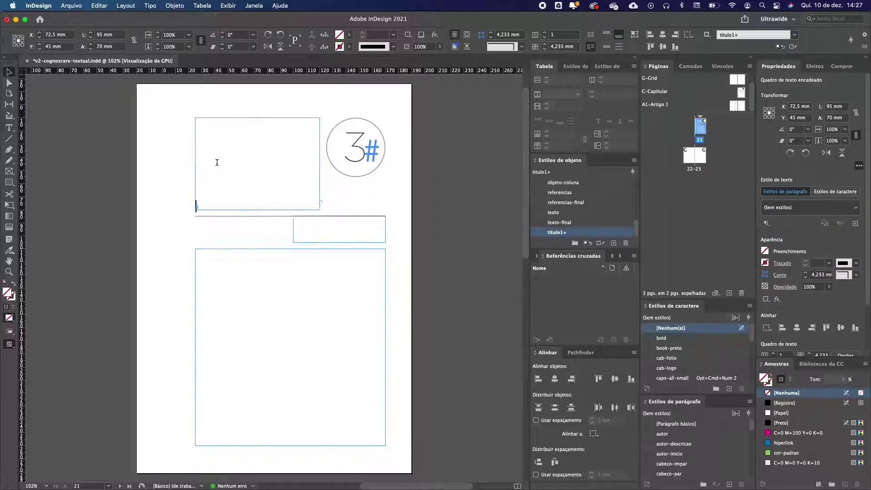
pyautogui.doubleClick(216, 162)
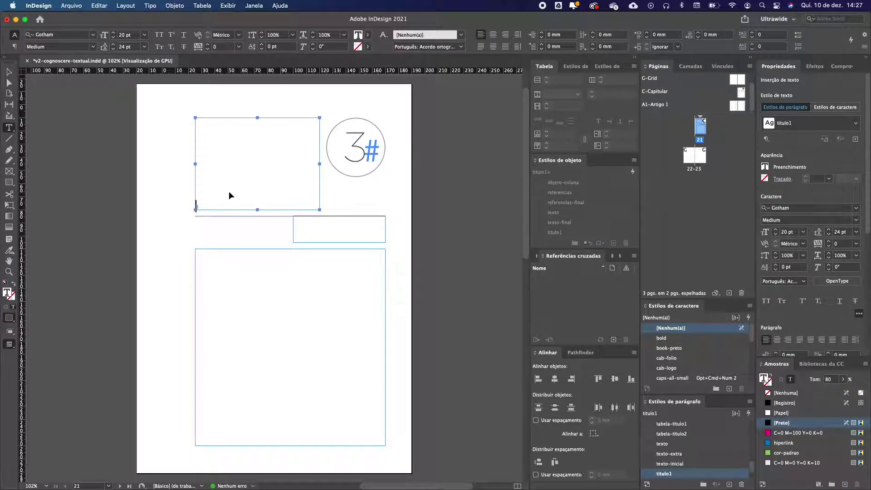
pyautogui.press('super+d')
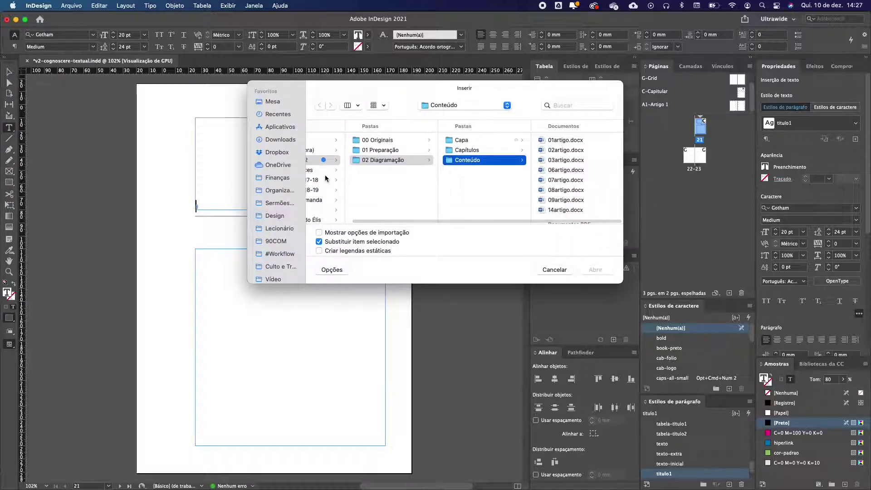
pyautogui.hscroll(-3, 324, 176)
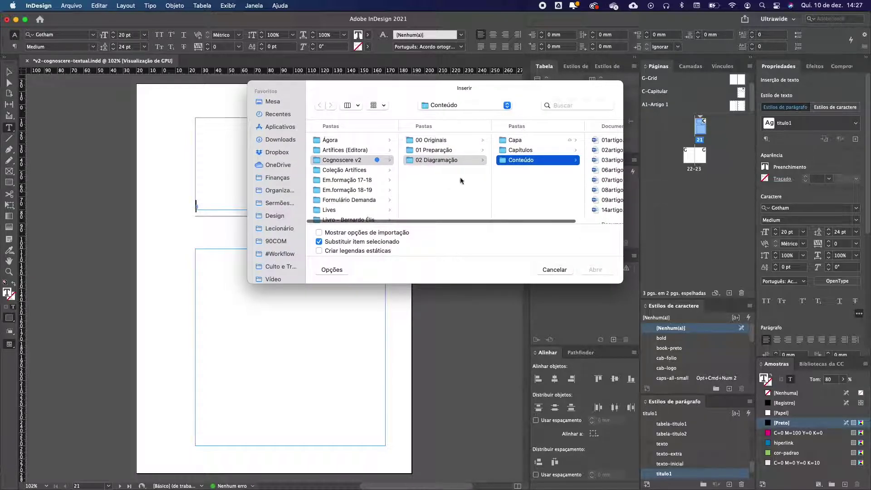
pyautogui.scroll(-5, 279, 204)
pyautogui.click(279, 227)
pyautogui.click(537, 141)
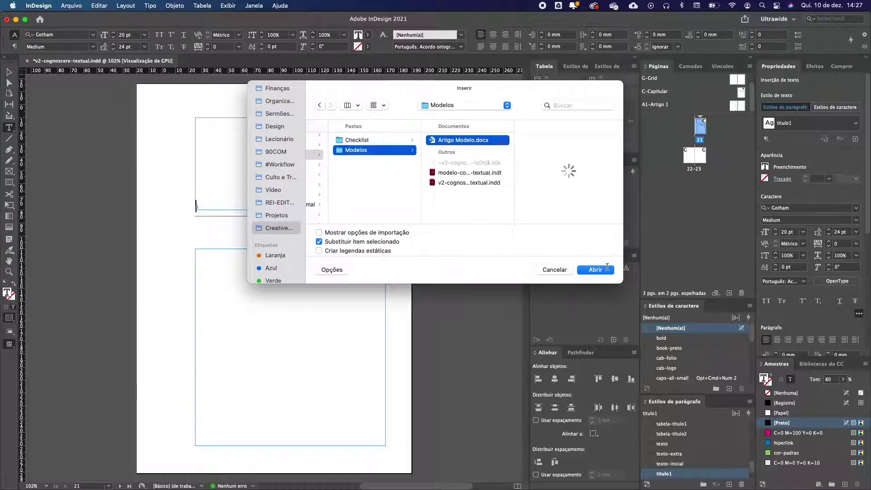
pyautogui.click(595, 270)
pyautogui.press('Return')
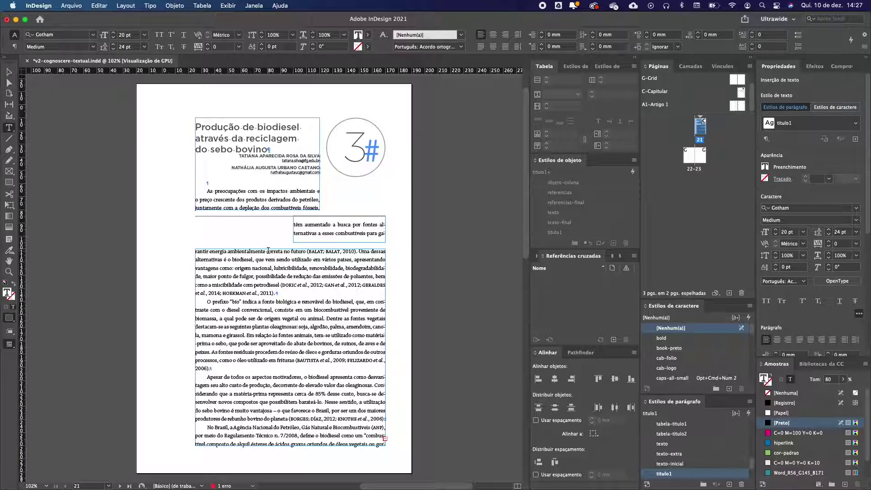
# Step: Switch to Finder, open Artigo Modelo.docx from the Modelos folder in Word and view it full screen
pyautogui.click(44, 474)
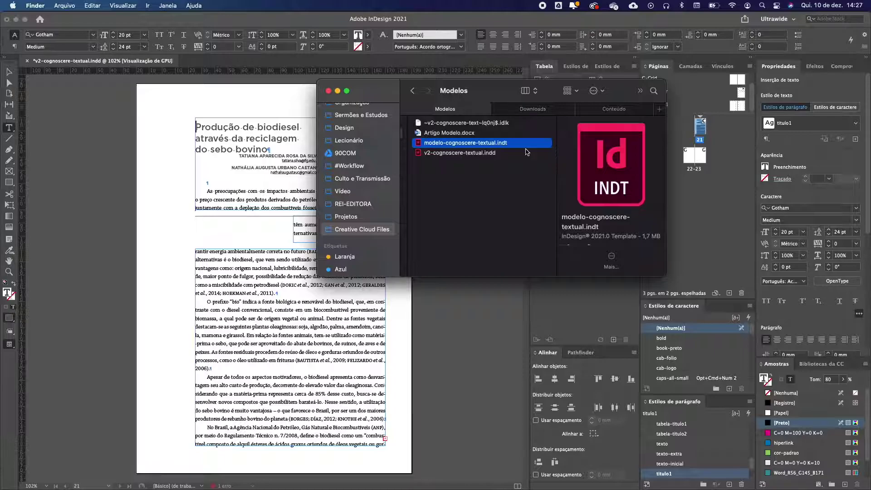
pyautogui.hscroll(-2, 514, 151)
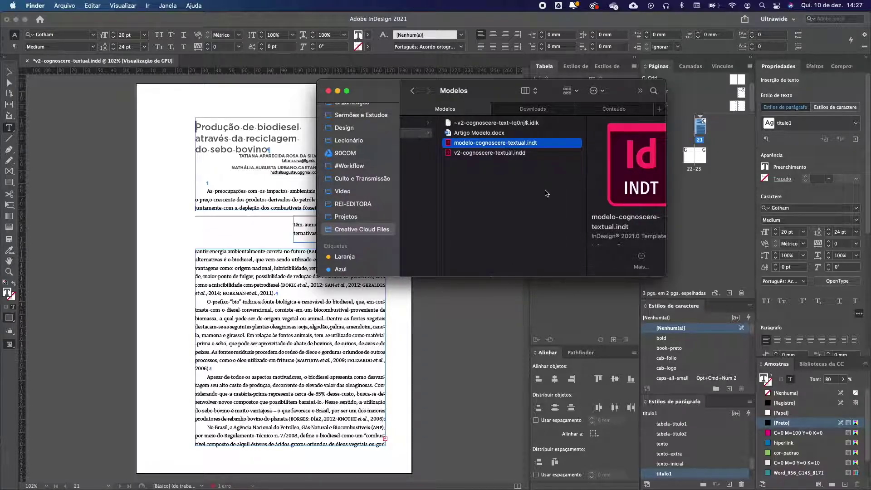
pyautogui.click(544, 205)
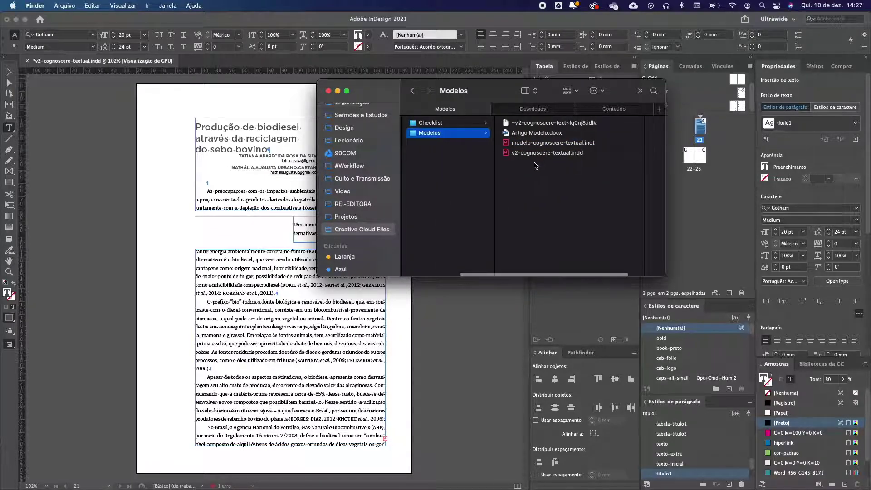
pyautogui.click(526, 133)
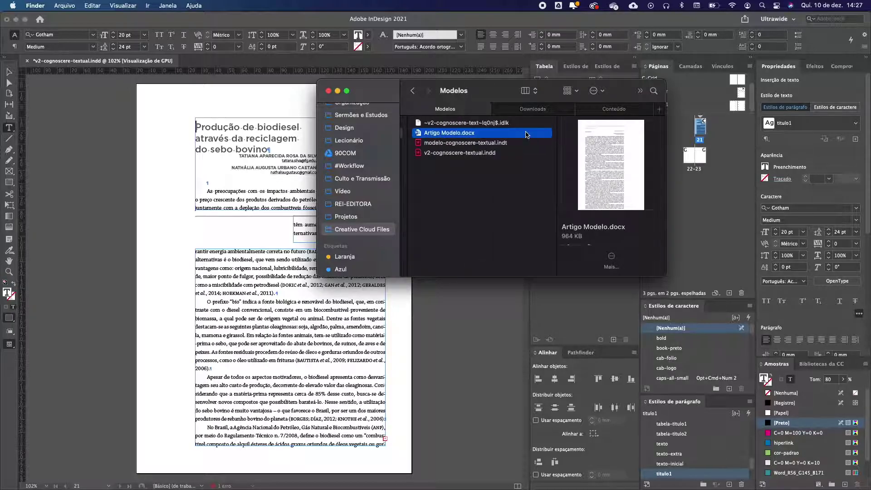
pyautogui.doubleClick(526, 133)
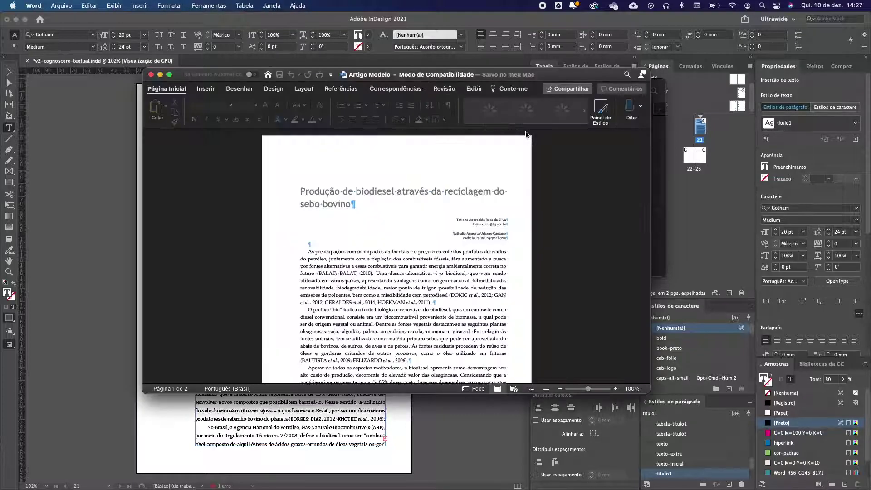
pyautogui.scroll(-1, 495, 220)
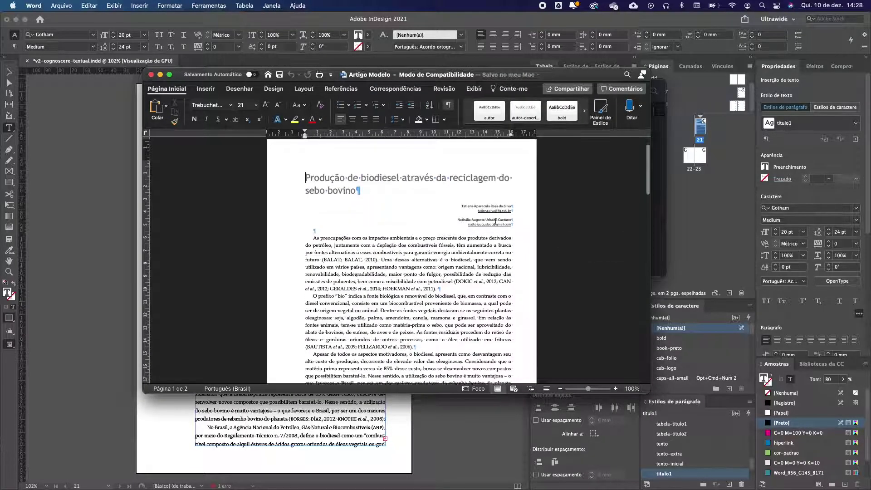
pyautogui.press('ctrl+super+f')
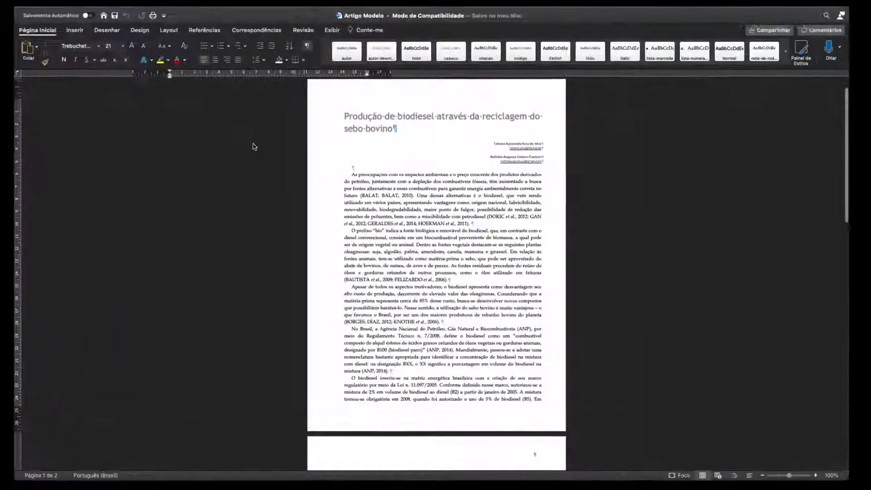
# Step: Return to InDesign and examine the imported title, author lines and opening paragraph on page 21 up close
pyautogui.scroll(3, 316, 193)
pyautogui.scroll(3, 316, 193)
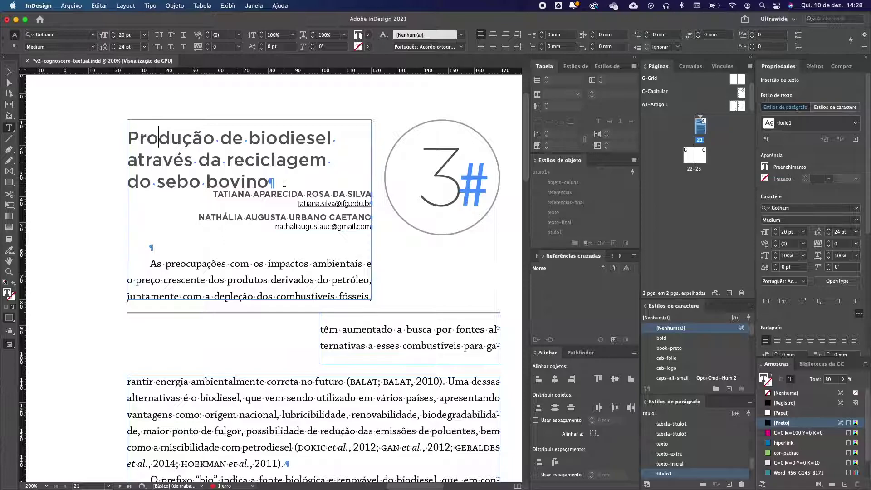
pyautogui.moveTo(212, 192); pyautogui.dragTo(304, 281)
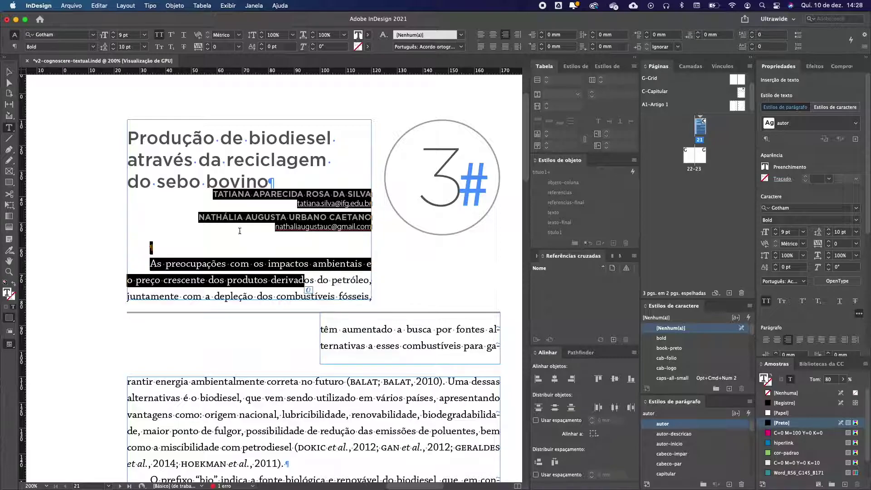
pyautogui.click(251, 224)
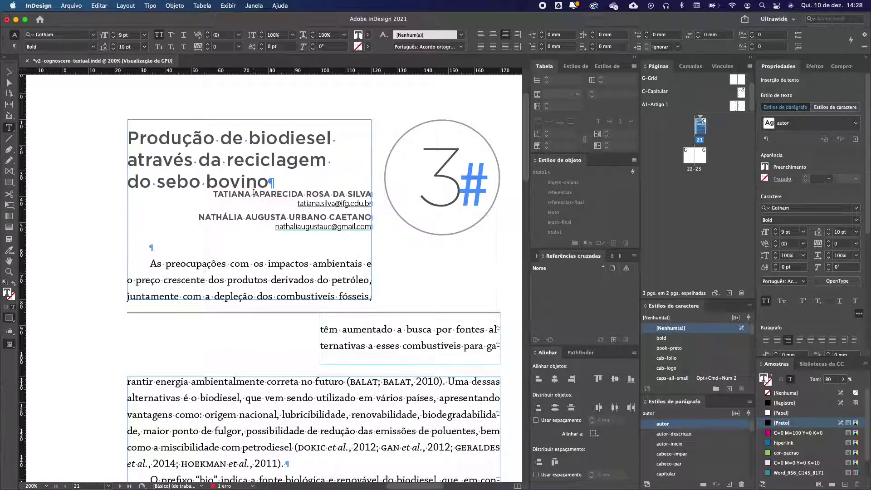
# Step: Apply the autor-inicio paragraph style to the first author's name line on page 21
pyautogui.click(254, 193)
pyautogui.moveTo(212, 192); pyautogui.dragTo(375, 192)
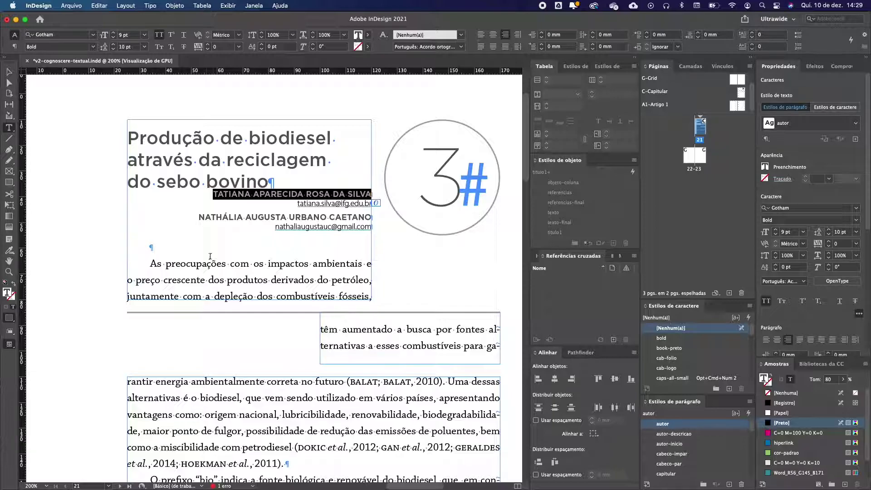
pyautogui.click(655, 444)
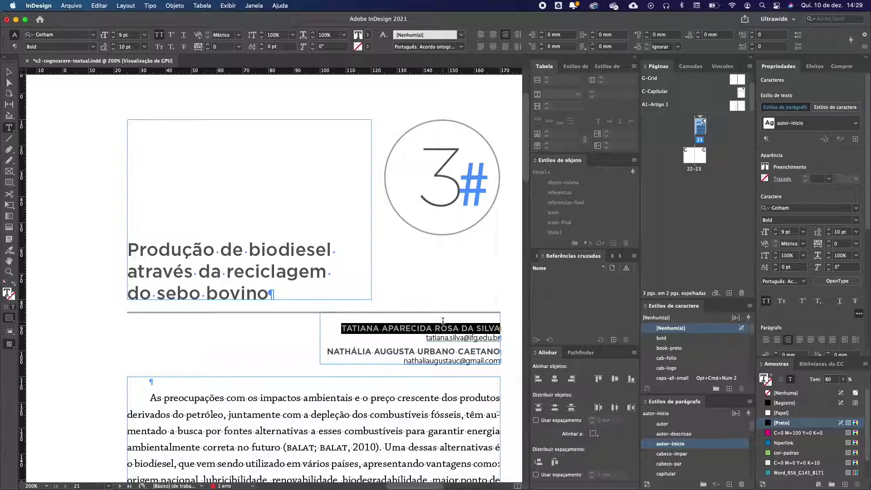
pyautogui.click(390, 339)
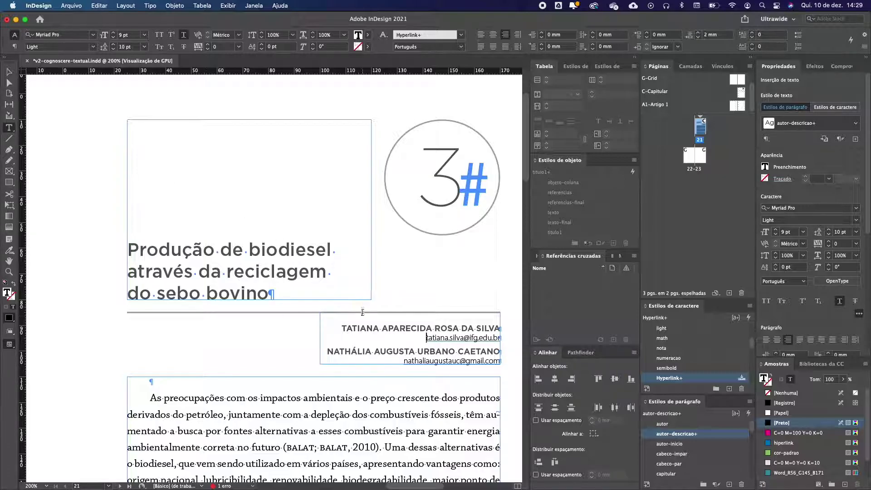
pyautogui.press('Escape')
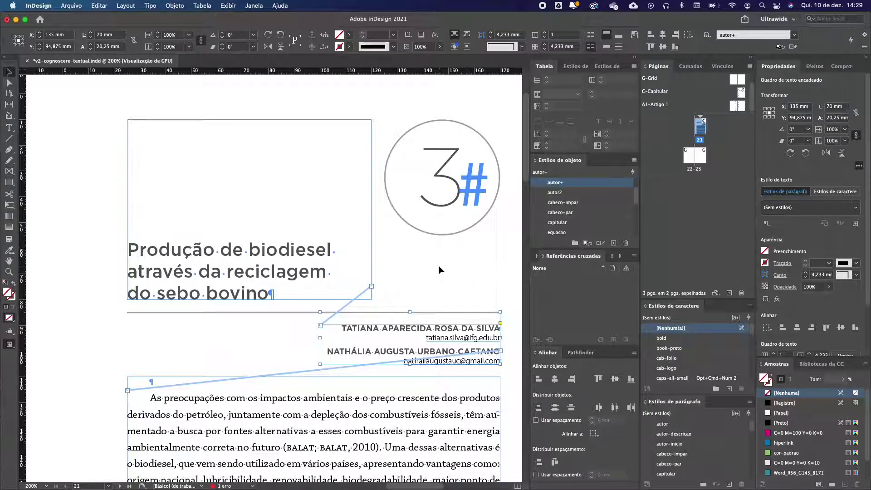
# Step: Examine the title, author and body text frames on page 21 and how they are threaded together
pyautogui.scroll(-2, 441, 264)
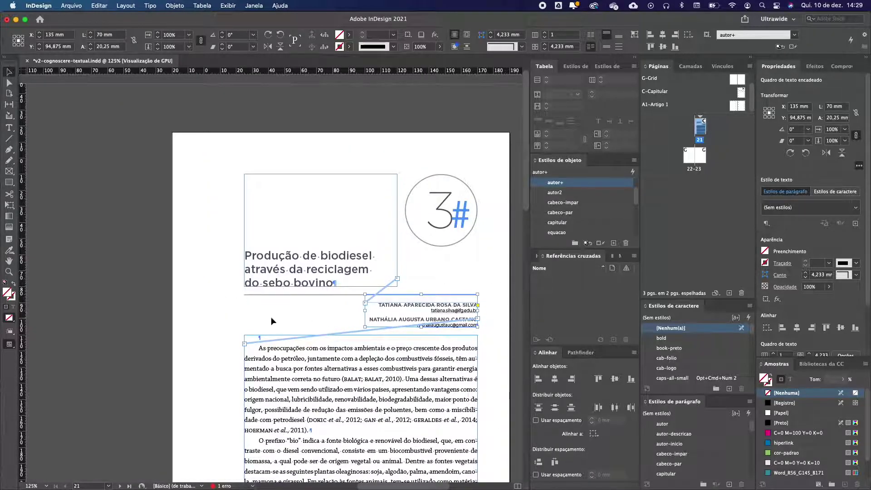
pyautogui.click(313, 295)
pyautogui.hscroll(3, 390, 300)
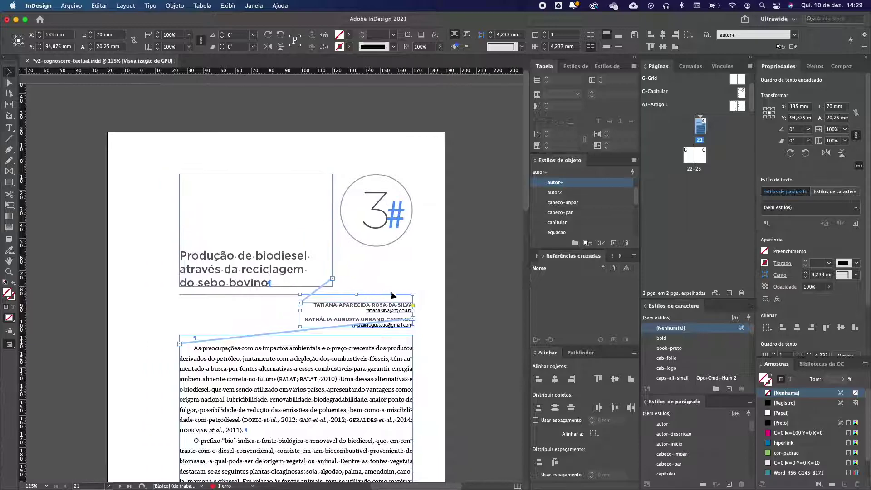
pyautogui.click(390, 314)
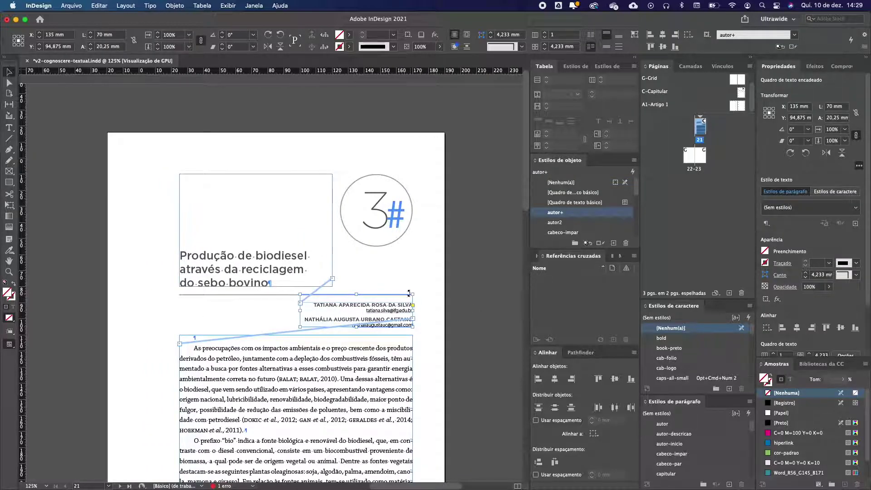
pyautogui.click(263, 190)
pyautogui.click(370, 305)
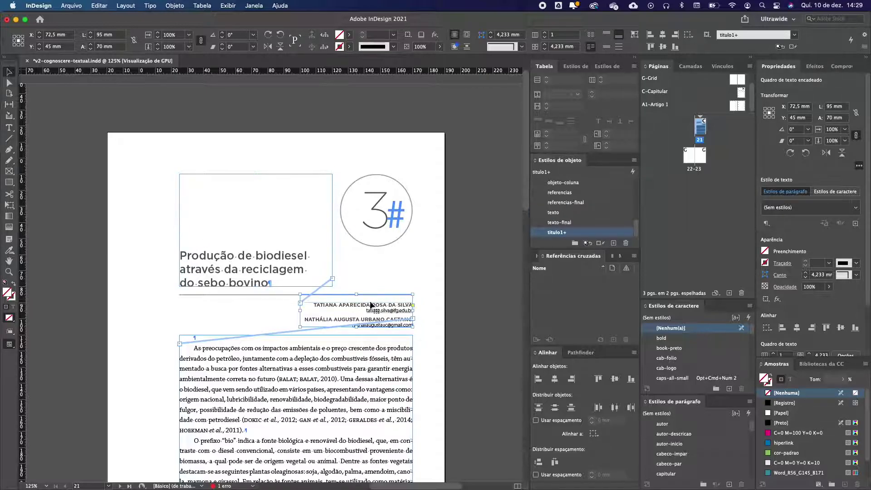
pyautogui.click(258, 361)
pyautogui.scroll(-5, 456, 301)
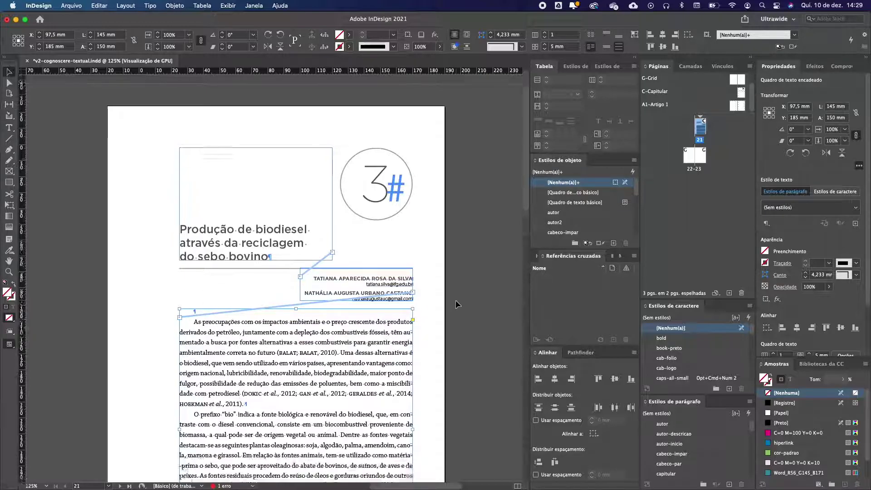
pyautogui.scroll(4, 456, 301)
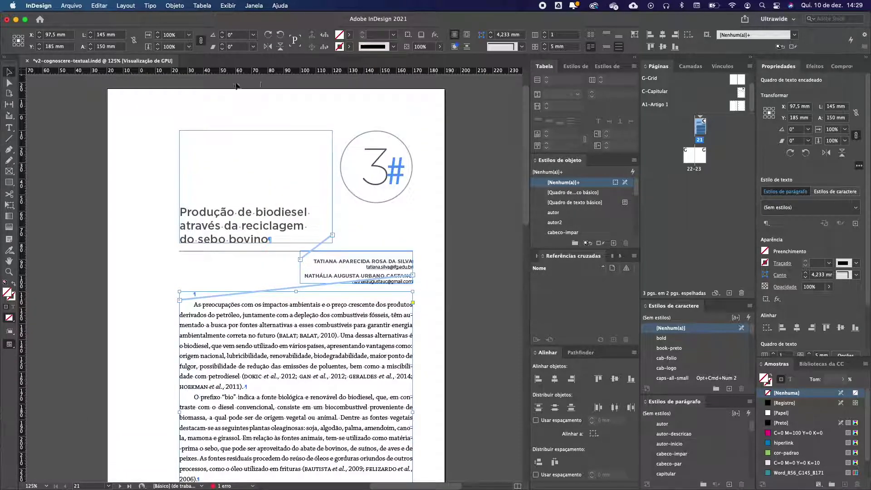
# Step: Duplicate the author frame into the empty column beside it with guides shown, aligned at X 60 mm, Y 94,875 mm
pyautogui.click(368, 269)
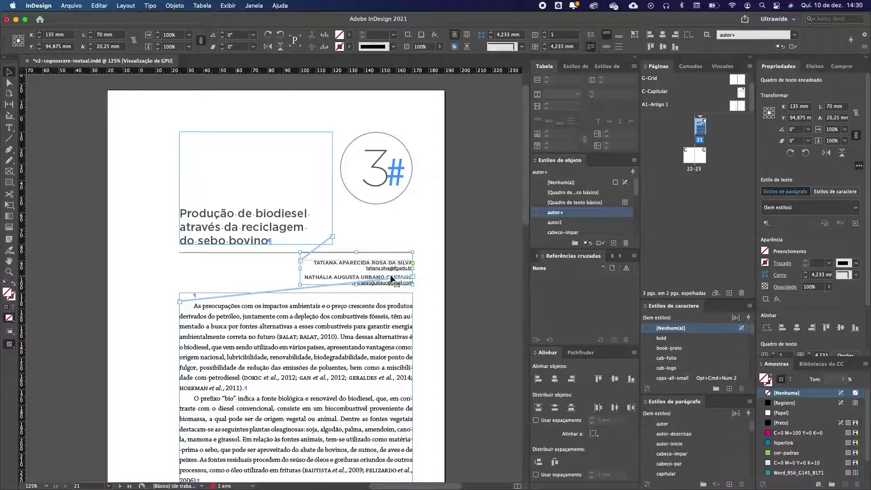
pyautogui.moveTo(388, 272); pyautogui.dragTo(237, 272)
pyautogui.press('super+semicolon')
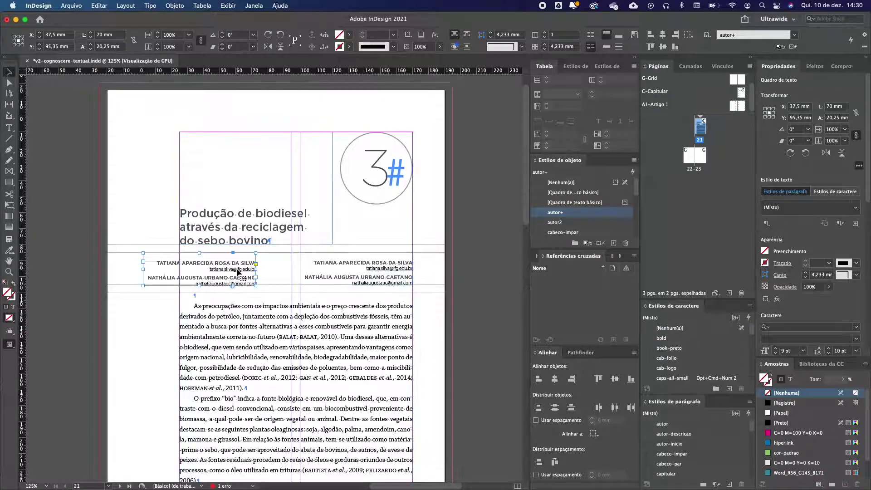
pyautogui.press('super+equal')
pyautogui.press('super+equal')
pyautogui.moveTo(261, 267); pyautogui.dragTo(271, 253)
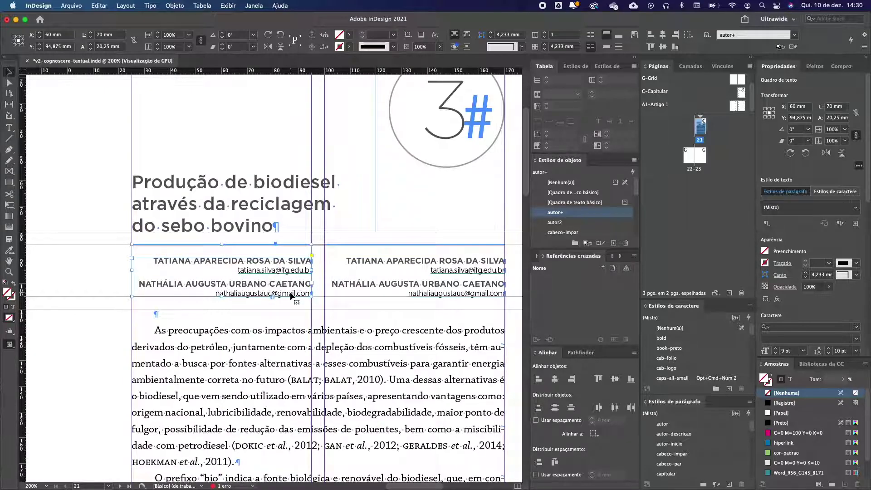
# Step: Cut all the author text out of the duplicated frame, leaving the frame empty
pyautogui.click(117, 273)
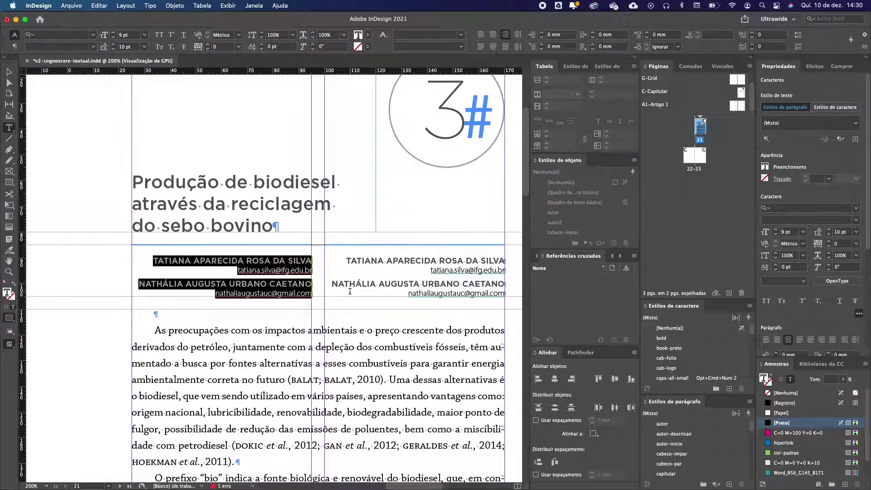
pyautogui.press('super+x')
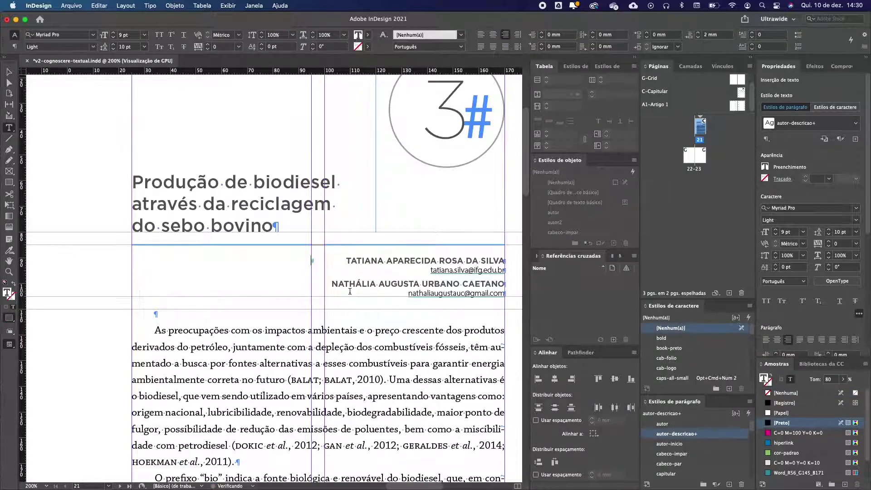
pyautogui.press('Escape')
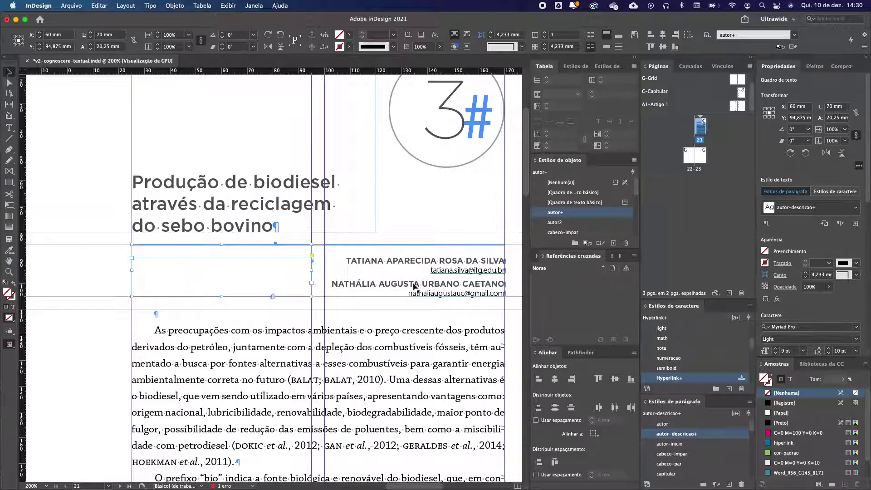
# Step: Paste the cut author entries on a new line after the second author's e-mail and apply the autor style to the first pasted name
pyautogui.click(425, 263)
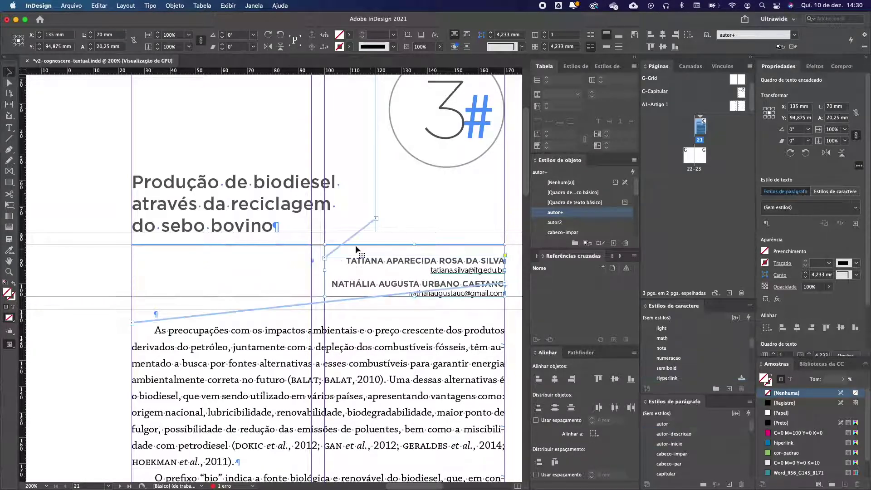
pyautogui.click(254, 189)
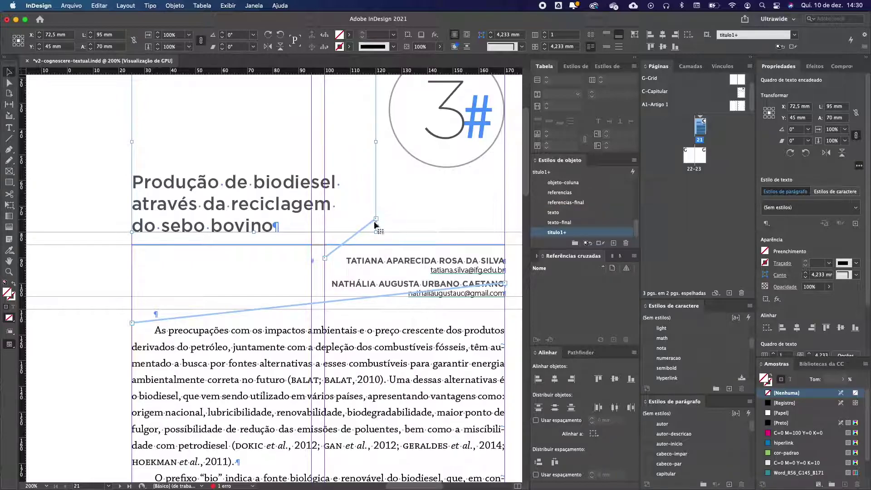
pyautogui.click(386, 264)
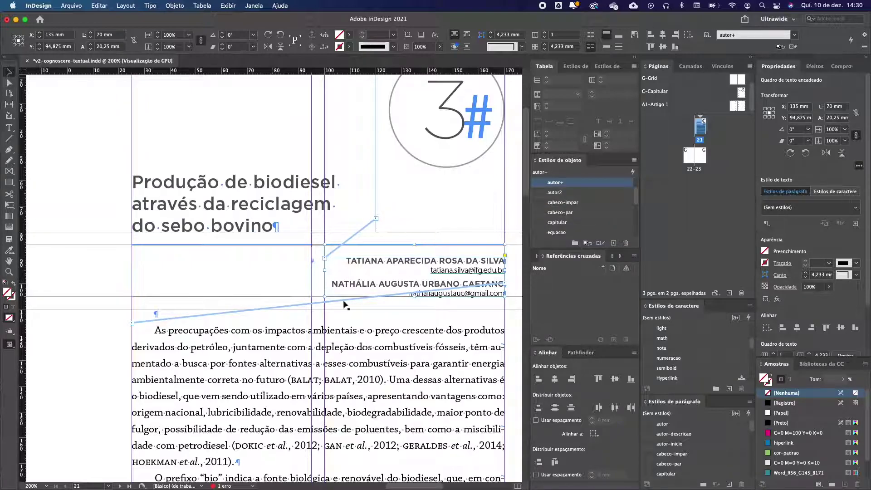
pyautogui.click(167, 317)
pyautogui.click(236, 257)
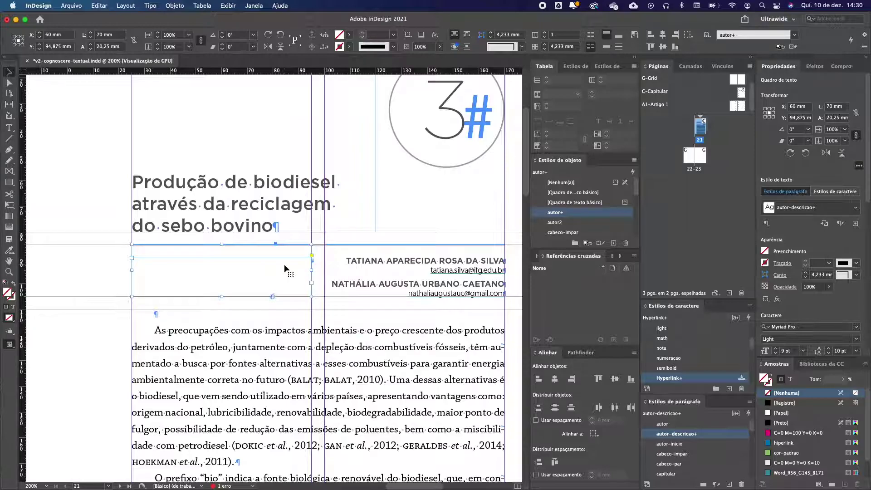
pyautogui.doubleClick(491, 283)
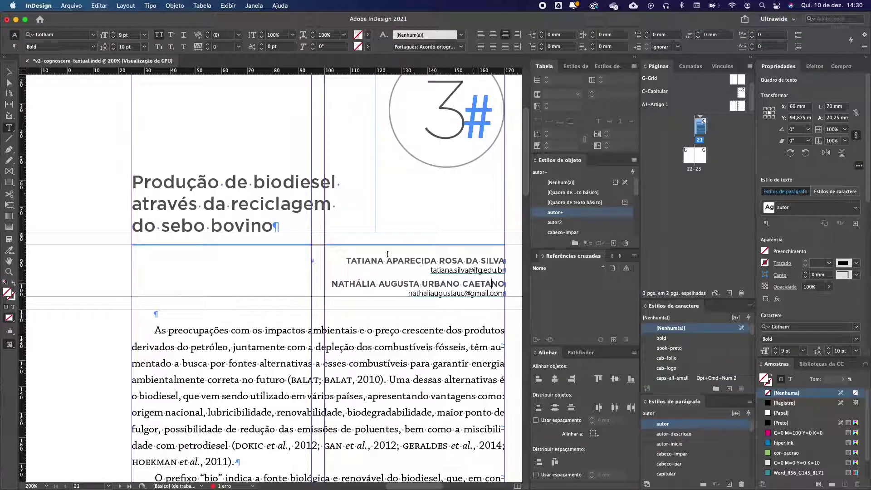
pyautogui.click(506, 293)
pyautogui.press('Return')
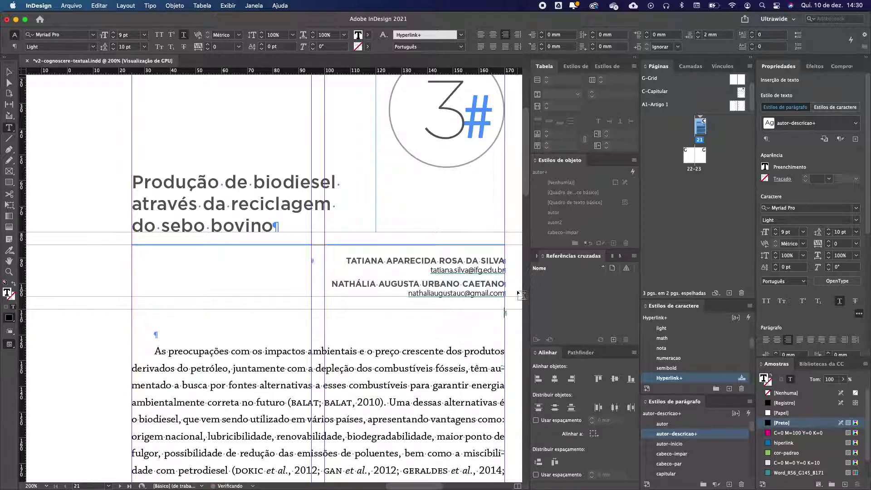
pyautogui.press('super+v')
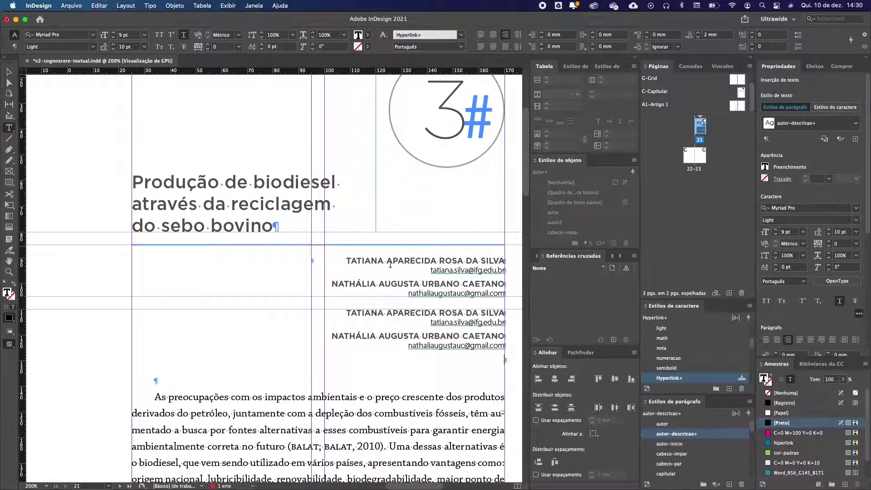
pyautogui.click(392, 312)
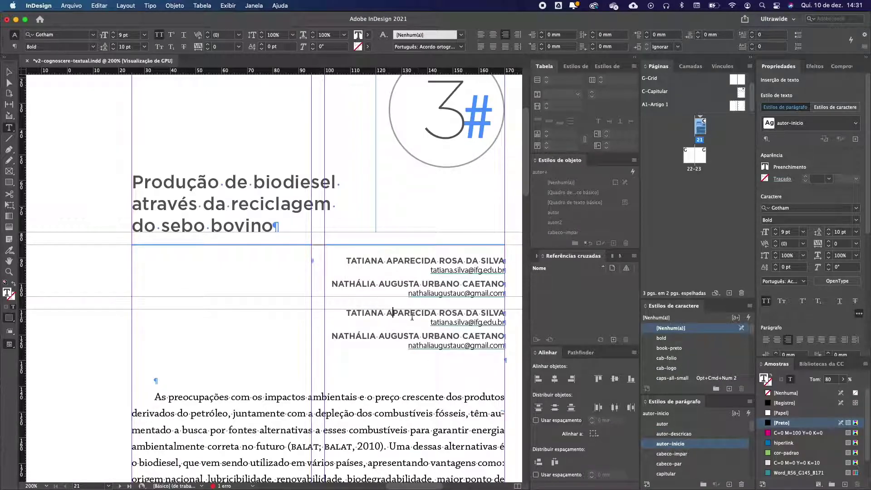
pyautogui.click(663, 423)
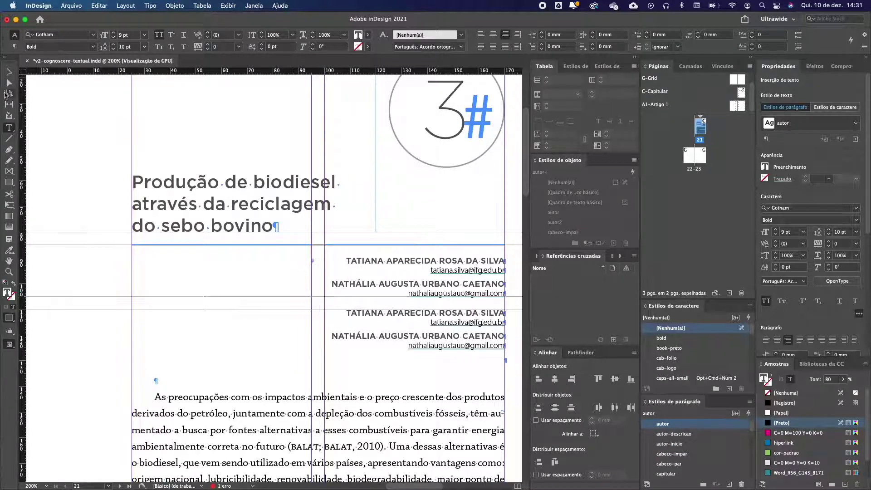
# Step: Thread the title frame into the empty duplicated author frame so the author entries flow through both columns
pyautogui.click(9, 71)
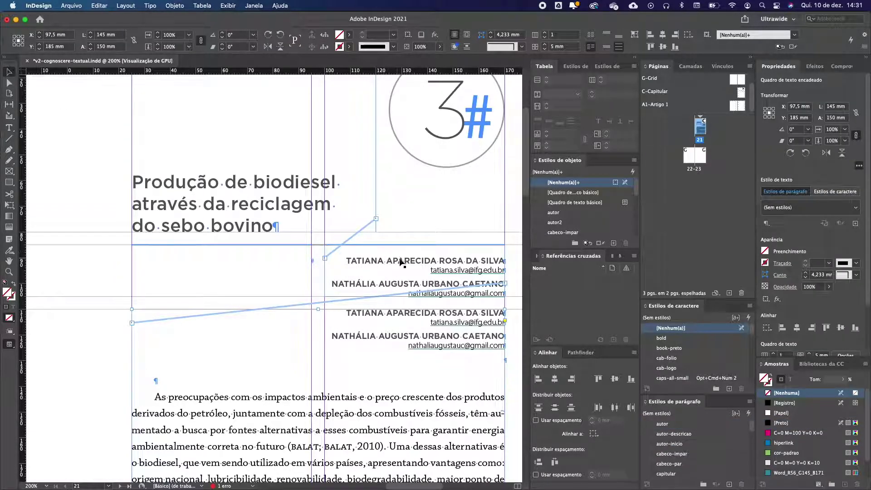
pyautogui.click(222, 270)
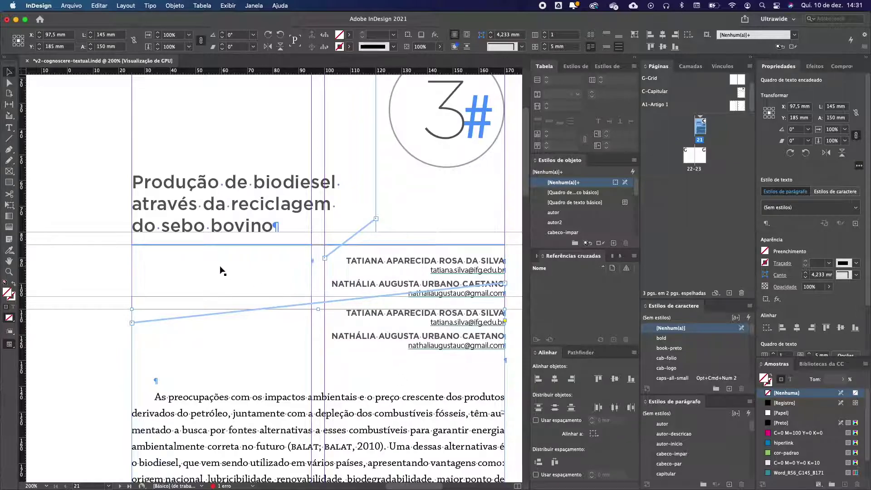
pyautogui.moveTo(221, 247); pyautogui.dragTo(413, 248)
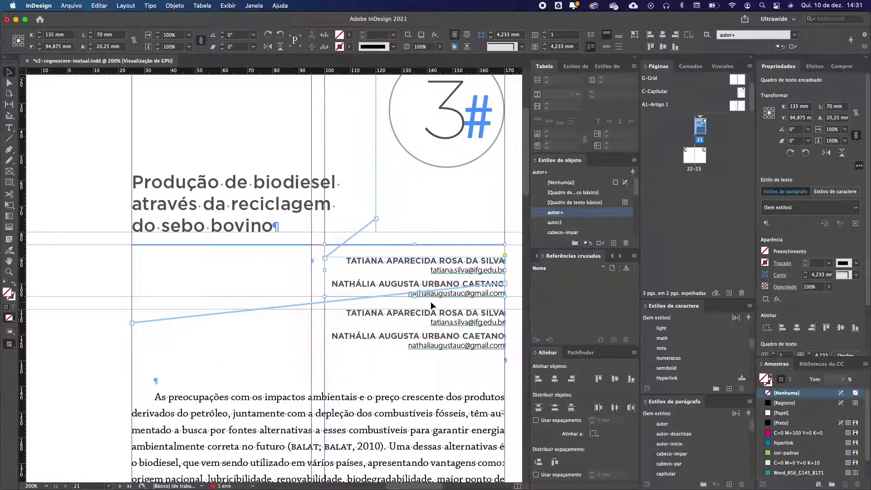
pyautogui.click(254, 266)
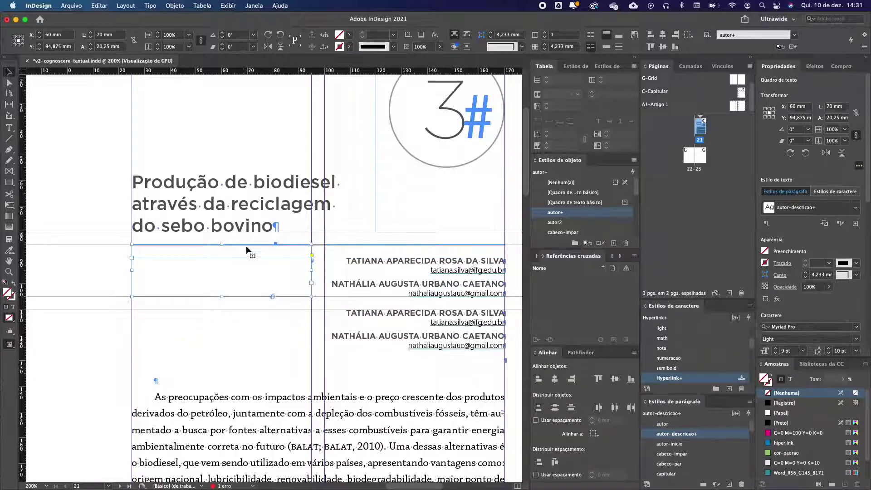
pyautogui.click(336, 220)
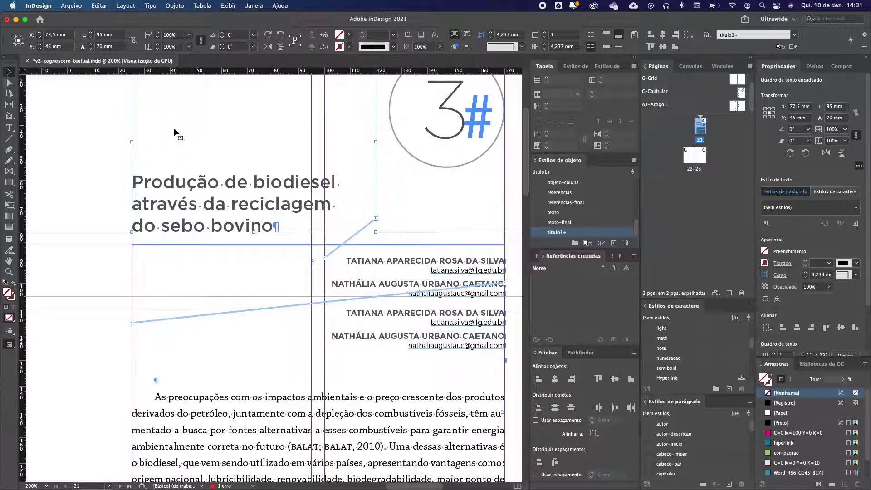
pyautogui.click(376, 219)
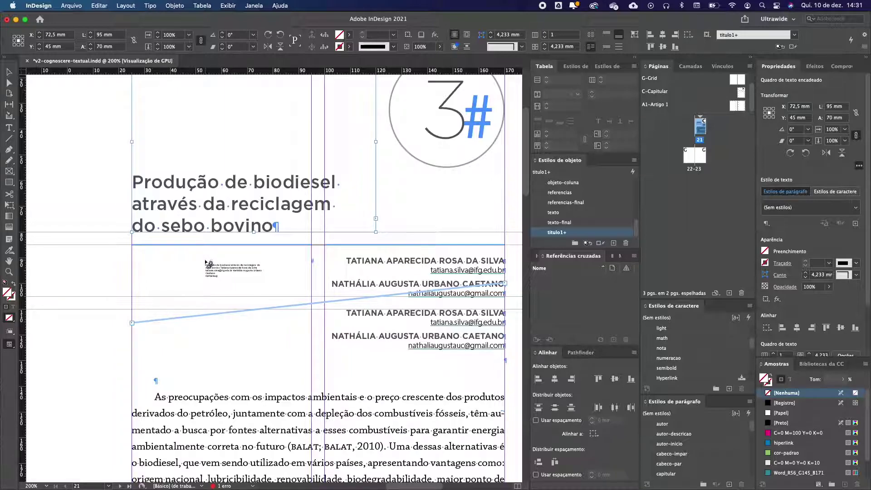
pyautogui.click(144, 258)
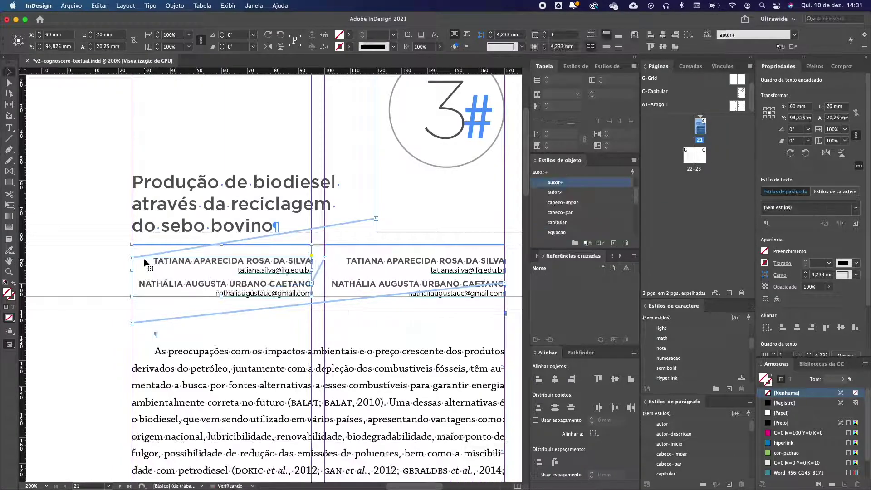
# Step: Reapply the autor-descricao paragraph style to both e-mail lines in the first author frame, clearing their overrides
pyautogui.scroll(-1, 140, 257)
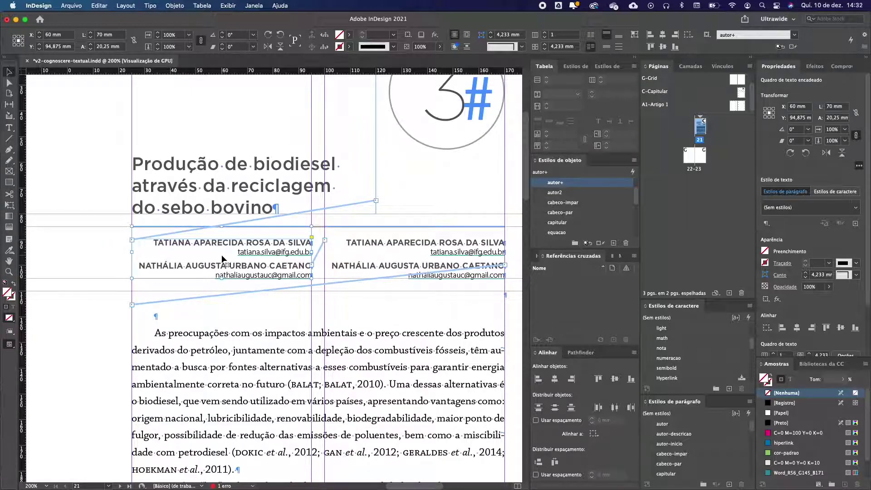
pyautogui.click(121, 269)
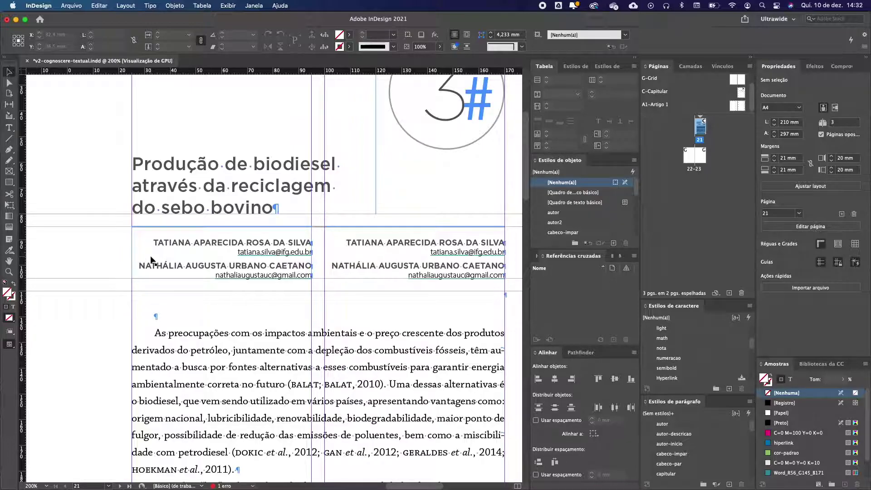
pyautogui.doubleClick(214, 253)
pyautogui.moveTo(221, 251); pyautogui.dragTo(315, 249)
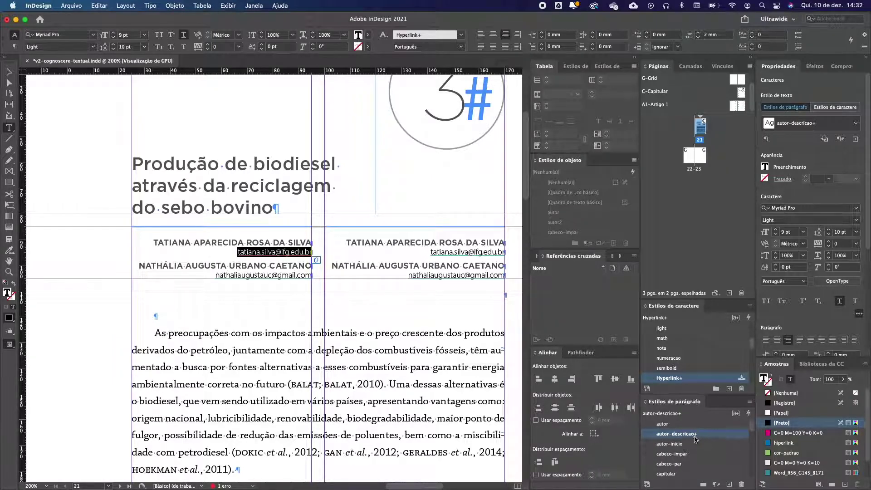
pyautogui.keyDown('alt'); pyautogui.click(652, 436); pyautogui.keyUp('alt')
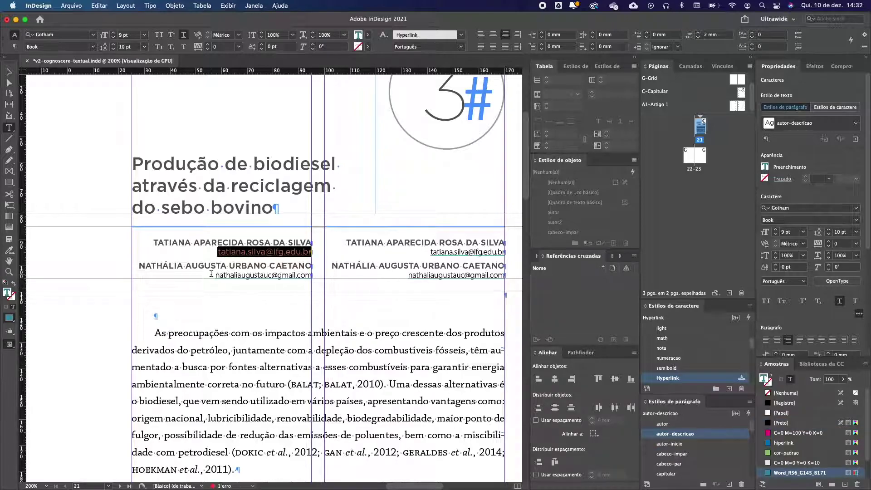
pyautogui.moveTo(211, 274); pyautogui.dragTo(312, 275)
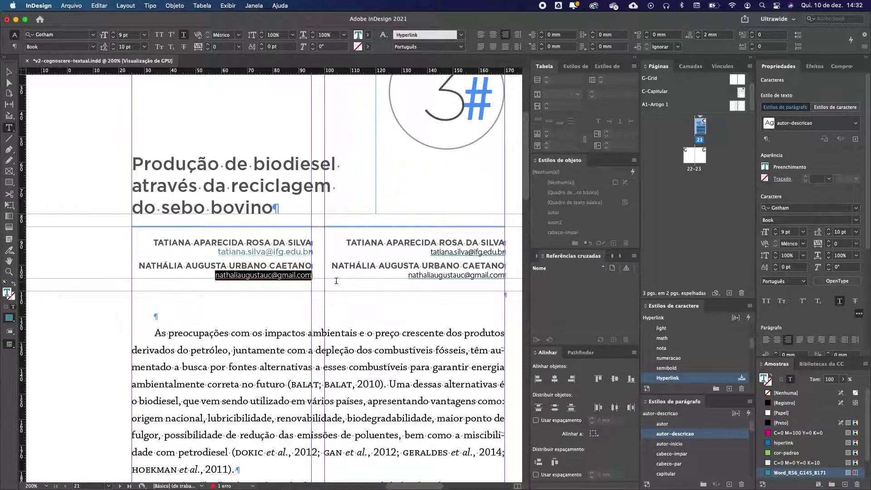
pyautogui.click(649, 435)
pyautogui.press('alt+super+f')
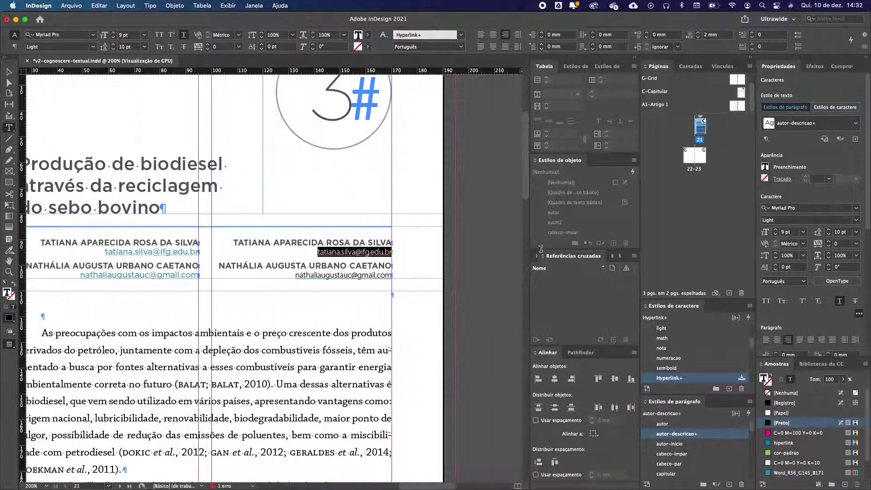
# Step: Apply autor-descricao without overrides to both e-mail lines in the second author frame
pyautogui.keyDown('alt'); pyautogui.click(655, 434); pyautogui.keyUp('alt')
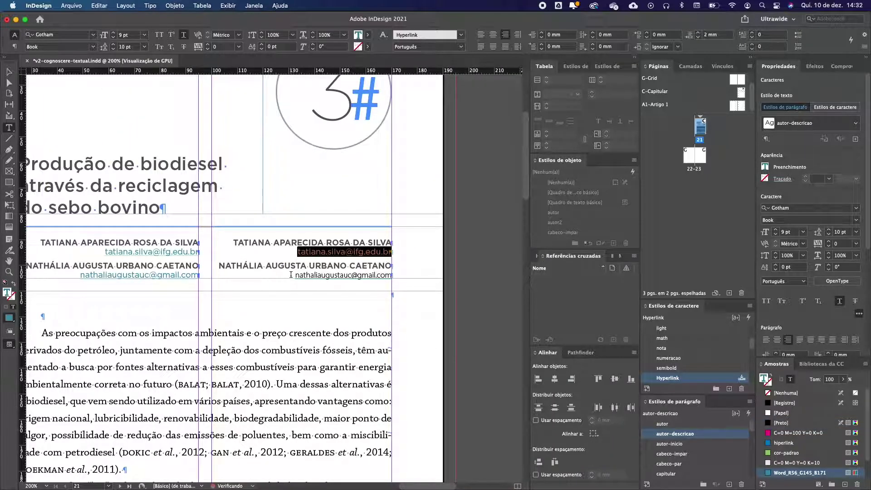
pyautogui.moveTo(296, 275); pyautogui.dragTo(394, 278)
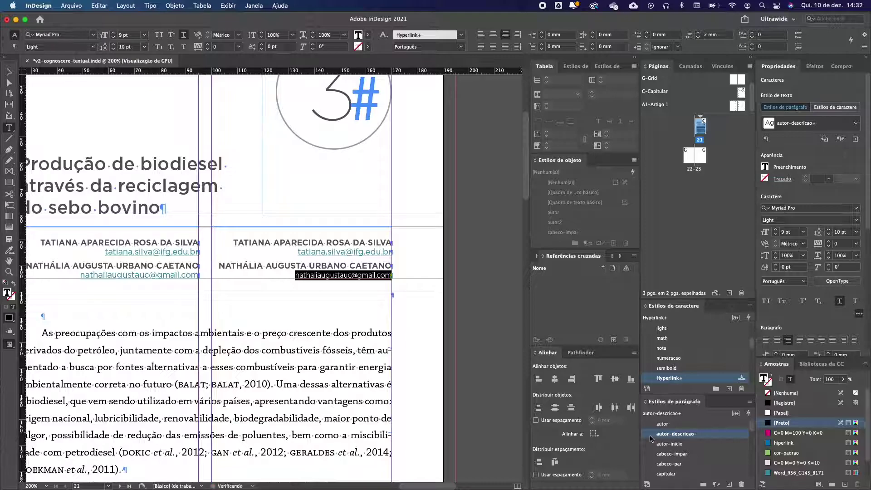
pyautogui.keyDown('alt'); pyautogui.click(651, 437); pyautogui.keyUp('alt')
pyautogui.click(309, 259)
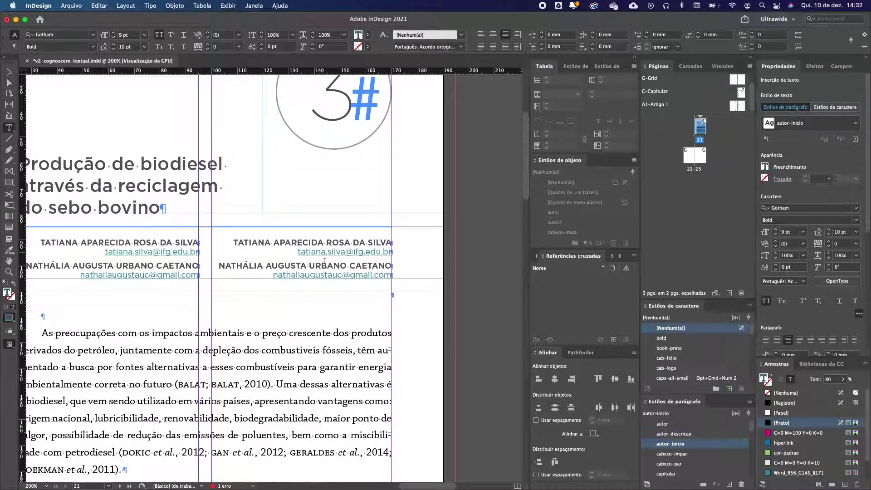
# Step: Delete the imported Hyperlink character style and replace it with the template's hiperlink style
pyautogui.click(175, 243)
pyautogui.hscroll(-5, 103, 253)
pyautogui.moveTo(207, 252); pyautogui.dragTo(329, 248)
pyautogui.moveTo(207, 251); pyautogui.dragTo(312, 246)
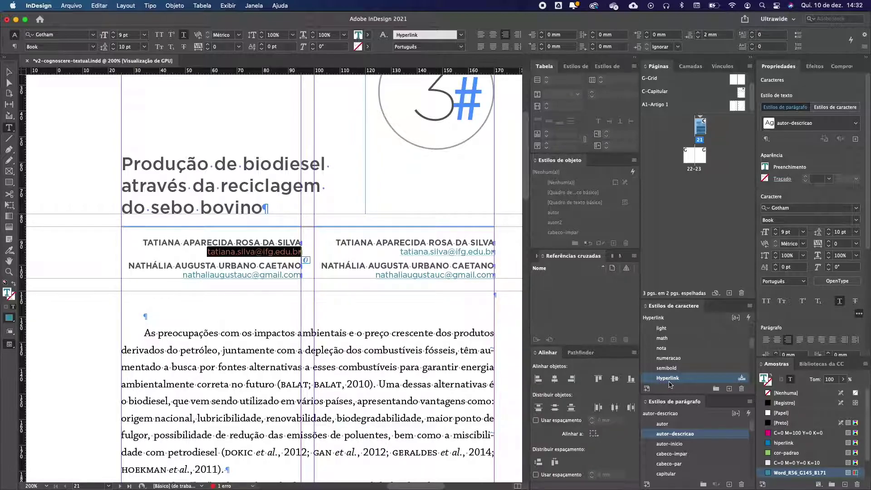
pyautogui.scroll(3, 668, 375)
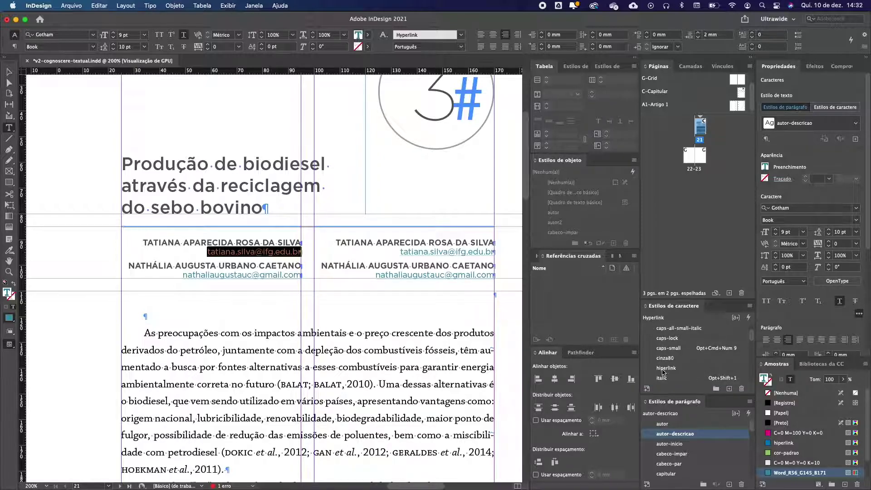
pyautogui.scroll(-3, 662, 370)
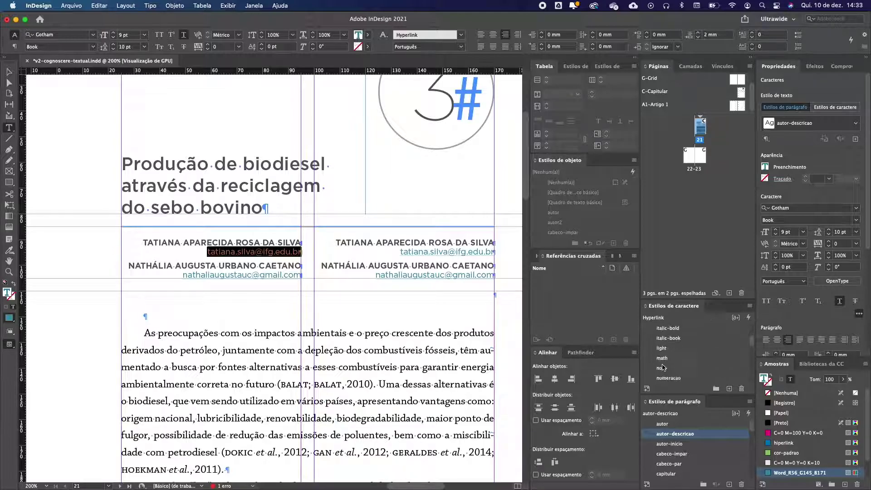
pyautogui.scroll(-3, 663, 368)
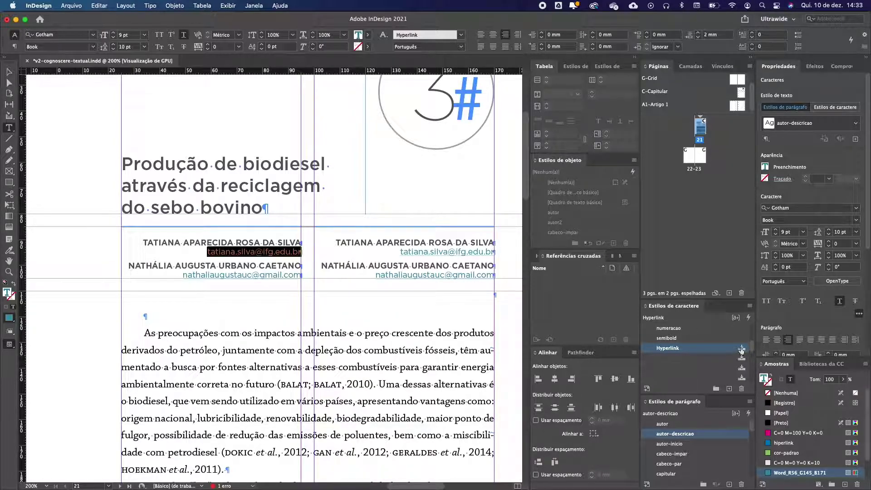
pyautogui.click(742, 388)
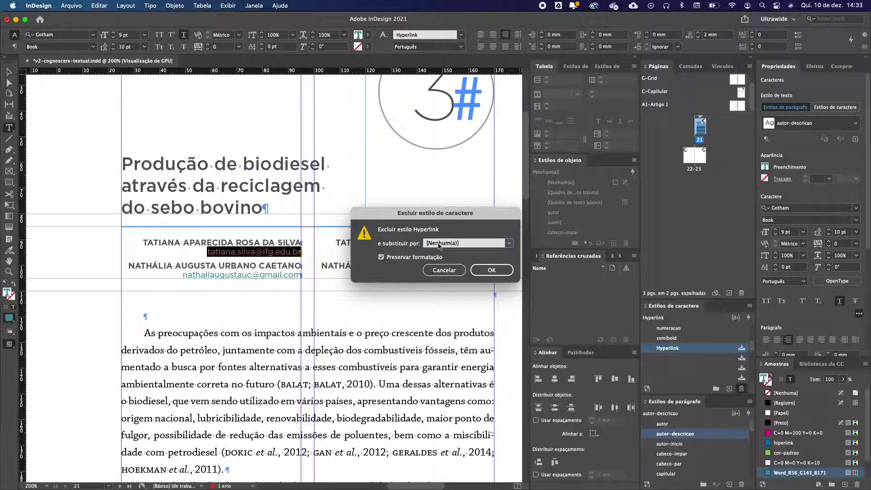
pyautogui.moveTo(409, 224); pyautogui.dragTo(428, 202)
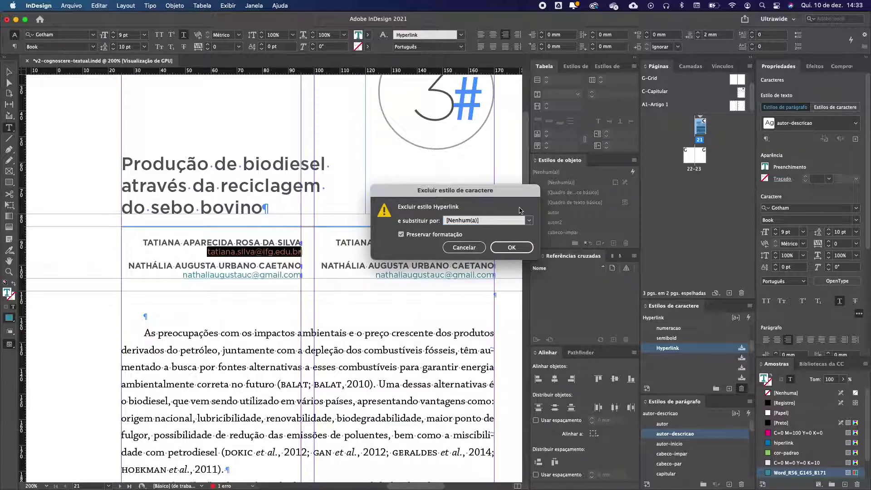
pyautogui.click(461, 221)
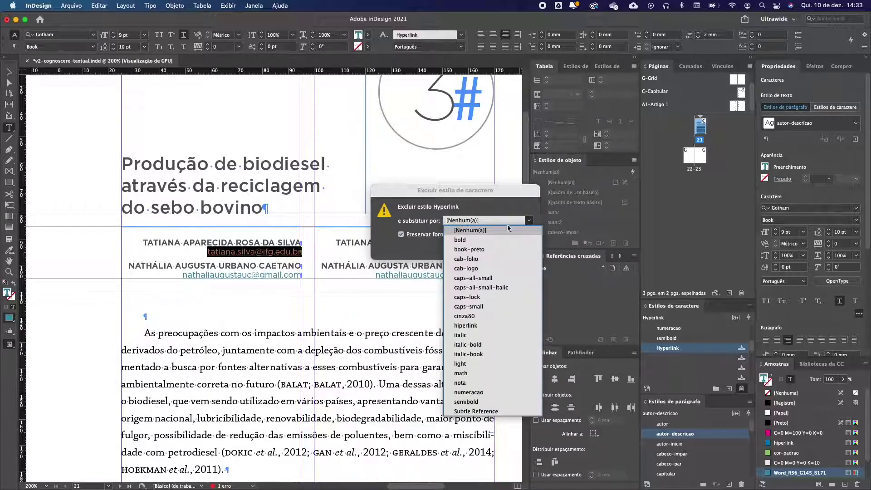
pyautogui.click(468, 325)
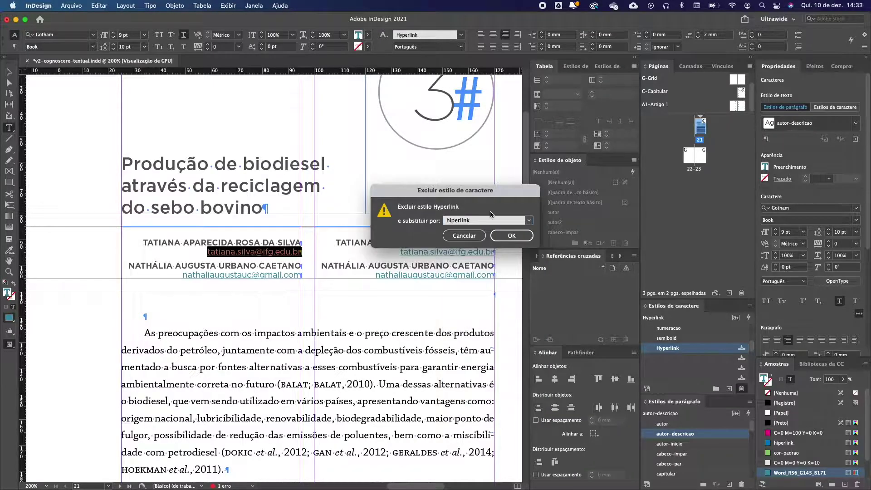
pyautogui.click(510, 236)
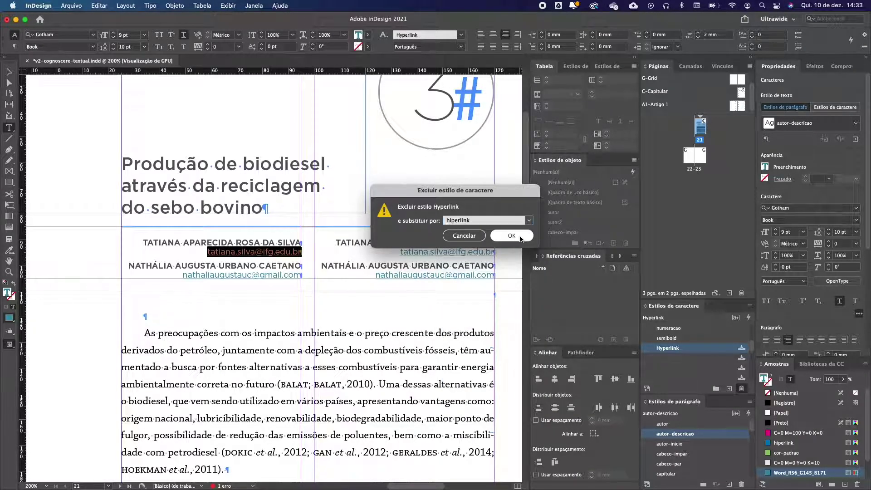
pyautogui.click(520, 236)
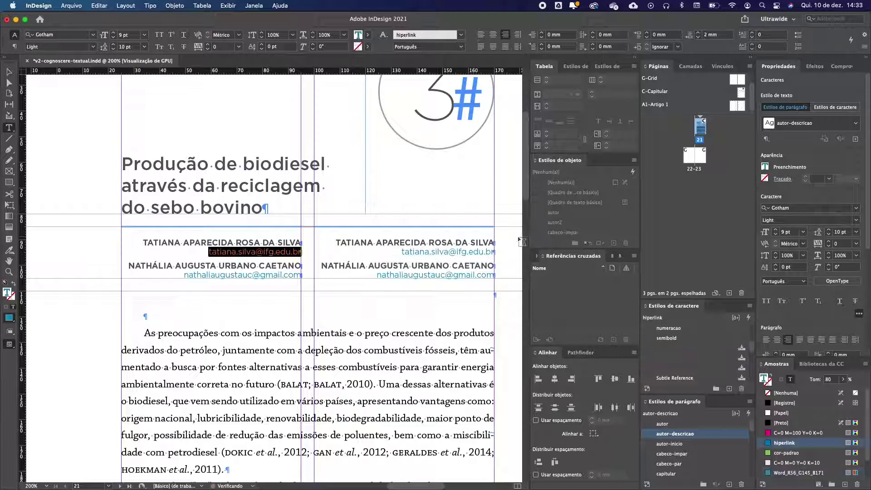
# Step: Hide the guides, deselect everything and briefly check the page in overprint preview
pyautogui.click(367, 247)
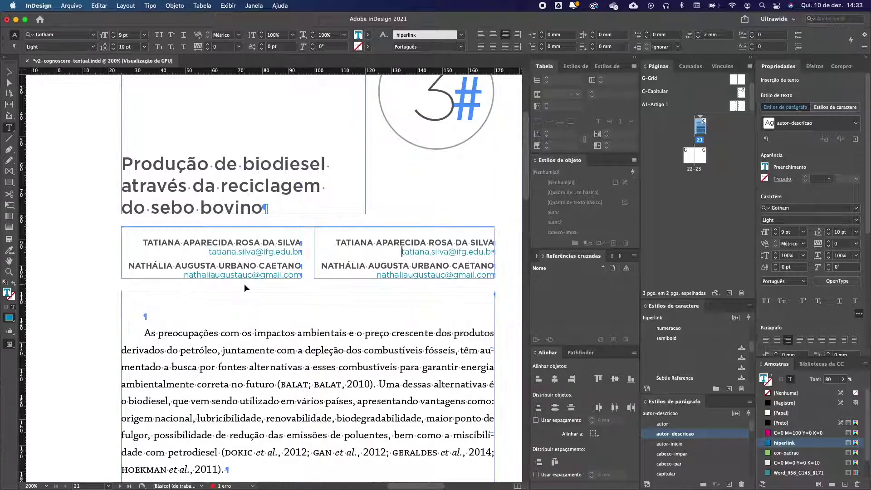
pyautogui.press('Escape')
pyautogui.click(53, 101)
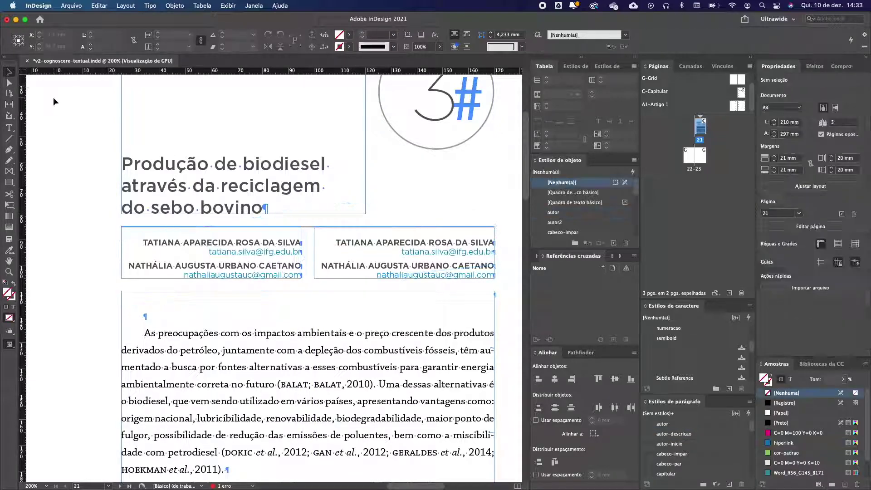
pyautogui.press('super+alt+shift+y')
pyautogui.press('super+alt+shift+y')
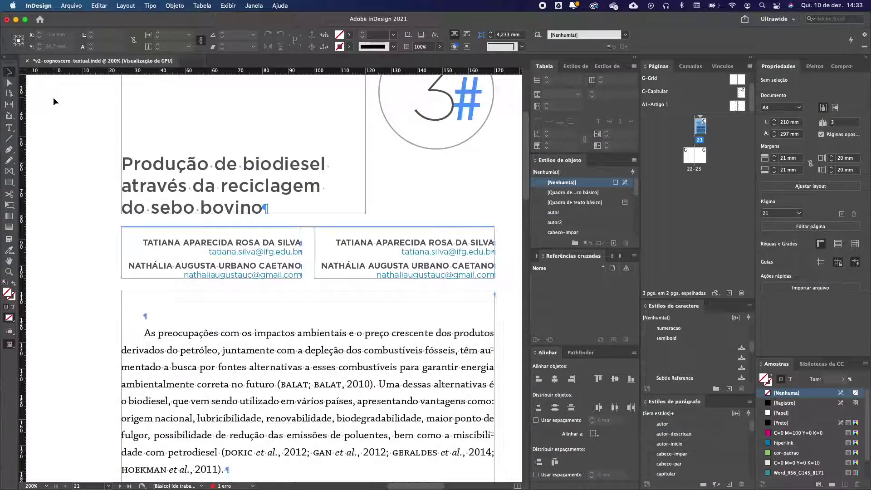
# Step: Delete both imported mailto hyperlinks from the document's hyperlink list
pyautogui.doubleClick(192, 247)
pyautogui.moveTo(208, 252); pyautogui.dragTo(499, 252)
pyautogui.click(209, 251)
pyautogui.moveTo(209, 251); pyautogui.dragTo(495, 243)
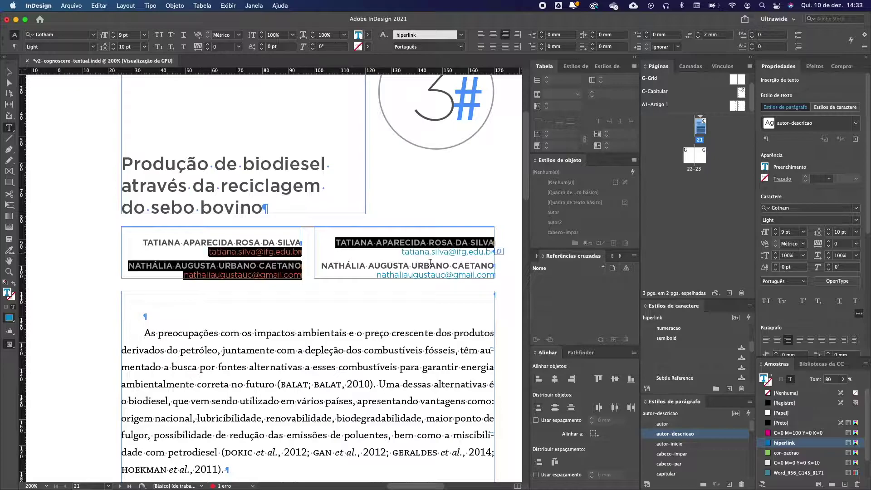
pyautogui.click(537, 258)
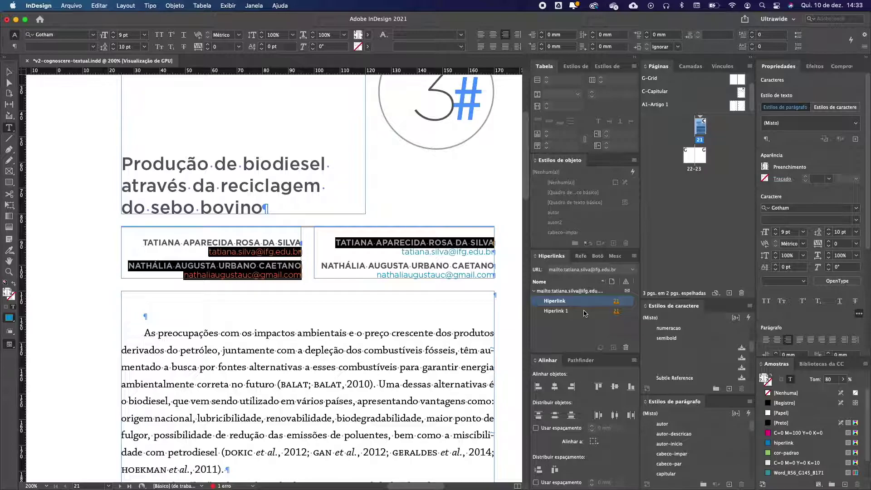
pyautogui.keyDown('shift'); pyautogui.click(584, 312); pyautogui.keyUp('shift')
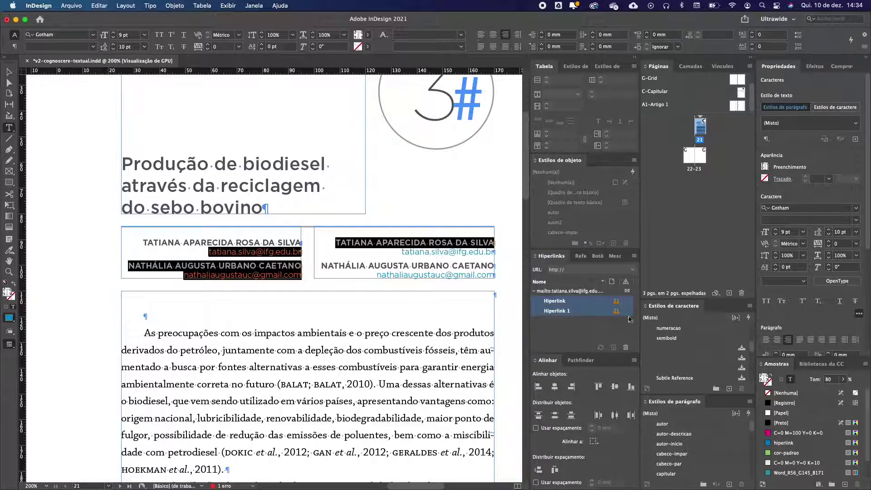
pyautogui.click(626, 347)
pyautogui.click(492, 268)
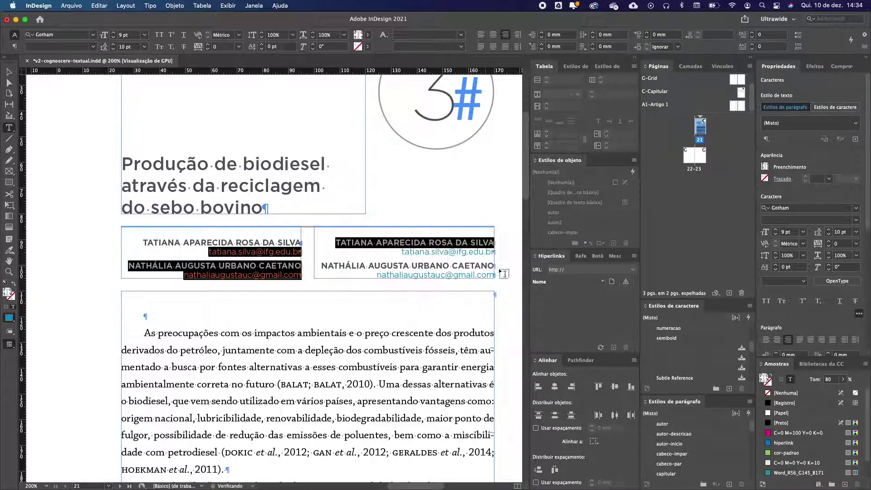
# Step: Create a hyperlink of type E-mail on the first author's e-mail in the first frame, using the hiperlink character style
pyautogui.click(177, 251)
pyautogui.moveTo(178, 251); pyautogui.dragTo(302, 252)
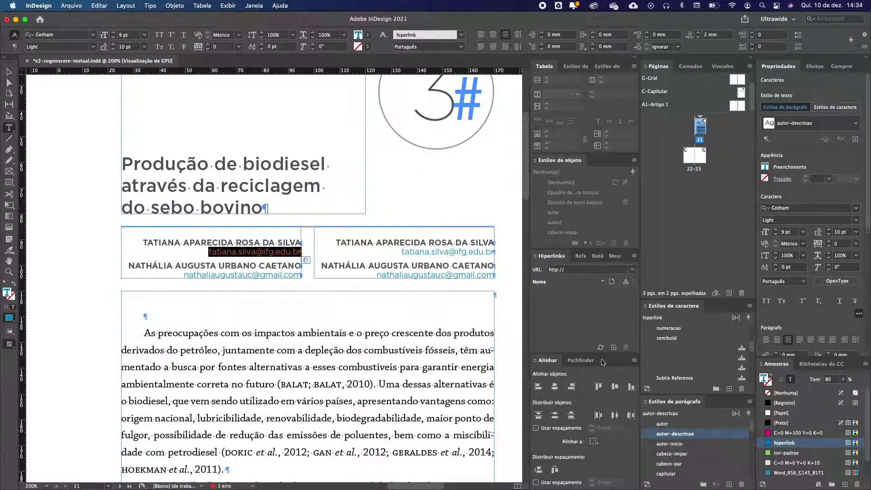
pyautogui.click(614, 348)
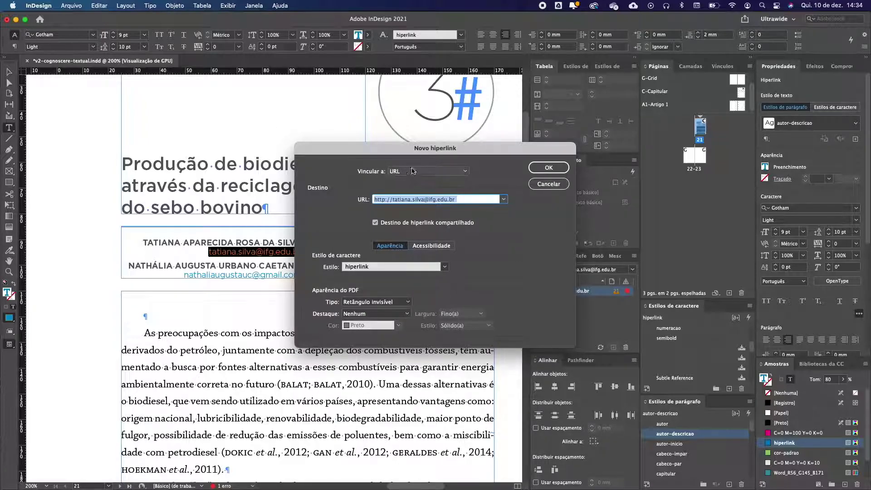
pyautogui.click(404, 172)
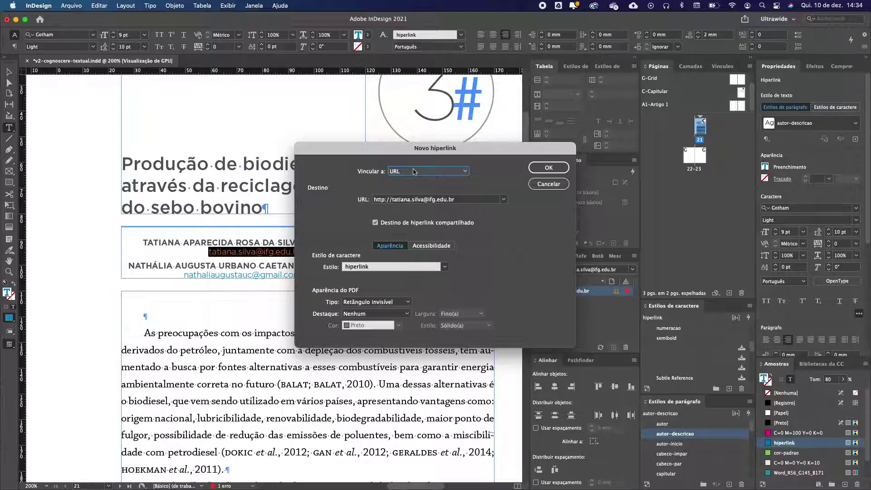
pyautogui.click(403, 172)
pyautogui.click(407, 200)
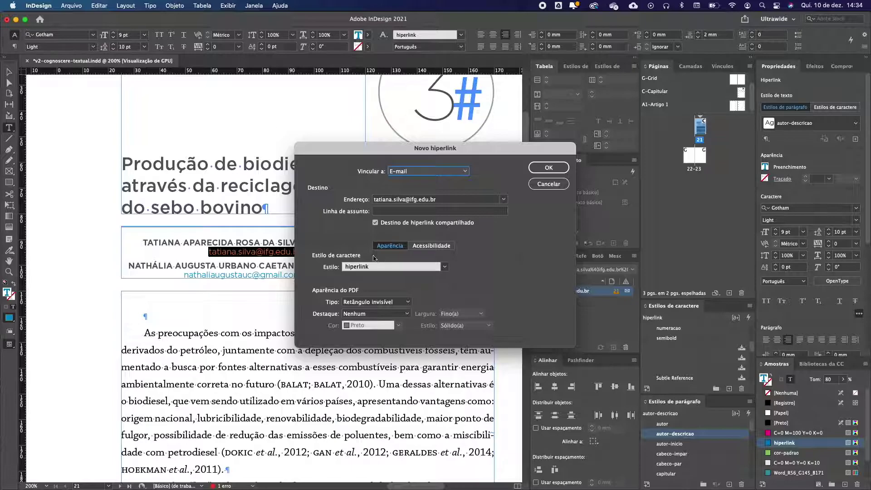
pyautogui.click(549, 167)
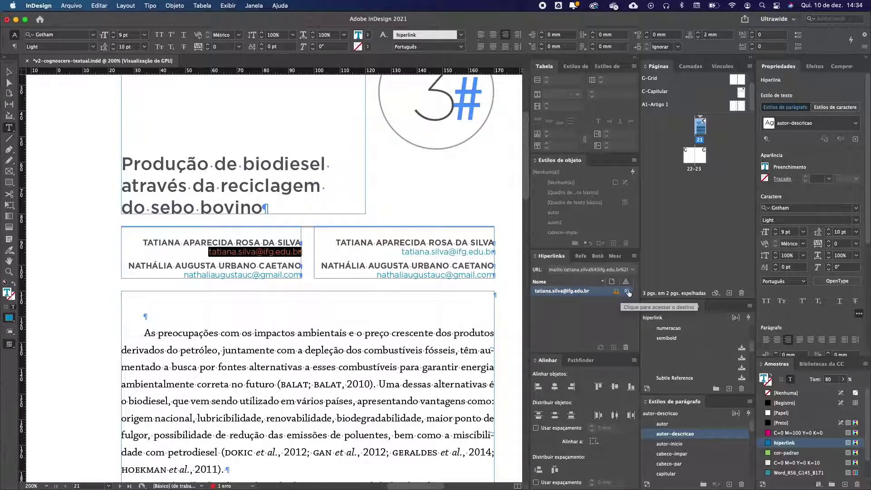
# Step: Create an e-mail hyperlink on the second author's e-mail in the first author frame
pyautogui.click(184, 274)
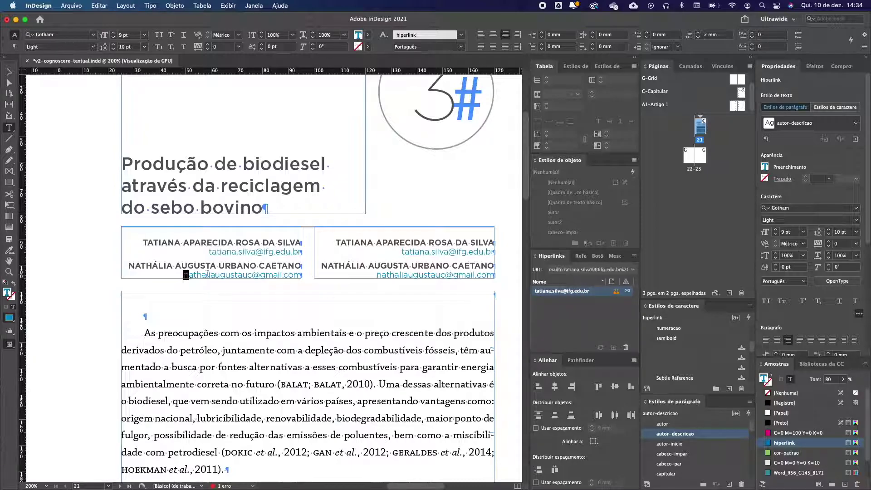
pyautogui.doubleClick(183, 274)
pyautogui.click(184, 275)
pyautogui.moveTo(184, 275); pyautogui.dragTo(302, 275)
pyautogui.click(611, 281)
pyautogui.click(549, 169)
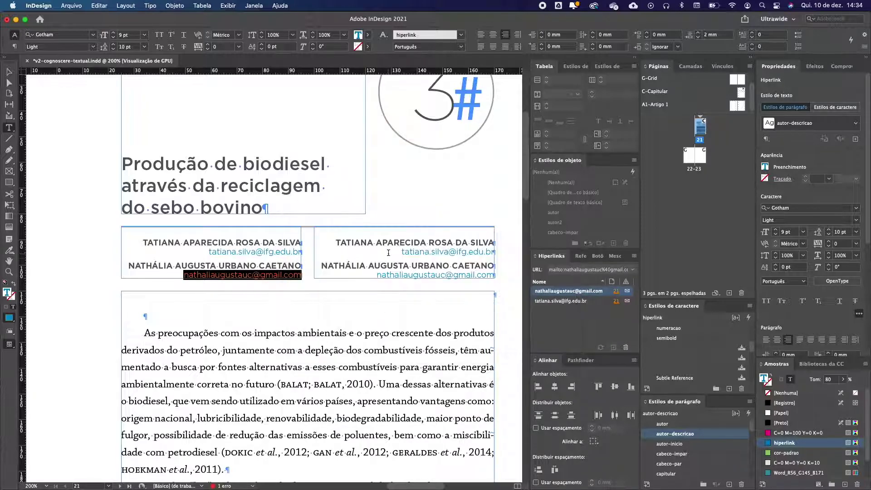
# Step: Create an e-mail hyperlink on the first author's e-mail in the second author frame
pyautogui.moveTo(401, 252); pyautogui.dragTo(497, 255)
pyautogui.click(613, 347)
pyautogui.click(548, 168)
# Step: Create an e-mail hyperlink on the second author's e-mail in the second author frame, using the hiperlink character style
pyautogui.click(373, 275)
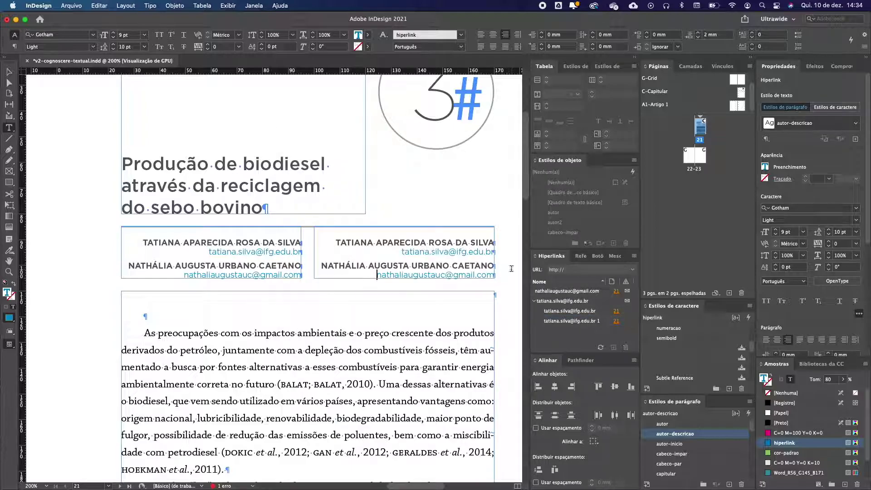
pyautogui.moveTo(376, 274); pyautogui.dragTo(496, 276)
pyautogui.click(615, 348)
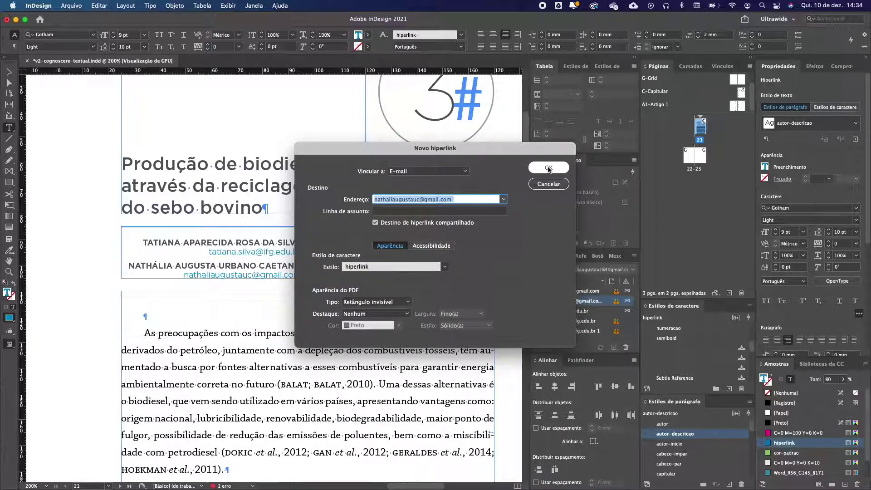
pyautogui.click(549, 169)
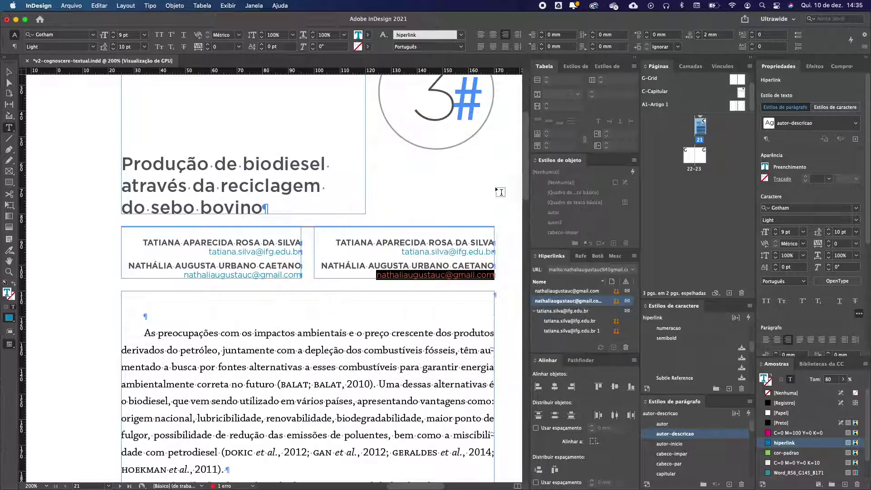
# Step: Remove the empty paragraph at the start of the article's body text
pyautogui.click(402, 299)
pyautogui.scroll(1, 264, 308)
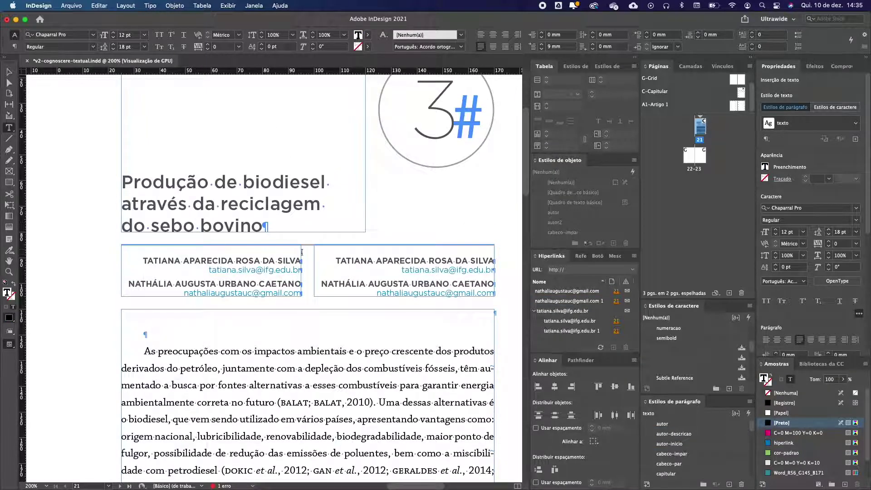
pyautogui.click(483, 318)
# Step: Switch to the checklist PDF in Acrobat, tick the Word import, text cleanup and chapter master page items, and return to InDesign
pyautogui.press('super+Tab')
pyautogui.press('super+Tab')
pyautogui.press('super+Tab')
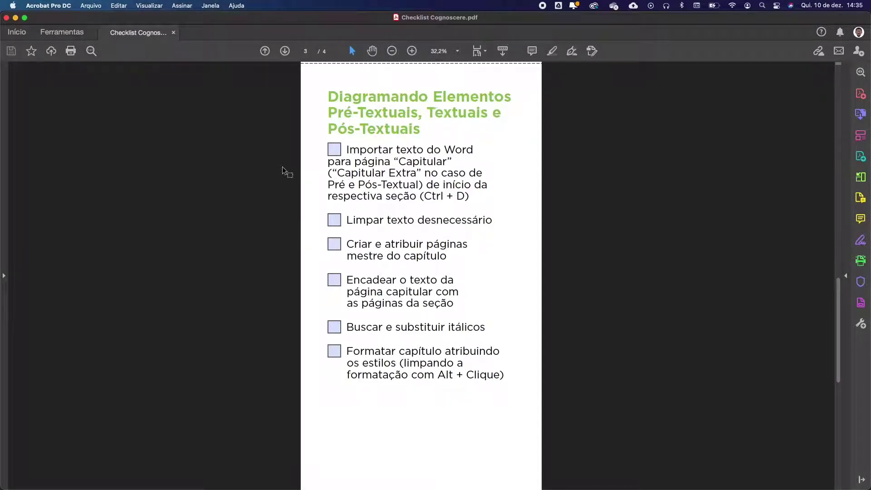
pyautogui.click(328, 148)
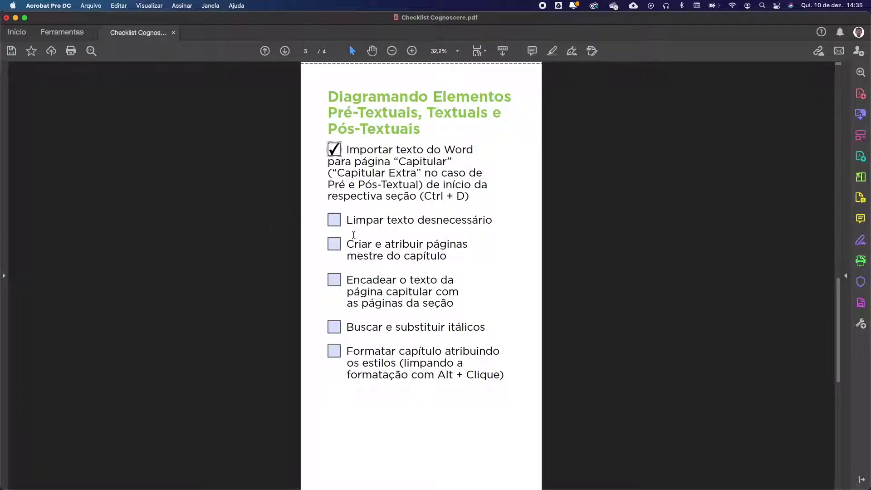
pyautogui.click(336, 221)
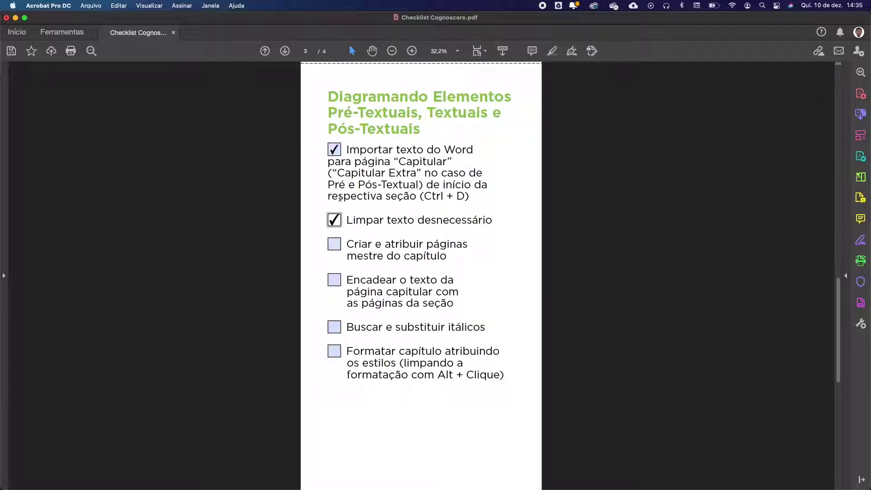
pyautogui.click(336, 246)
pyautogui.press('super+Tab')
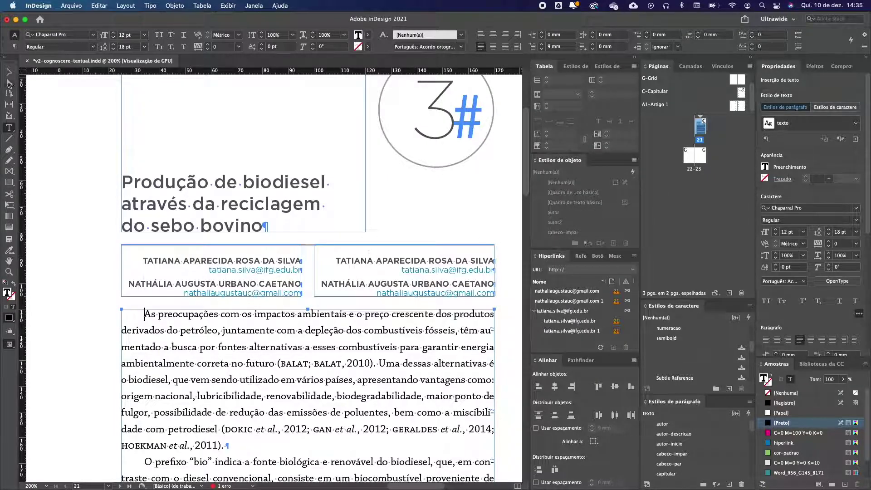
# Step: Deselect everything and review the whole of page 21 down to the end of the body text frame
pyautogui.click(9, 72)
pyautogui.click(79, 161)
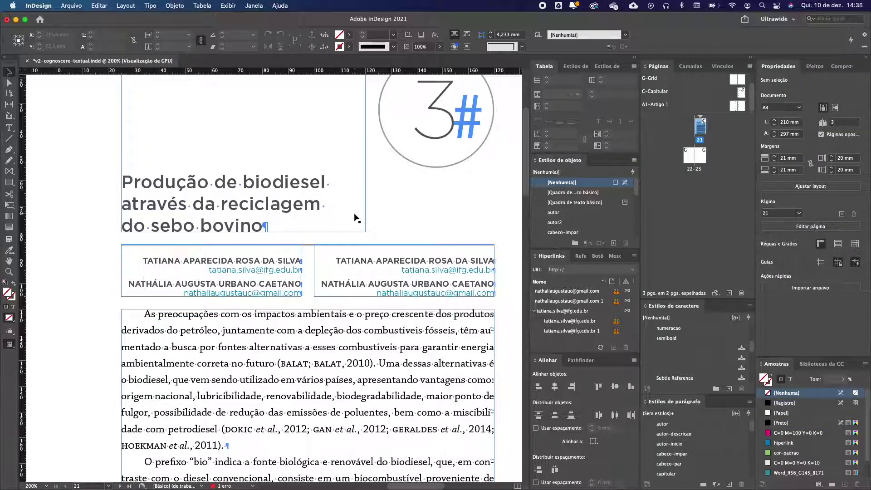
pyautogui.press('super+minus')
pyautogui.press('super+0')
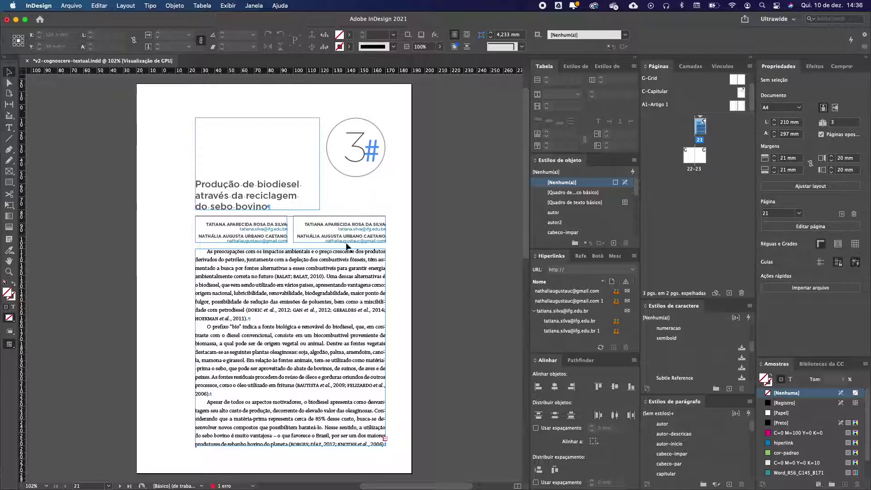
pyautogui.scroll(-1, 397, 431)
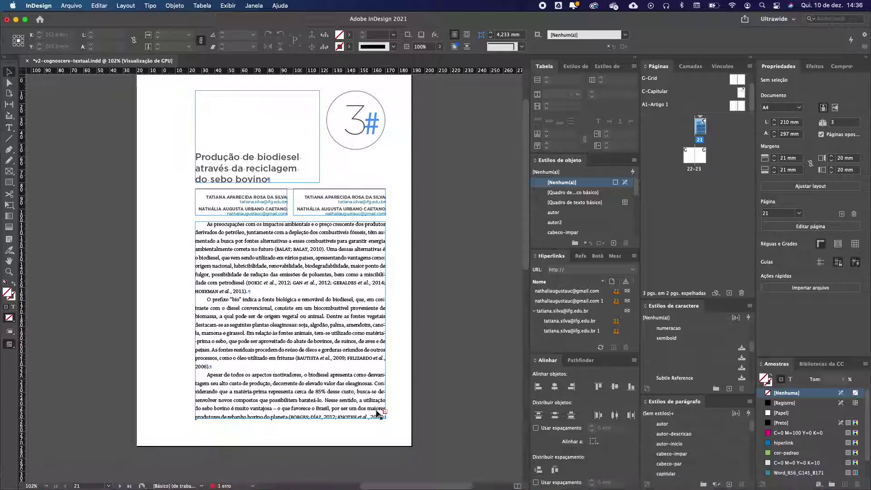
pyautogui.scroll(10, 383, 410)
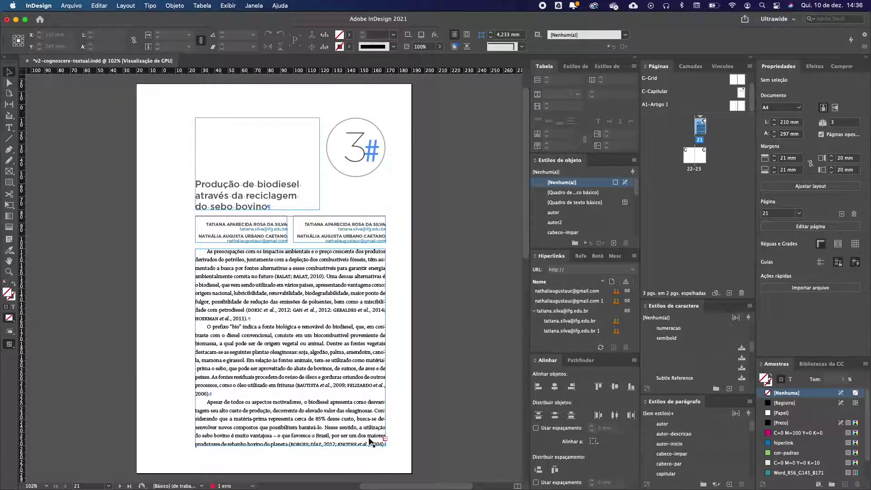
pyautogui.scroll(-1, 402, 405)
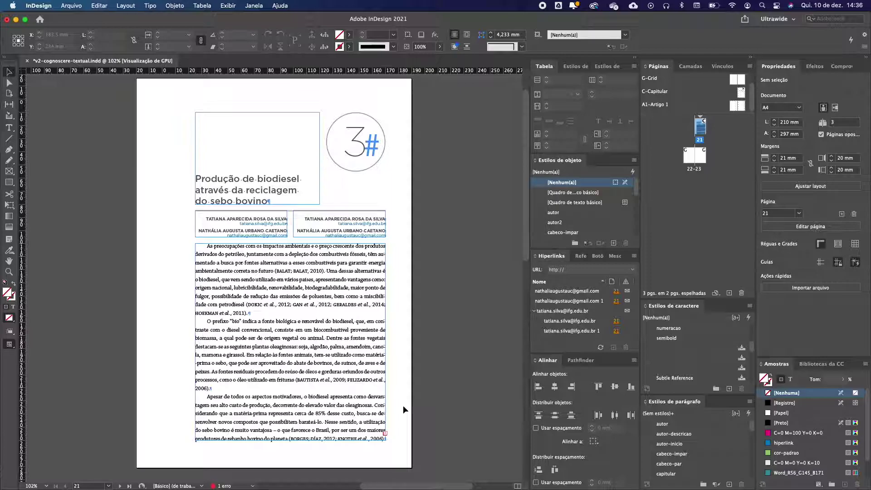
# Step: Show the full 22–23 spread and select both of its pages
pyautogui.doubleClick(687, 158)
pyautogui.press('super+alt+0')
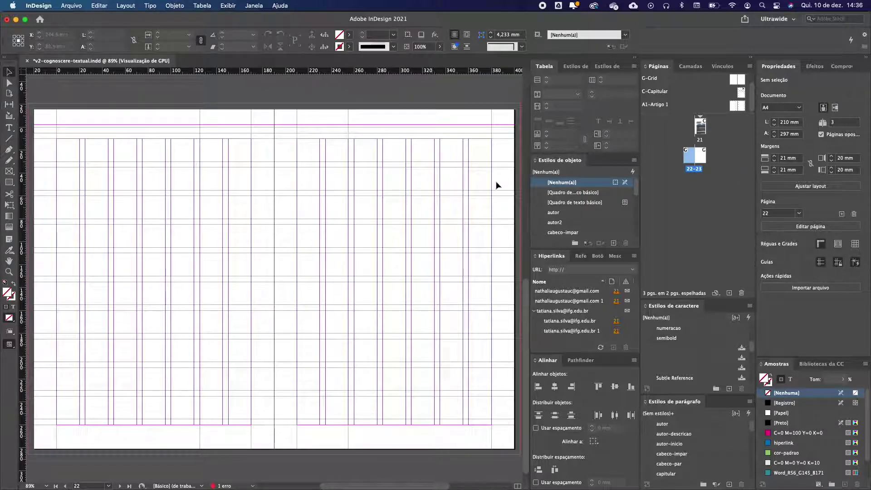
pyautogui.keyDown('shift'); pyautogui.click(701, 161); pyautogui.keyUp('shift')
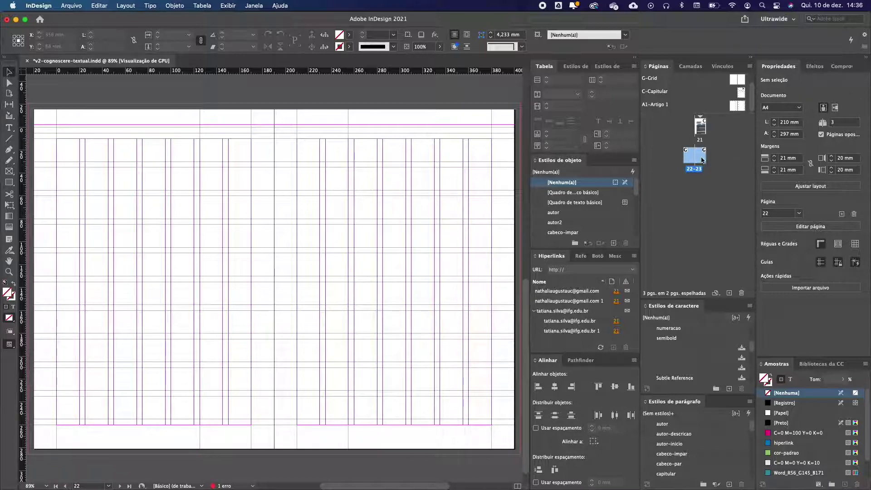
# Step: Open the A1-Artigo 1 master spread and examine its linked text frames, folios and running heads on both pages
pyautogui.doubleClick(741, 107)
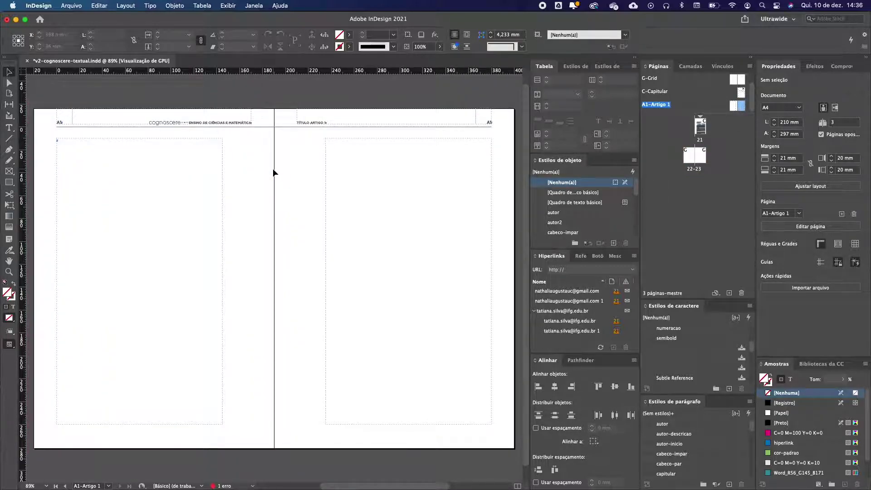
pyautogui.click(177, 183)
pyautogui.click(412, 194)
pyautogui.click(189, 185)
pyautogui.scroll(3, 64, 119)
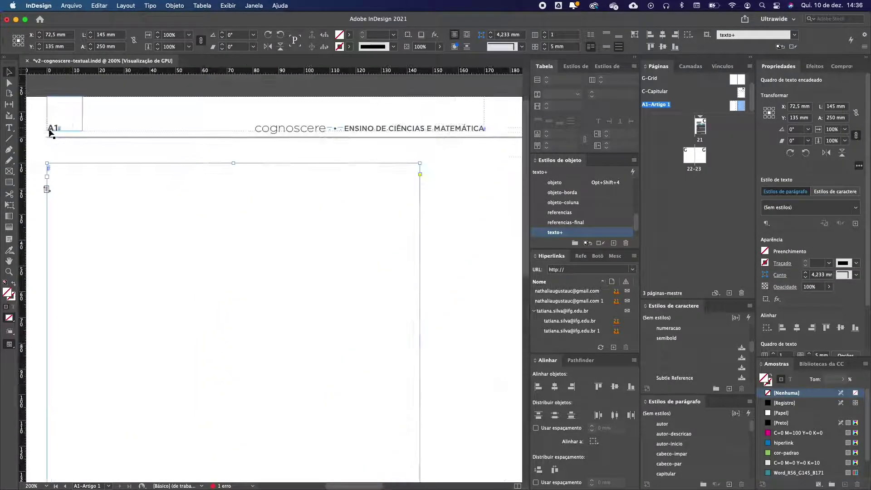
pyautogui.click(53, 128)
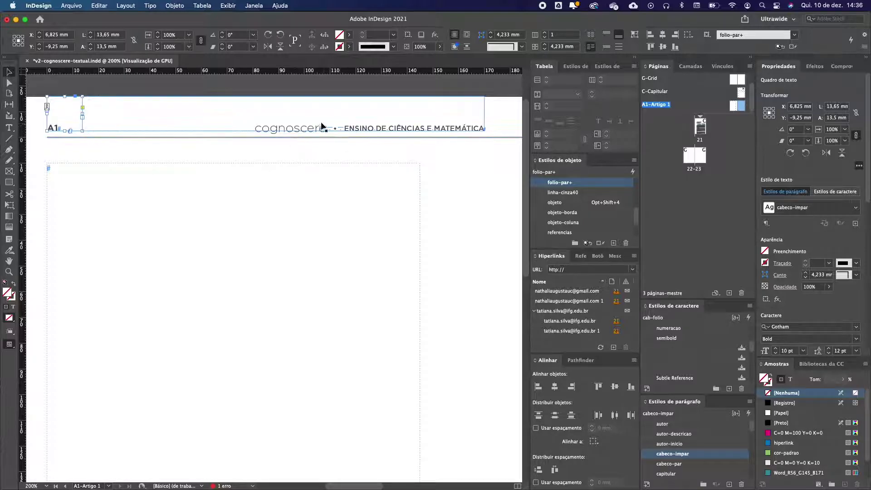
pyautogui.moveTo(307, 178); pyautogui.dragTo(482, 159)
pyautogui.hscroll(6, 481, 160)
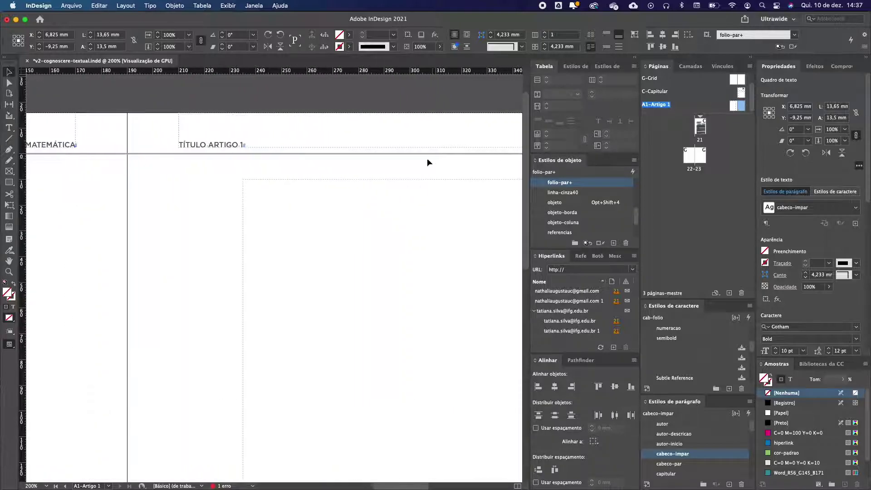
pyautogui.hscroll(5, 202, 142)
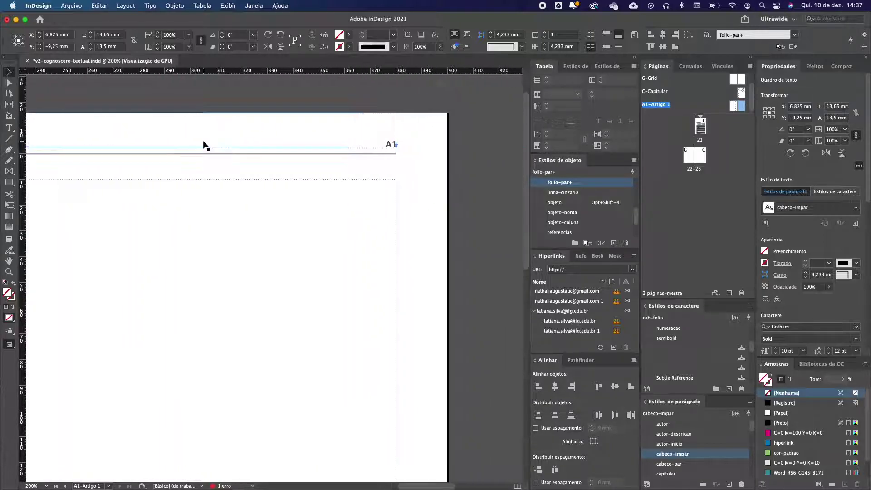
pyautogui.hscroll(-6, 131, 143)
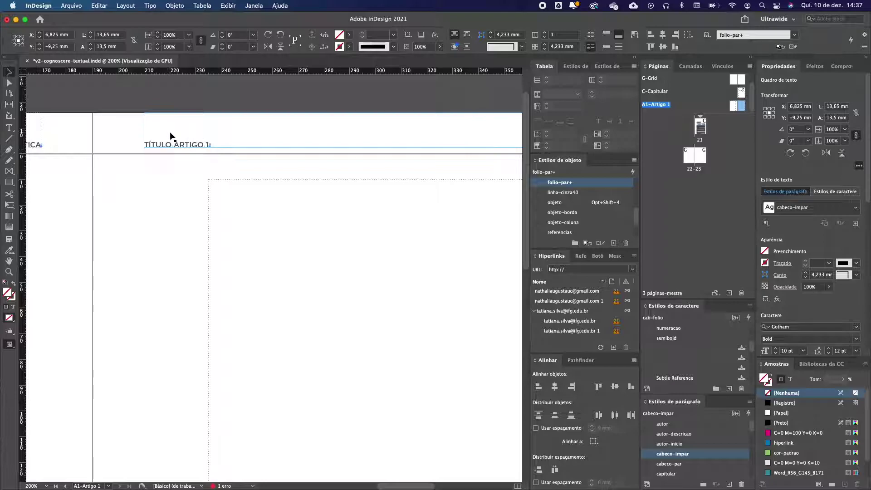
pyautogui.hscroll(10, 181, 136)
pyautogui.hscroll(-12, 317, 139)
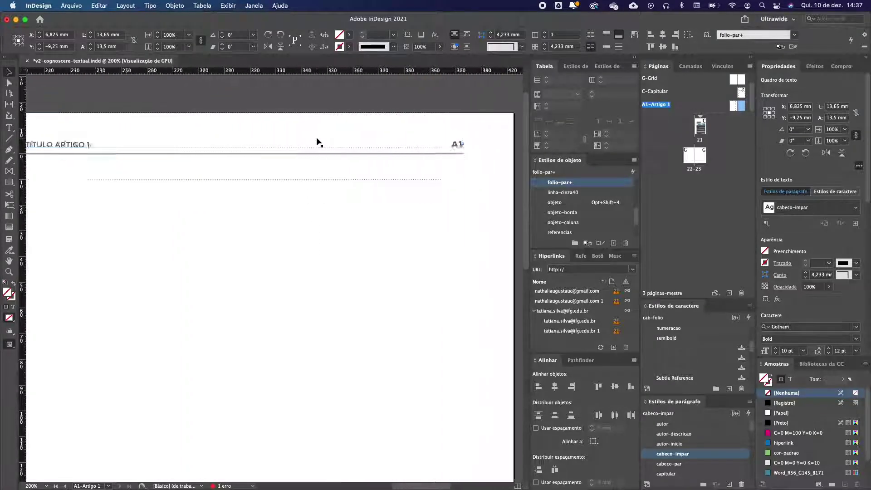
# Step: Delete the placeholder text "TÍTULO ARTIGO 1" from the right-hand page's running head on the A1-Artigo 1 master
pyautogui.doubleClick(307, 146)
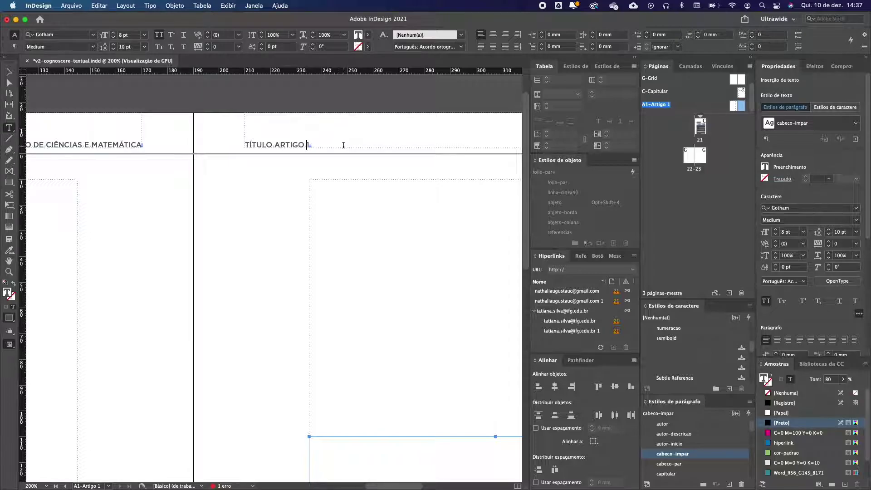
pyautogui.moveTo(343, 146); pyautogui.dragTo(255, 138)
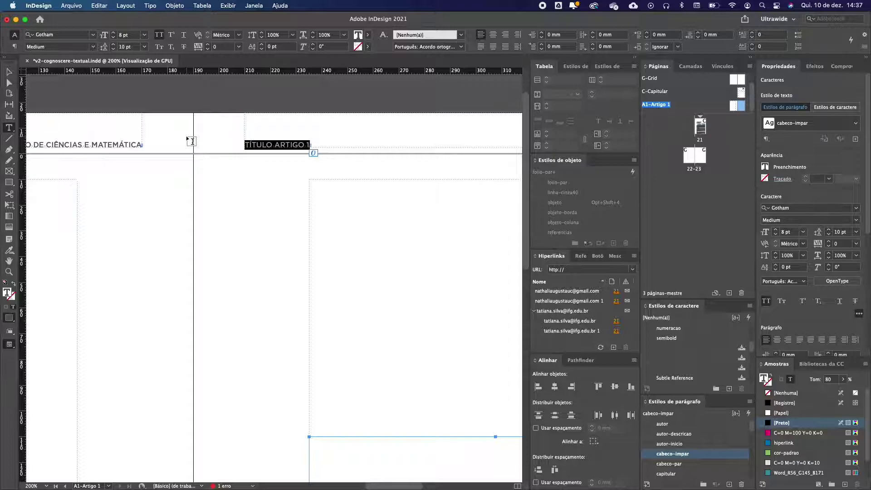
pyautogui.press('BackSpace')
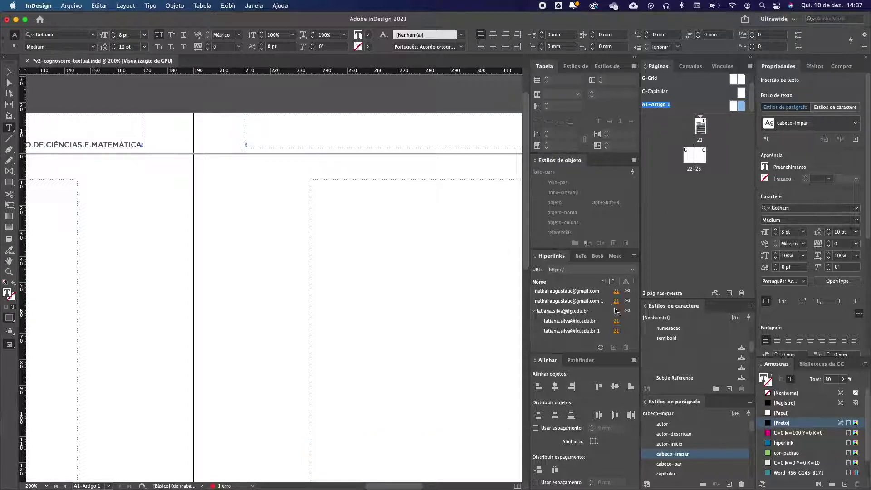
# Step: Insert a cross-reference in the emptied running head to the article's titulo1 paragraph, using the Full Paragraph format
pyautogui.click(581, 257)
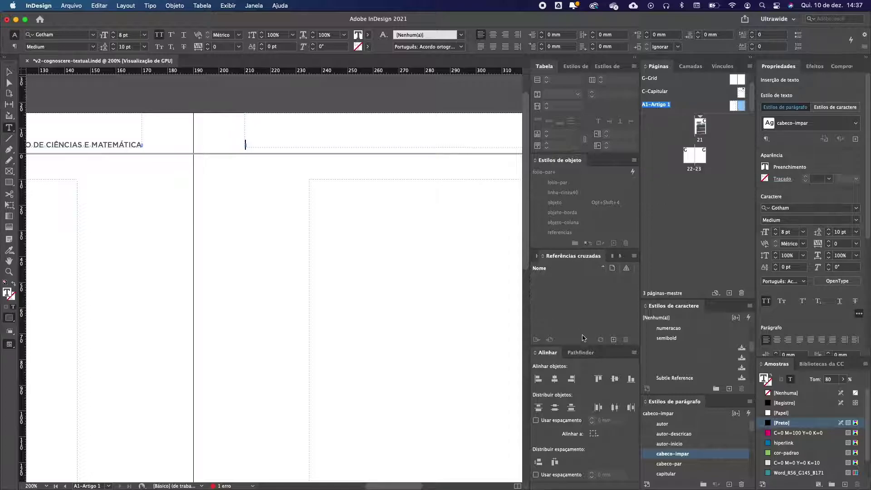
pyautogui.click(614, 341)
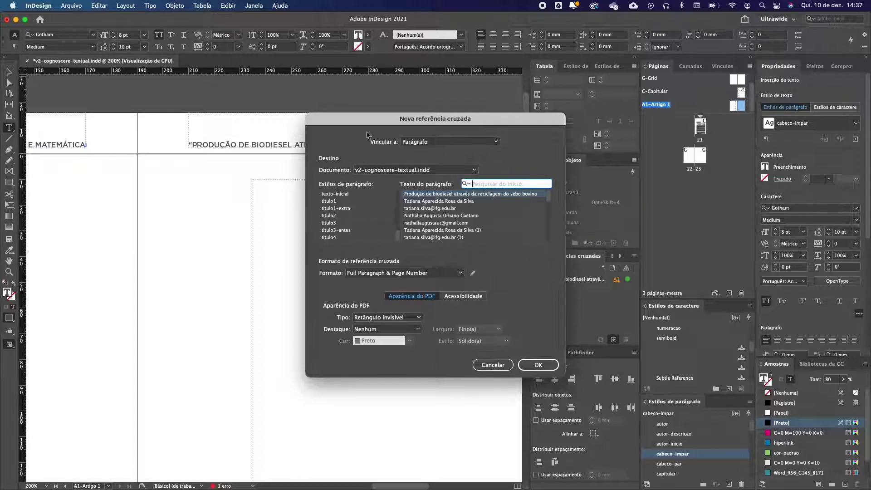
pyautogui.moveTo(357, 122); pyautogui.dragTo(375, 191)
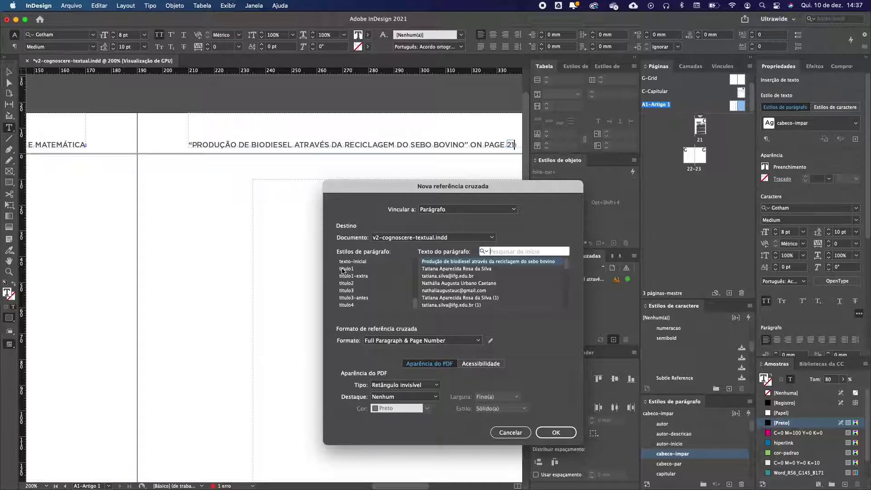
pyautogui.click(353, 270)
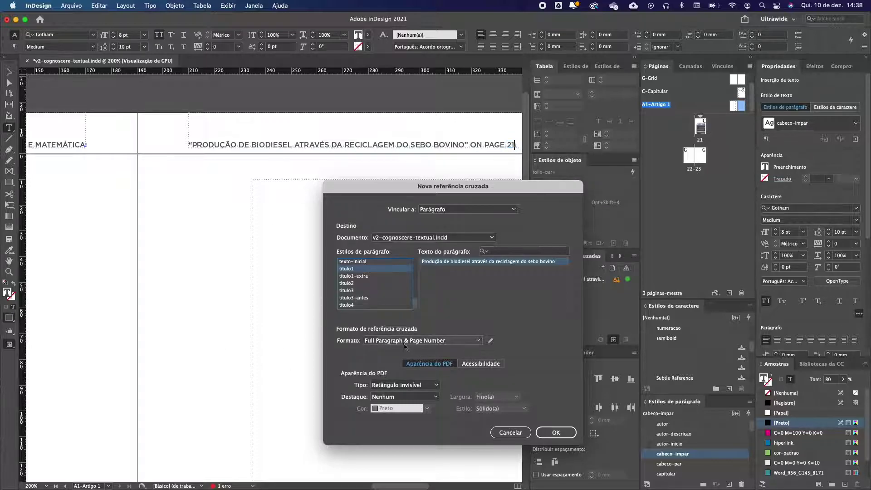
pyautogui.click(385, 341)
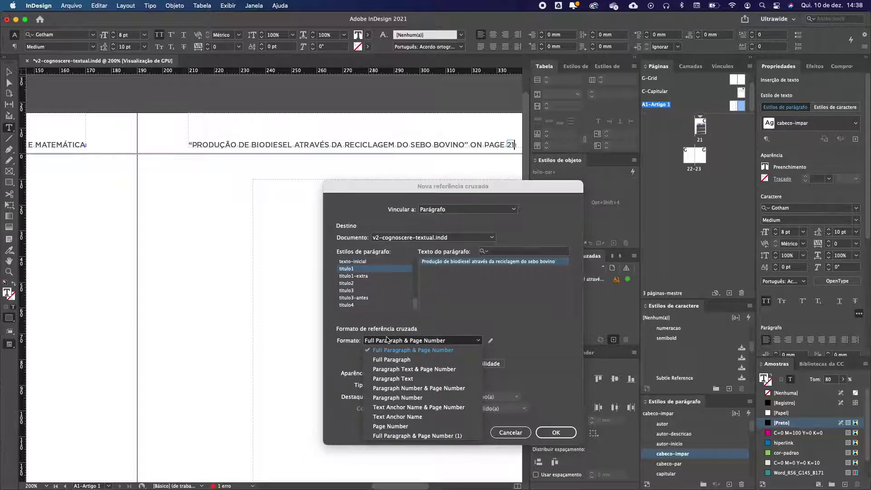
pyautogui.click(393, 361)
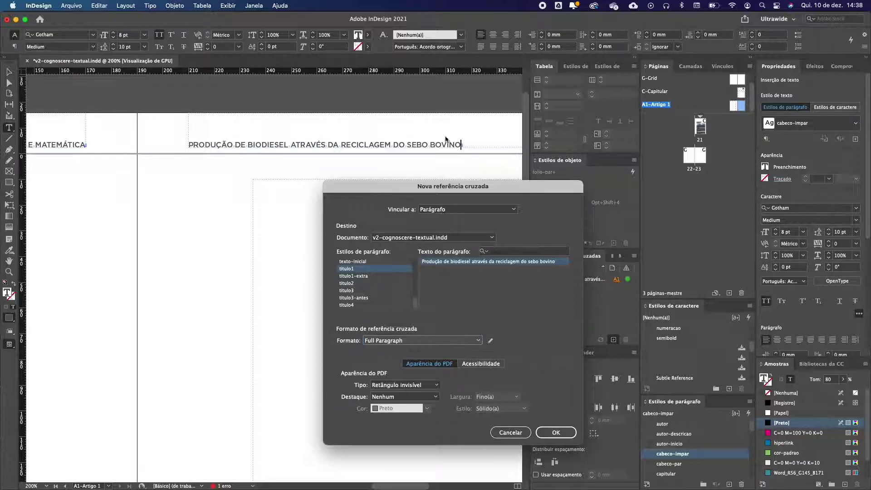
pyautogui.click(567, 436)
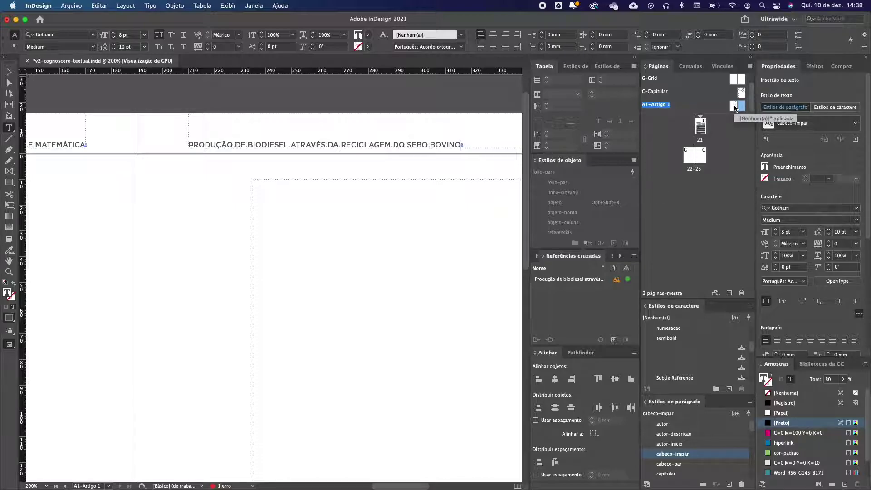
# Step: Duplicate the A1-Artigo 1 master spread
pyautogui.click(735, 107)
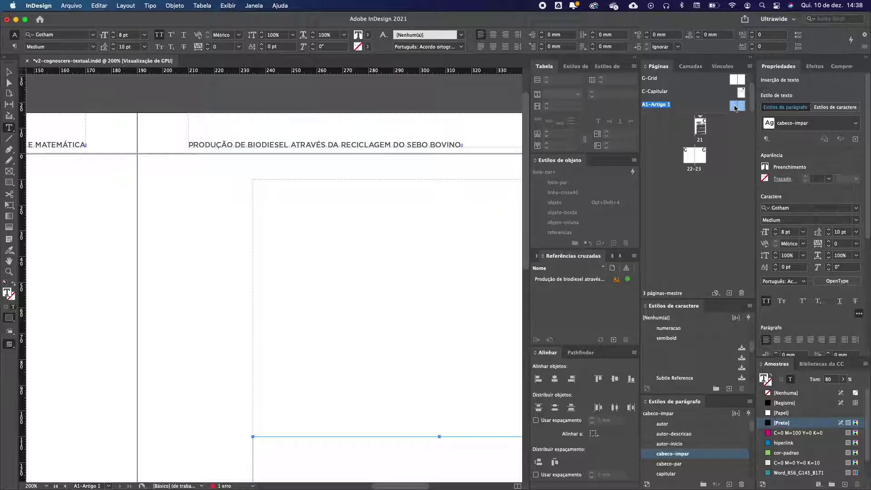
pyautogui.rightClick(735, 108)
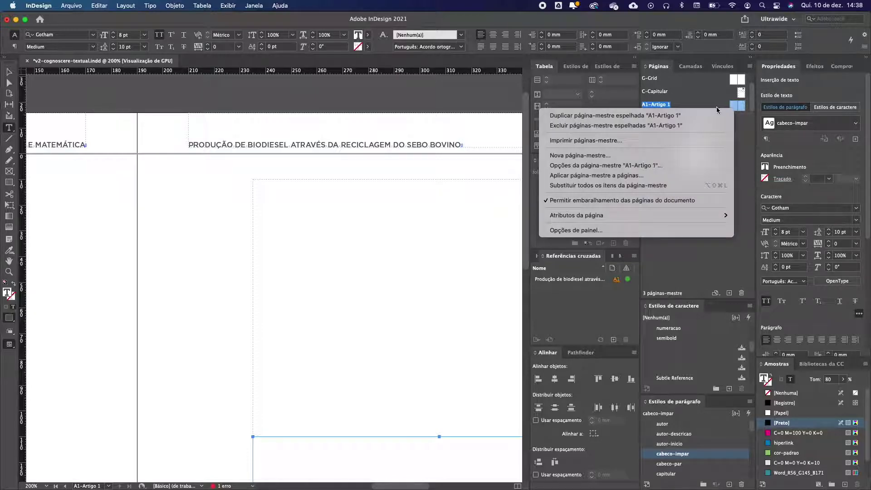
pyautogui.click(647, 125)
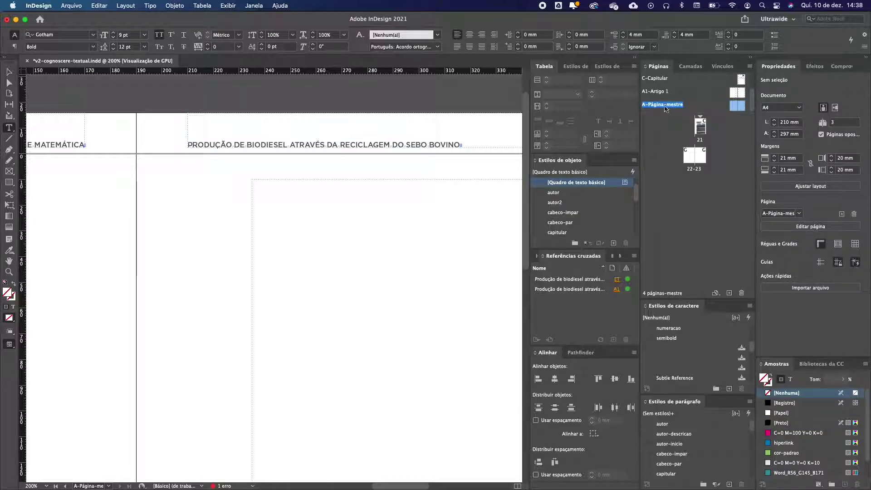
# Step: Give the duplicated master spread the prefix A2 and the name Artigo 2 in its master page options
pyautogui.rightClick(733, 109)
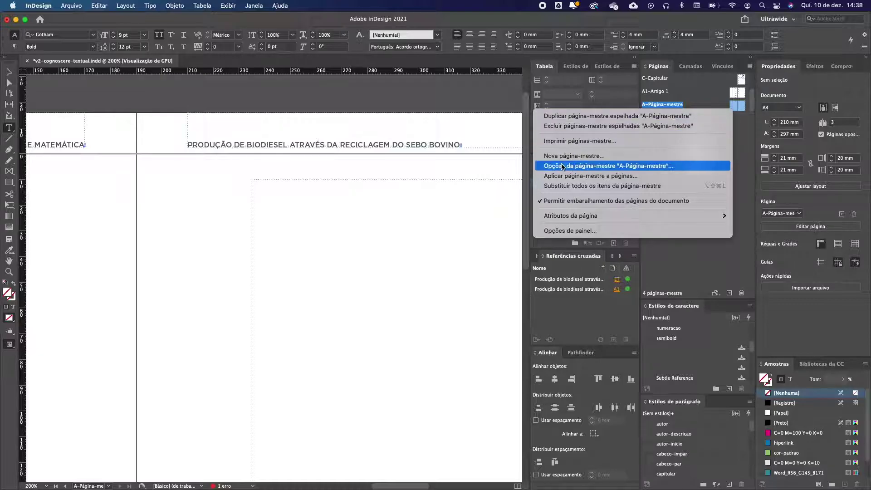
pyautogui.click(644, 166)
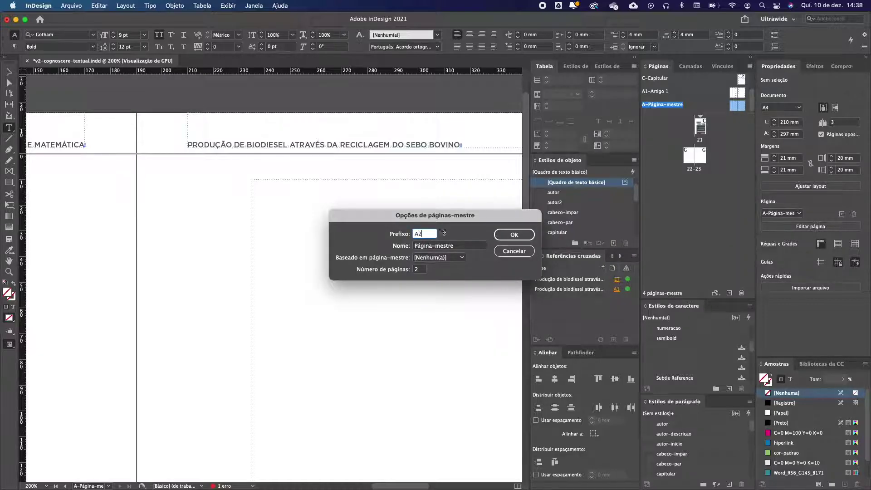
pyautogui.press('Tab')
pyautogui.write('A')
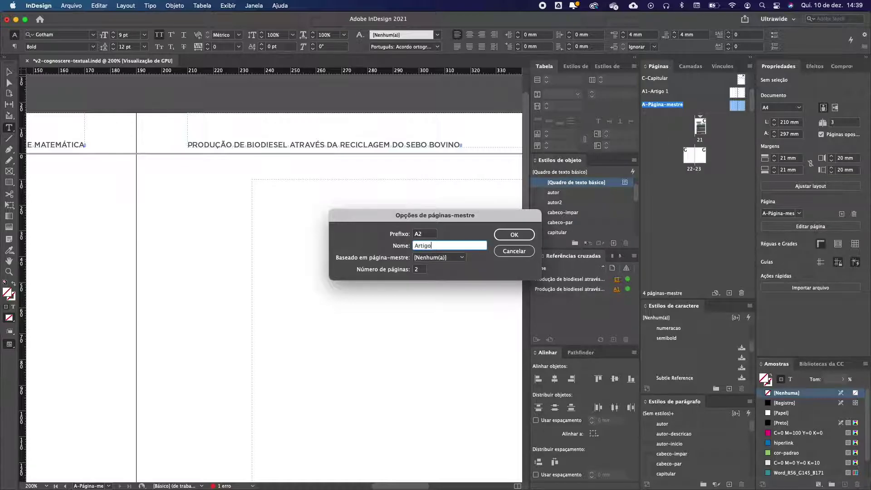
pyautogui.click(514, 234)
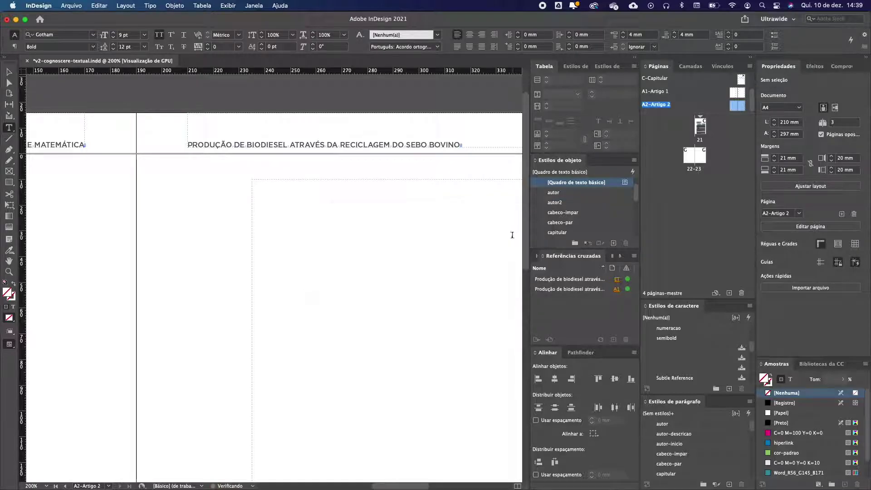
# Step: Delete the cross-referenced article title from the right-hand page's running head on the A2-Artigo 2 master, without inserting a new reference
pyautogui.doubleClick(737, 108)
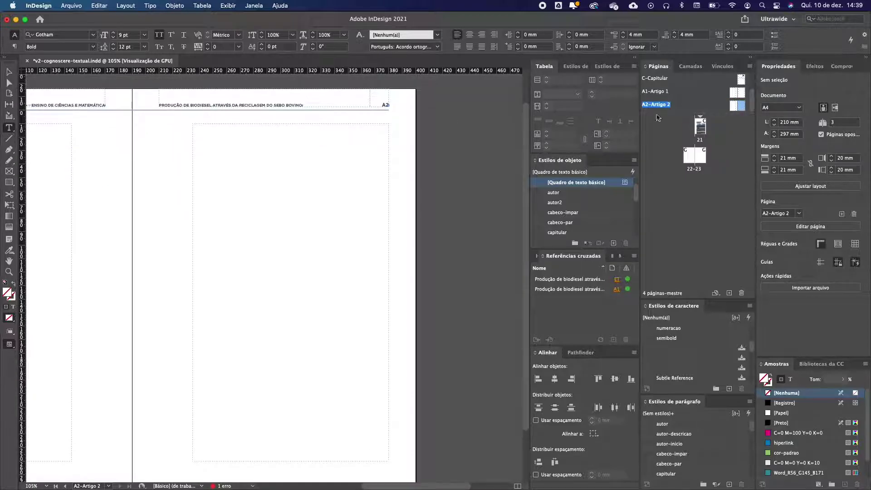
pyautogui.click(173, 102)
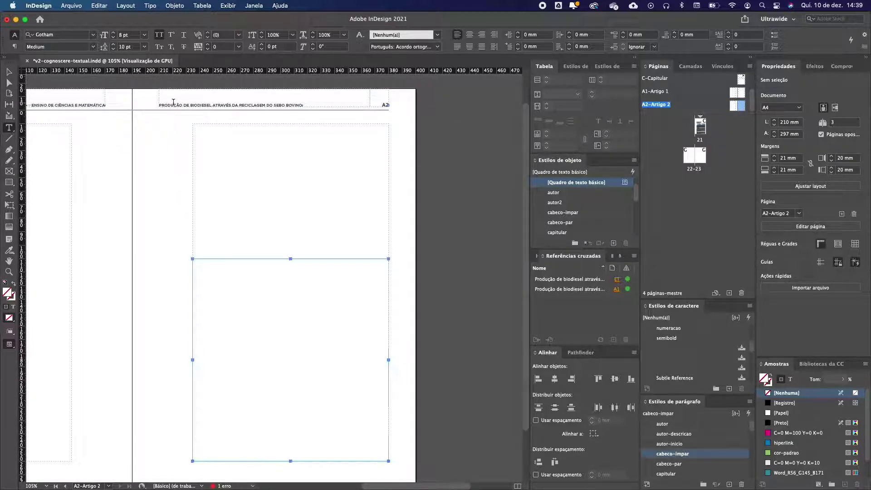
pyautogui.moveTo(158, 106); pyautogui.dragTo(312, 105)
pyautogui.press('BackSpace')
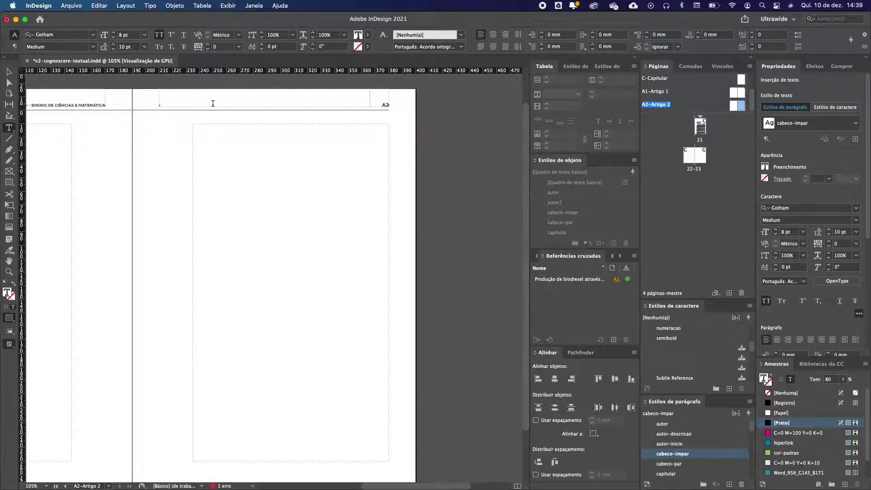
pyautogui.click(612, 340)
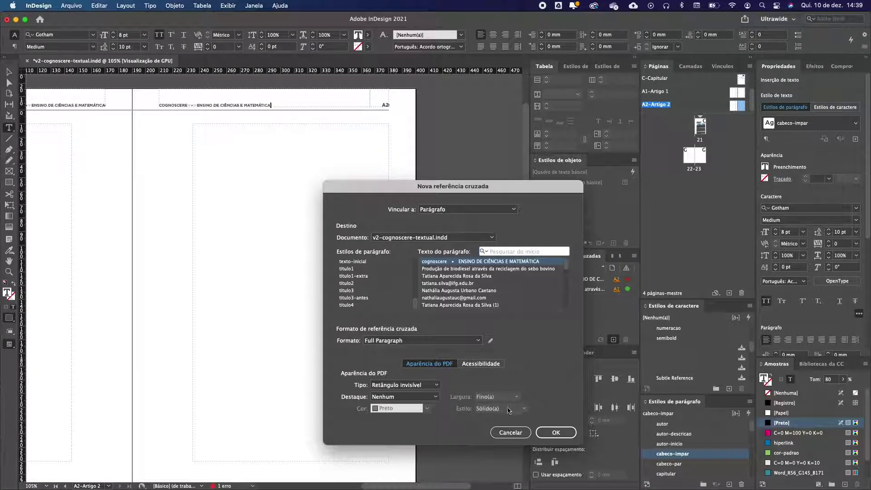
pyautogui.click(510, 434)
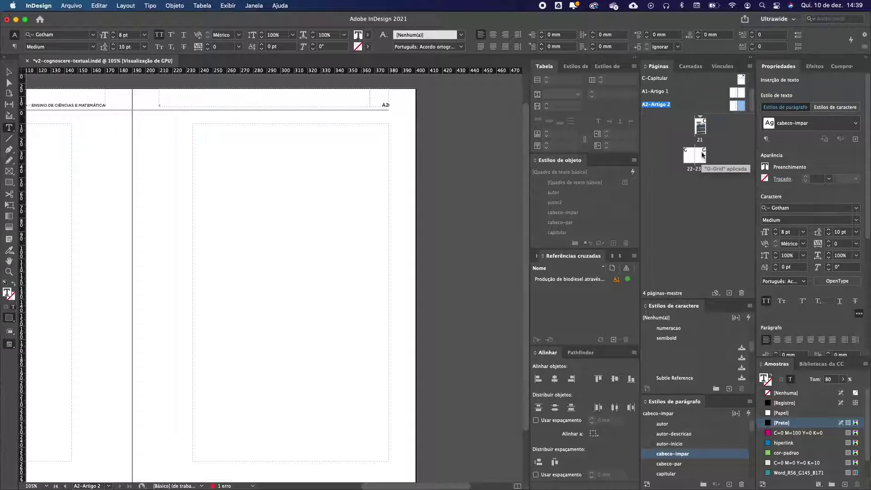
# Step: Apply the A1-Artigo 1 master to the document spread 22-23
pyautogui.doubleClick(695, 151)
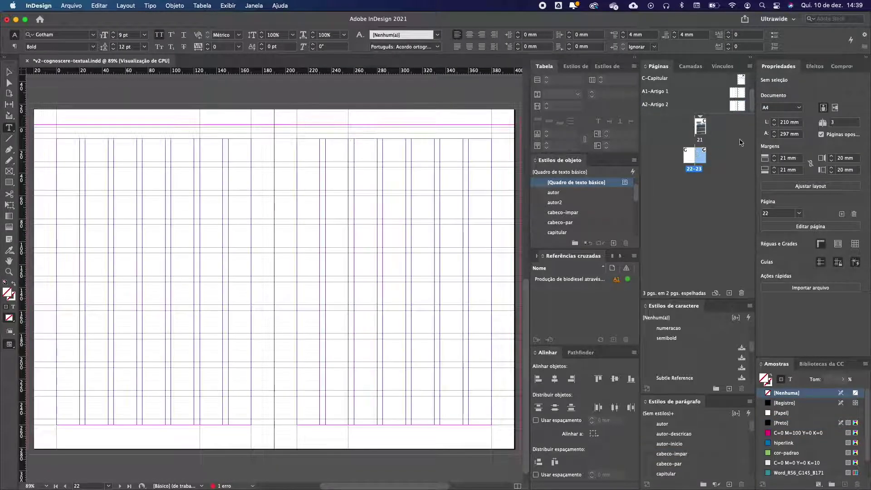
pyautogui.click(8, 71)
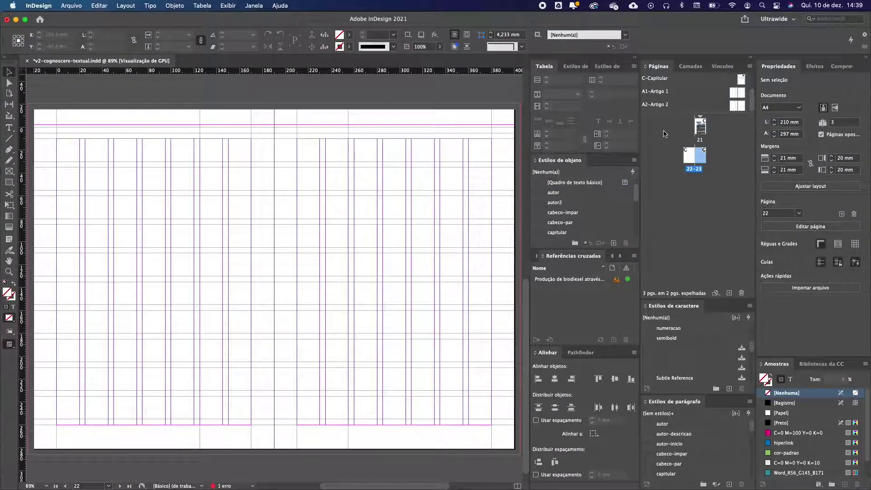
pyautogui.keyDown('shift'); pyautogui.click(690, 159); pyautogui.keyUp('shift')
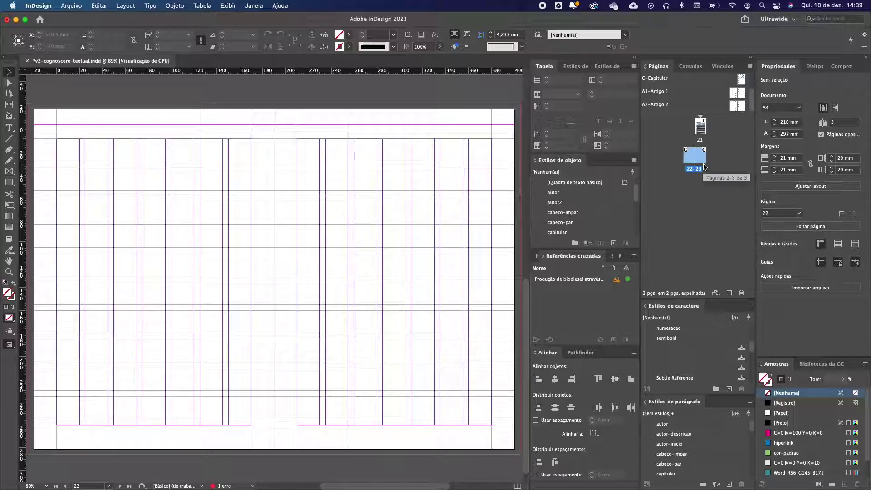
pyautogui.rightClick(688, 154)
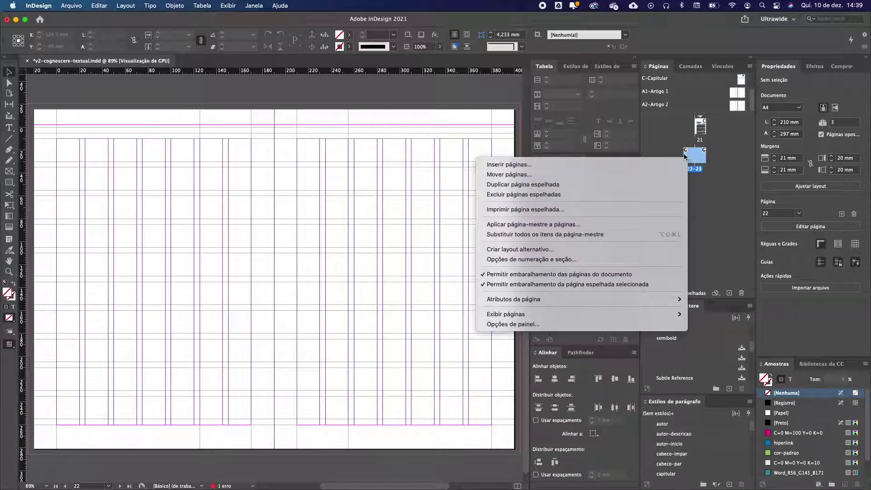
pyautogui.click(570, 225)
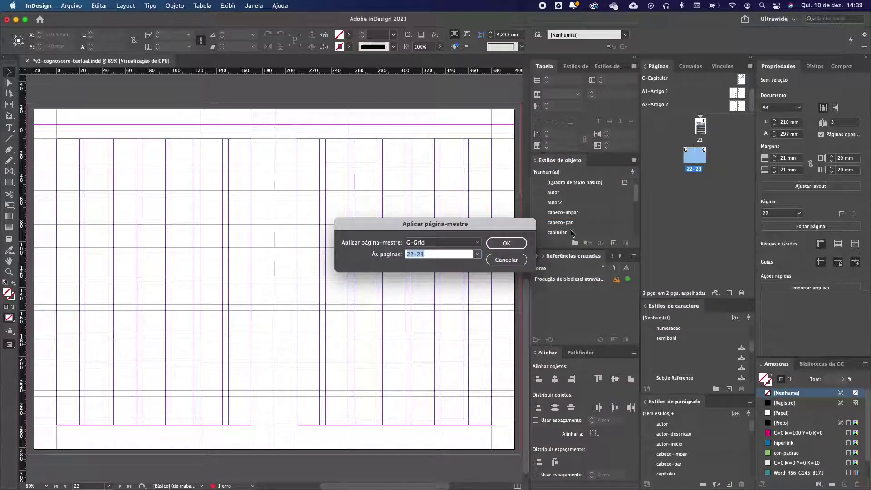
pyautogui.click(461, 242)
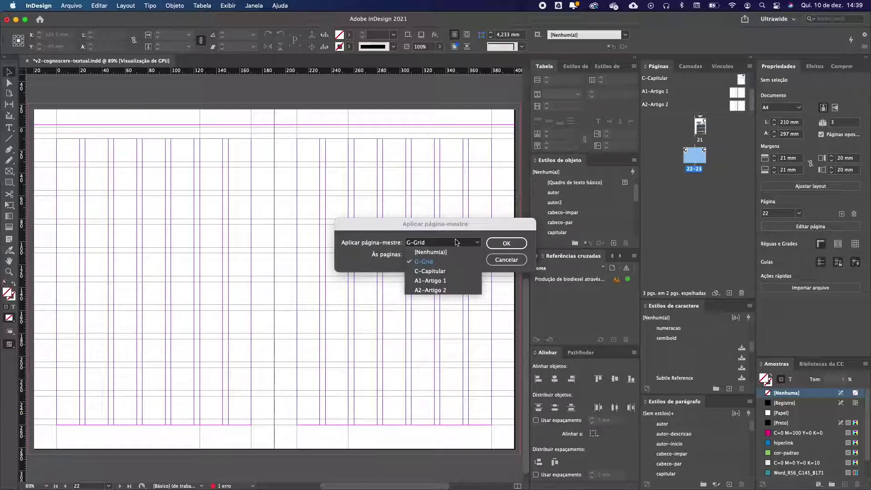
pyautogui.click(445, 281)
pyautogui.click(506, 243)
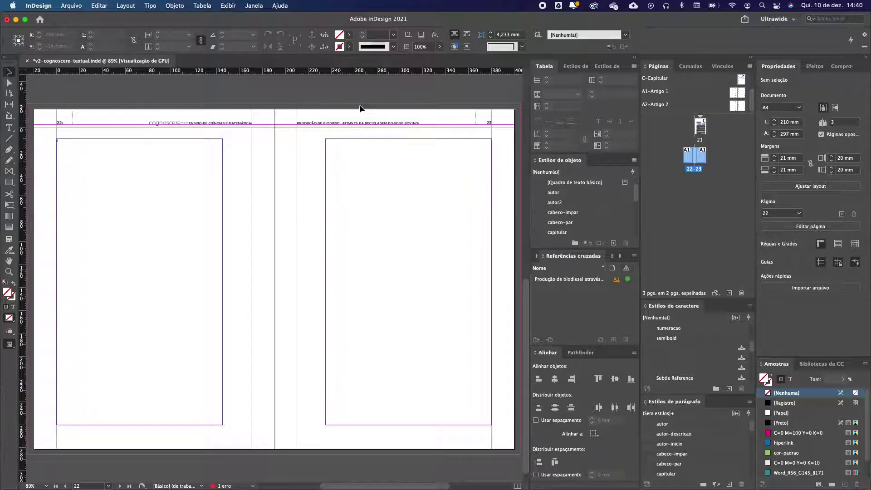
# Step: Consult the layout checklist in Acrobat, return to InDesign and examine the text frames and their threading on pages 21 to 23
pyautogui.press('super+Tab')
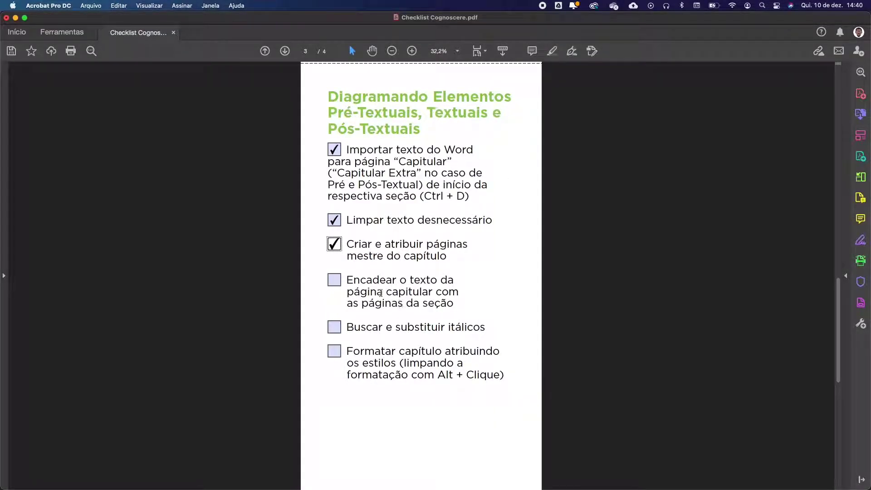
pyautogui.press('super+Tab')
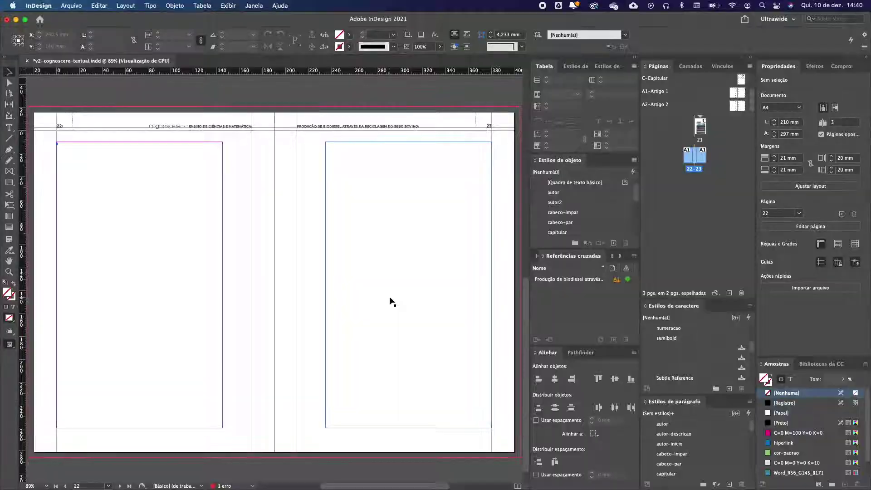
pyautogui.scroll(10, 311, 233)
pyautogui.scroll(4, 353, 256)
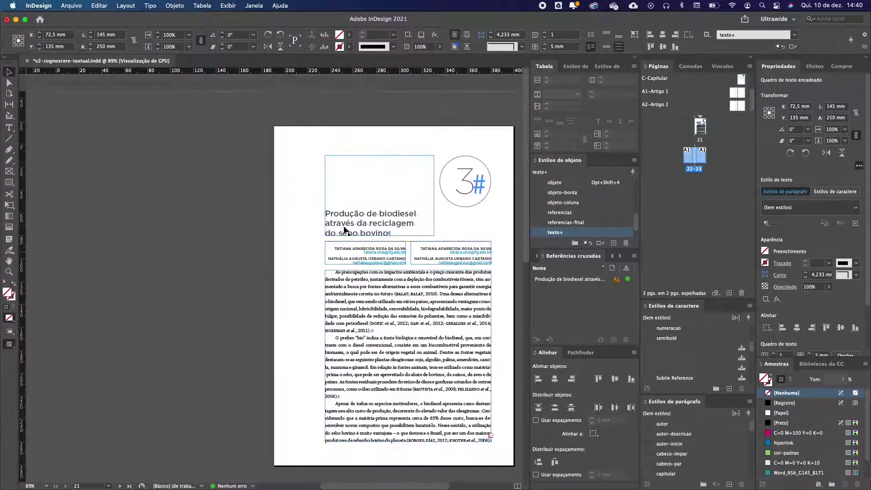
pyautogui.click(359, 189)
pyautogui.scroll(-10, 421, 394)
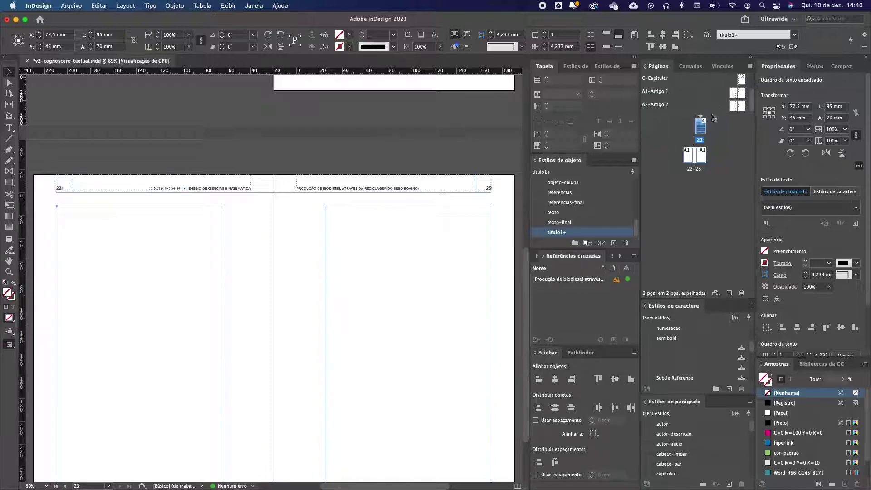
pyautogui.click(199, 285)
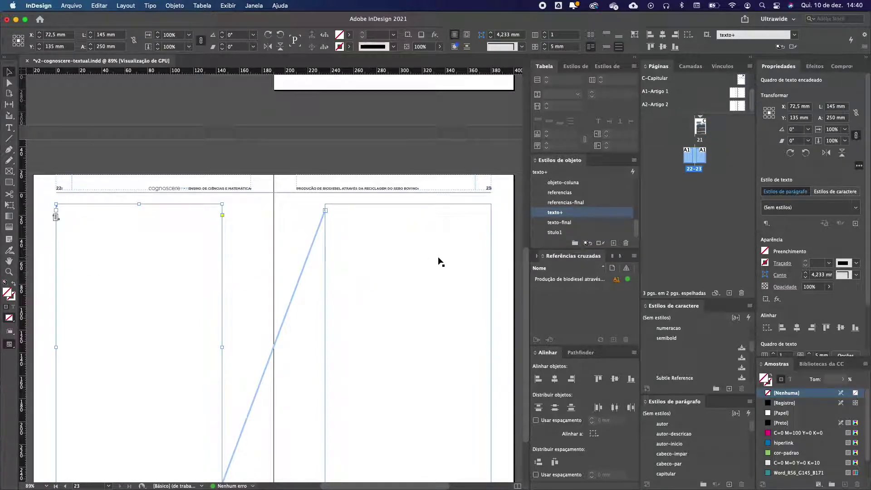
pyautogui.click(303, 205)
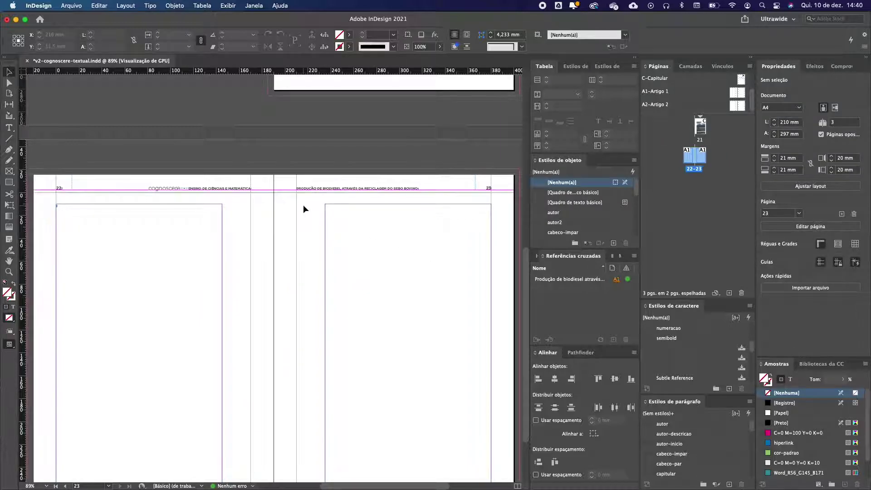
pyautogui.click(200, 222)
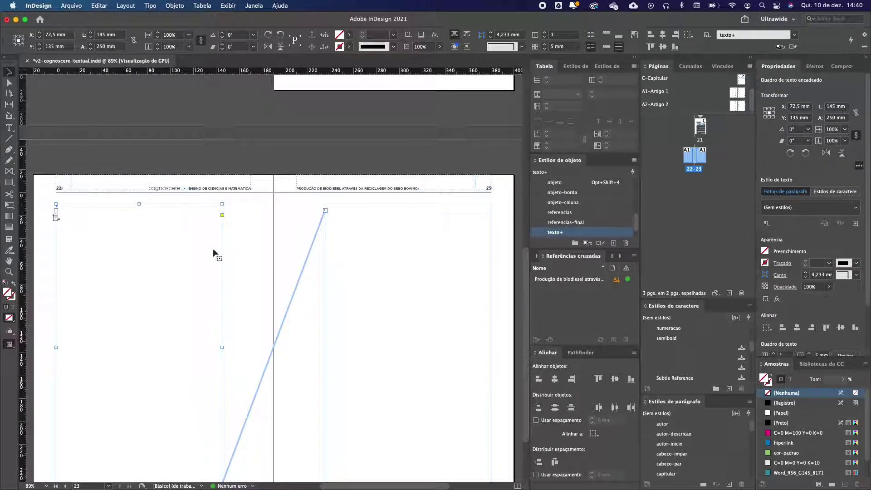
pyautogui.doubleClick(125, 228)
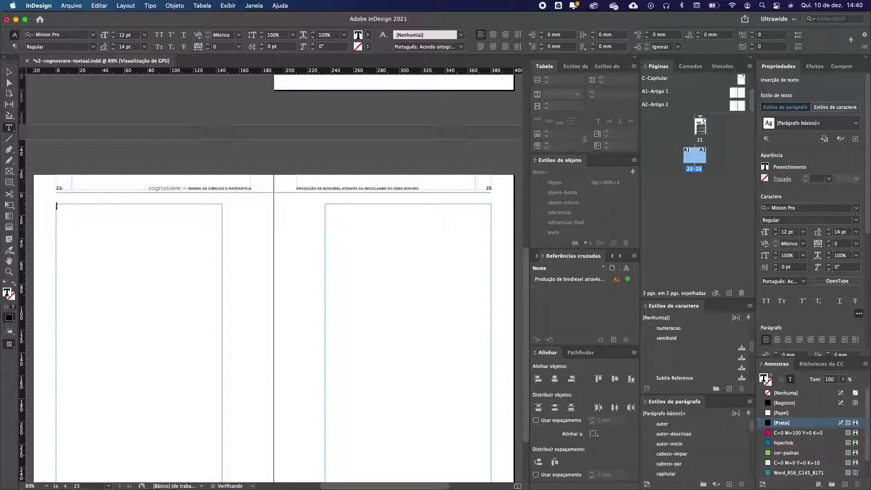
pyautogui.click(283, 221)
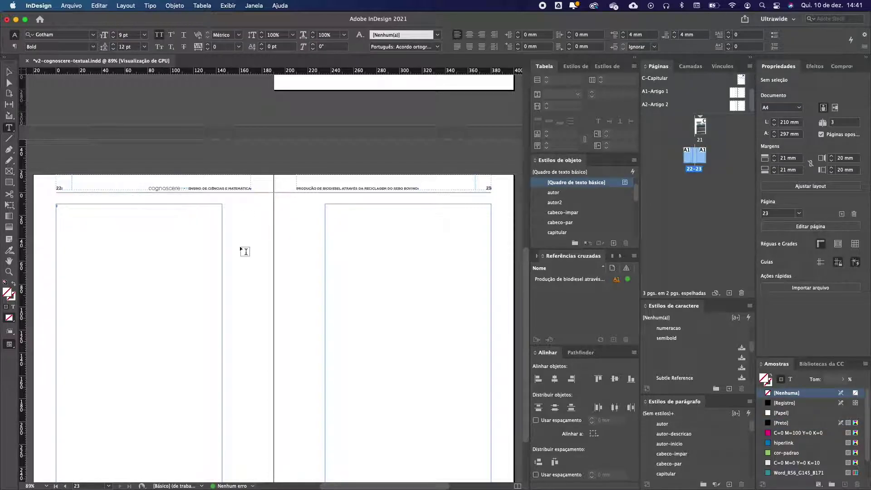
pyautogui.press('v')
pyautogui.scroll(5, 337, 248)
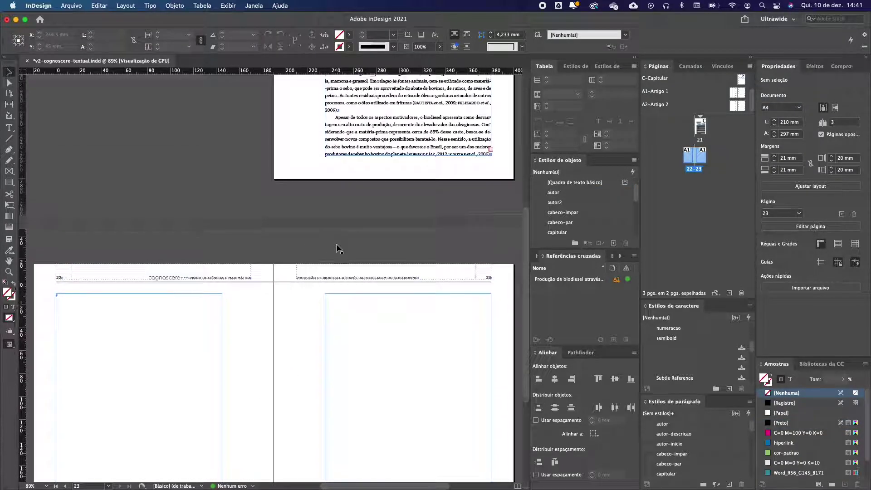
# Step: Autoflow the overset article text from page 21's body frame into the text frame on page 22, adding pages as needed
pyautogui.click(473, 145)
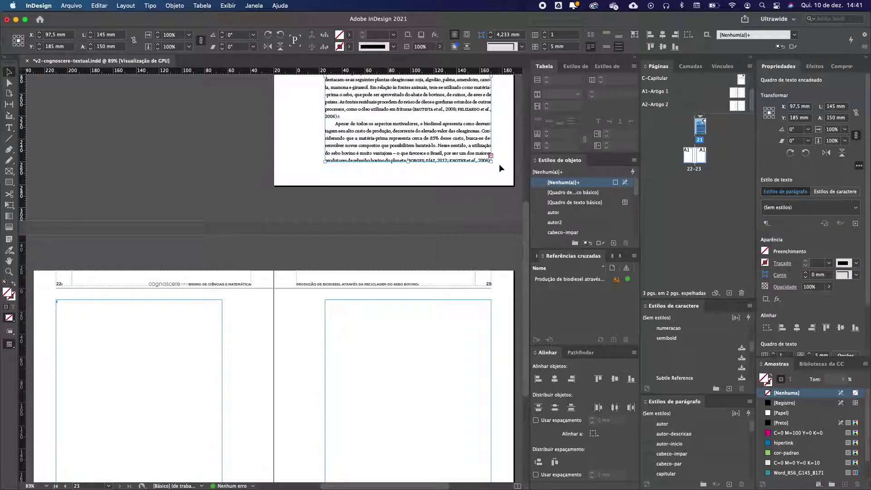
pyautogui.click(490, 155)
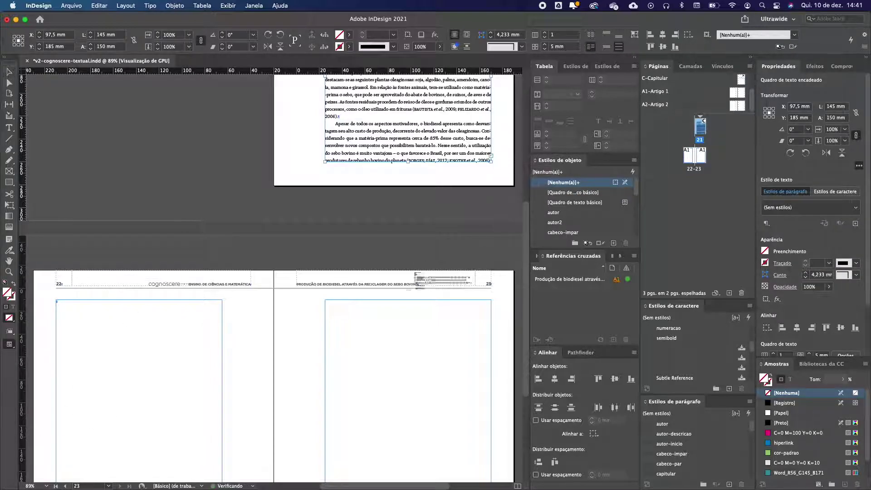
pyautogui.scroll(-3, 422, 272)
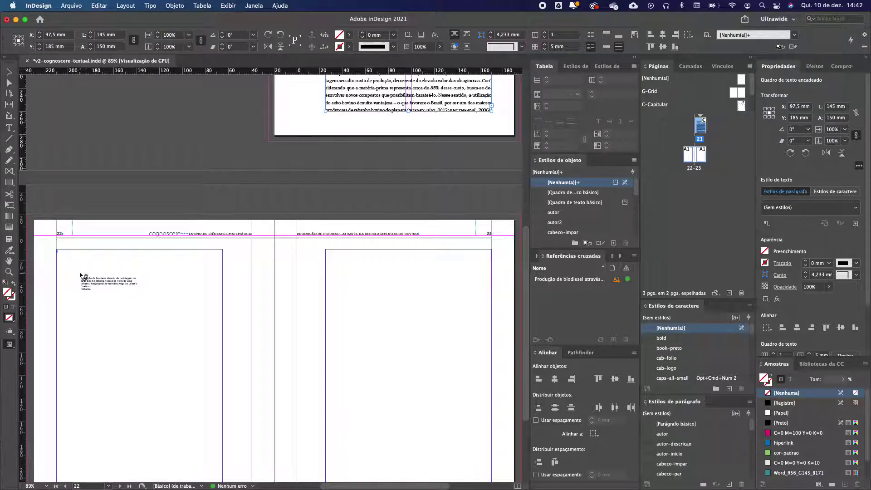
pyautogui.scroll(-6, 85, 278)
pyautogui.keyDown('shift'); pyautogui.click(86, 276); pyautogui.keyUp('shift')
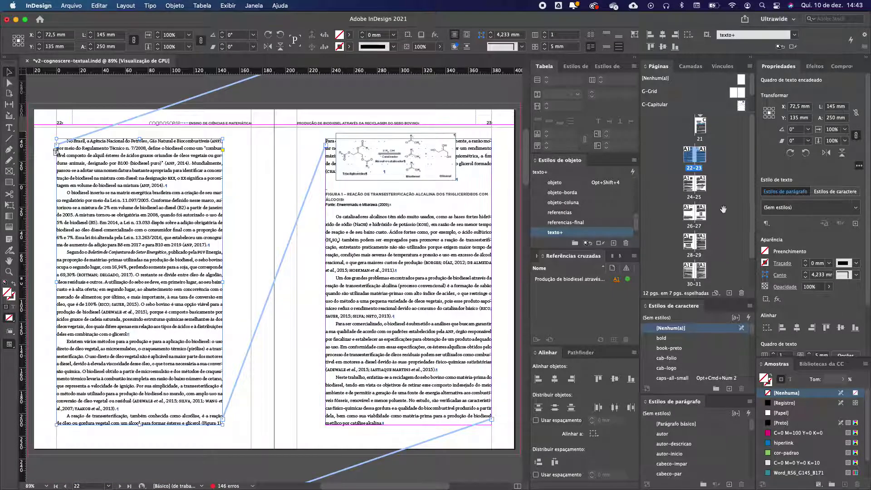
# Step: Examine the added pages and the text thread from page 21 to the following spread, and switch to the checklist in Acrobat
pyautogui.scroll(-2, 717, 193)
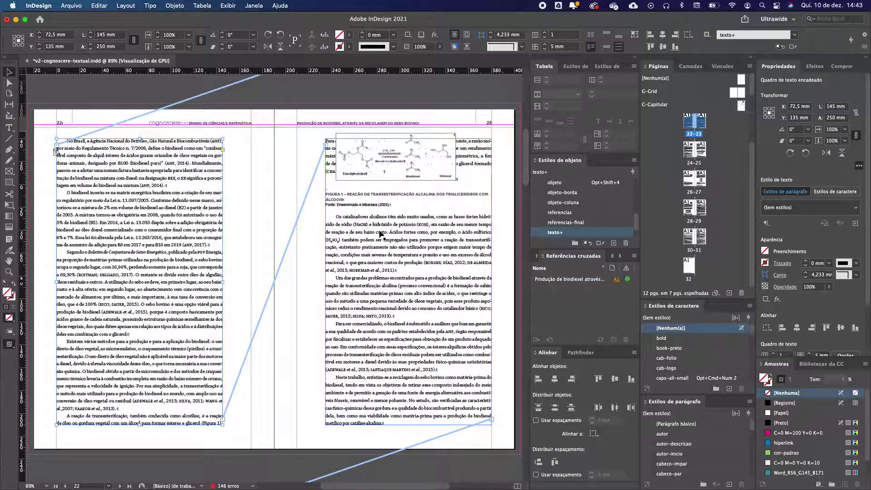
pyautogui.scroll(12, 382, 235)
pyautogui.scroll(3, 382, 235)
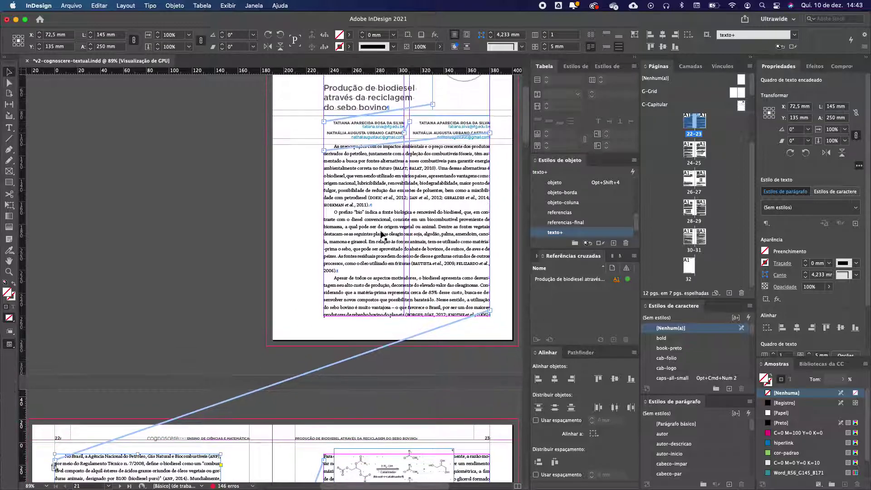
pyautogui.hscroll(1, 384, 234)
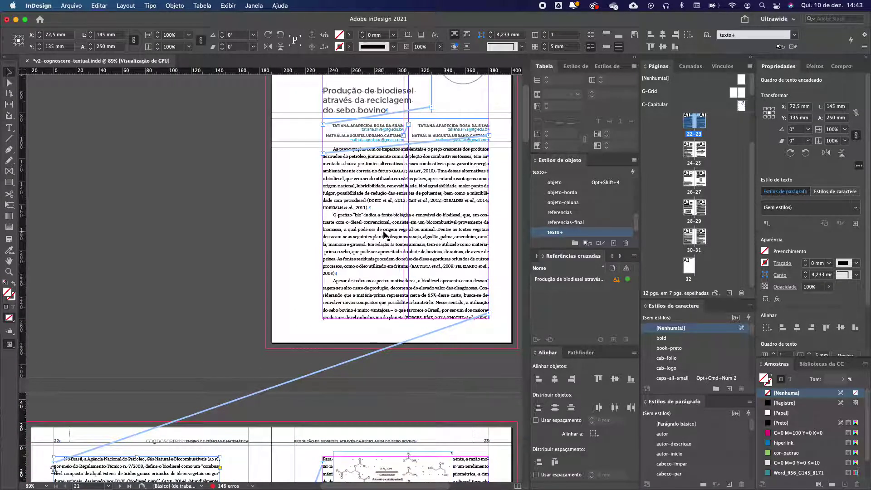
pyautogui.press('super+shift+a')
pyautogui.scroll(5, 384, 234)
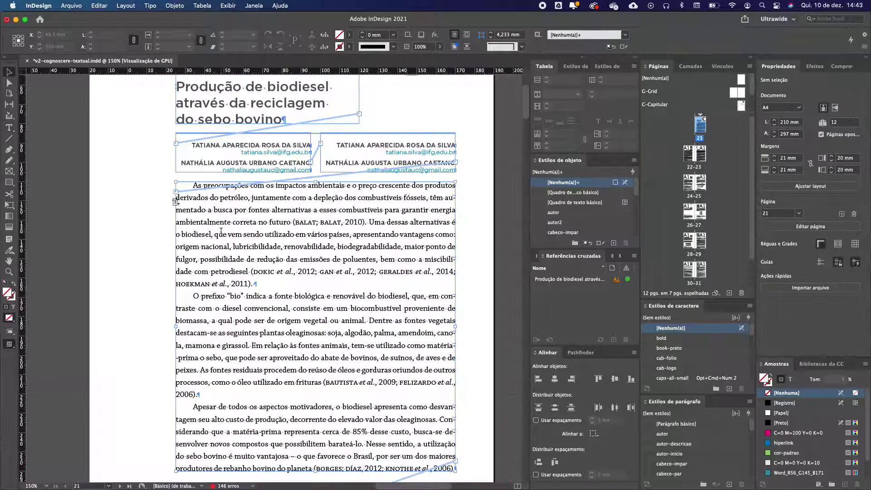
pyautogui.press('super+Tab')
pyautogui.press('super+Tab')
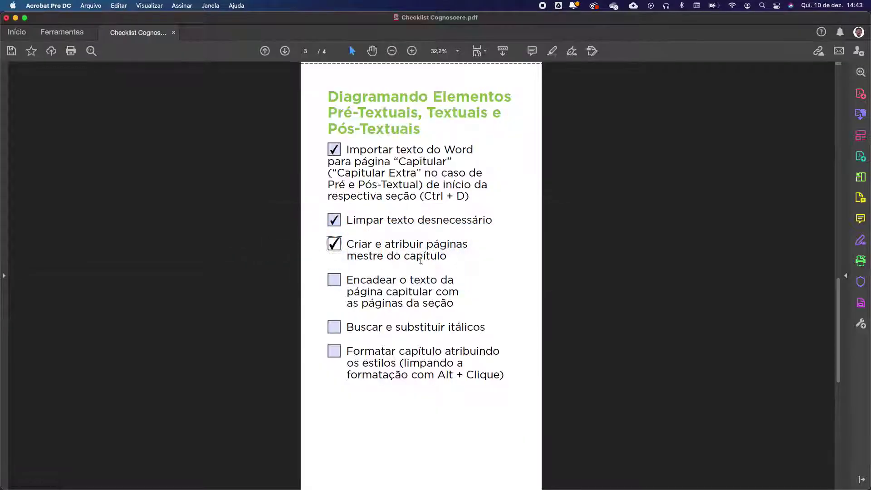
# Step: Tick the checklist item "Encadear o texto da página capitular com as páginas da seção", then return to InDesign and deselect everything on page 21
pyautogui.click(334, 280)
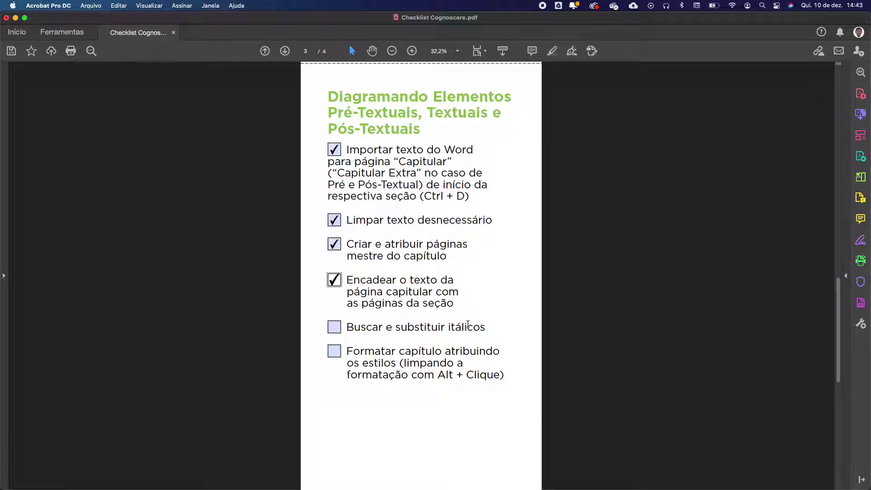
pyautogui.press('super+Tab')
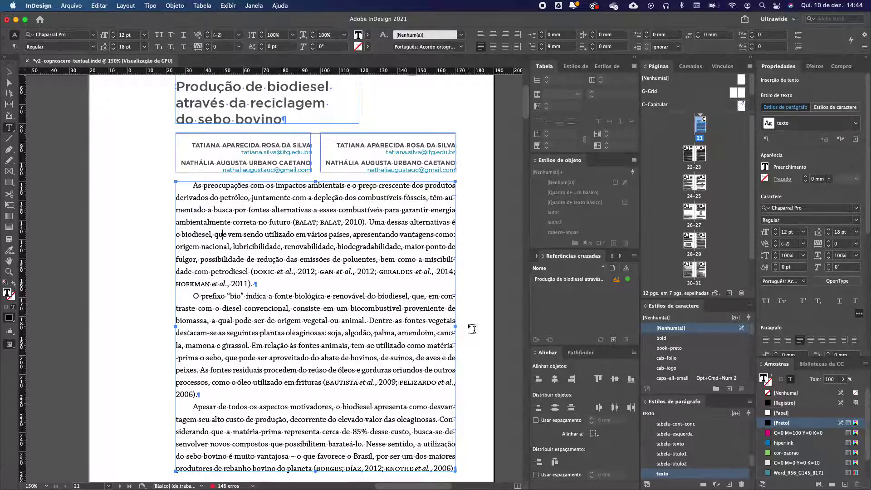
pyautogui.moveTo(336, 272); pyautogui.dragTo(351, 272)
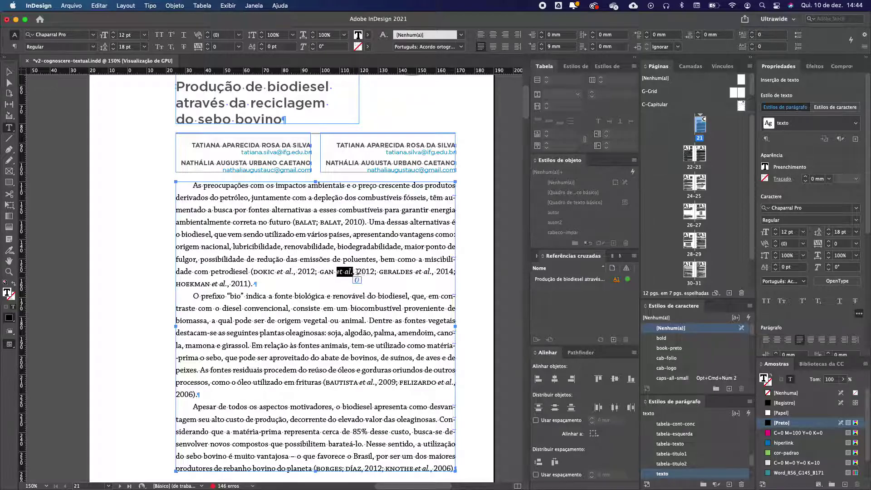
pyautogui.click(9, 72)
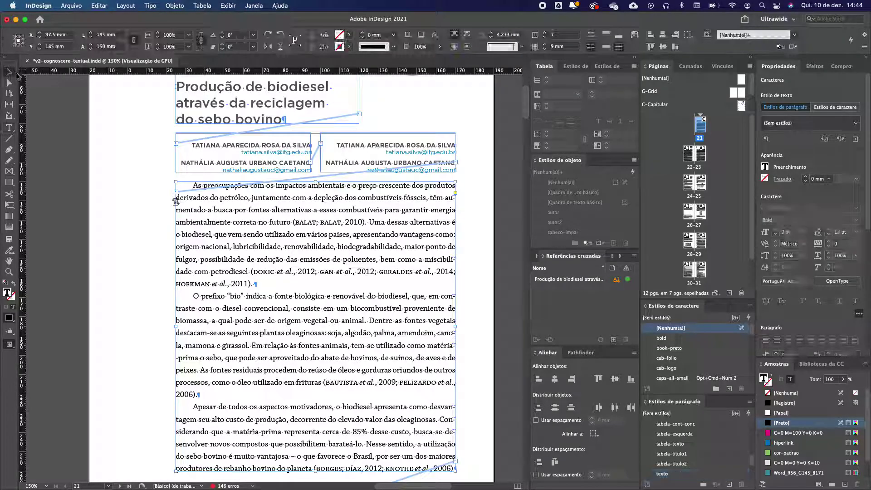
pyautogui.click(109, 143)
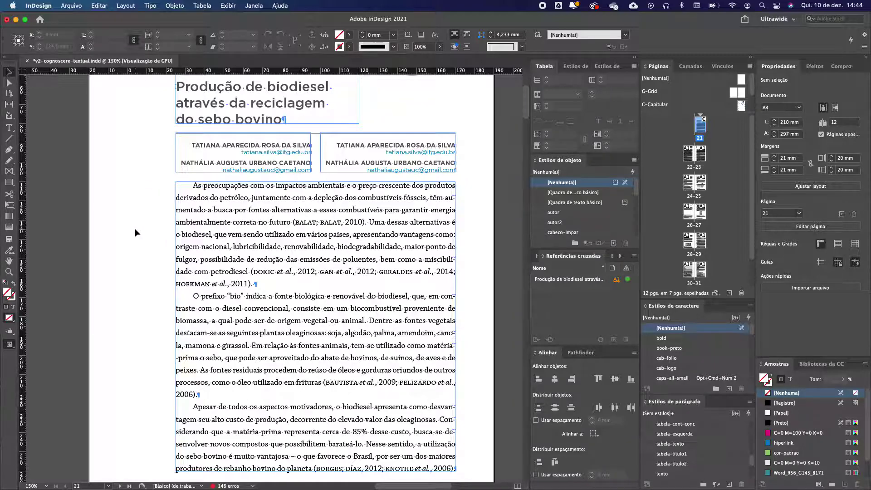
# Step: Set up a document-wide text Find/Change query with the Italic font style as the format to find
pyautogui.press('super+f')
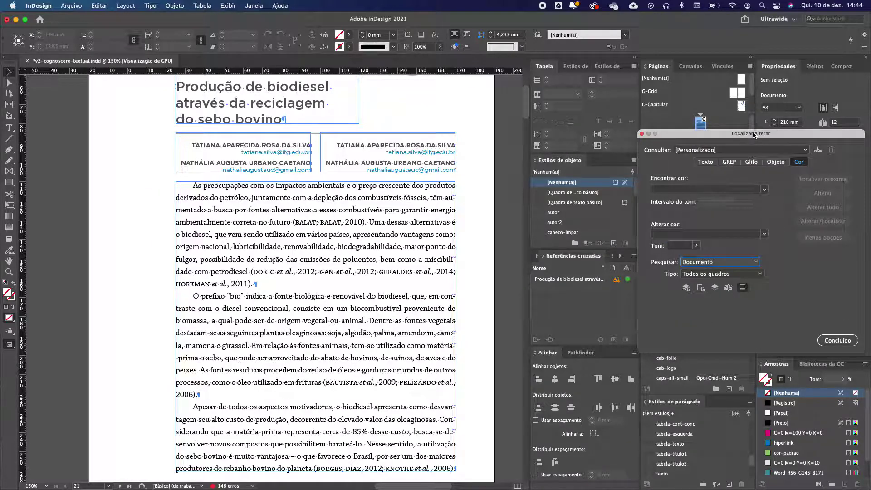
pyautogui.moveTo(753, 133); pyautogui.dragTo(563, 91)
pyautogui.click(519, 120)
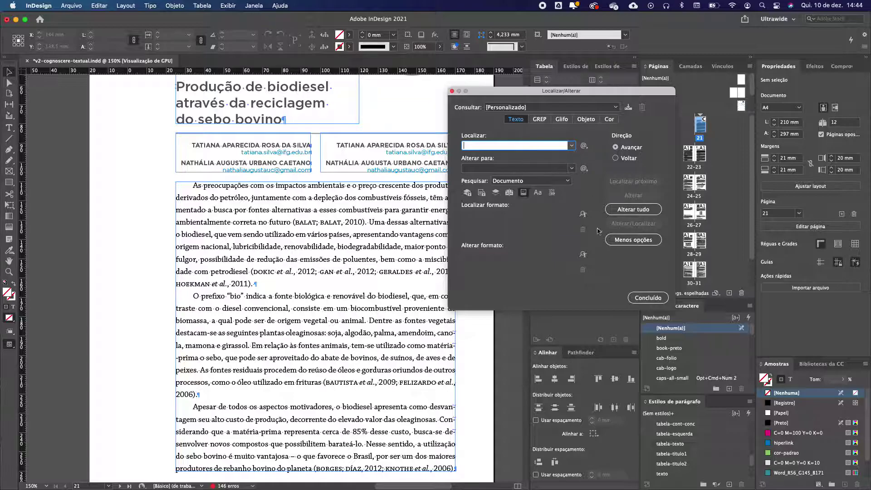
pyautogui.click(584, 217)
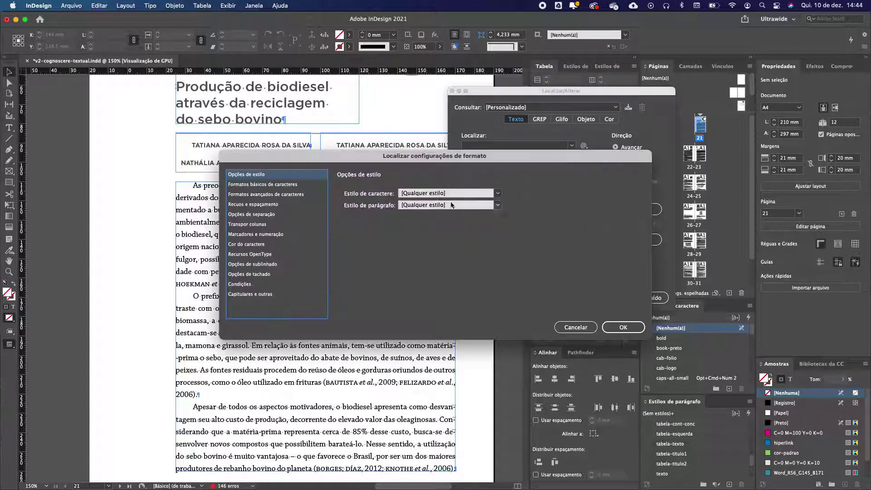
pyautogui.click(257, 185)
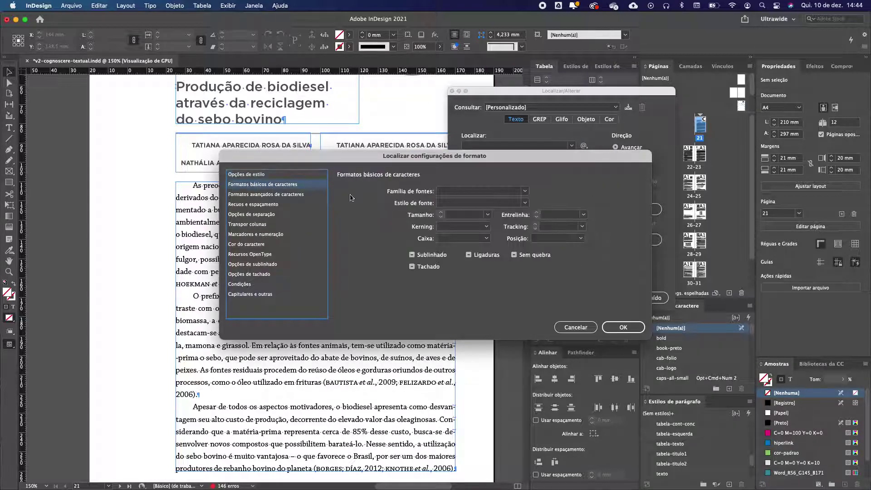
pyautogui.click(464, 204)
pyautogui.write('Italic')
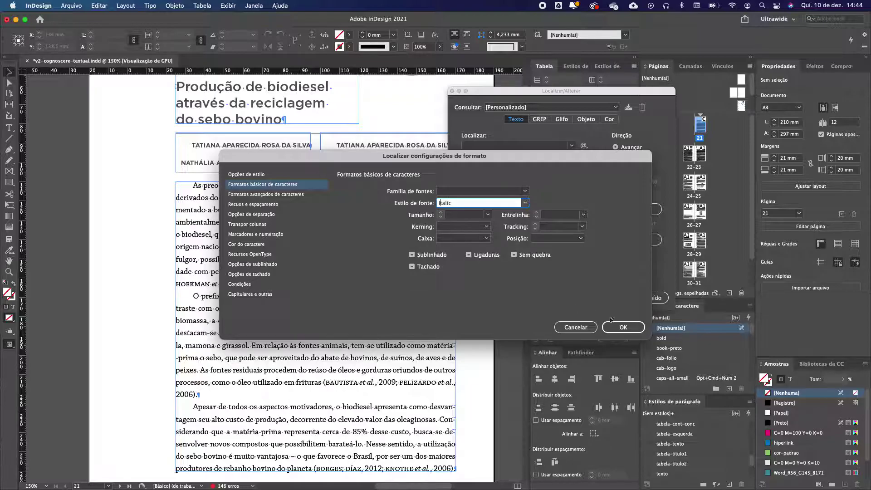
pyautogui.click(621, 328)
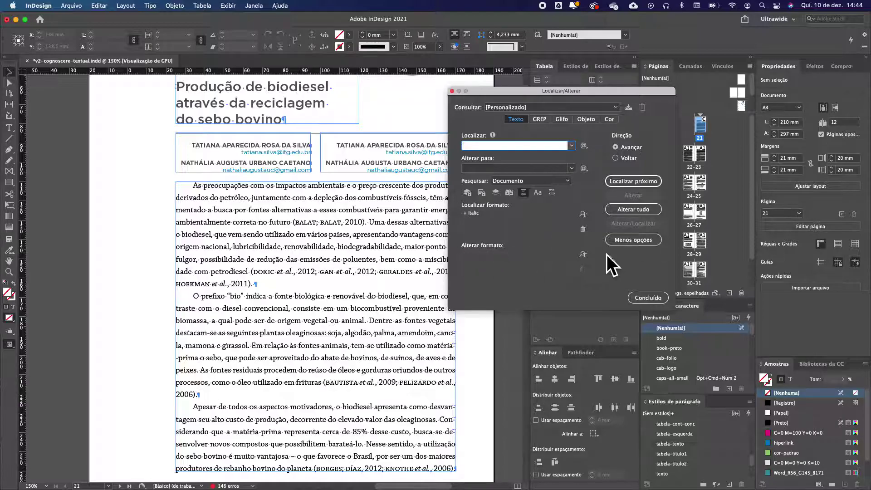
# Step: Set the replacement format to the italic character style and change all matches in the document
pyautogui.click(583, 254)
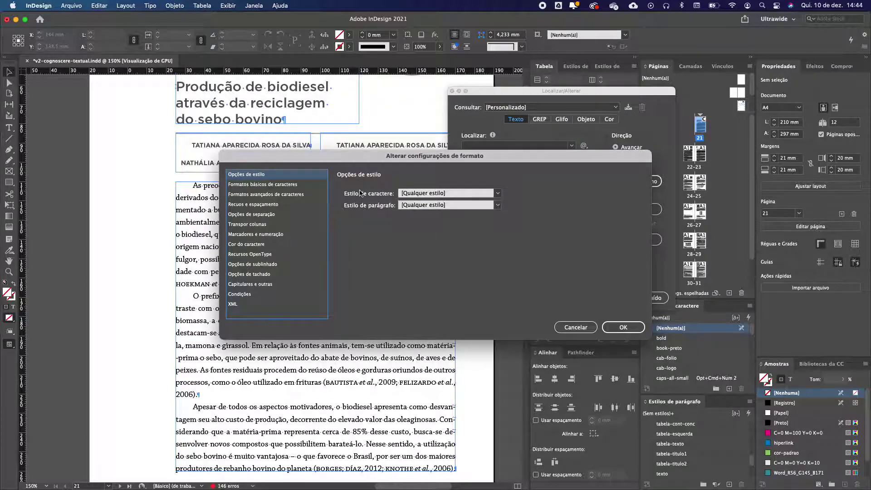
pyautogui.click(498, 193)
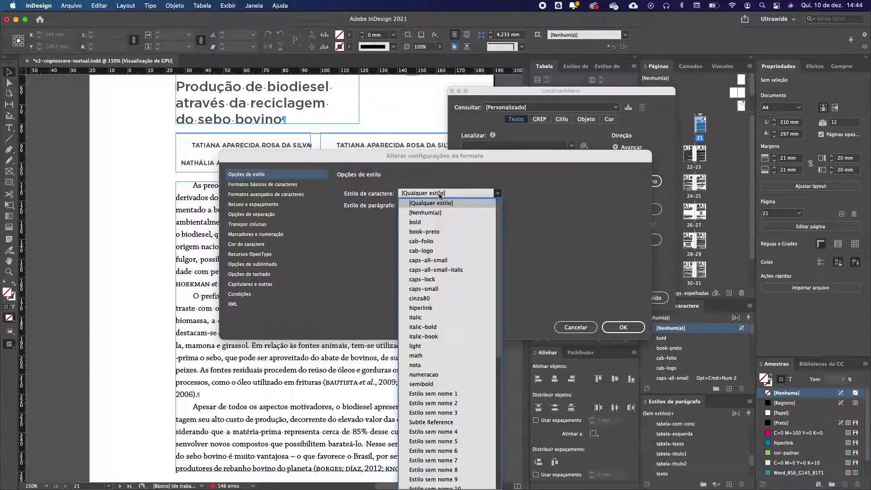
pyautogui.click(413, 317)
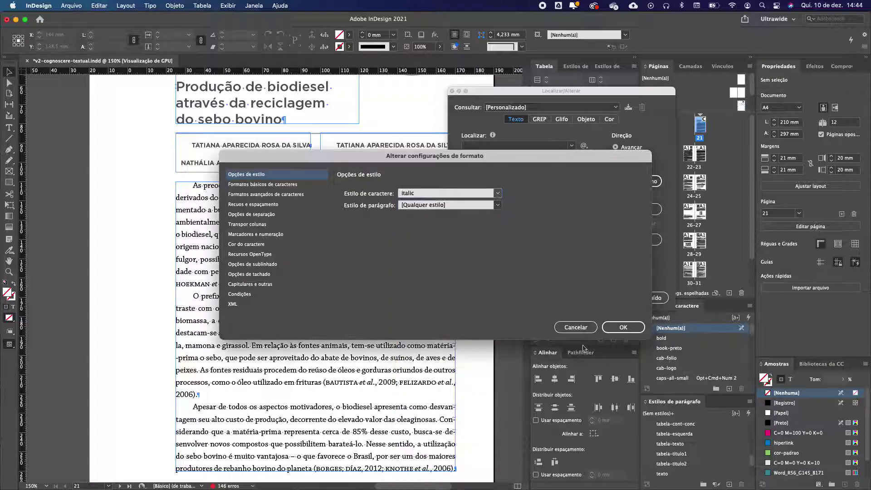
pyautogui.click(623, 327)
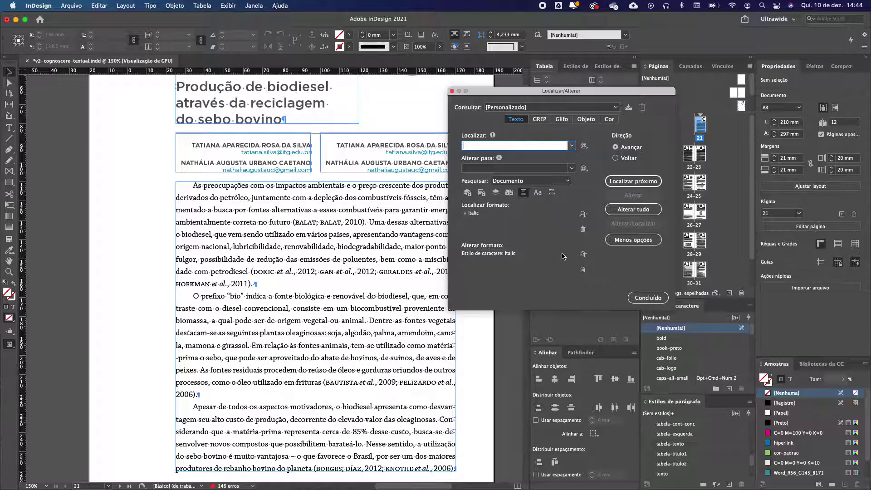
pyautogui.click(649, 213)
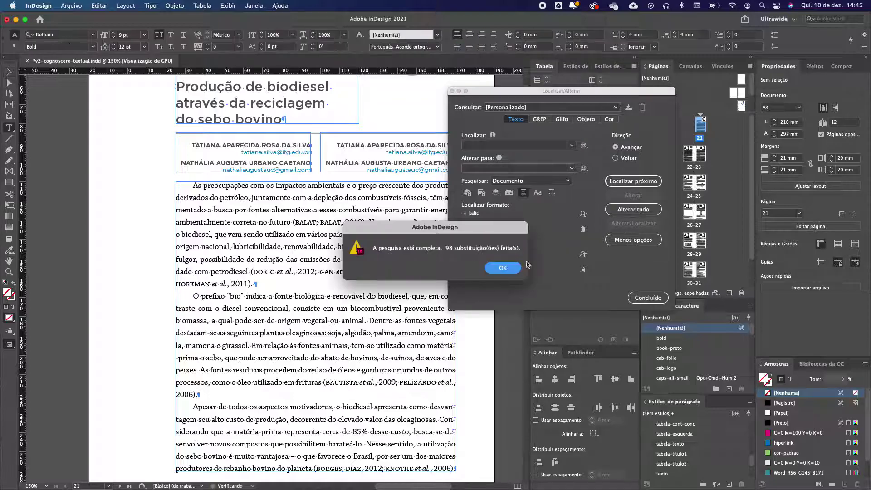
pyautogui.click(505, 269)
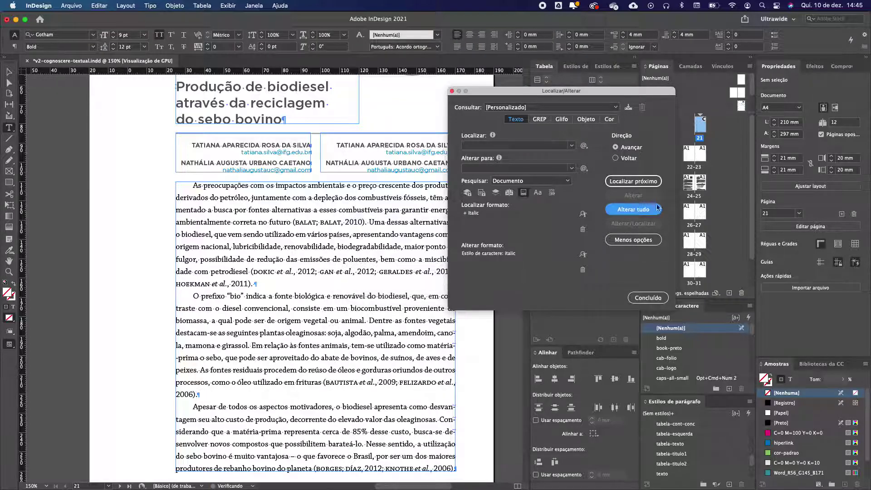
# Step: Save the Find/Change query as "Buscar Italico", choose it from the saved queries and close Find/Change
pyautogui.click(627, 108)
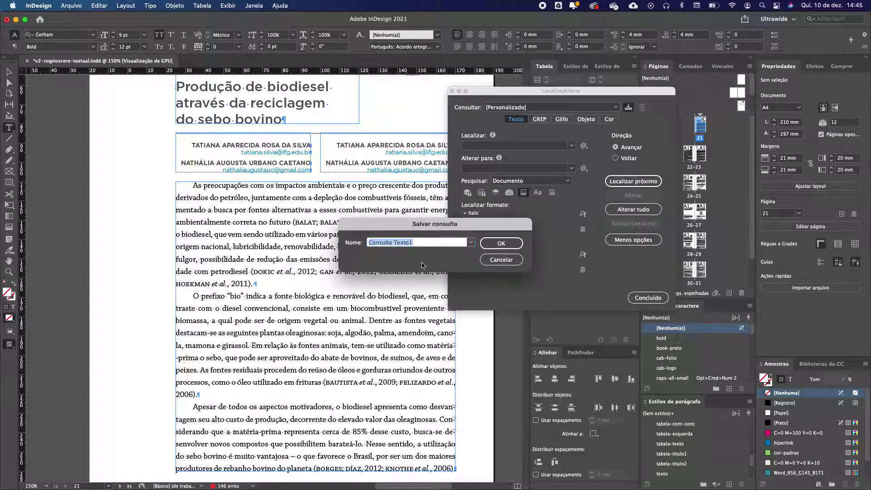
pyautogui.write('Bu')
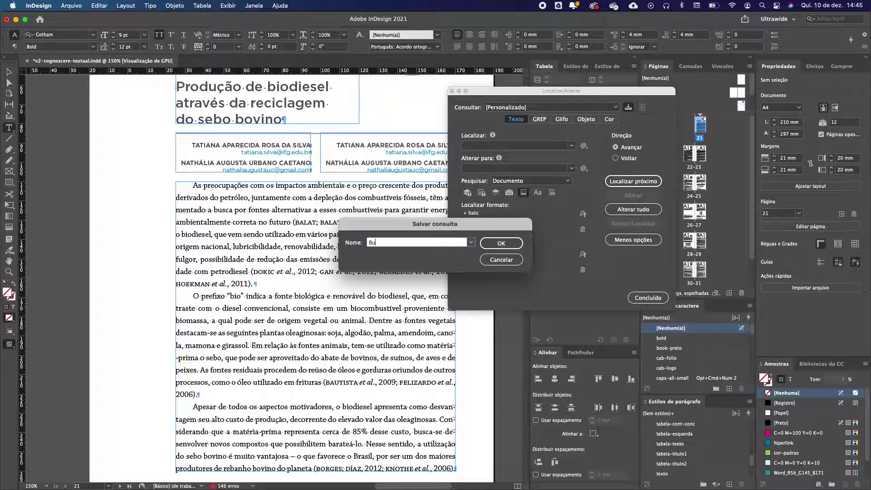
pyautogui.write('scar Italico')
pyautogui.press('Return')
pyautogui.click(566, 108)
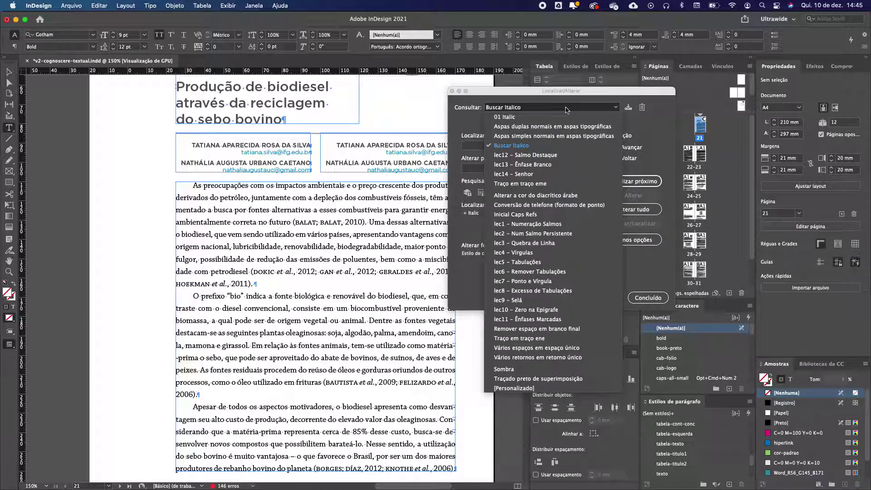
pyautogui.click(660, 138)
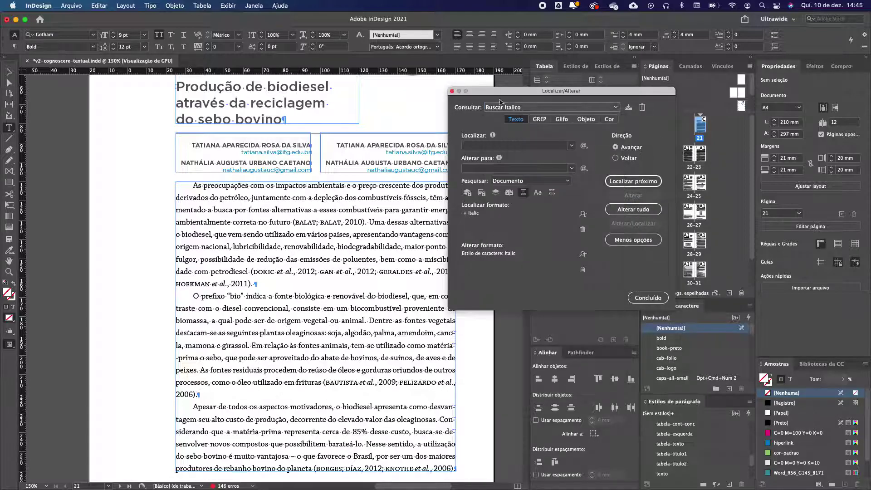
pyautogui.click(518, 108)
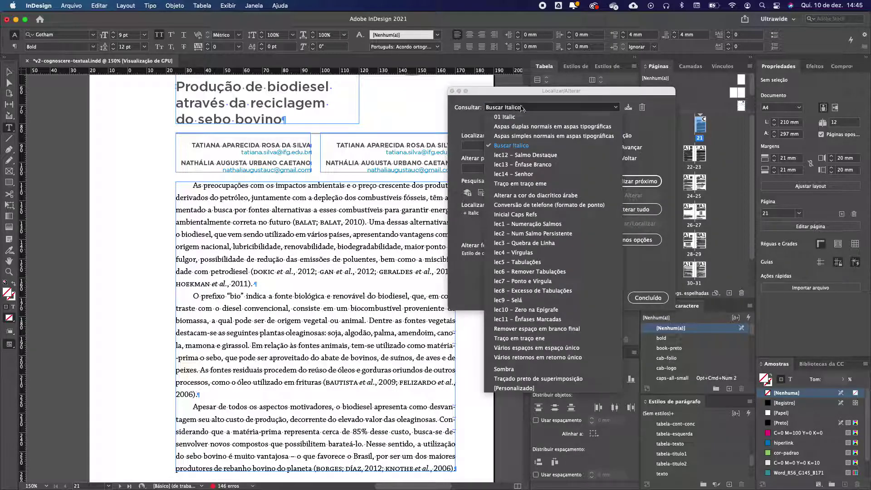
pyautogui.click(513, 146)
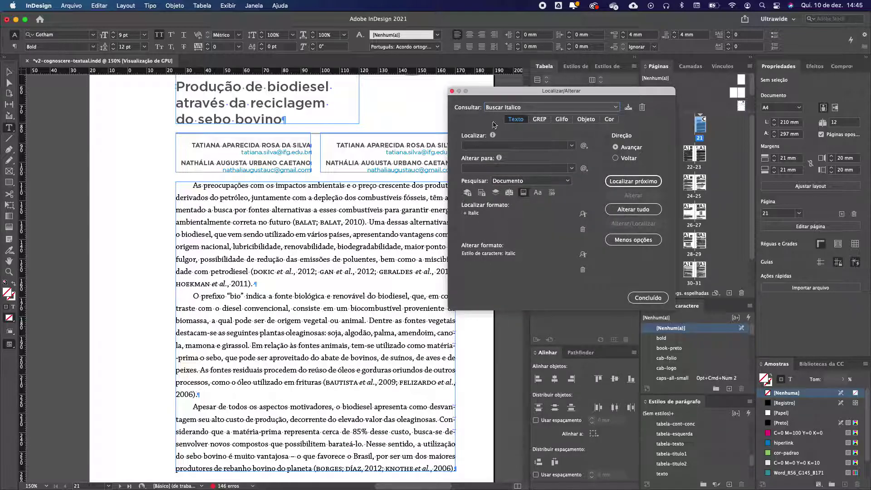
pyautogui.click(452, 92)
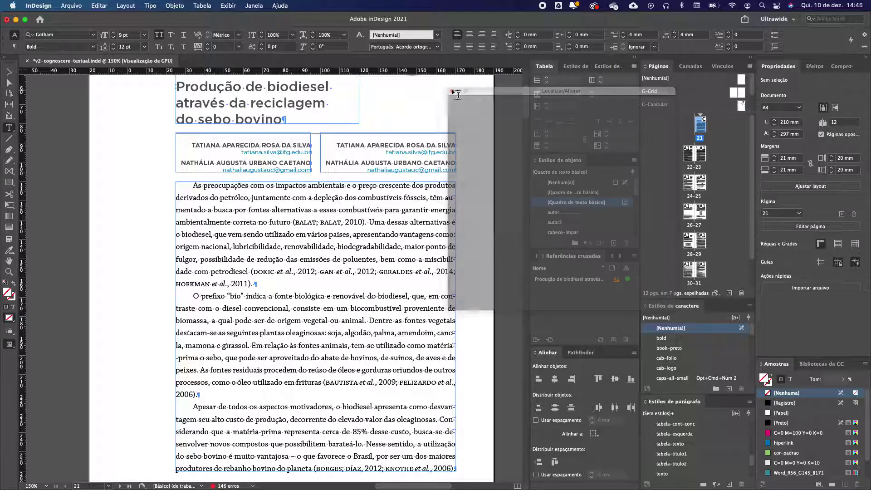
# Step: Examine the article text on pages 21 to 23 and the anchored Figure 1 frame on page 23
pyautogui.click(291, 233)
pyautogui.scroll(-2, 291, 233)
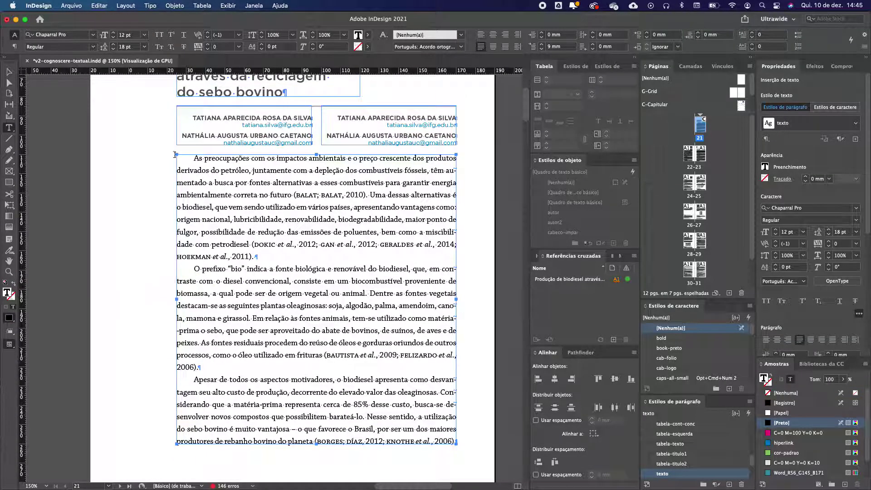
pyautogui.scroll(-1, 190, 275)
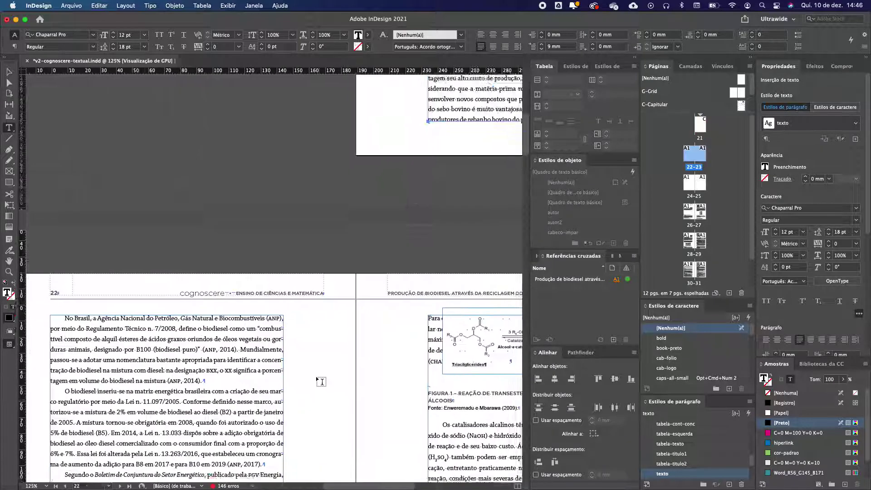
pyautogui.scroll(-5, 320, 381)
pyautogui.scroll(-6, 237, 267)
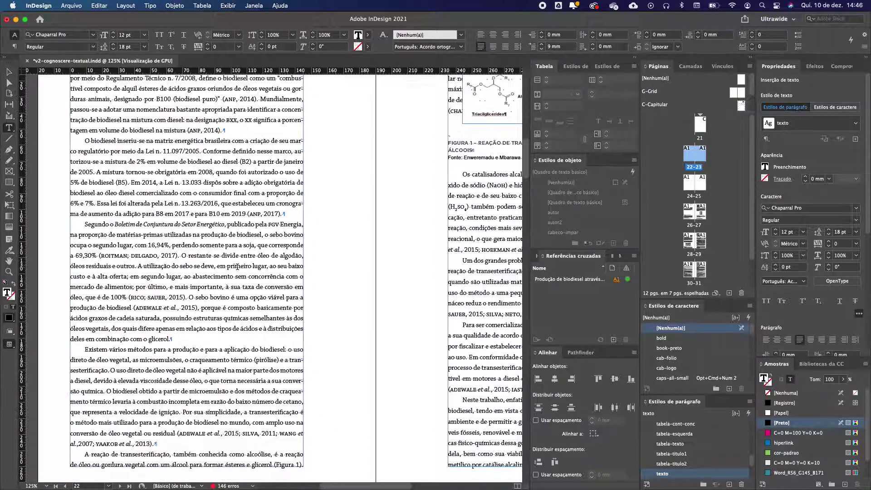
pyautogui.scroll(-1, 198, 338)
pyautogui.scroll(5, 185, 343)
pyautogui.hscroll(8, 185, 343)
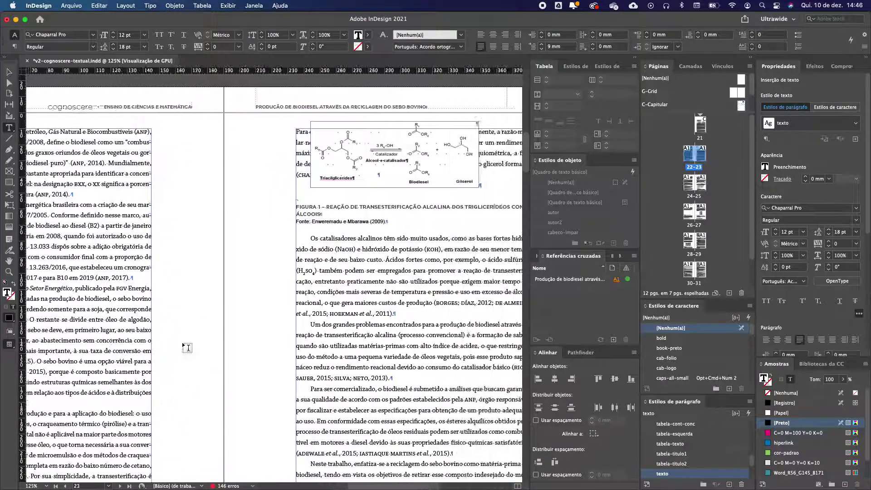
pyautogui.hscroll(3, 188, 347)
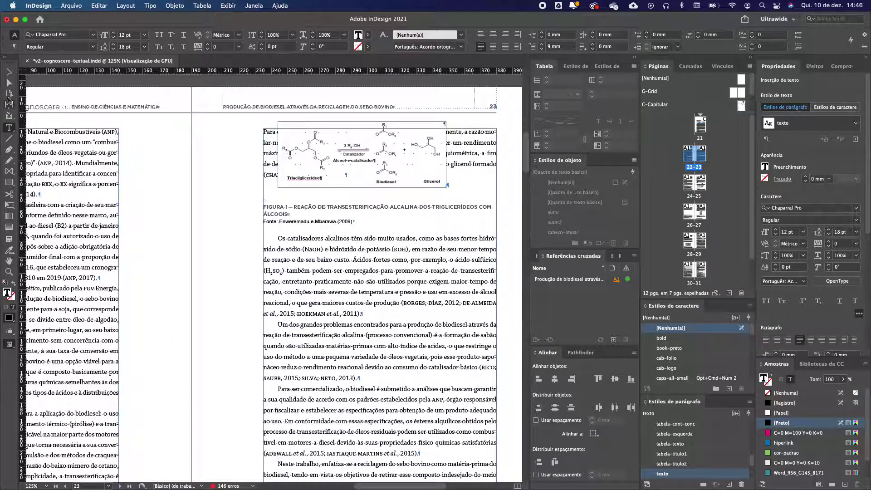
pyautogui.click(9, 72)
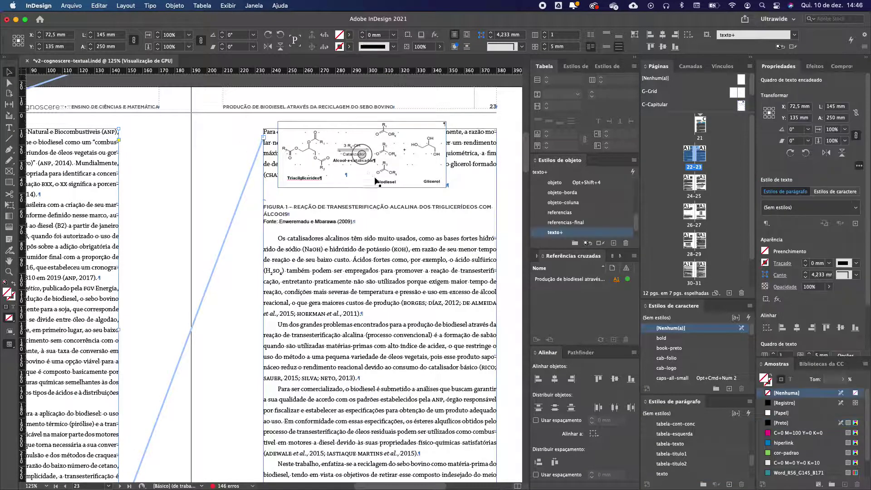
pyautogui.click(447, 169)
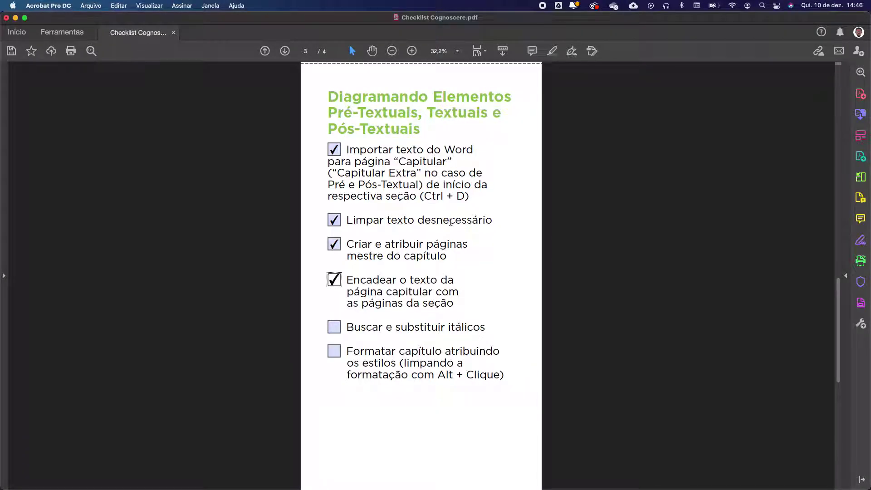
# Step: Tick the checklist item "Buscar e substituir itálicos" in Acrobat and return to InDesign for a closer look at Figure 1 on page 23
pyautogui.scroll(-2, 451, 223)
pyautogui.scroll(-3, 451, 222)
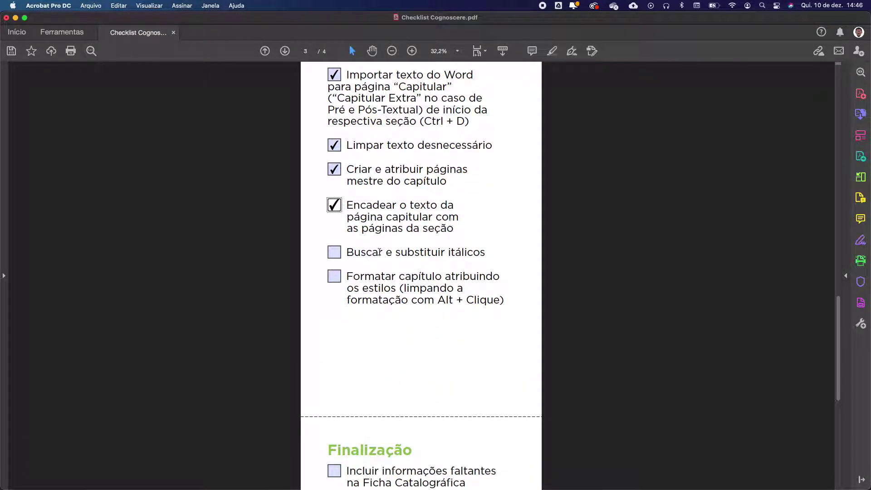
pyautogui.click(335, 252)
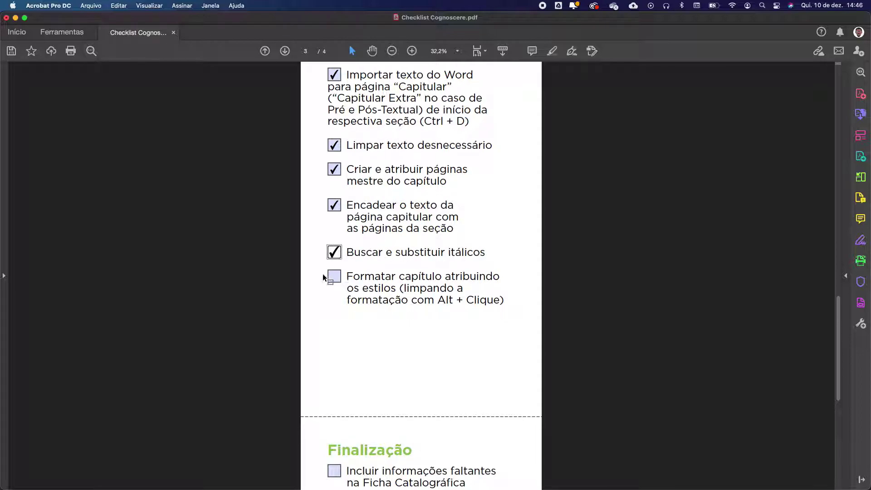
pyautogui.press('super+Tab')
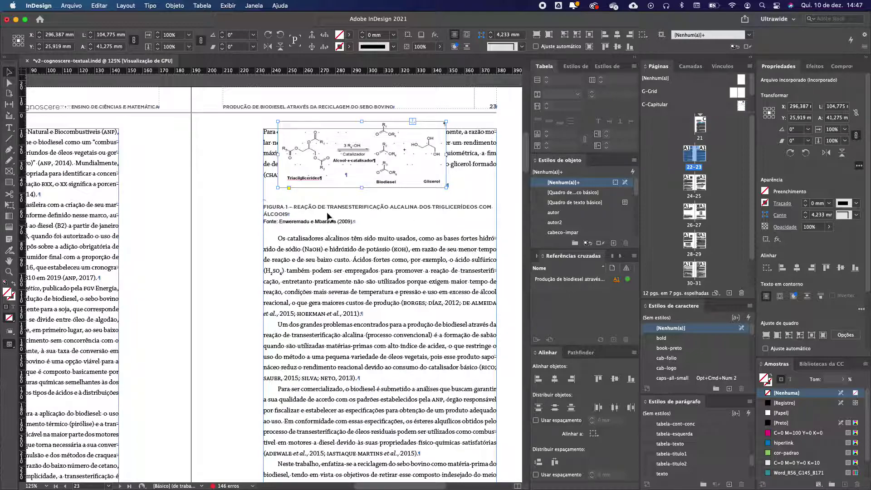
pyautogui.scroll(4, 455, 187)
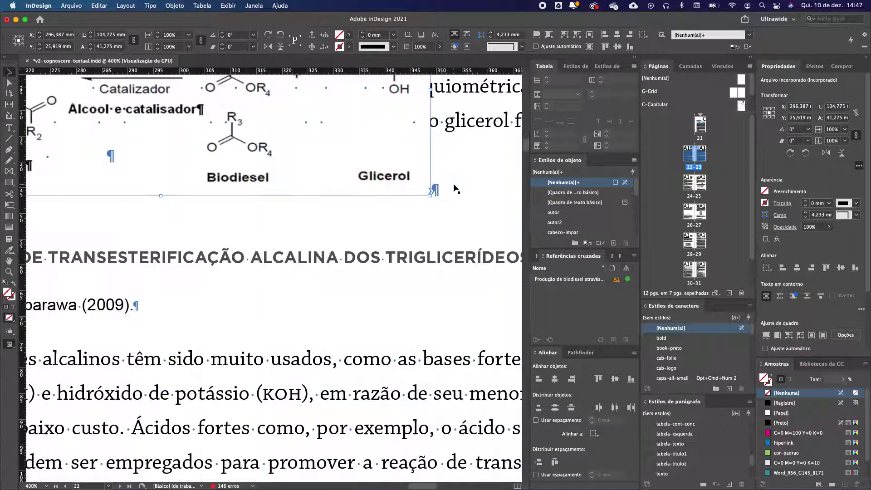
# Step: Apply the "objeto" object style to the anchored Figure 1 frame on page 23
pyautogui.doubleClick(463, 193)
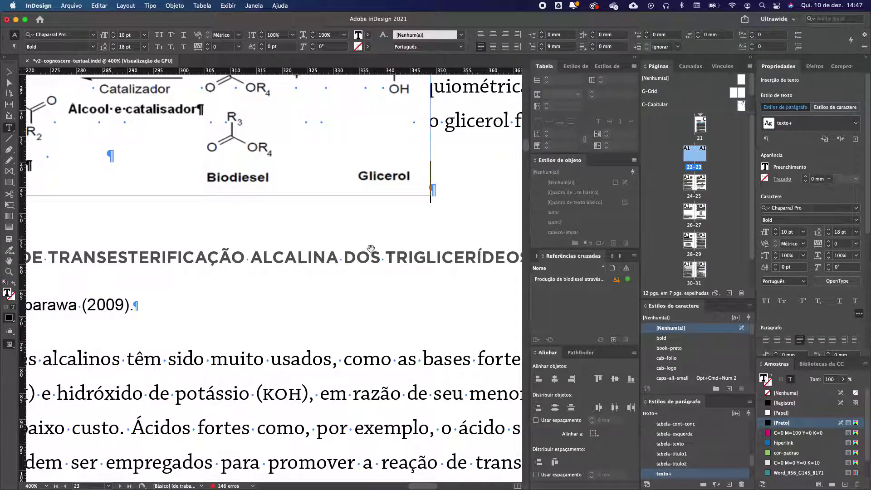
pyautogui.scroll(-4, 422, 248)
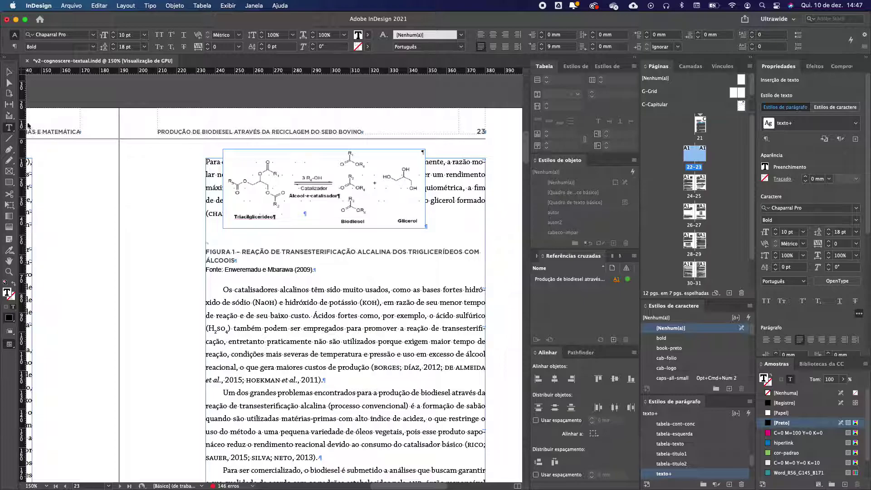
pyautogui.press('super+shift+a')
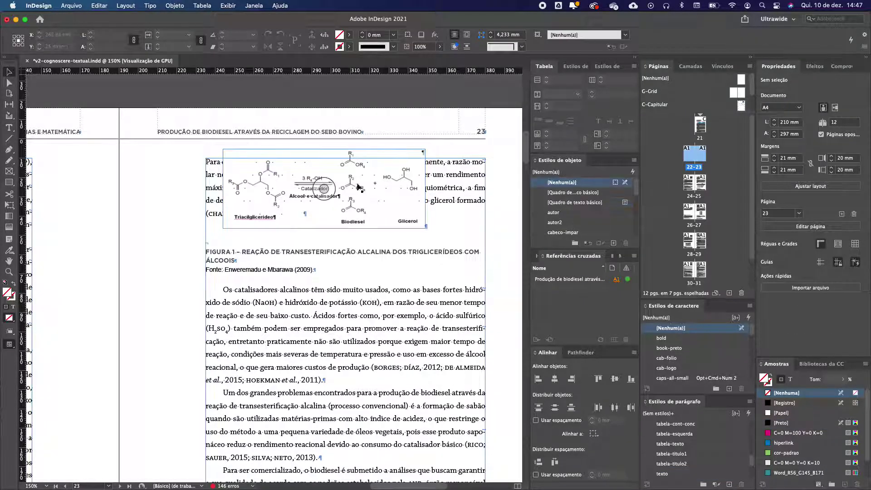
pyautogui.click(409, 216)
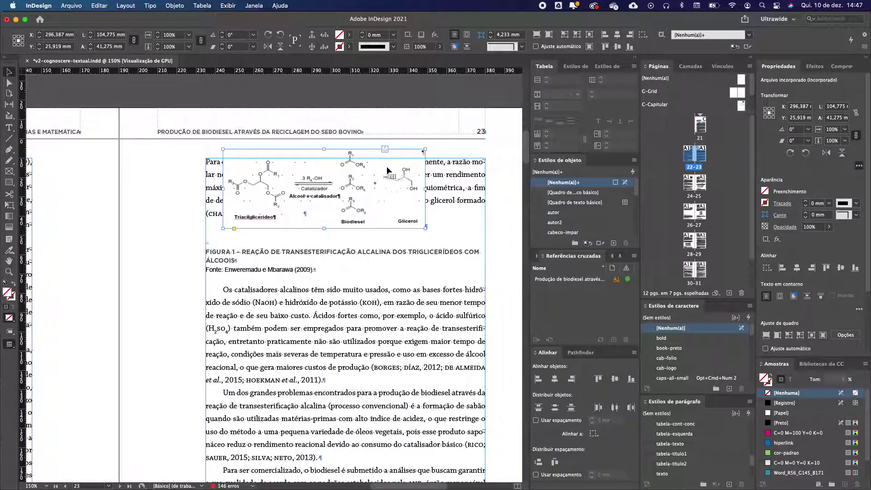
pyautogui.scroll(-2, 614, 210)
pyautogui.scroll(2, 589, 195)
pyautogui.scroll(-5, 605, 220)
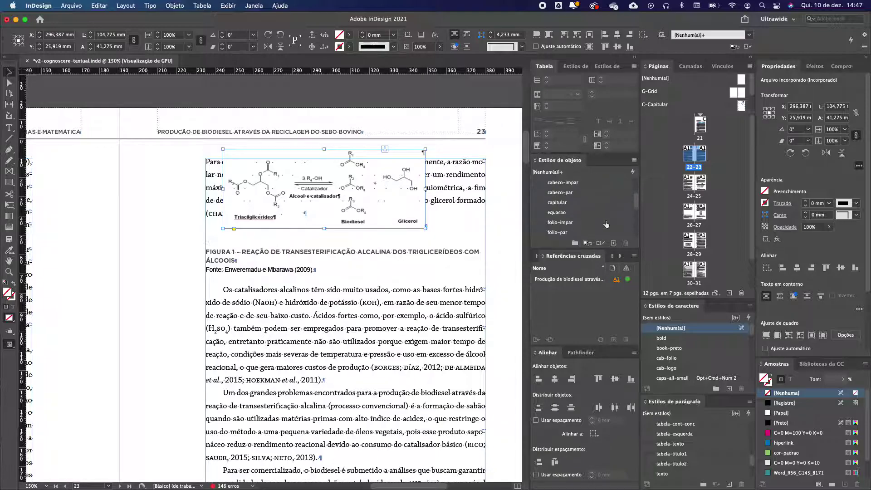
pyautogui.click(563, 216)
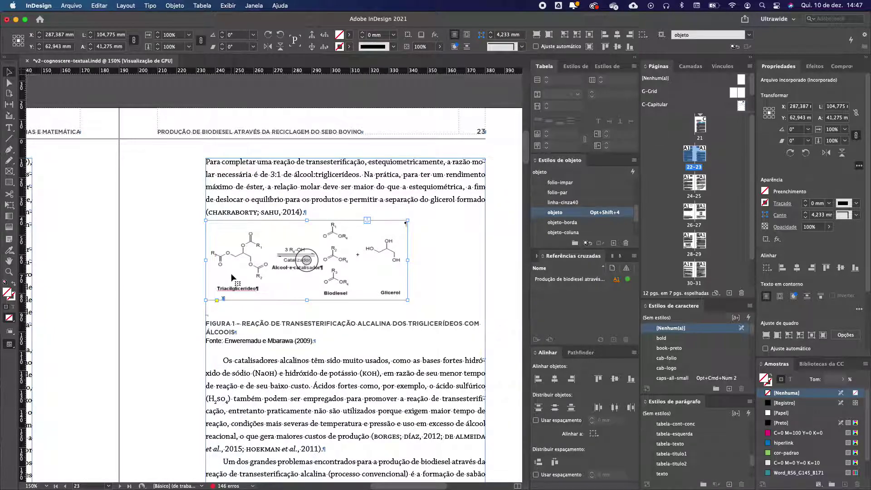
# Step: Move the Figure 1 caption above the figure and delete the empty lines between the figure and its source line
pyautogui.doubleClick(237, 332)
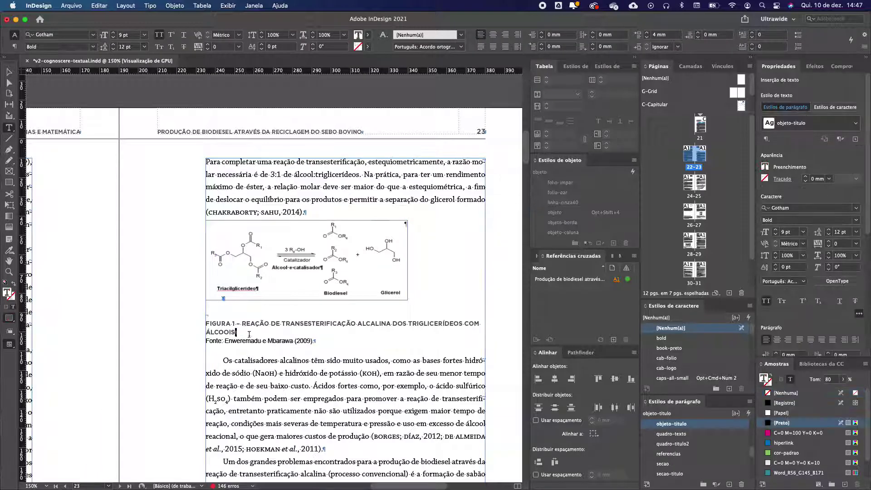
pyautogui.press('super+shift+Up')
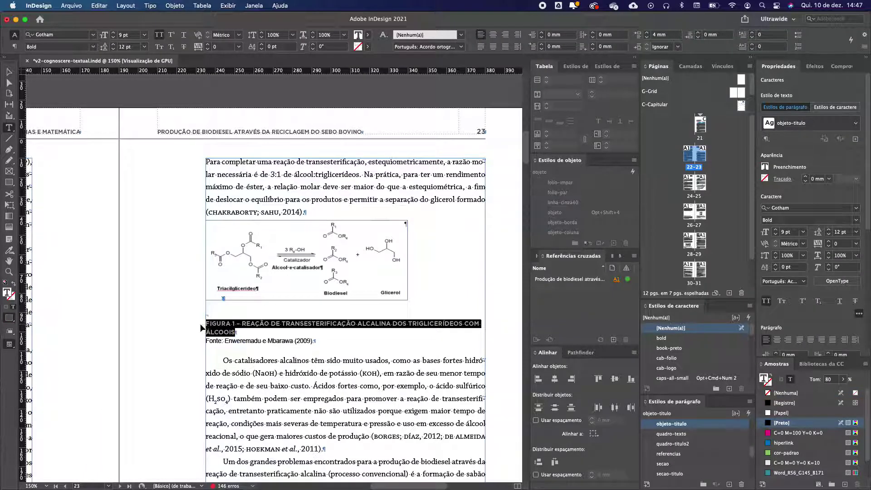
pyautogui.press('BackSpace')
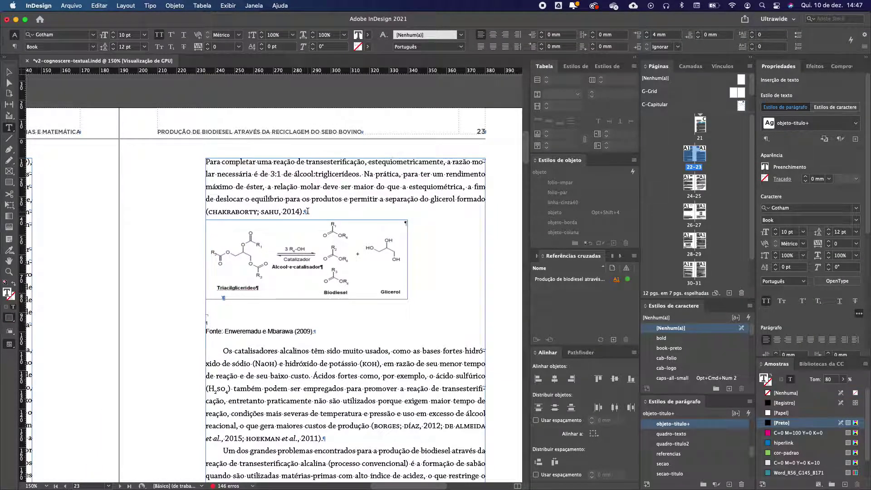
pyautogui.press('super+z')
pyautogui.press('super+z')
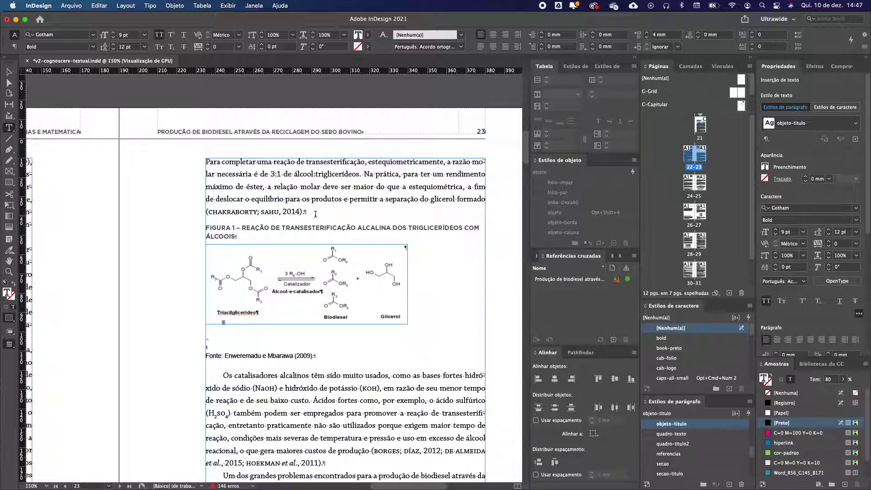
pyautogui.click(224, 331)
pyautogui.press('Delete')
pyautogui.press('Delete')
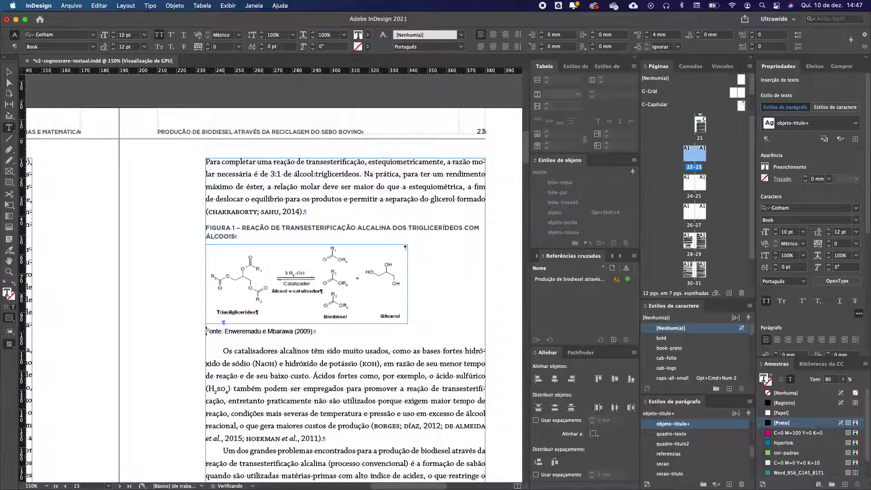
# Step: Reapply the "objeto-descricao" paragraph style to the "Fonte" line under Figure 1, clearing its local overrides
pyautogui.moveTo(242, 331); pyautogui.dragTo(294, 332)
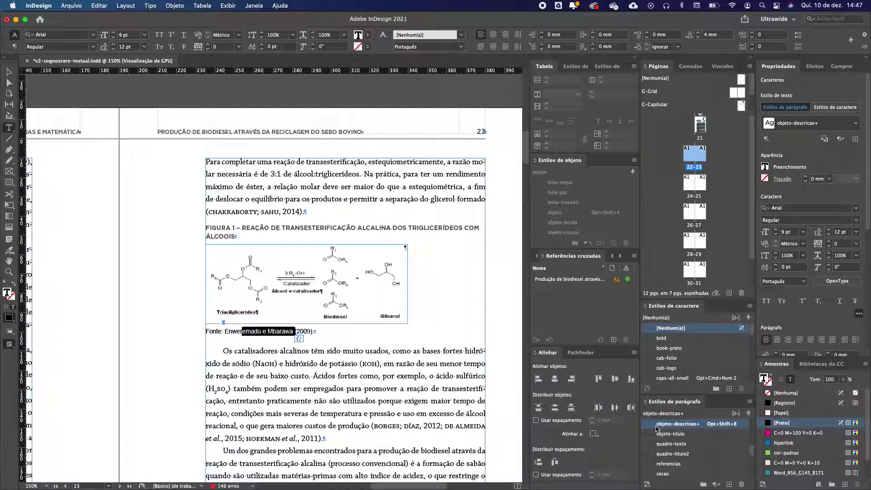
pyautogui.keyDown('alt'); pyautogui.click(656, 425); pyautogui.keyUp('alt')
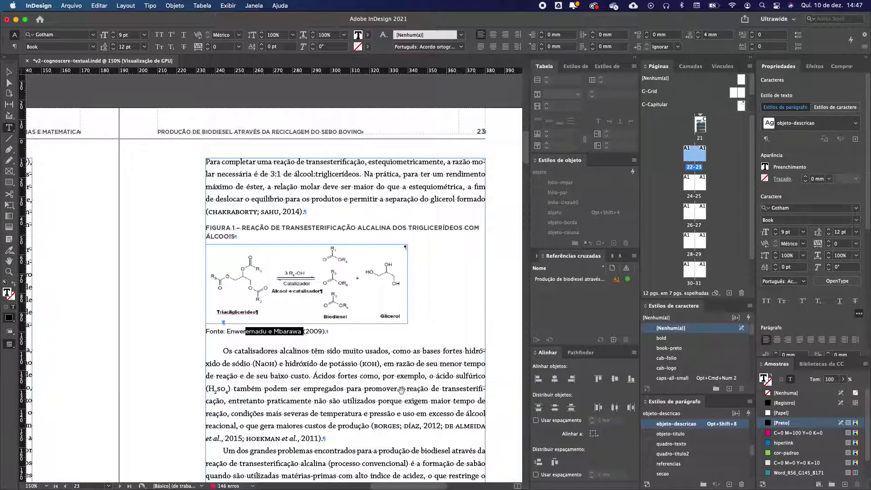
pyautogui.click(279, 349)
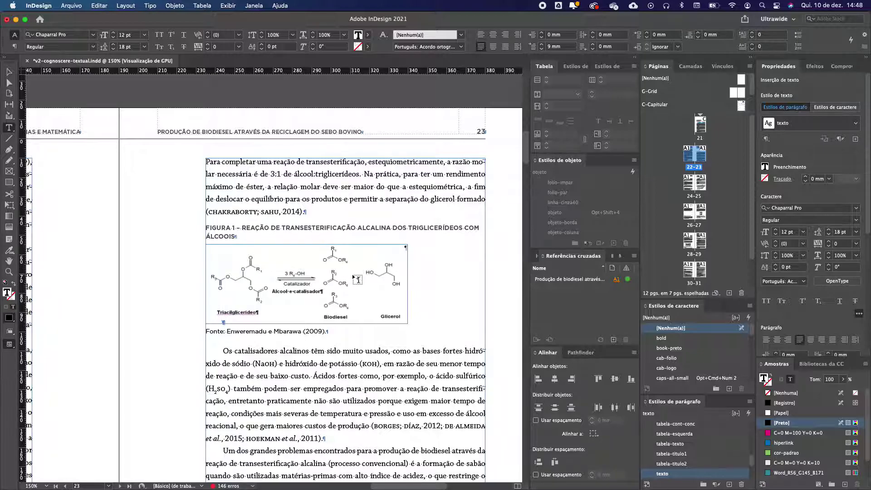
# Step: Set the Figure 1 frame's width to 145 mm with constrained proportions and scale its content to fill the frame
pyautogui.click(9, 71)
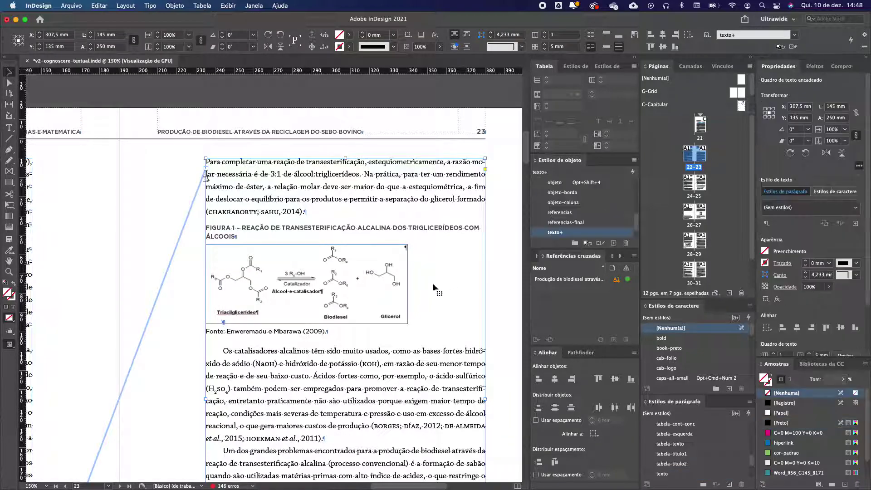
pyautogui.click(385, 277)
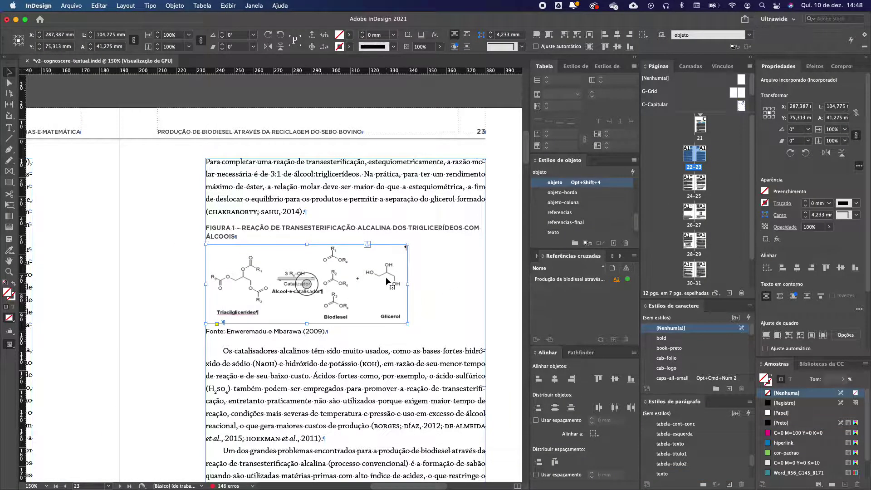
pyautogui.click(467, 285)
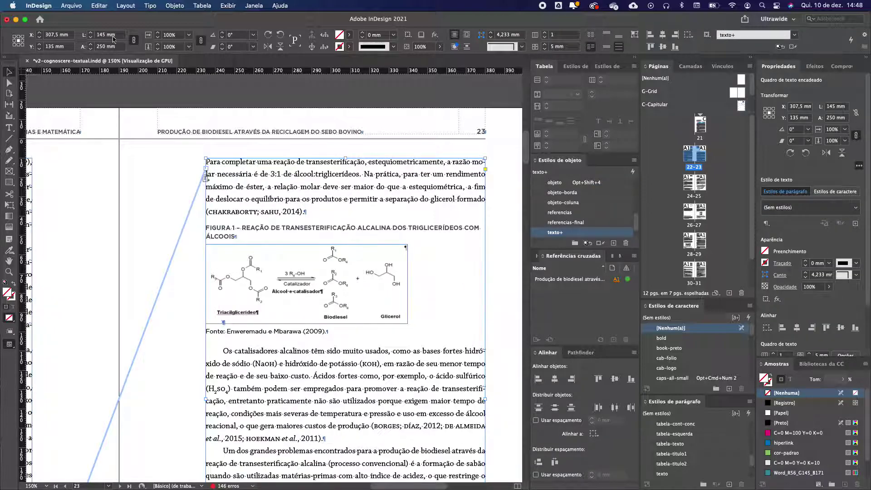
pyautogui.click(305, 283)
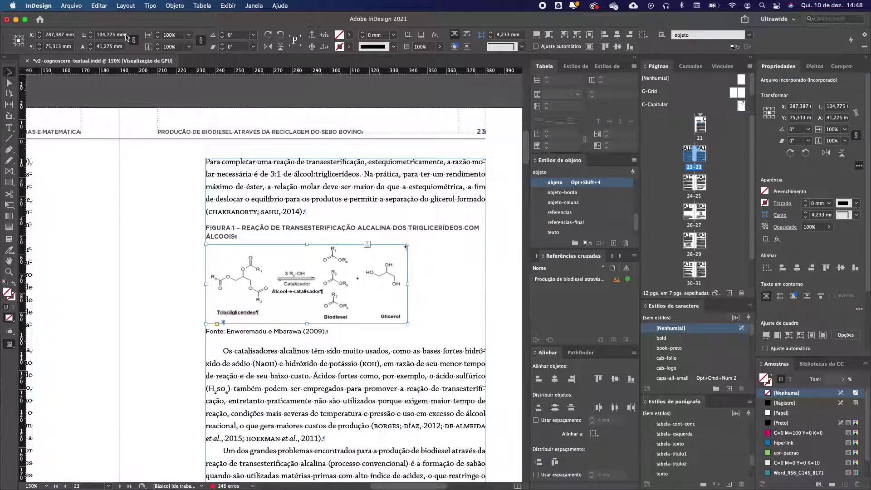
pyautogui.click(101, 36)
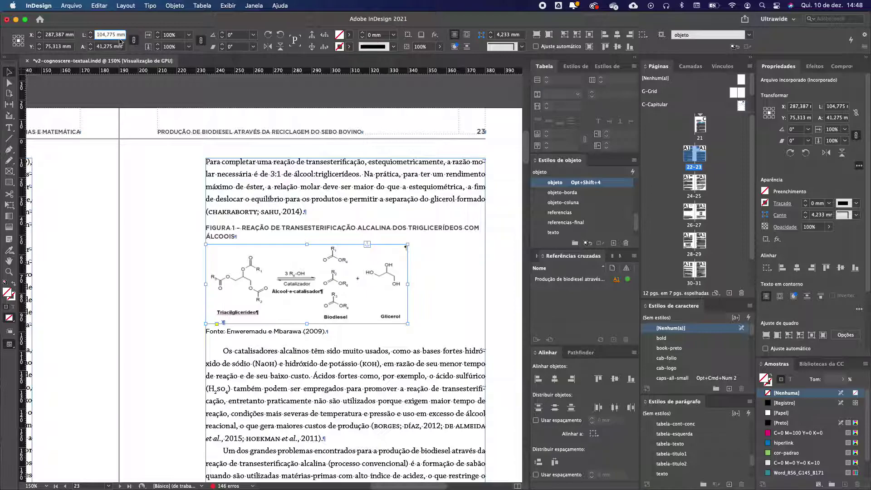
pyautogui.tripleClick(123, 35)
pyautogui.write('145')
pyautogui.press('Return')
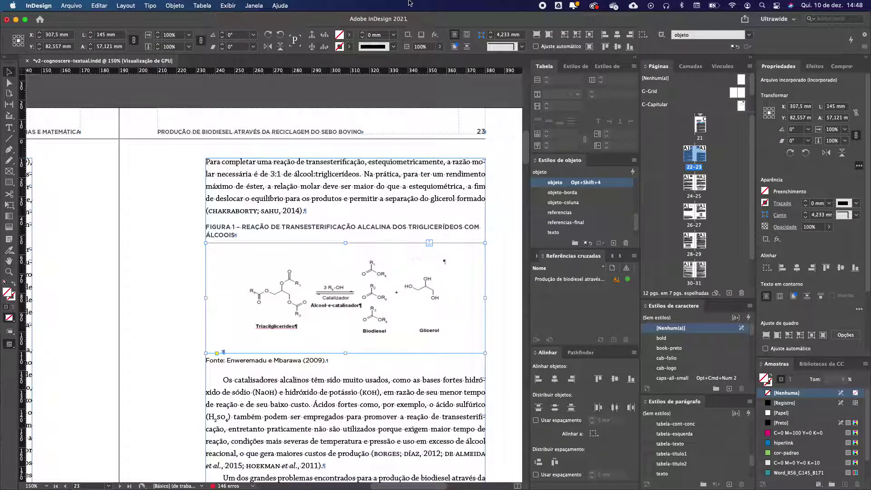
pyautogui.click(537, 36)
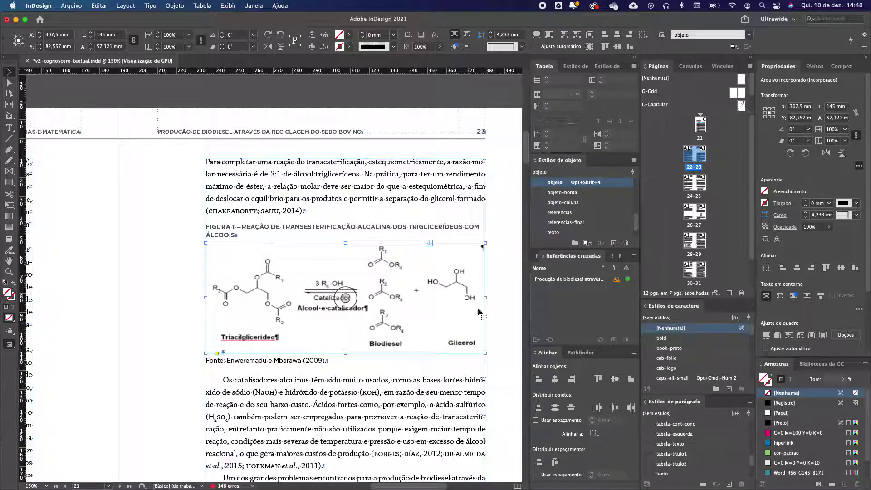
# Step: Hide the guides, turn on overprint preview and check how Figure 1 looks on page 23
pyautogui.click(501, 286)
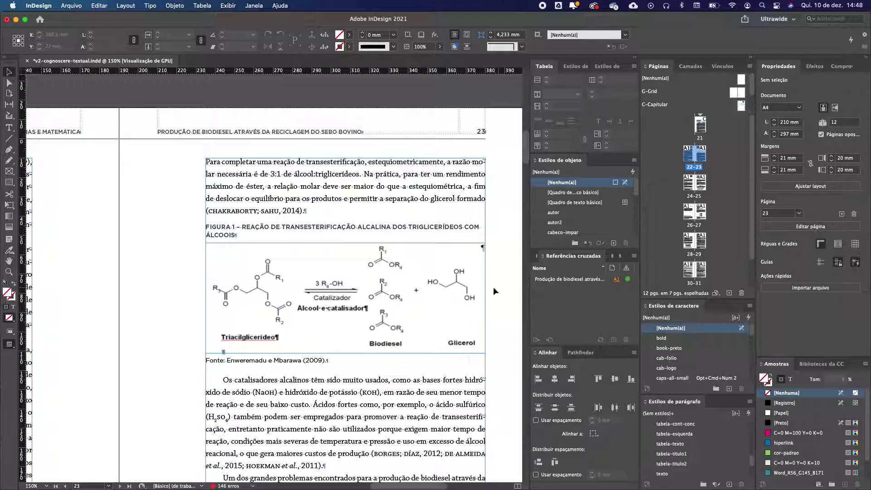
pyautogui.press('super+semicolon')
pyautogui.press('alt+shift+super+y')
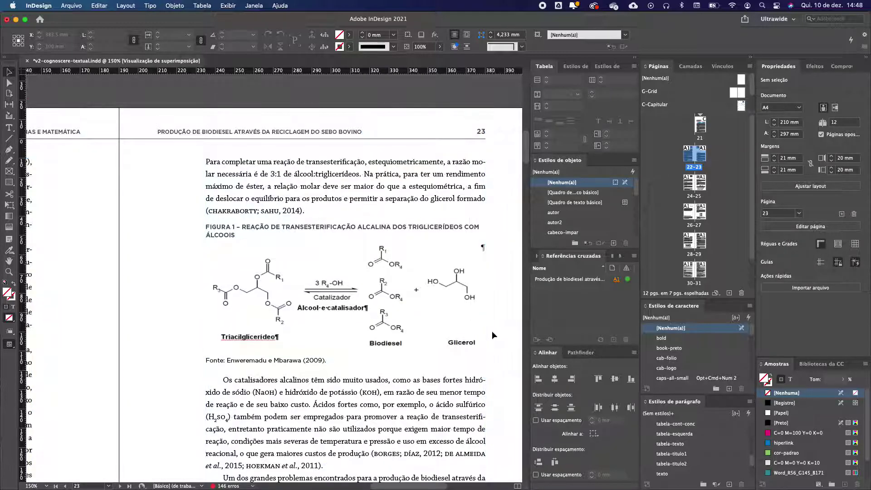
pyautogui.click(412, 319)
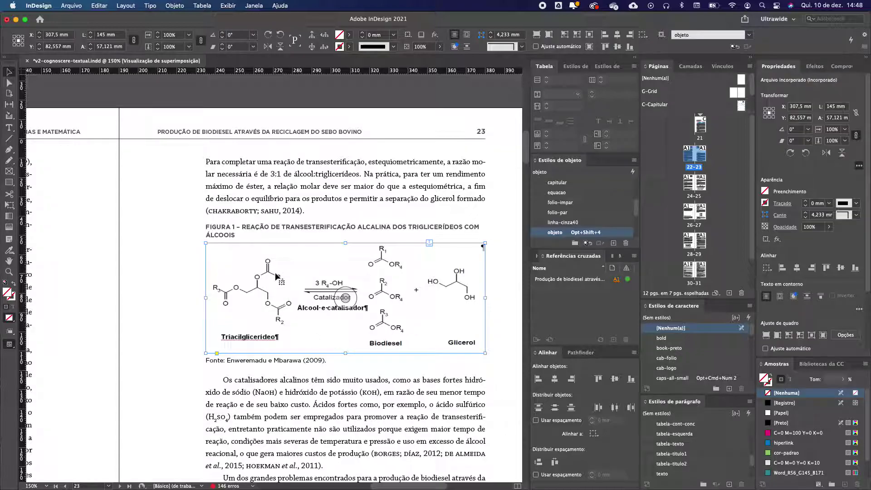
pyautogui.press('shift+super+a')
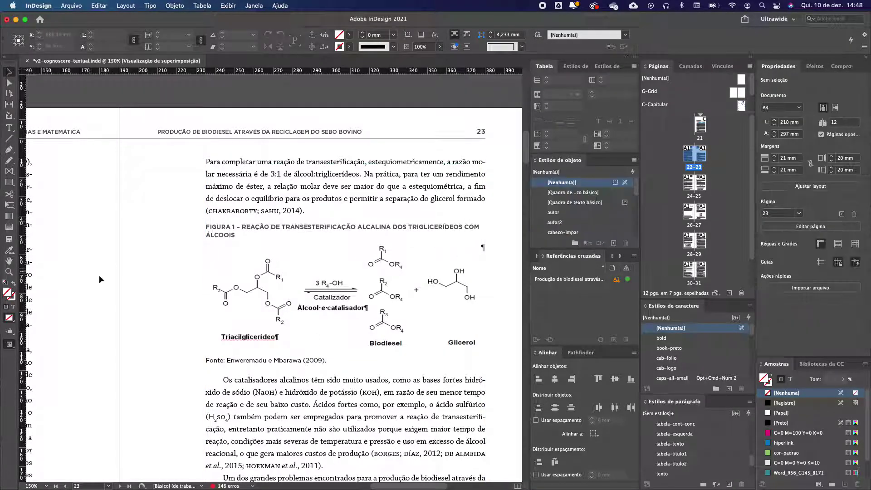
# Step: Apply the "objeto-borda" object style to the Figure 1 frame and deselect it
pyautogui.click(389, 298)
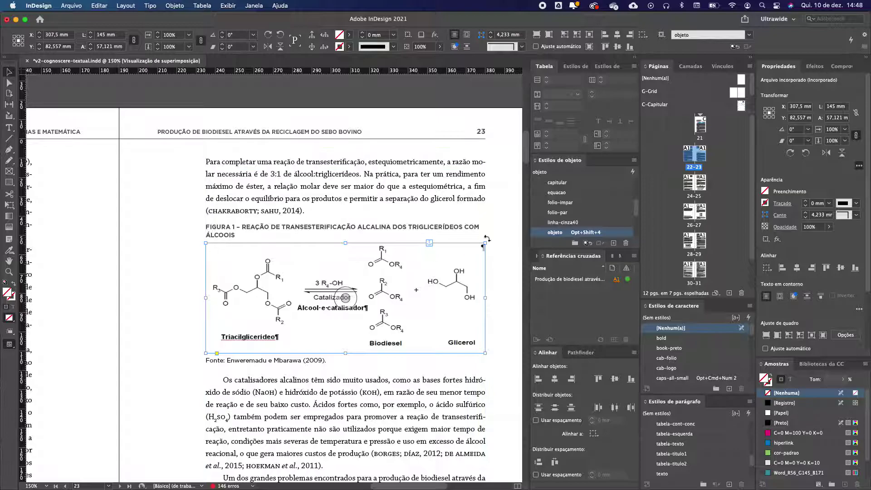
pyautogui.scroll(-3, 585, 205)
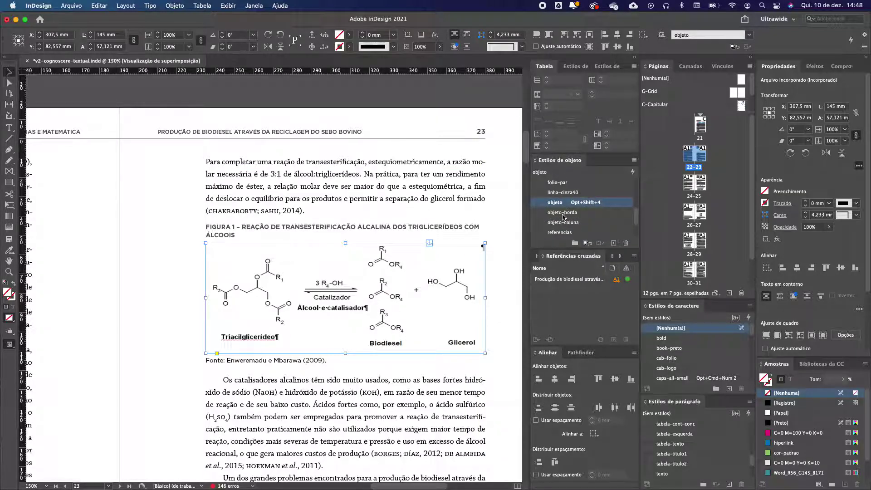
pyautogui.click(563, 215)
pyautogui.click(505, 263)
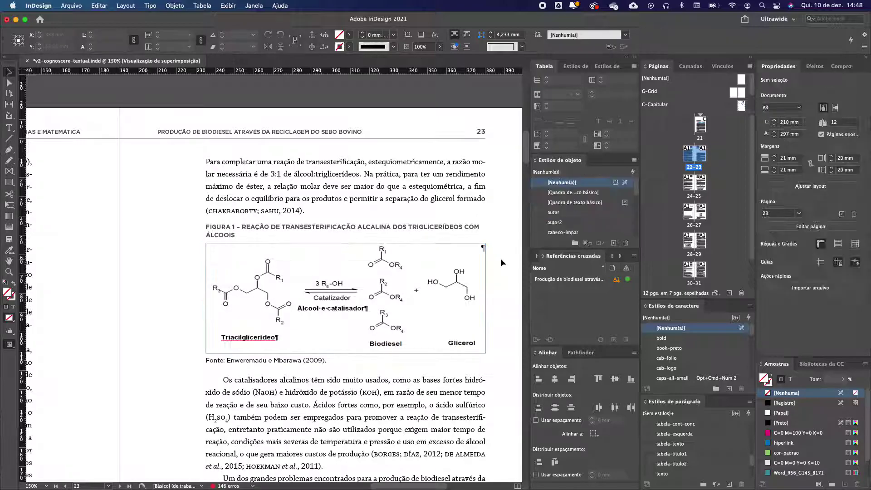
# Step: Review the text below Figure 1 on page 23 and check the styles applied to the "Massa específica a 20 °C" heading
pyautogui.scroll(-3, 487, 275)
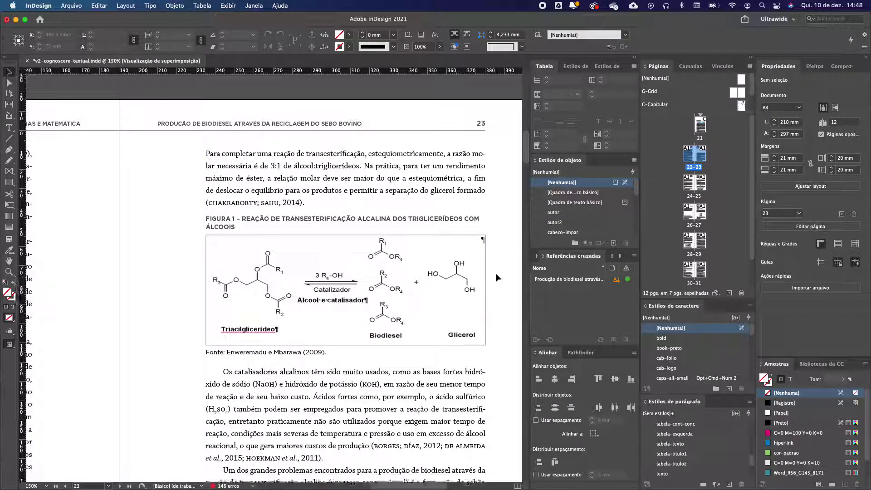
pyautogui.scroll(-6, 487, 277)
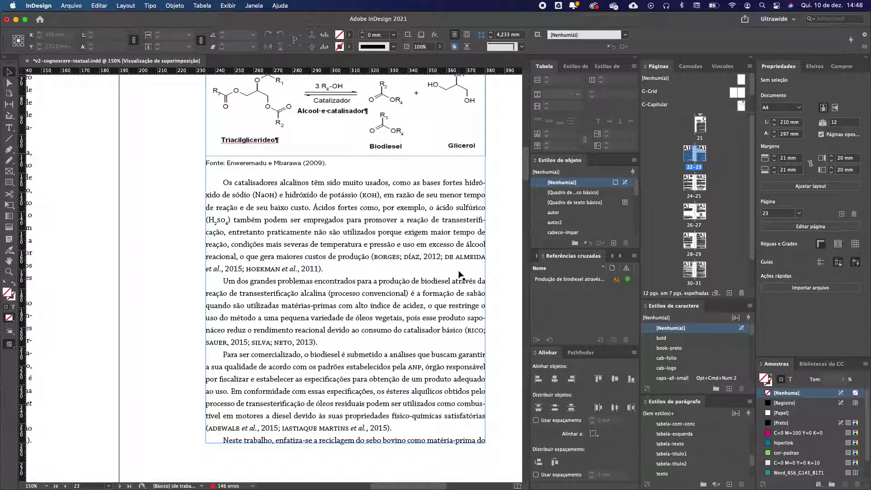
pyautogui.press('super+minus')
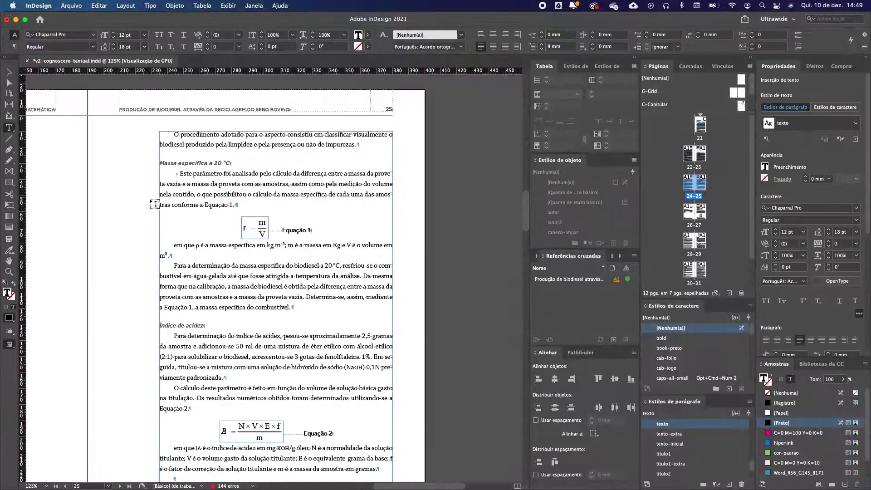
pyautogui.click(193, 164)
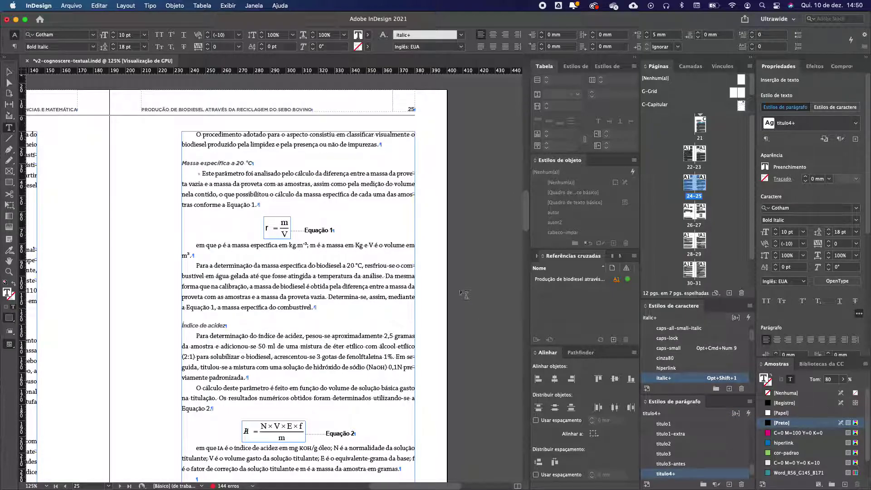
pyautogui.moveTo(260, 163); pyautogui.dragTo(181, 163)
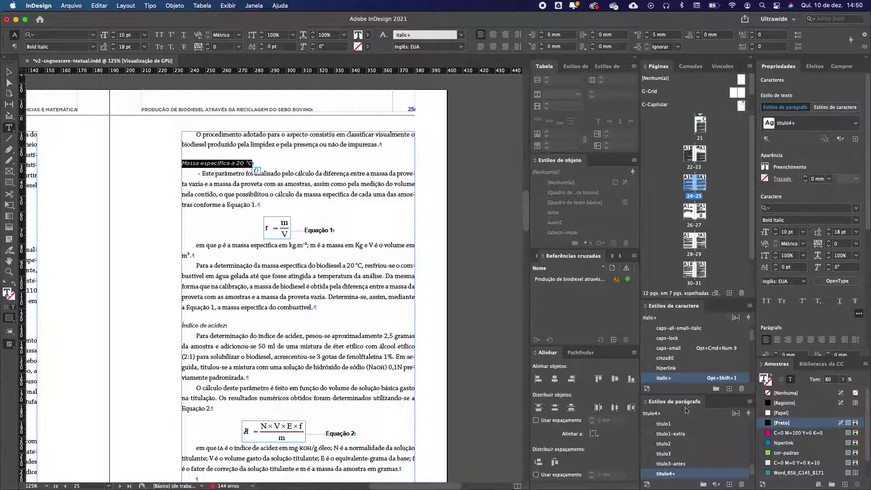
pyautogui.hscroll(-10, 315, 300)
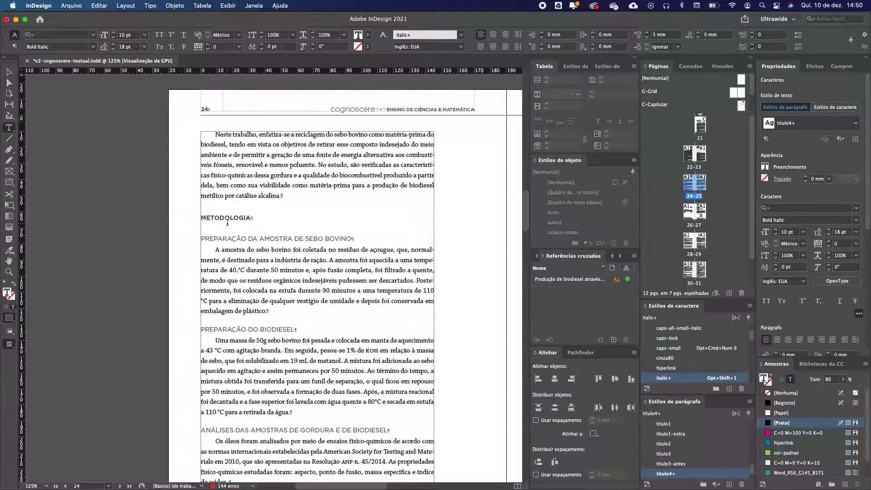
# Step: Examine the character style and font style of the "Ponto de fusão e aspecto do biodiesel" heading on page 24
pyautogui.moveTo(221, 218); pyautogui.dragTo(248, 250)
pyautogui.scroll(-3, 298, 289)
pyautogui.scroll(-3, 317, 399)
pyautogui.moveTo(329, 383); pyautogui.dragTo(174, 382)
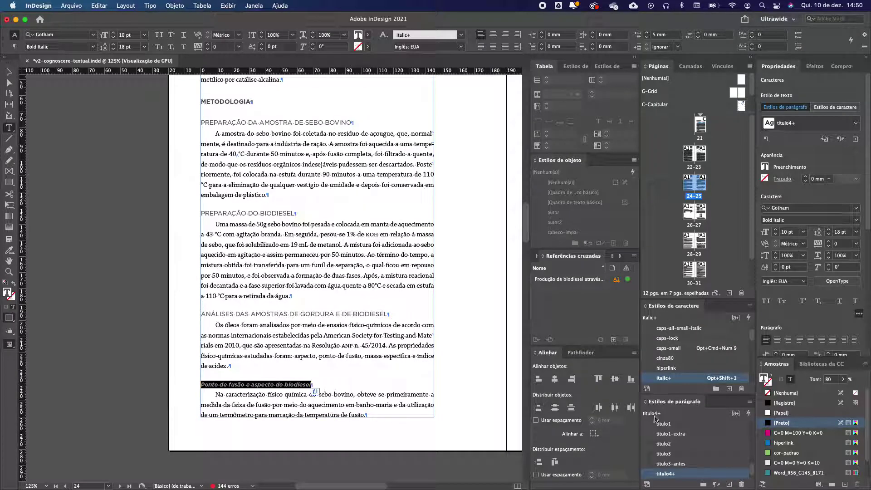
pyautogui.click(234, 385)
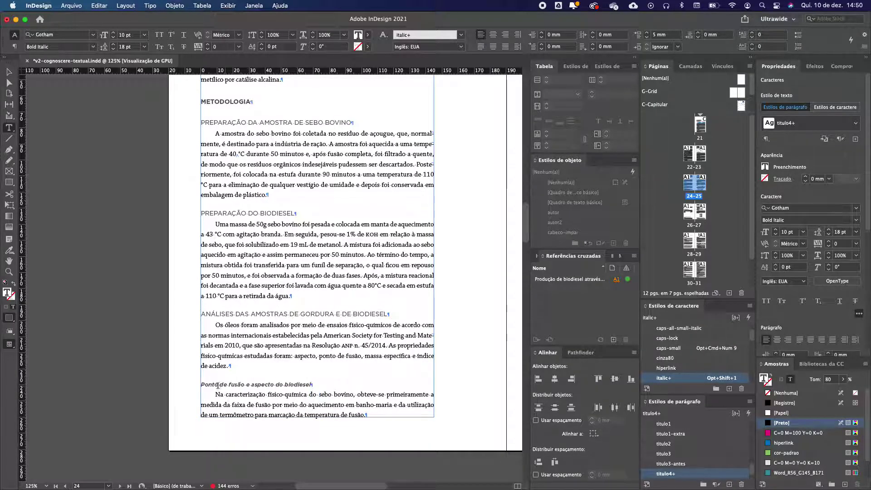
pyautogui.moveTo(204, 385); pyautogui.dragTo(354, 385)
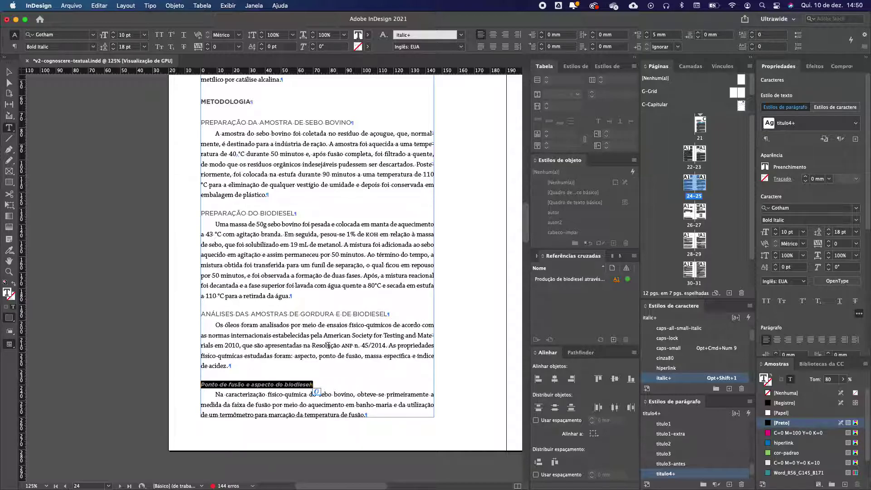
pyautogui.click(249, 396)
pyautogui.press('super+equal')
pyautogui.press('super+equal')
pyautogui.press('super+equal')
pyautogui.moveTo(173, 371); pyautogui.dragTo(213, 369)
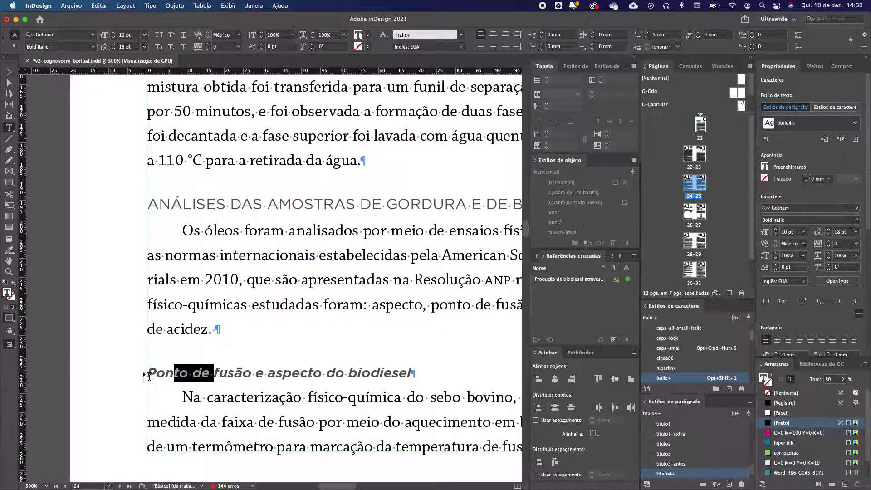
pyautogui.moveTo(148, 373); pyautogui.dragTo(415, 373)
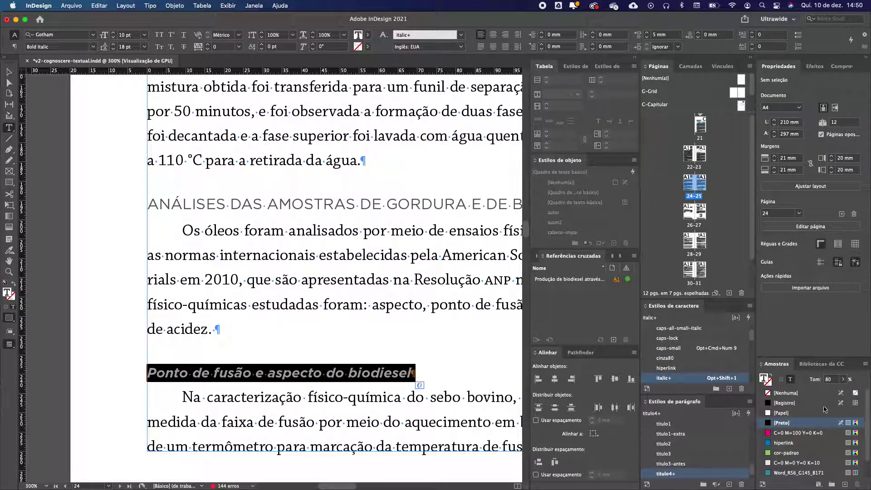
pyautogui.click(94, 47)
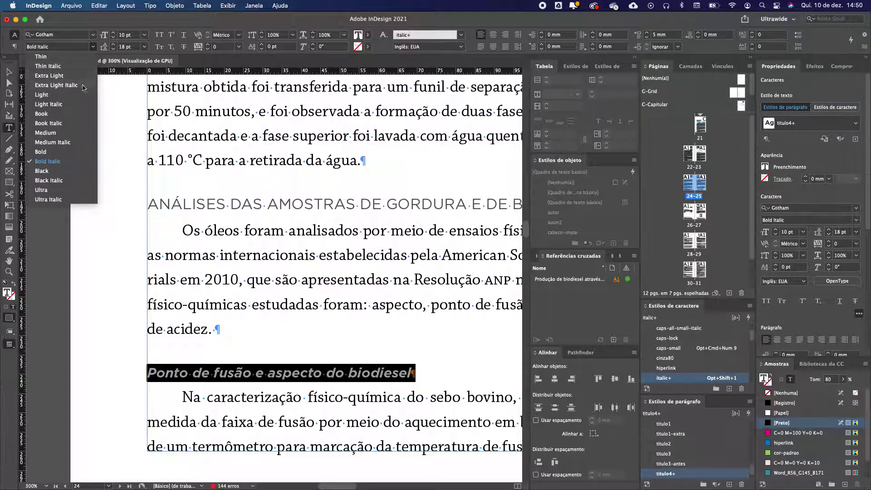
pyautogui.click(350, 268)
# Step: Remove the italic character style from the "Ponto de fusão e aspecto do biodiesel" heading and reapply the "titulo4" paragraph style without overrides
pyautogui.moveTo(412, 373); pyautogui.dragTo(53, 368)
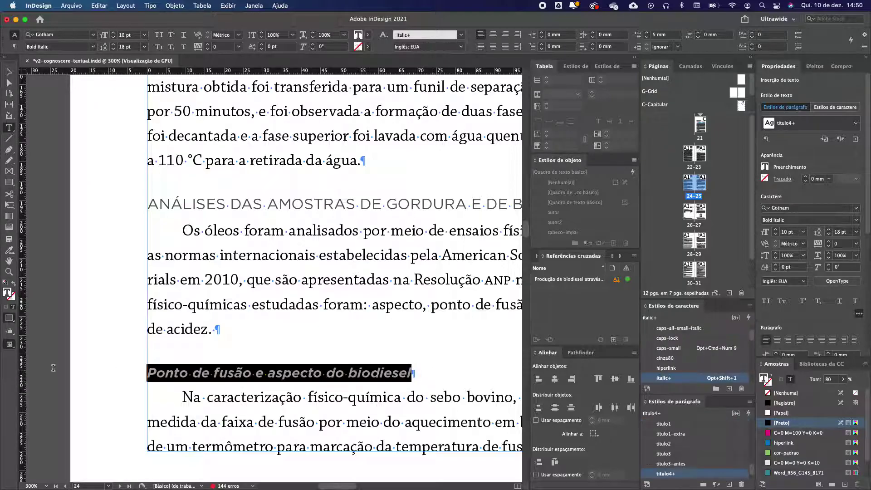
pyautogui.scroll(3, 688, 339)
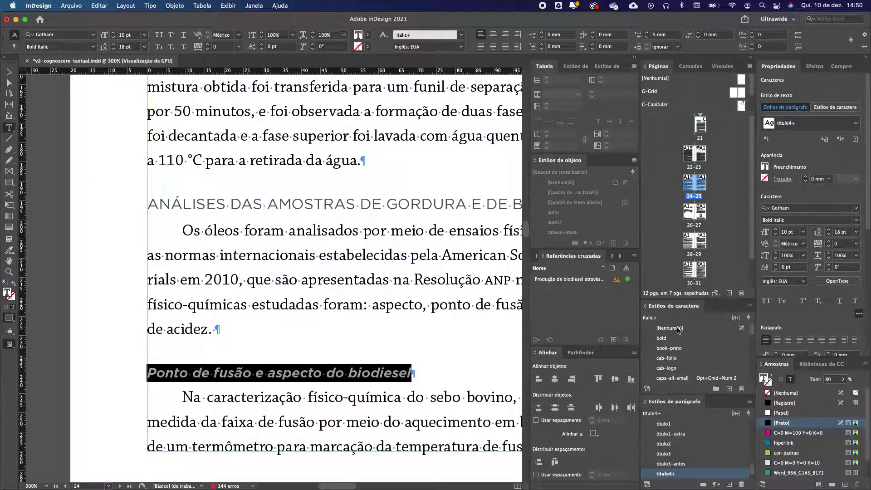
pyautogui.click(678, 328)
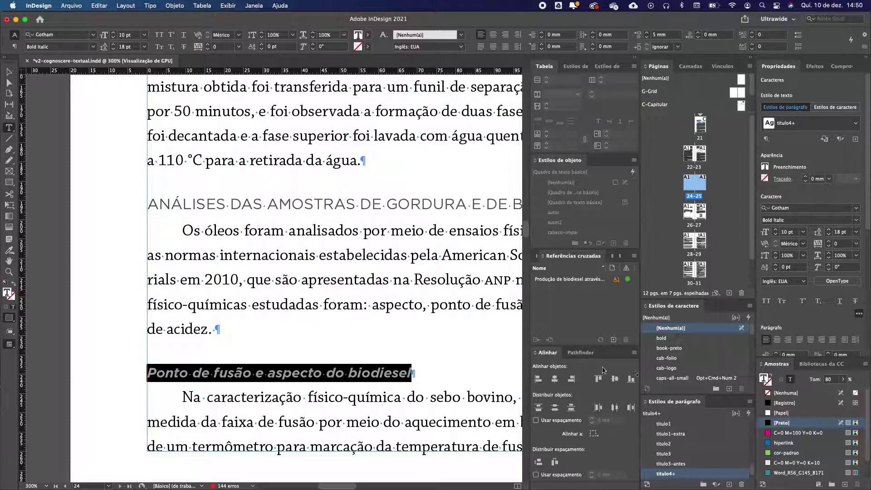
pyautogui.click(653, 475)
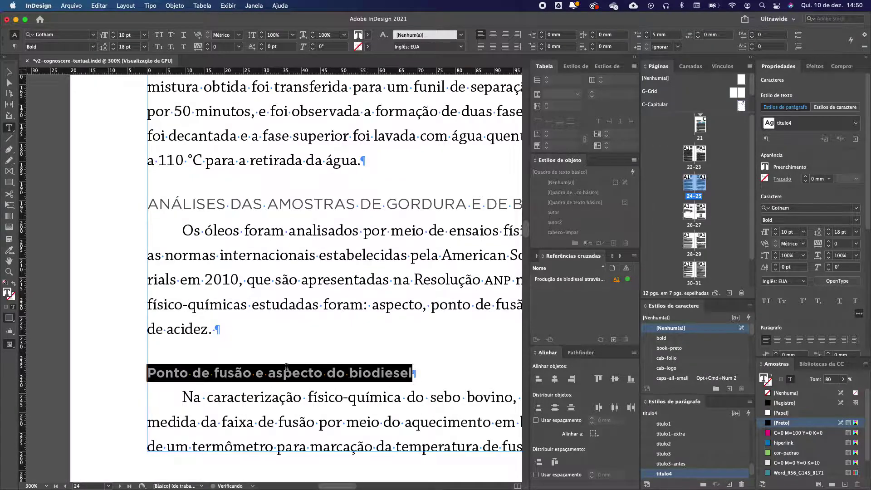
pyautogui.click(366, 404)
# Step: Reapply "titulo4" without overrides to the "Massa específica a 20 °C" heading on page 25 and set its character style to [Nenhum(a)]
pyautogui.moveTo(366, 404); pyautogui.dragTo(383, 185)
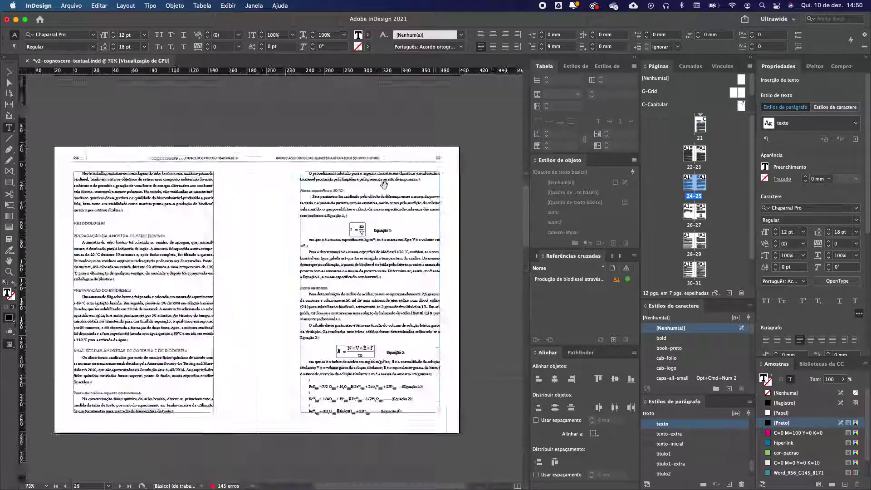
pyautogui.tripleClick(274, 202)
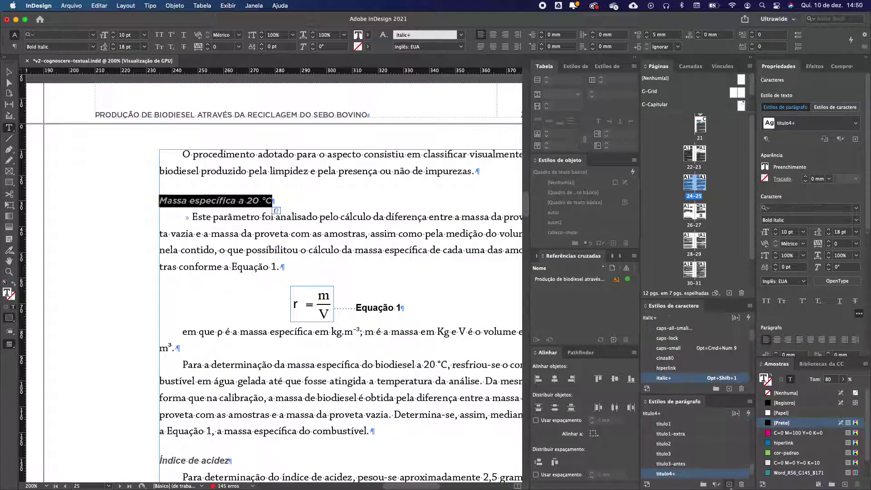
pyautogui.keyDown('alt'); pyautogui.click(663, 475); pyautogui.keyUp('alt')
pyautogui.scroll(3, 681, 361)
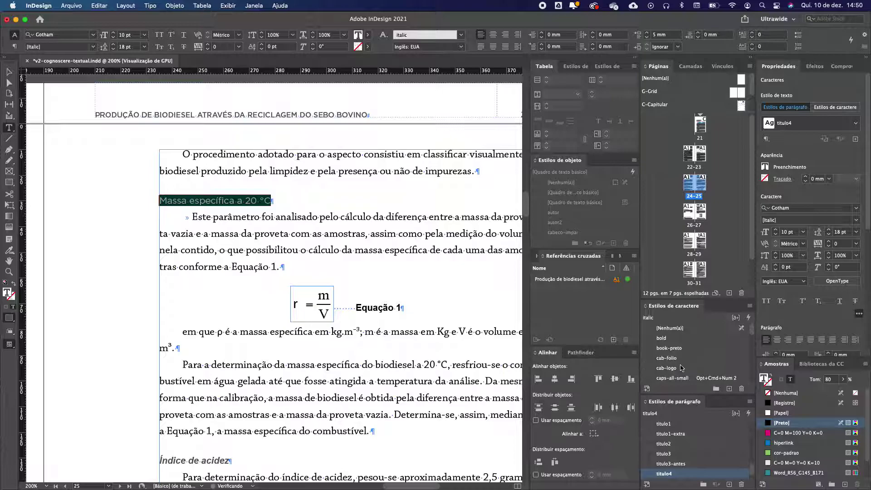
pyautogui.click(666, 327)
pyautogui.click(370, 250)
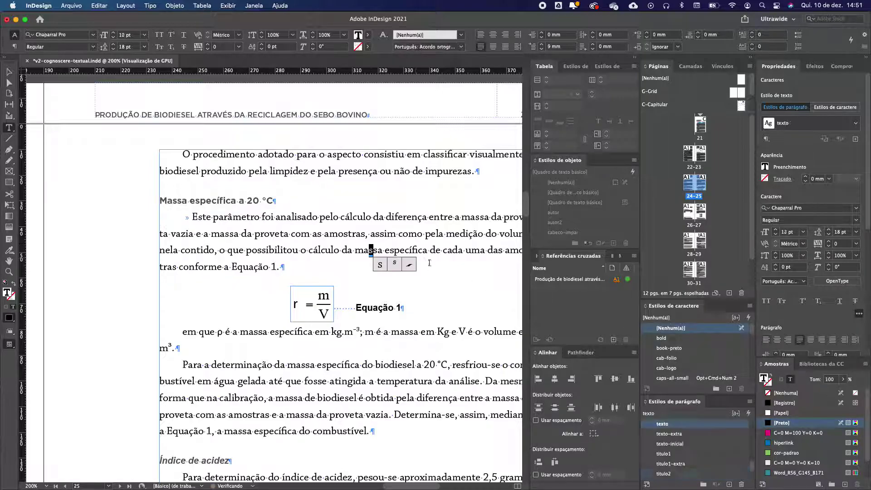
# Step: Delete the stray tab before "Este parâmetro" at the start of the paragraph below the "Massa específica a 20 °C" heading
pyautogui.click(192, 218)
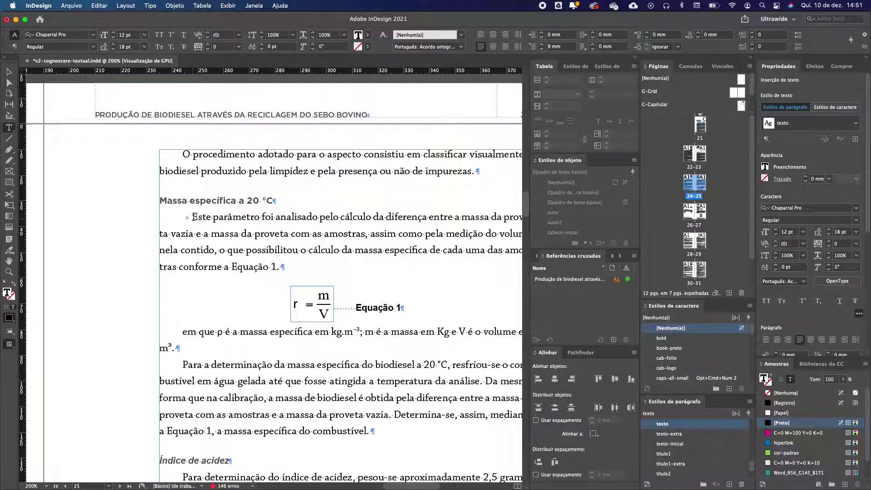
pyautogui.press('BackSpace')
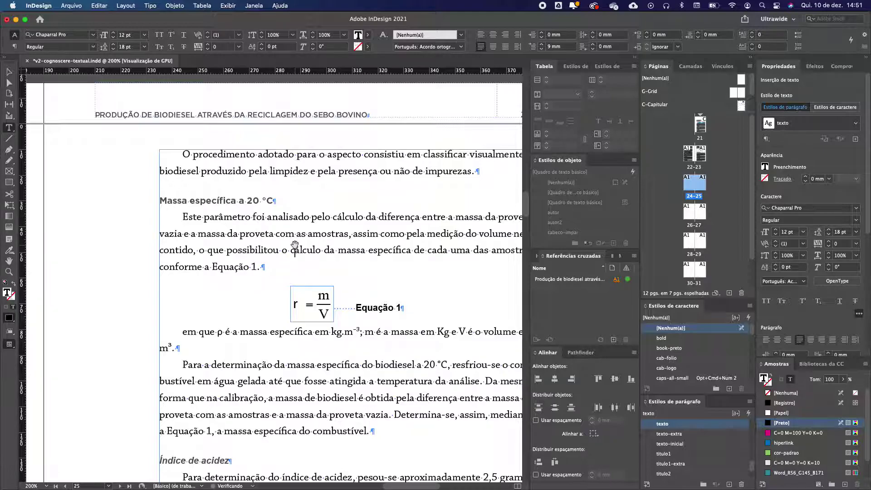
# Step: Examine the embedded Equation 1 image, its label and its placement within the threaded text on page 25
pyautogui.scroll(-1, 294, 247)
pyautogui.scroll(-1, 295, 245)
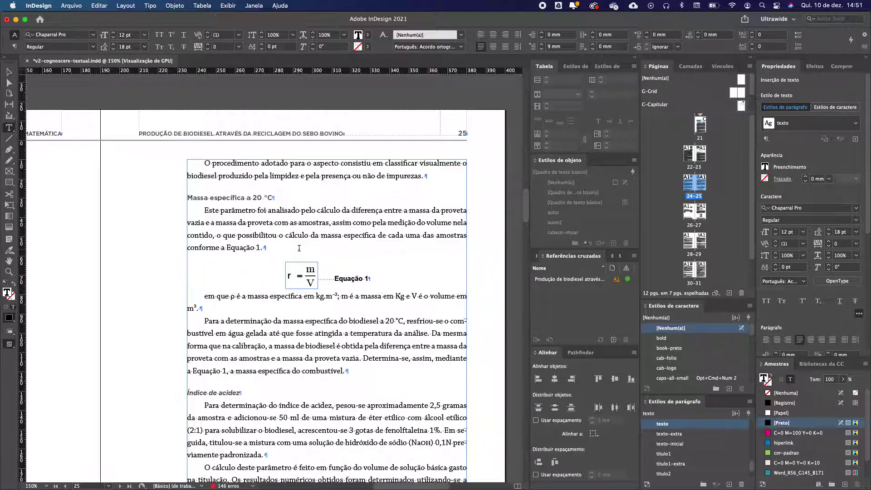
pyautogui.scroll(-3, 270, 253)
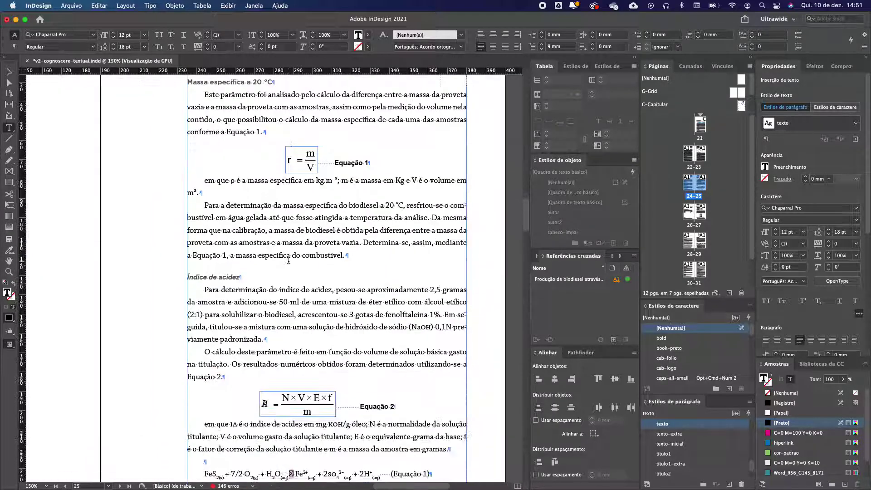
pyautogui.click(8, 71)
pyautogui.scroll(5, 352, 144)
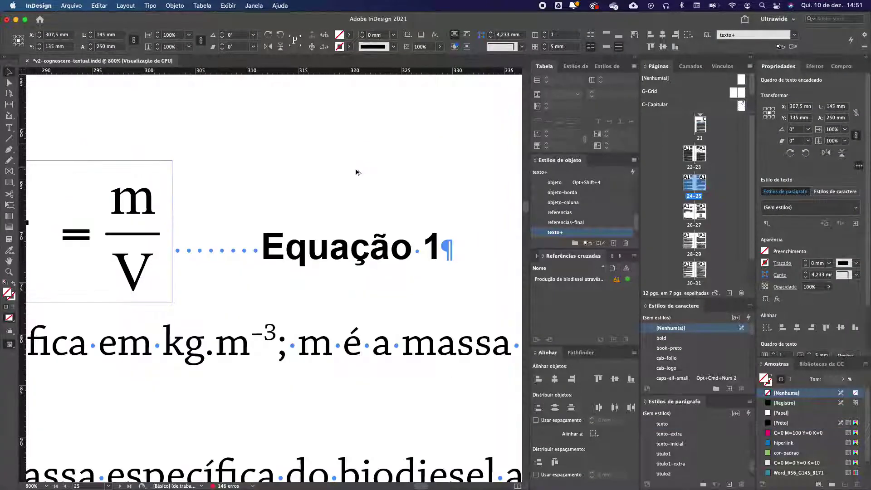
pyautogui.scroll(-5, 356, 171)
pyautogui.scroll(3, 281, 173)
pyautogui.click(279, 168)
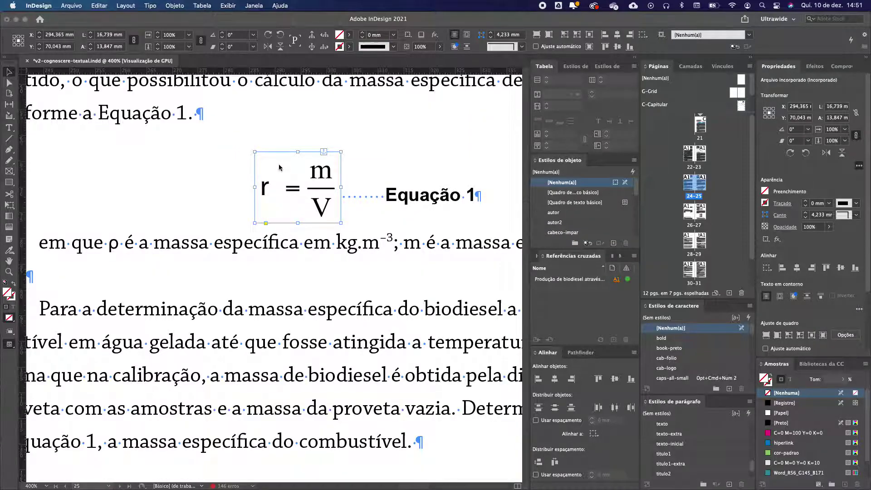
pyautogui.click(471, 375)
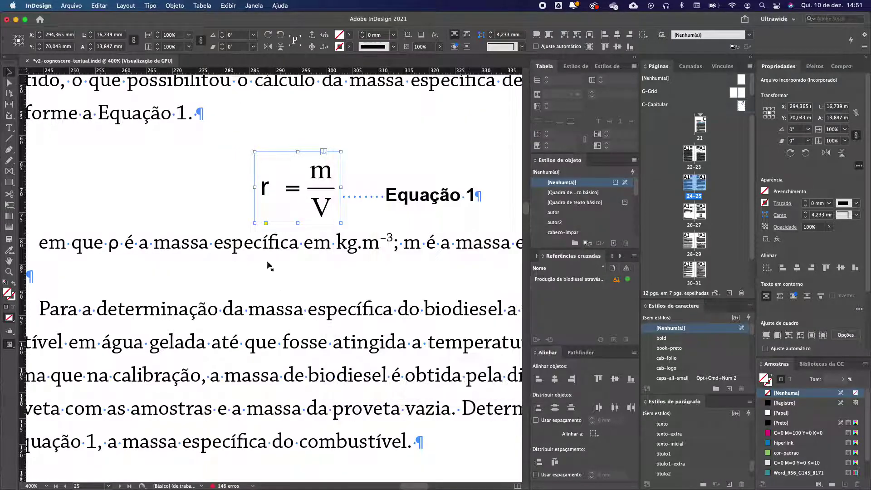
pyautogui.click(229, 197)
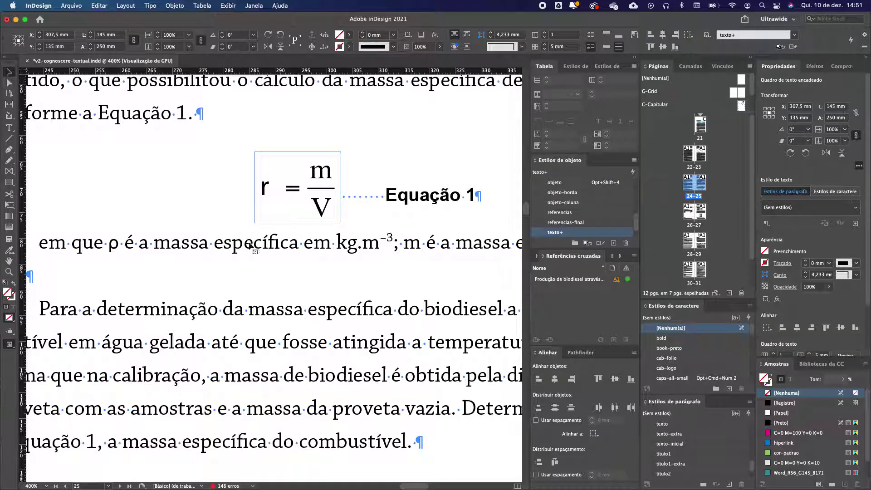
pyautogui.press('super+minus')
pyautogui.press('super+minus')
pyautogui.press('super+minus')
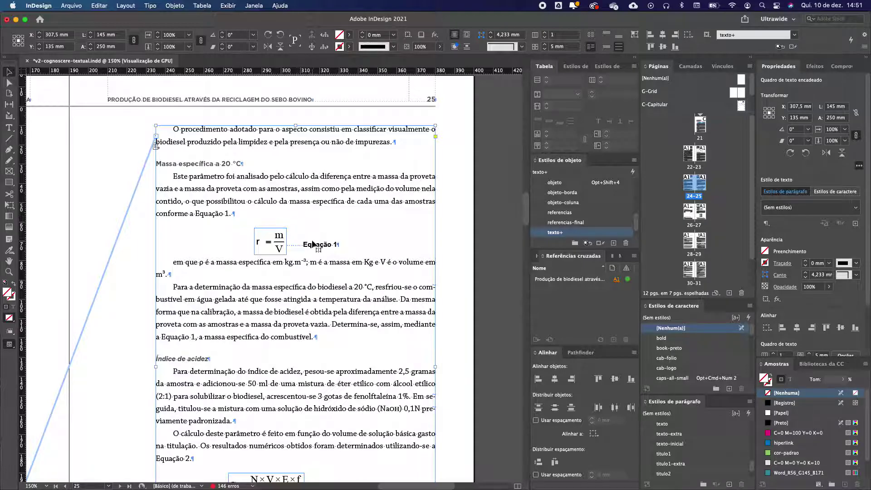
# Step: Replace the "Equação 1" label beside the first equation with "(1)"
pyautogui.scroll(4, 312, 244)
pyautogui.doubleClick(272, 242)
pyautogui.moveTo(272, 242); pyautogui.dragTo(396, 244)
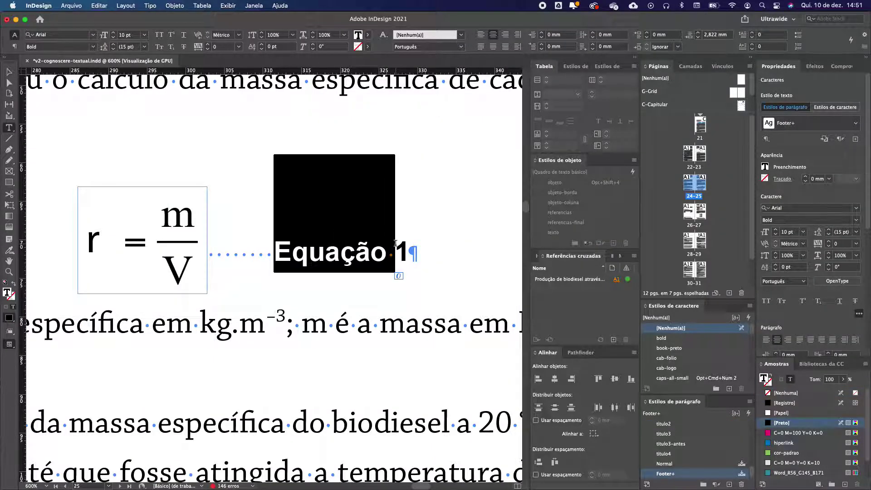
pyautogui.press('BackSpace')
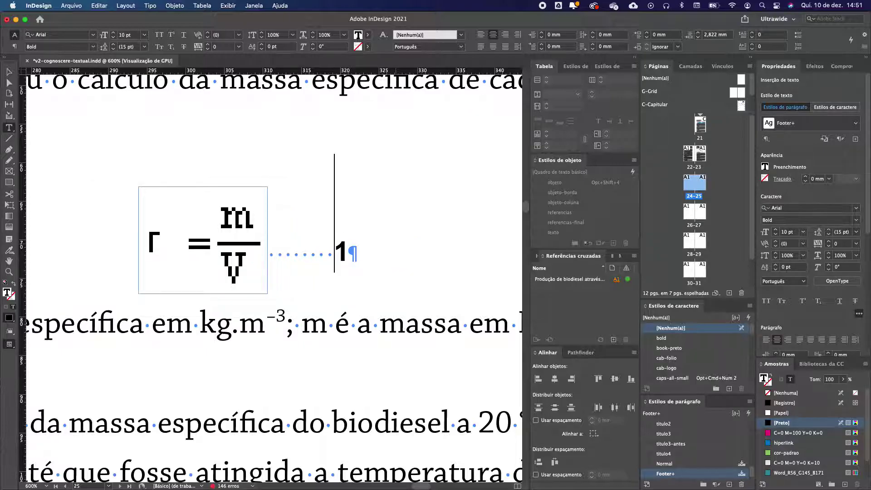
pyautogui.write('(1)')
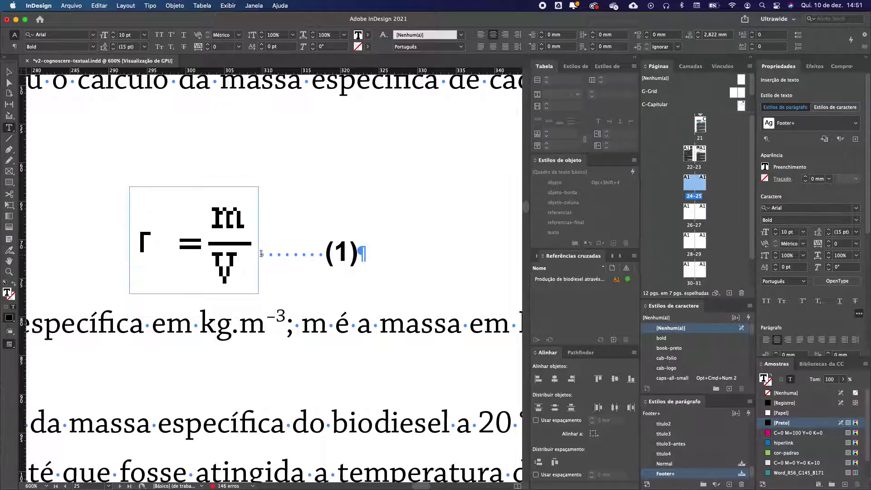
# Step: Delete the embedded Equation 1 image and place the text cursor at the start of the "(1)" line
pyautogui.click(260, 257)
pyautogui.click(8, 71)
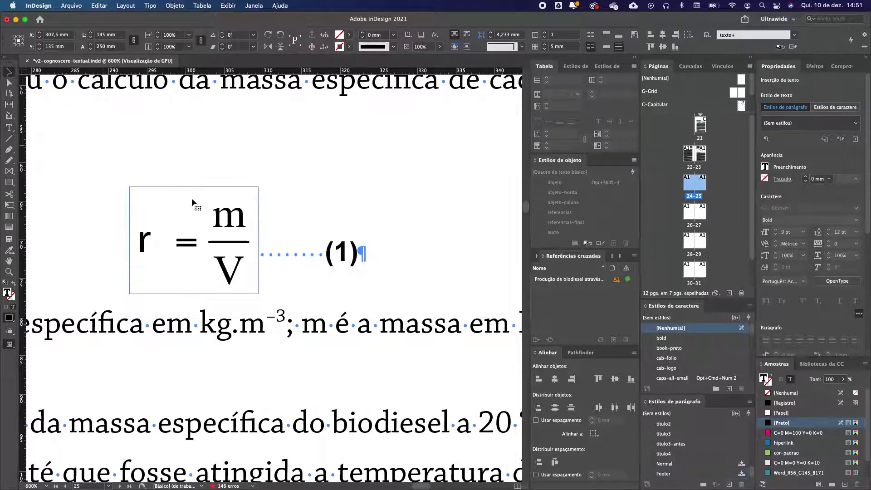
pyautogui.click(223, 208)
pyautogui.press('BackSpace')
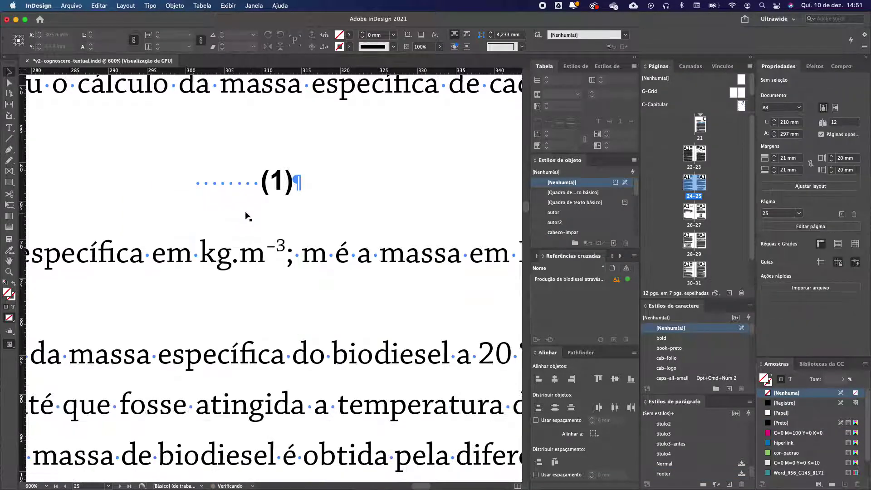
pyautogui.doubleClick(199, 182)
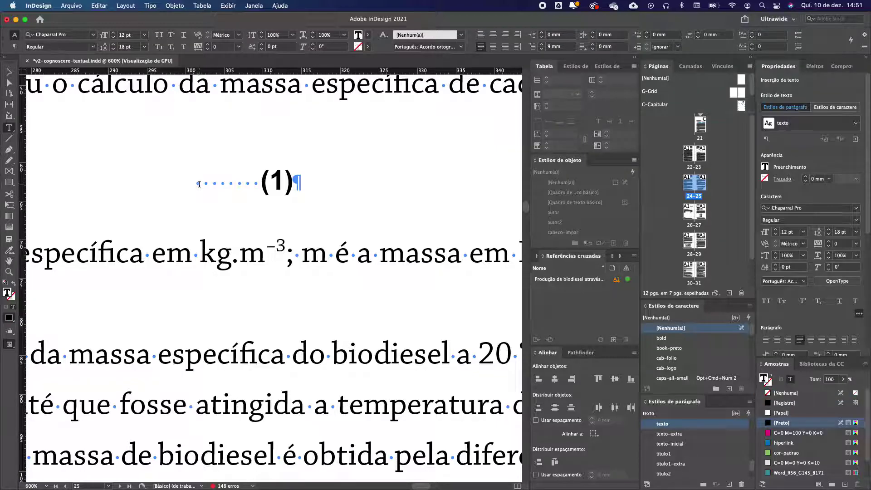
# Step: Place the text cursor at the start of the "(1)" line on page 25 and switch to the Artigo Modelo document in Word
pyautogui.press('super+2')
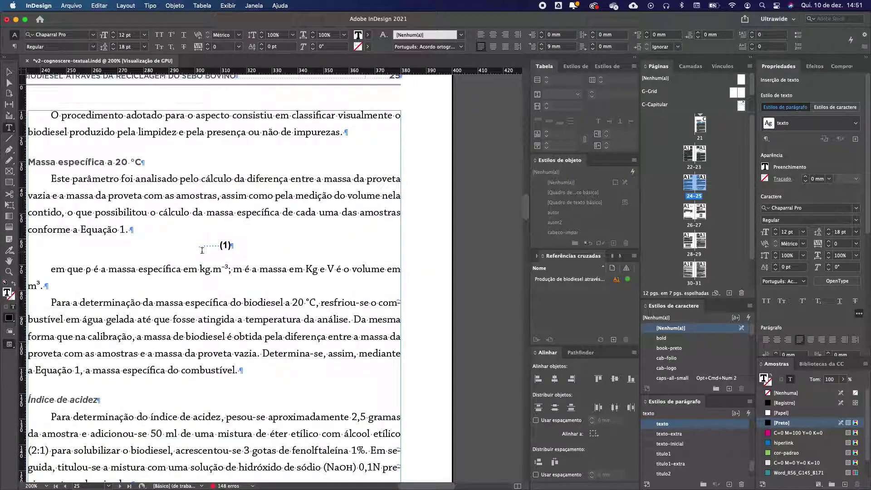
pyautogui.click(196, 245)
pyautogui.moveTo(583, 485)
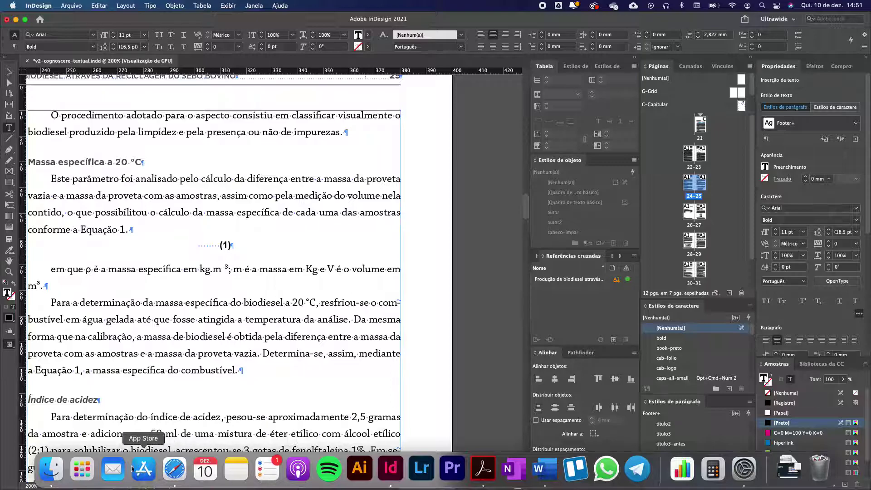
pyautogui.click(544, 470)
pyautogui.scroll(-5, 451, 236)
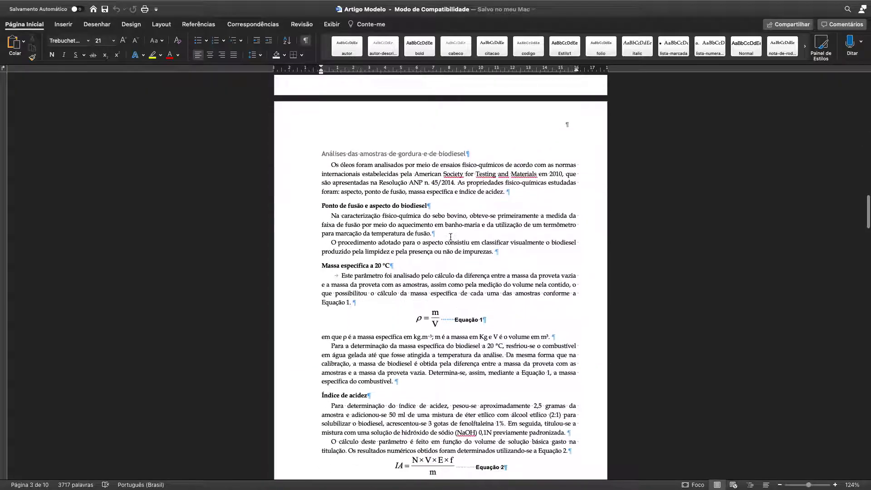
# Step: Examine the embedded Equation 1 and Equation 2 objects and the typed chemical equations in the Word article
pyautogui.click(431, 321)
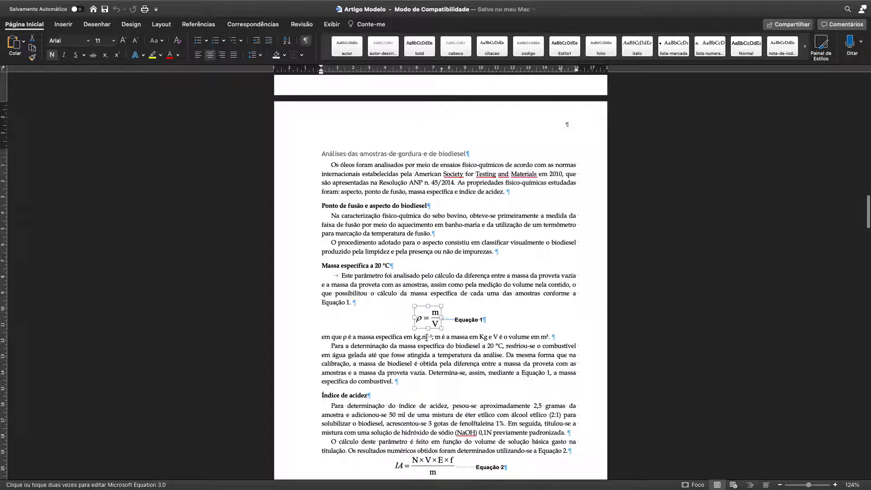
pyautogui.scroll(-3, 427, 338)
pyautogui.scroll(-4, 461, 250)
pyautogui.scroll(-1, 461, 250)
pyautogui.scroll(2, 449, 218)
pyautogui.click(439, 189)
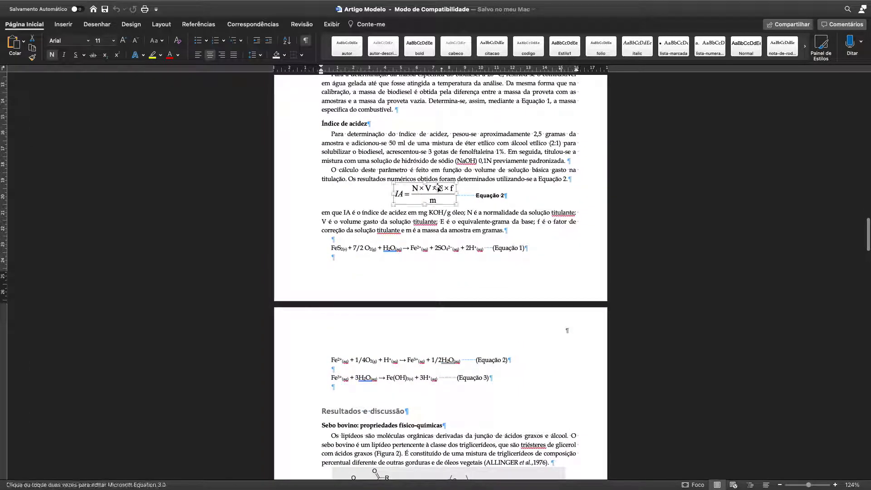
pyautogui.scroll(1, 440, 196)
pyautogui.scroll(-1, 440, 195)
pyautogui.scroll(3, 445, 211)
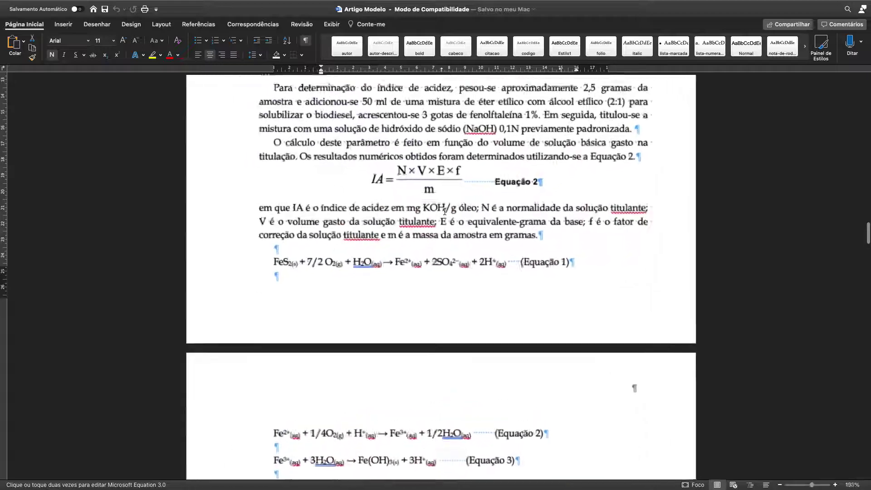
pyautogui.scroll(5, 445, 211)
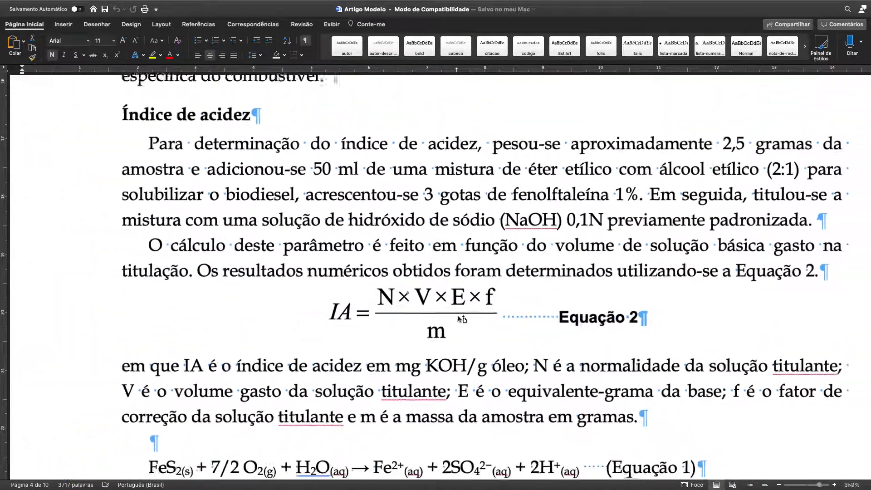
pyautogui.scroll(-5, 462, 319)
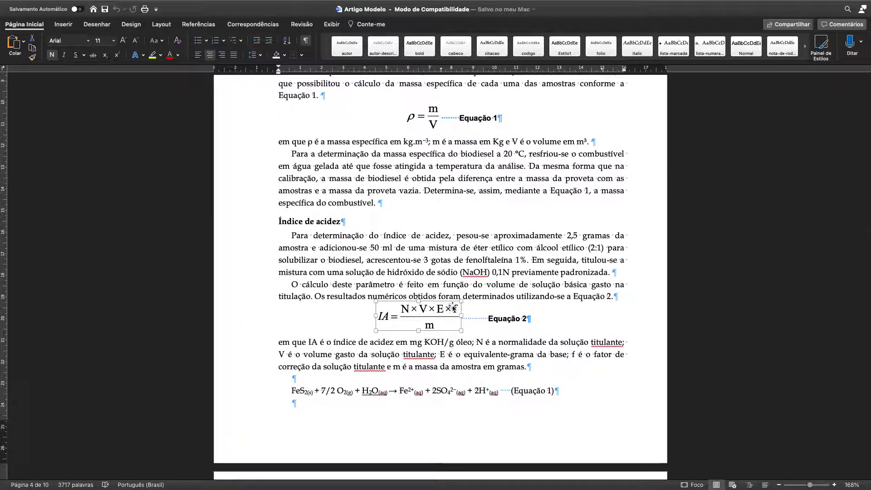
pyautogui.click(417, 396)
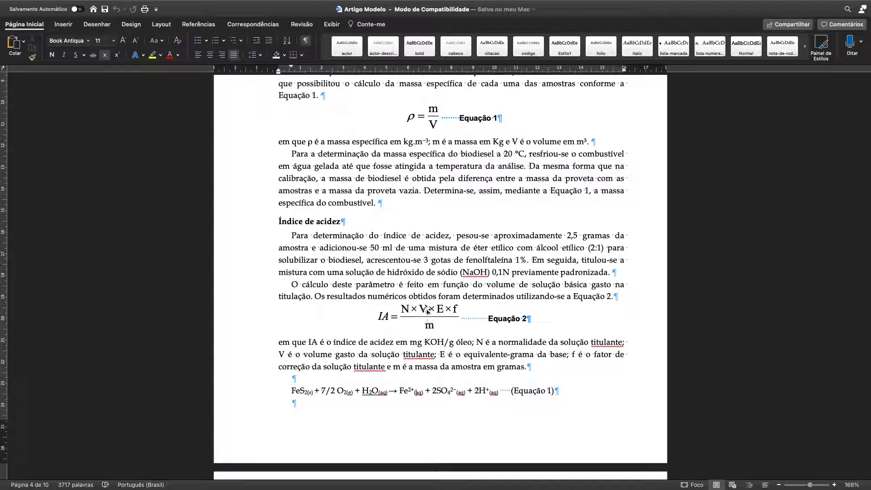
pyautogui.scroll(3, 426, 254)
pyautogui.click(423, 172)
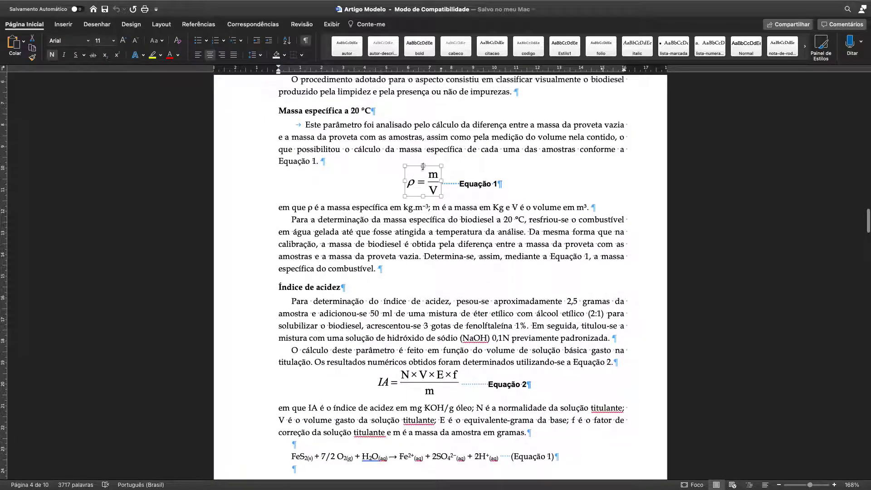
# Step: Compare the Equation 1 object with the Figure 2 triglyceride image in the Word article
pyautogui.click(419, 175)
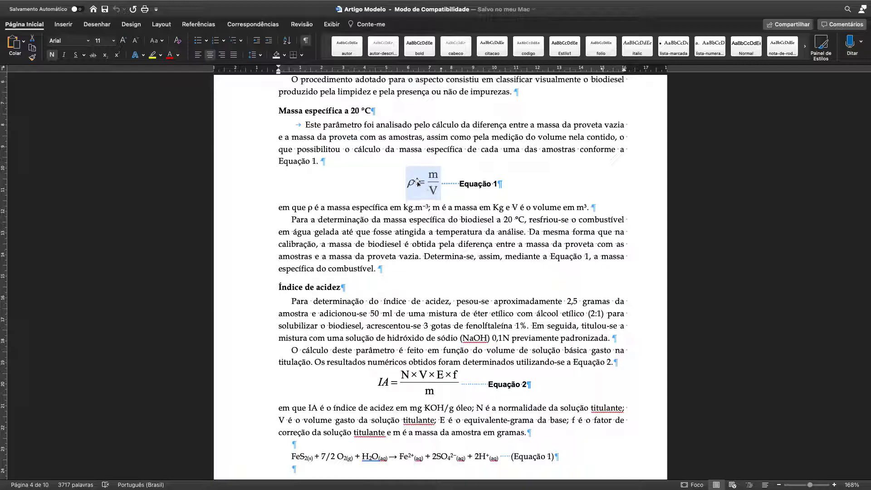
pyautogui.scroll(-15, 414, 189)
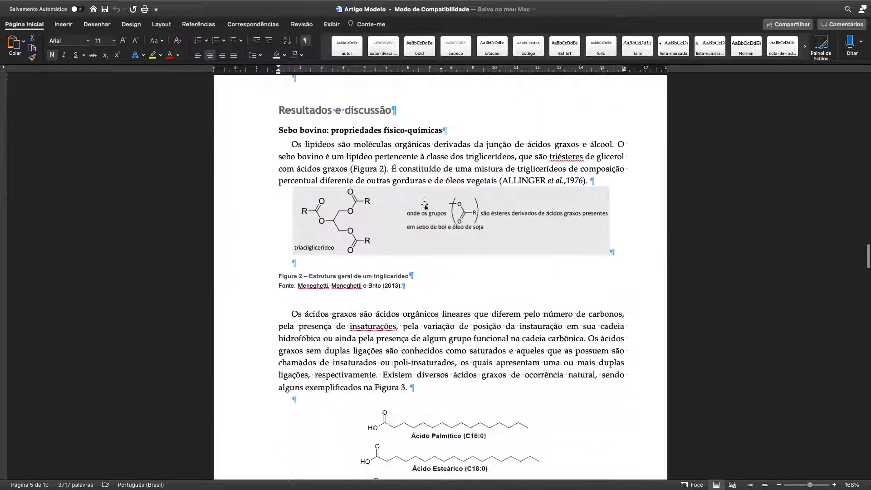
pyautogui.scroll(1, 425, 205)
pyautogui.click(422, 210)
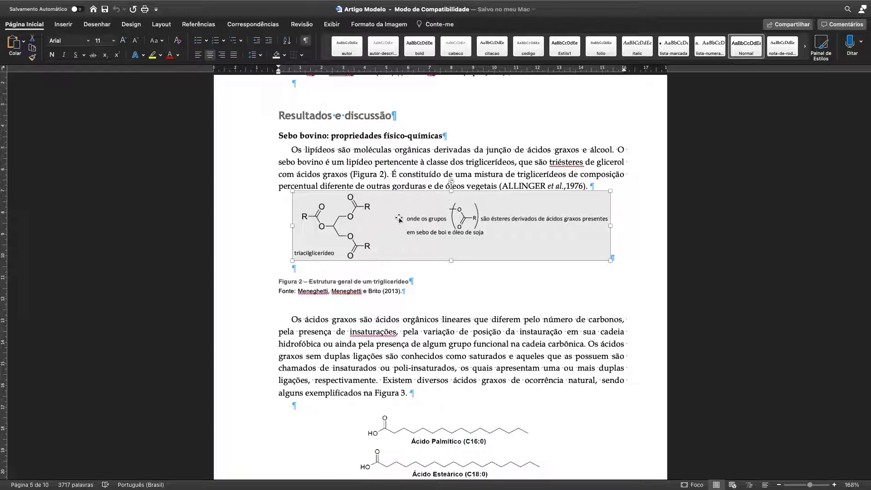
pyautogui.scroll(15, 393, 217)
pyautogui.scroll(5, 398, 218)
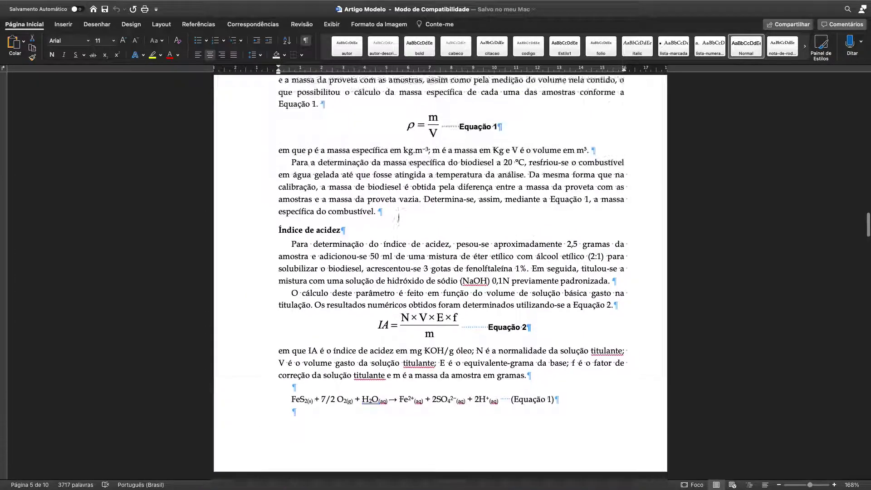
# Step: Copy the Equation 1 object from the Word article and switch to the empty PowerPoint presentation
pyautogui.click(435, 191)
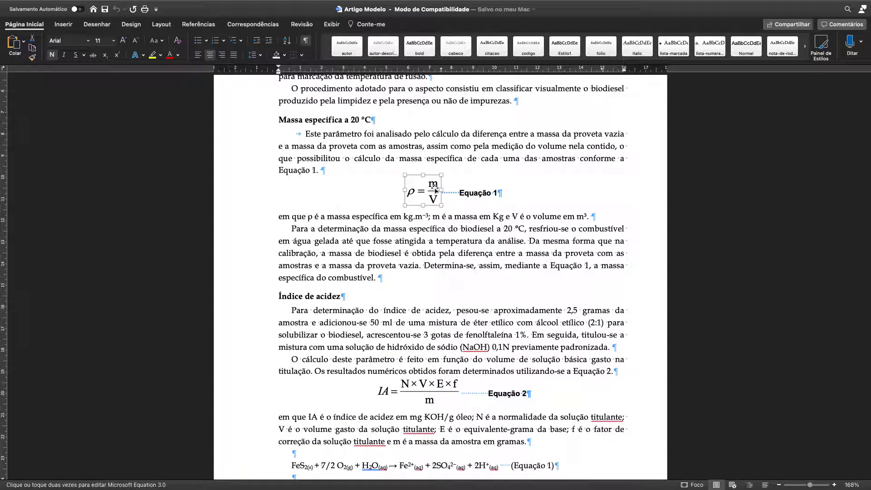
pyautogui.click(435, 190)
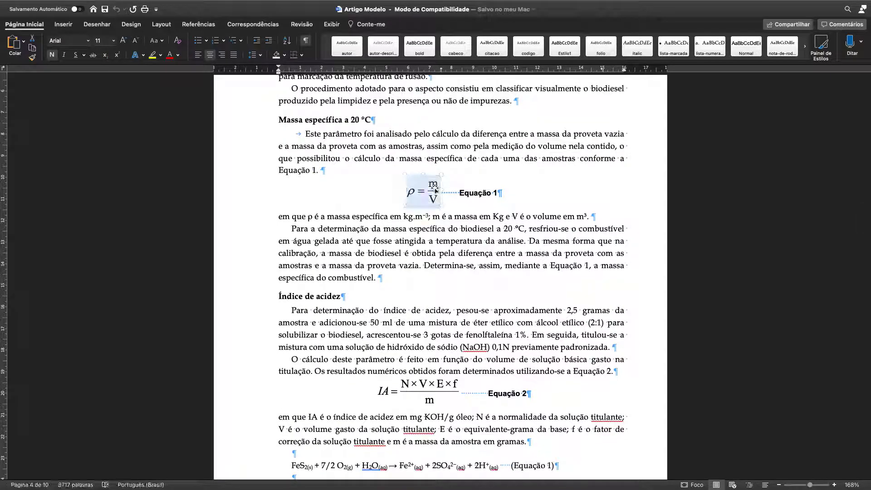
pyautogui.press('super+Tab')
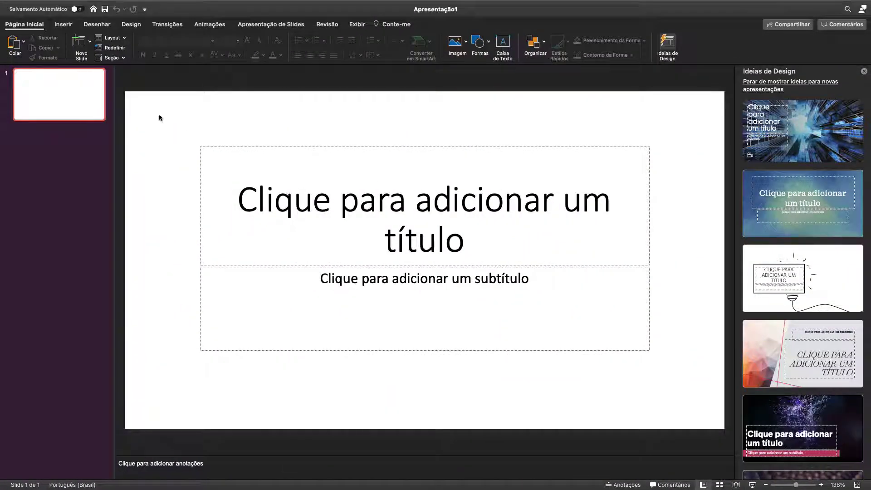
# Step: Delete the slide's title and subtitle placeholders and paste the copied equation onto the slide
pyautogui.moveTo(159, 138); pyautogui.dragTo(704, 426)
pyautogui.press('Delete')
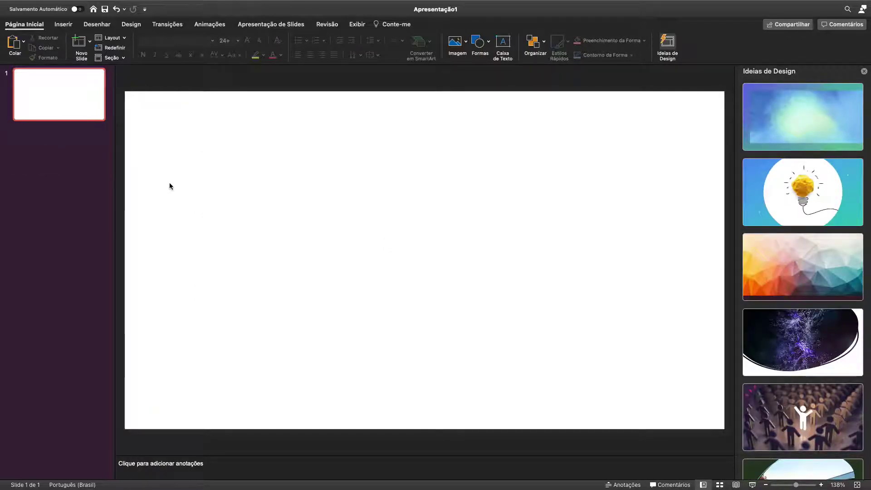
pyautogui.press('super+v')
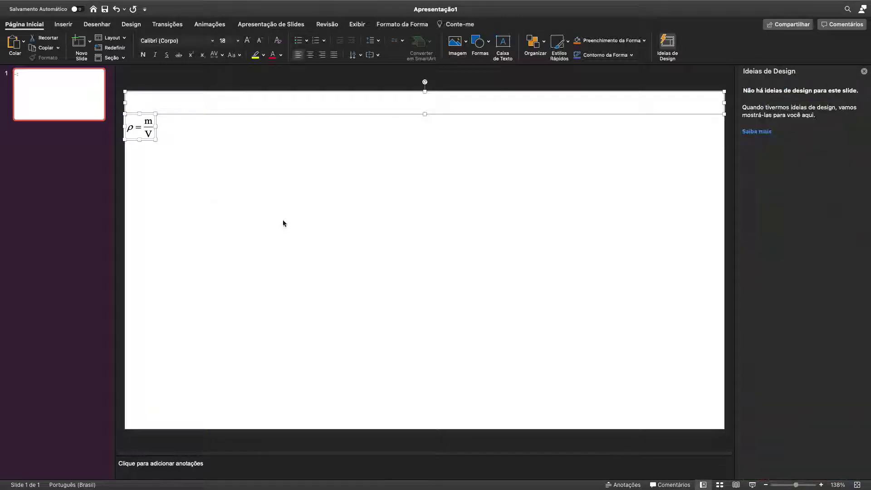
# Step: Separate the equation object from the text box pasted with it, moving it to about the middle of the slide
pyautogui.click(178, 146)
pyautogui.click(149, 129)
pyautogui.moveTo(148, 129); pyautogui.dragTo(393, 252)
pyautogui.click(405, 319)
pyautogui.click(394, 248)
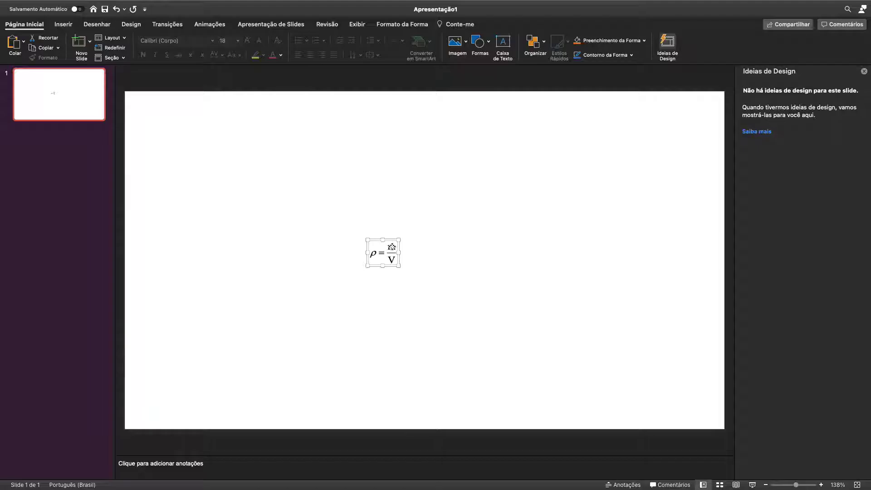
# Step: Copy the equation from the slide and paste it before the "(1)" label on page 25 in InDesign
pyautogui.press('super+Tab')
pyautogui.press('super+Tab')
pyautogui.click(174, 256)
pyautogui.press('super+v')
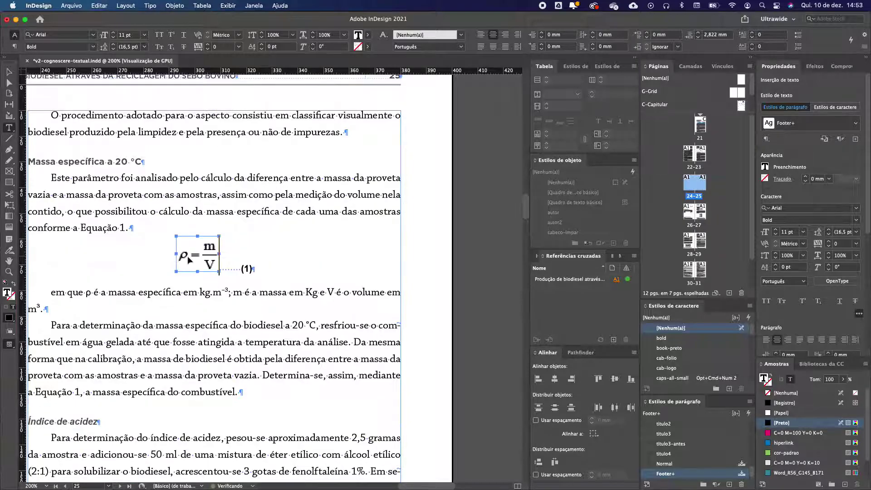
# Step: Examine the pasted equation's frame and the sharpness of its symbols at up to 4000% magnification
pyautogui.press('Escape')
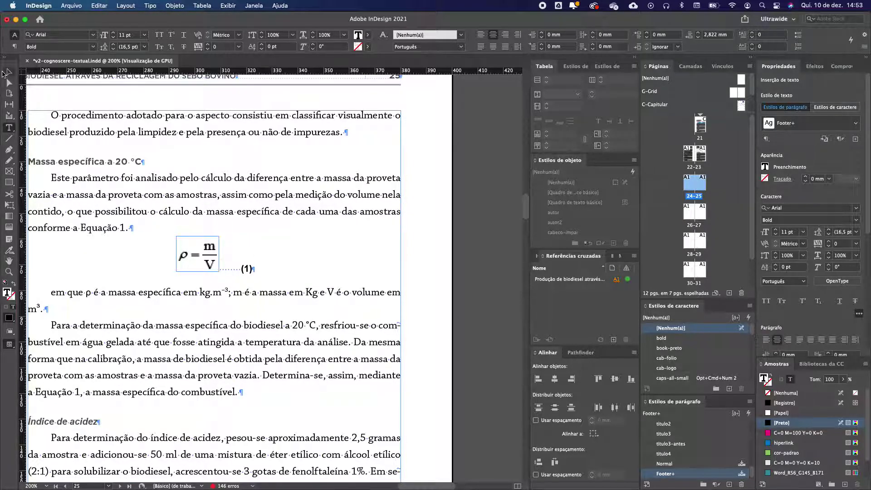
pyautogui.click(195, 249)
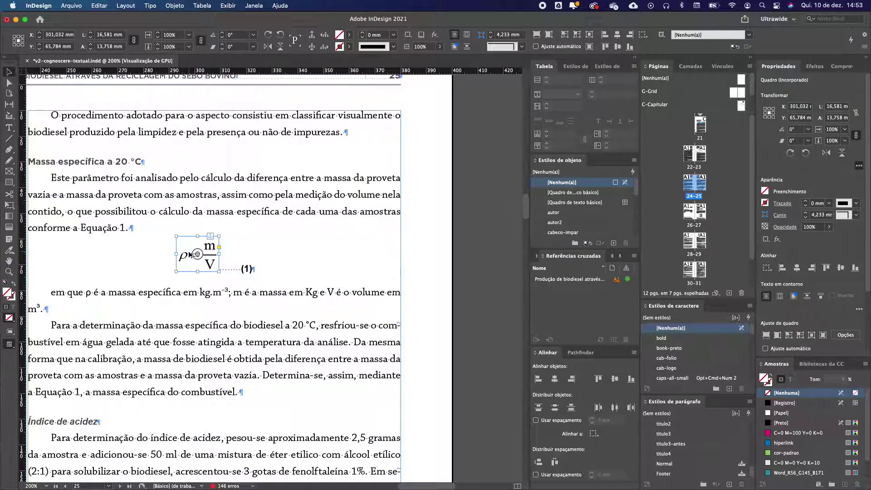
pyautogui.click(299, 266)
pyautogui.scroll(2, 184, 261)
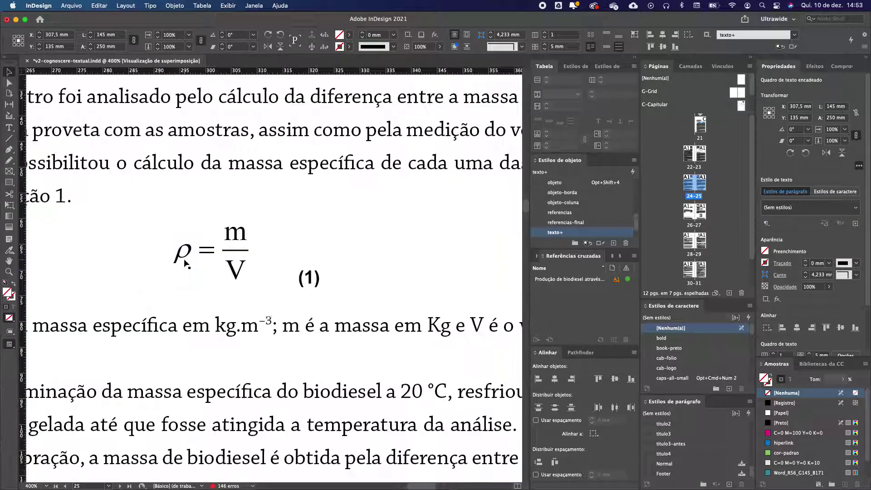
pyautogui.scroll(8, 185, 262)
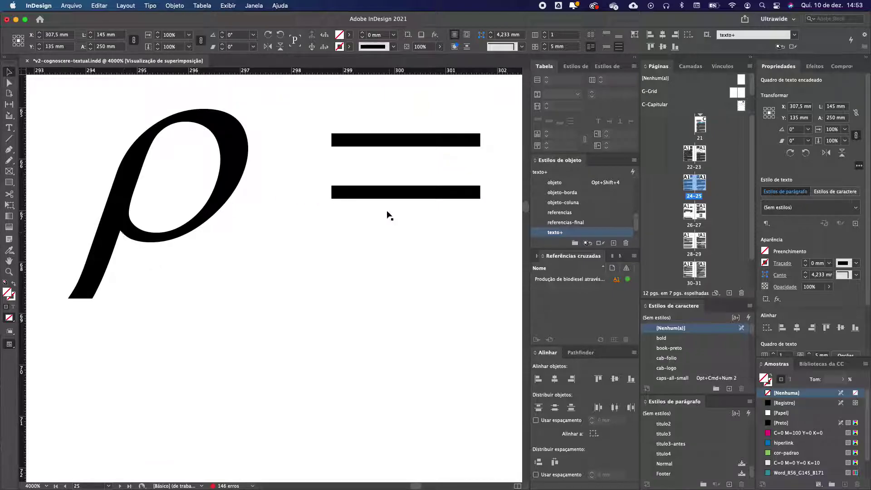
pyautogui.scroll(-5, 348, 204)
pyautogui.click(189, 203)
pyautogui.scroll(-3, 216, 182)
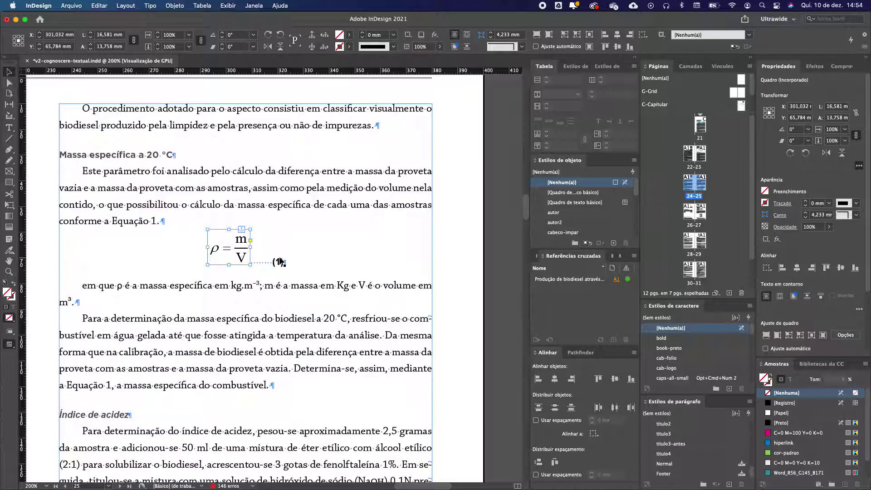
pyautogui.scroll(-3, 277, 260)
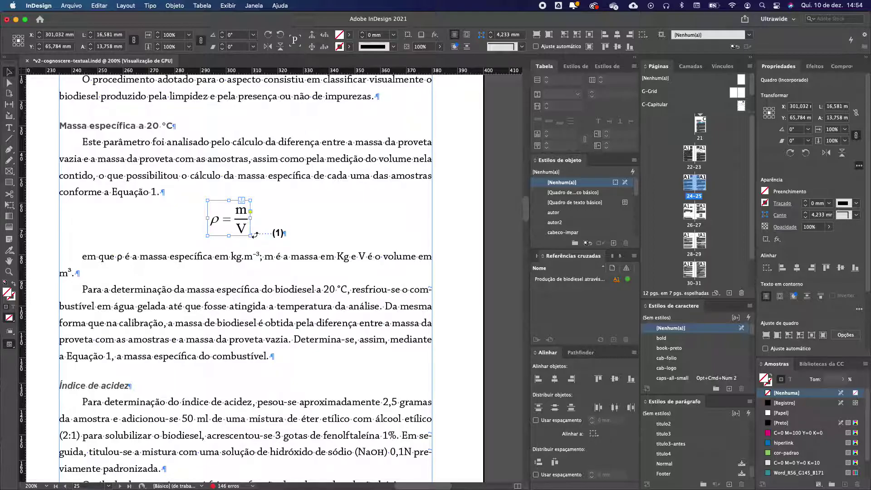
# Step: Compare the paragraph and character styles of the "(1)" line with those of the surrounding body text
pyautogui.doubleClick(271, 233)
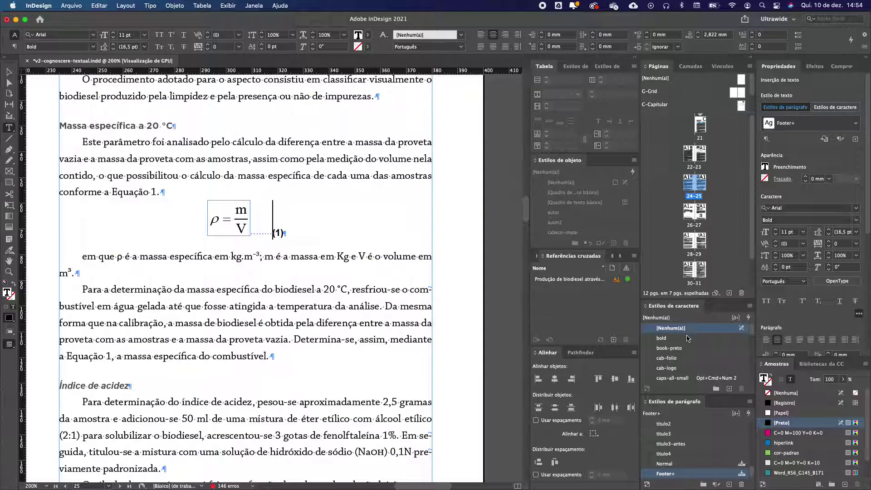
pyautogui.scroll(-5, 704, 354)
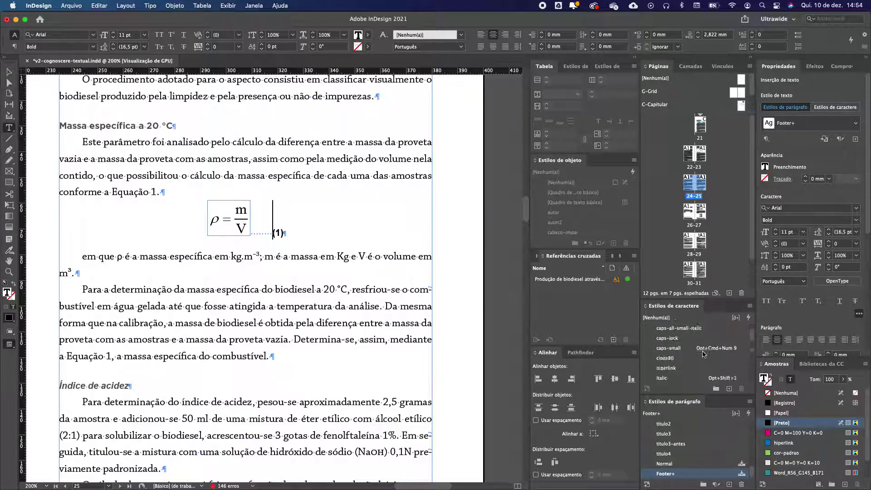
pyautogui.scroll(3, 279, 275)
pyautogui.moveTo(109, 282); pyautogui.dragTo(304, 299)
pyautogui.click(358, 298)
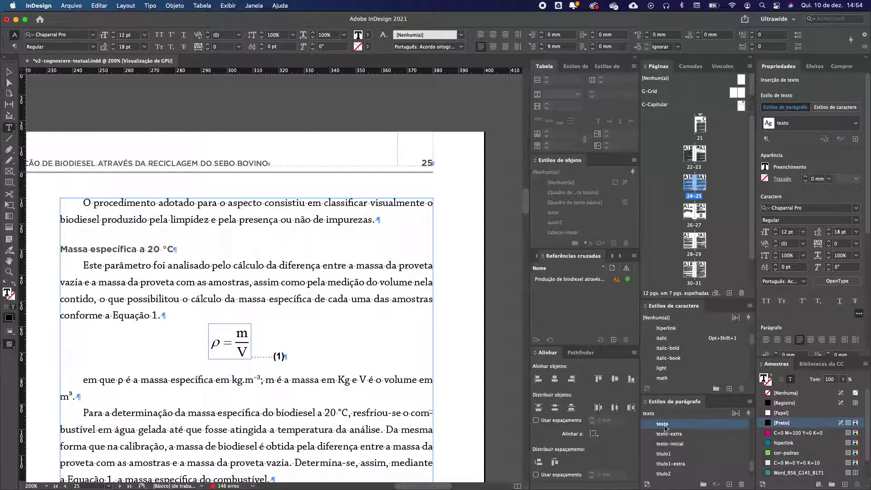
pyautogui.moveTo(133, 281); pyautogui.dragTo(195, 282)
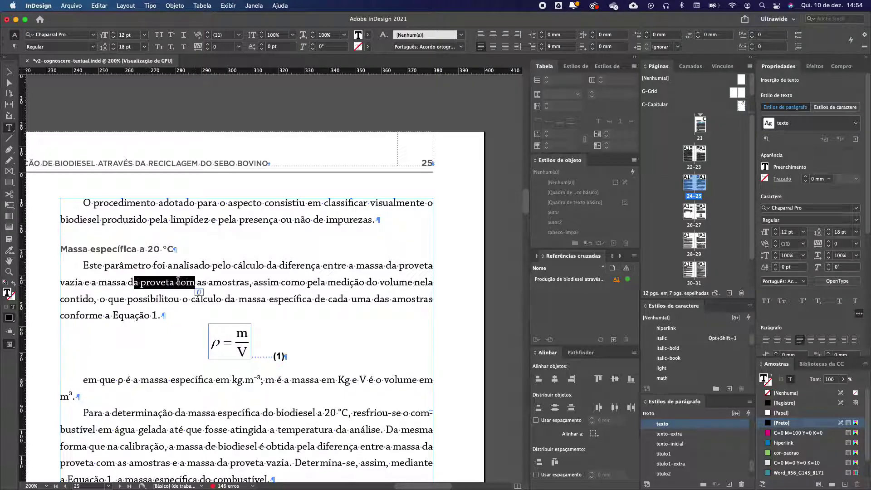
pyautogui.scroll(15, 291, 263)
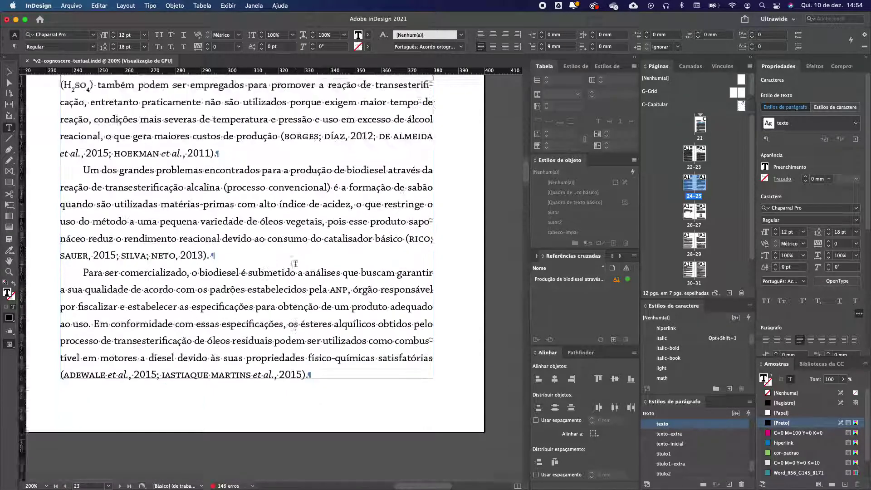
# Step: Apply the "equacao" paragraph style to the "(1)" line on page 25 and delete the spaces between the equation and its label
pyautogui.moveTo(181, 228); pyautogui.dragTo(386, 301)
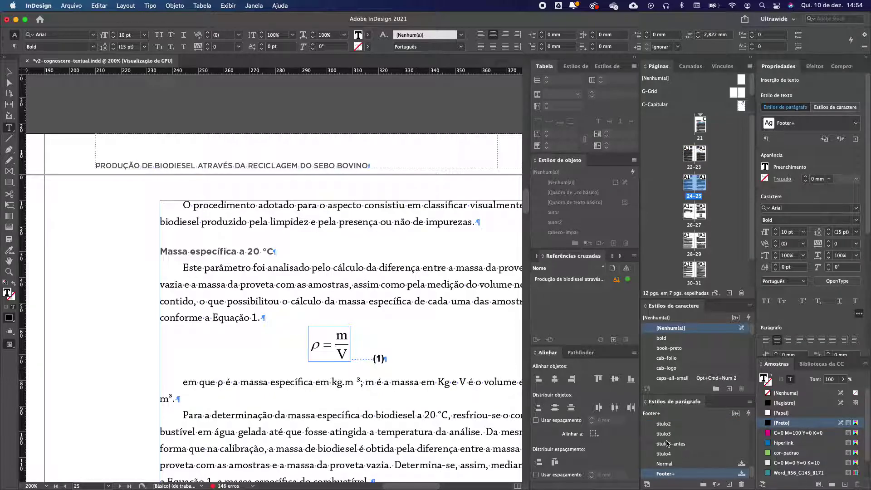
pyautogui.scroll(1, 709, 428)
pyautogui.scroll(10, 709, 428)
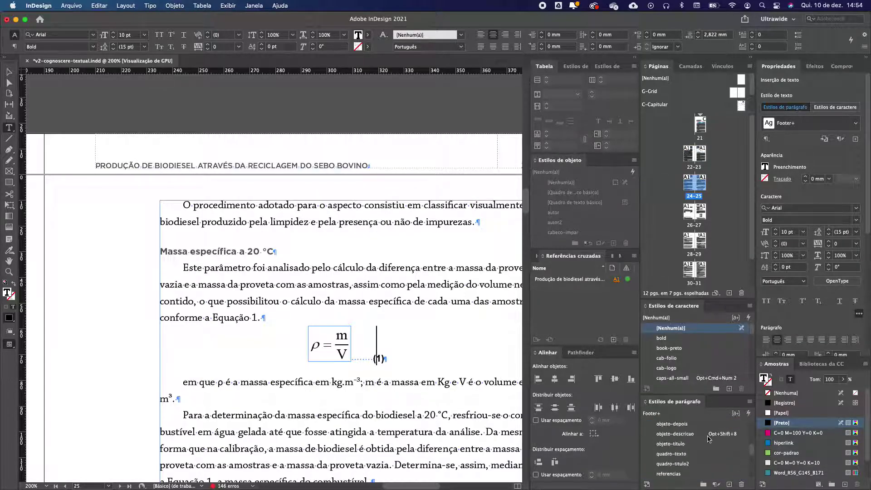
pyautogui.scroll(-2, 709, 440)
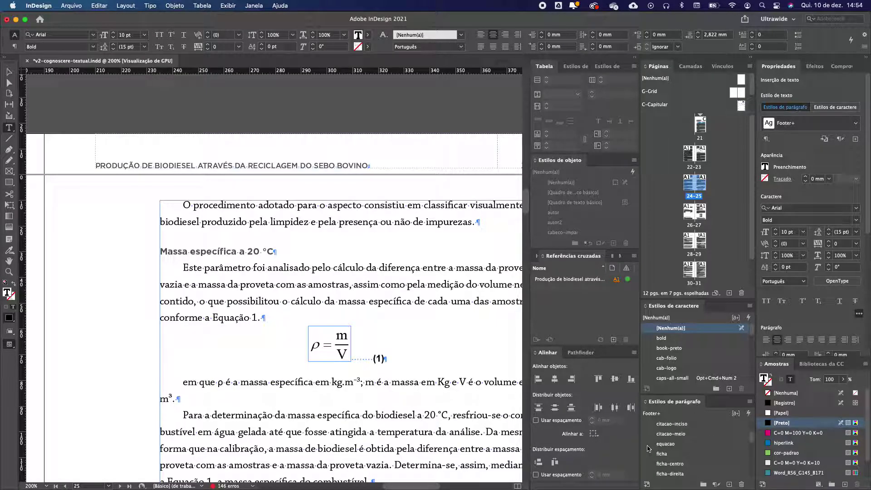
pyautogui.click(647, 445)
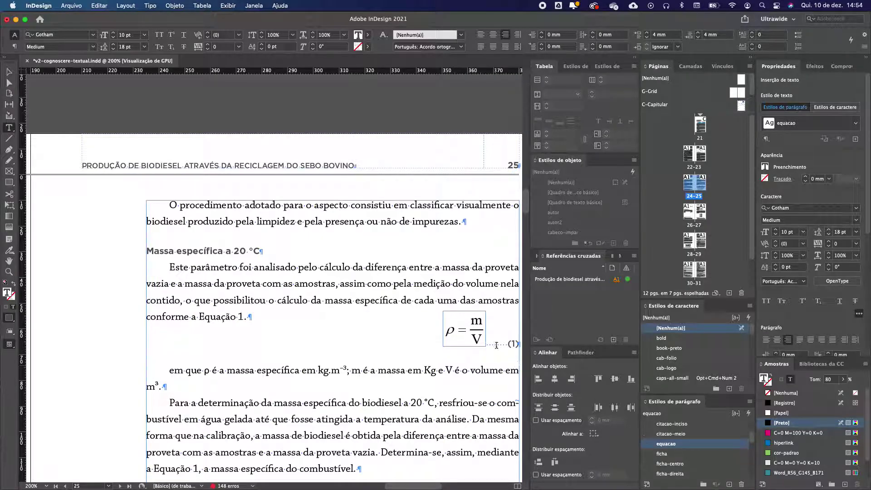
pyautogui.hscroll(2, 492, 347)
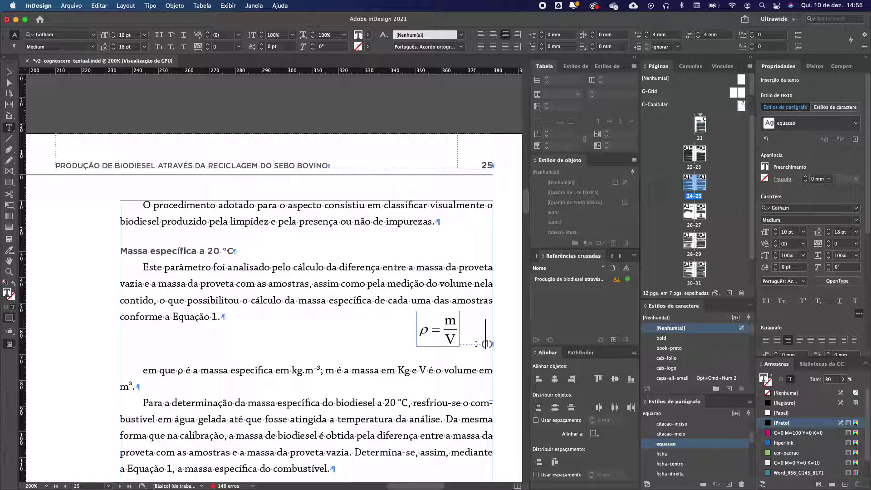
pyautogui.press('BackSpace')
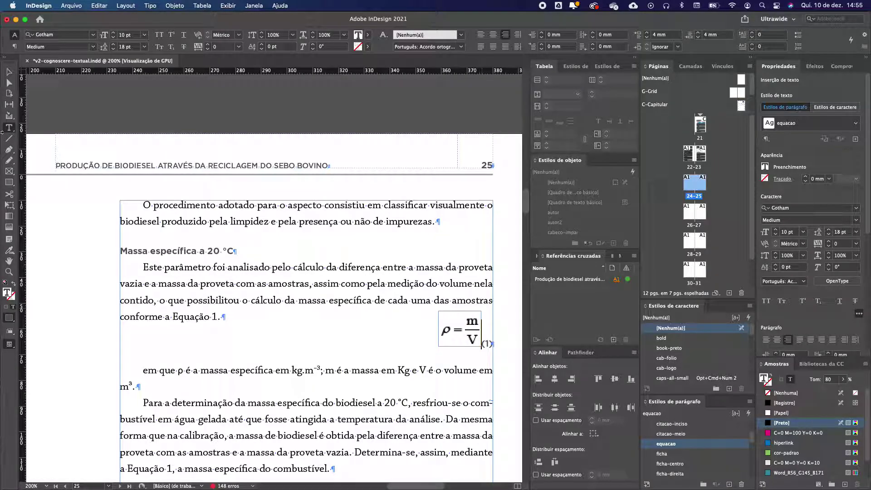
# Step: Apply the "equacao" object style to the frame of the first equation on page 25
pyautogui.click(9, 71)
pyautogui.click(253, 84)
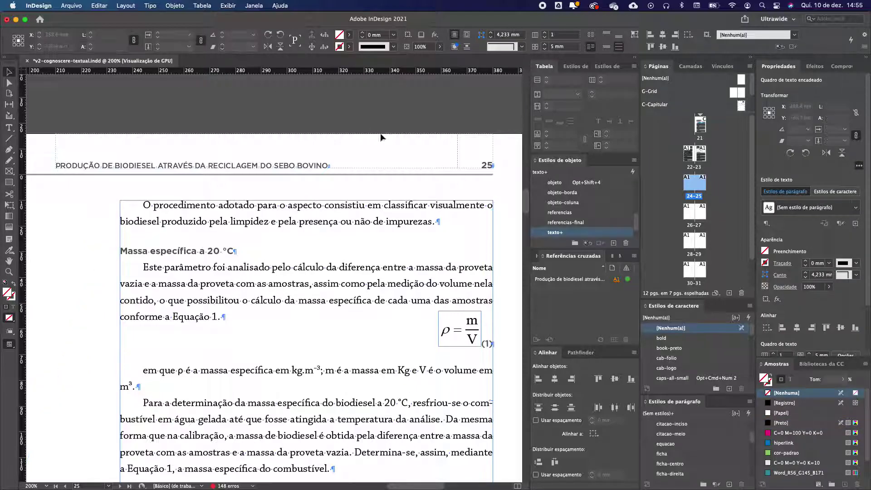
pyautogui.click(465, 314)
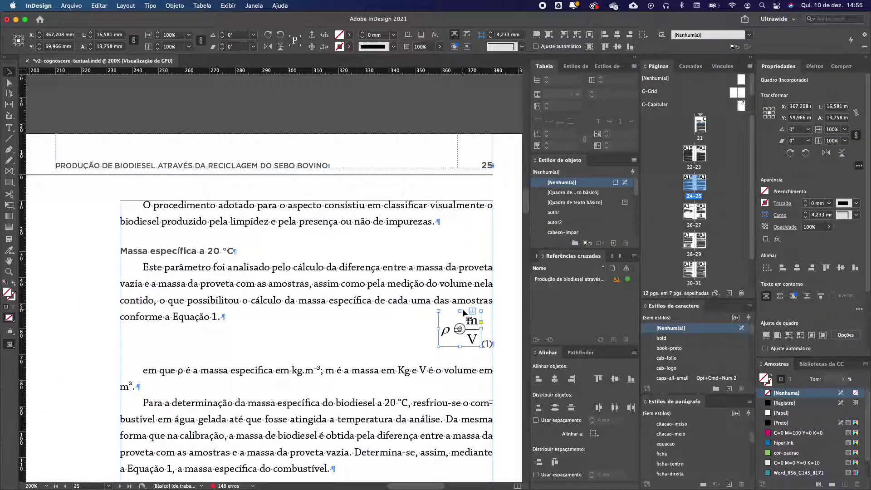
pyautogui.press('super+minus')
pyautogui.press('super+minus')
pyautogui.press('super+minus')
pyautogui.press('super+minus')
pyautogui.press('super+minus')
pyautogui.press('super+minus')
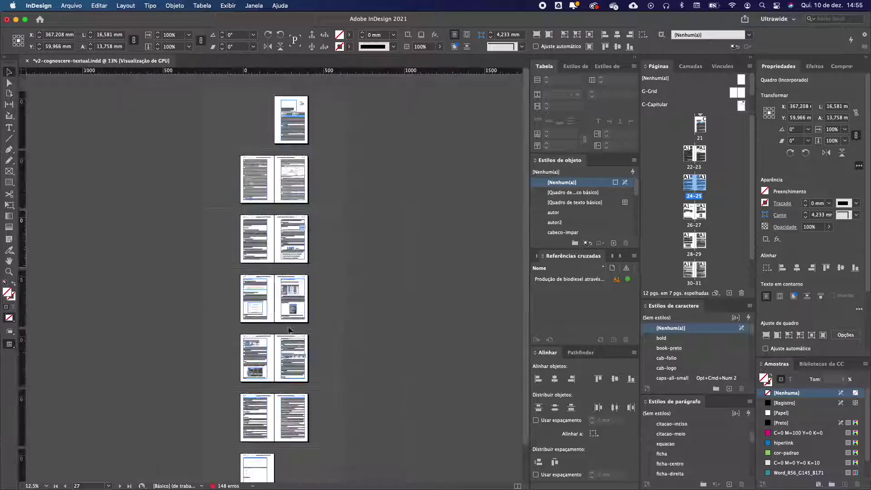
pyautogui.press('super+equal')
pyautogui.press('super+equal')
pyautogui.press('super+equal')
pyautogui.press('super+equal')
pyautogui.scroll(10, 387, 295)
pyautogui.hscroll(4, 387, 296)
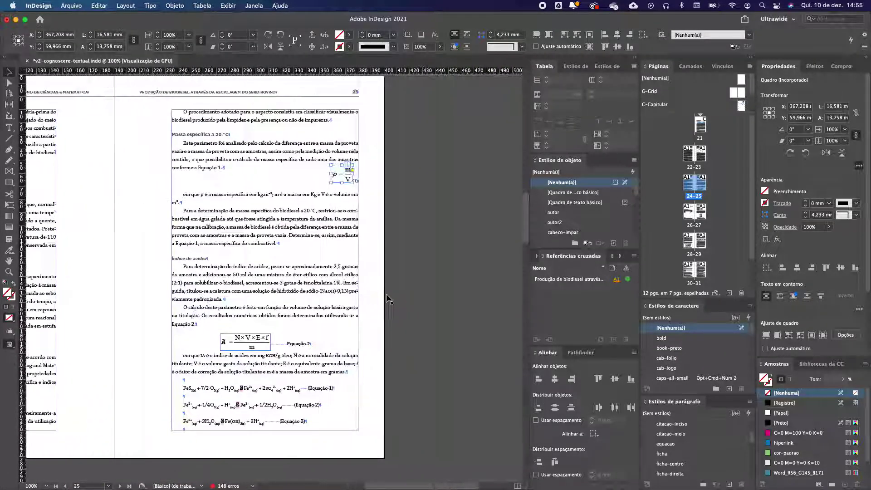
pyautogui.press('super+4')
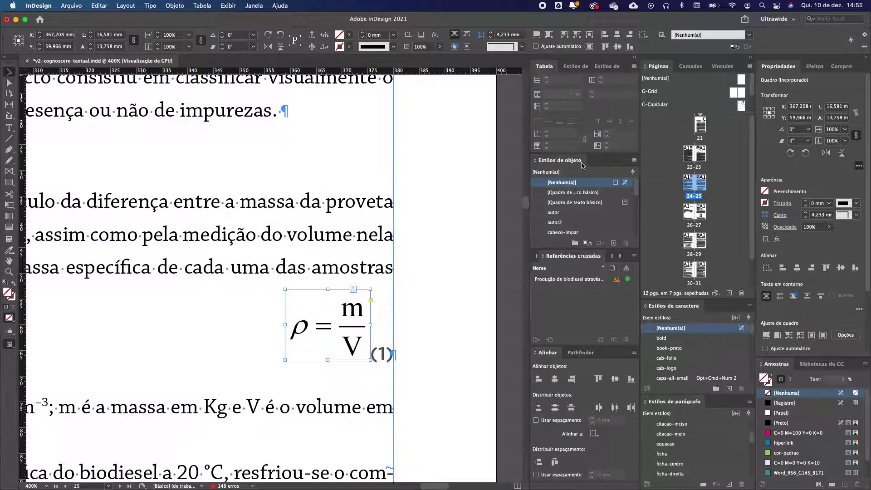
pyautogui.scroll(-6, 585, 200)
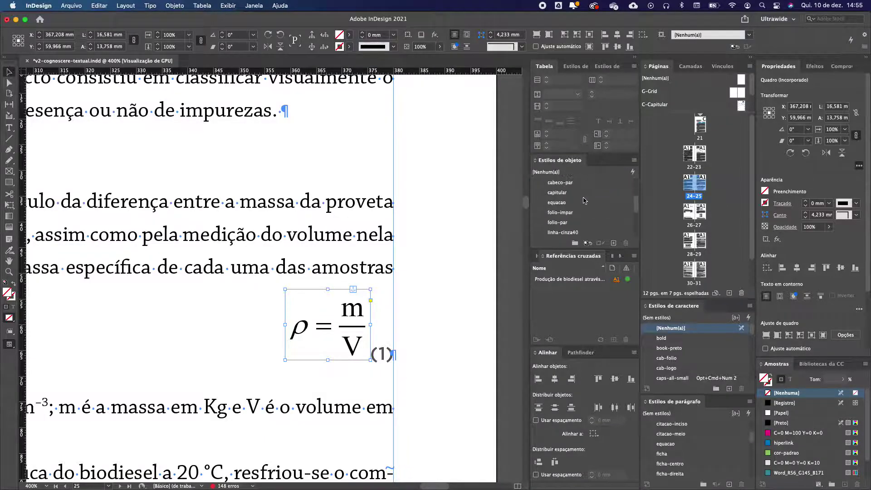
pyautogui.scroll(-2, 585, 200)
pyautogui.scroll(6, 585, 200)
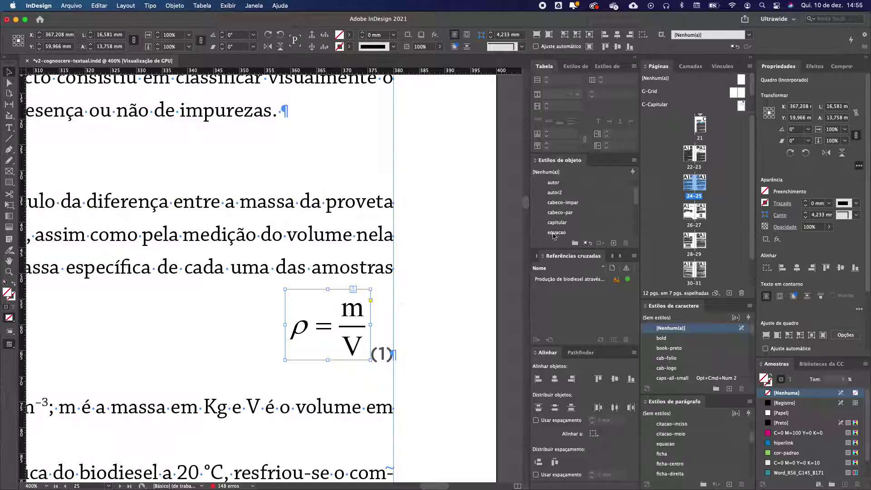
pyautogui.click(554, 233)
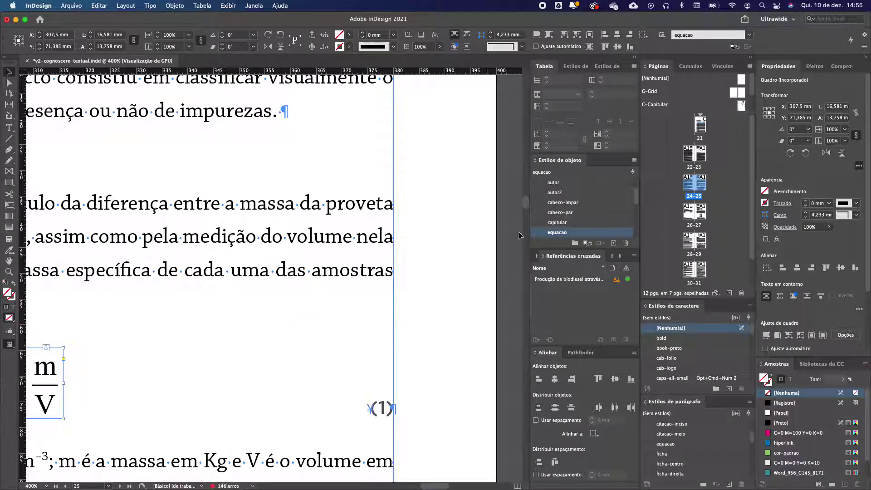
# Step: Examine the placement of the first equation and its "(1)" label in overprint preview, checking the label's paragraph style
pyautogui.click(465, 238)
pyautogui.press('super+minus')
pyautogui.press('super+minus')
pyautogui.press('super+minus')
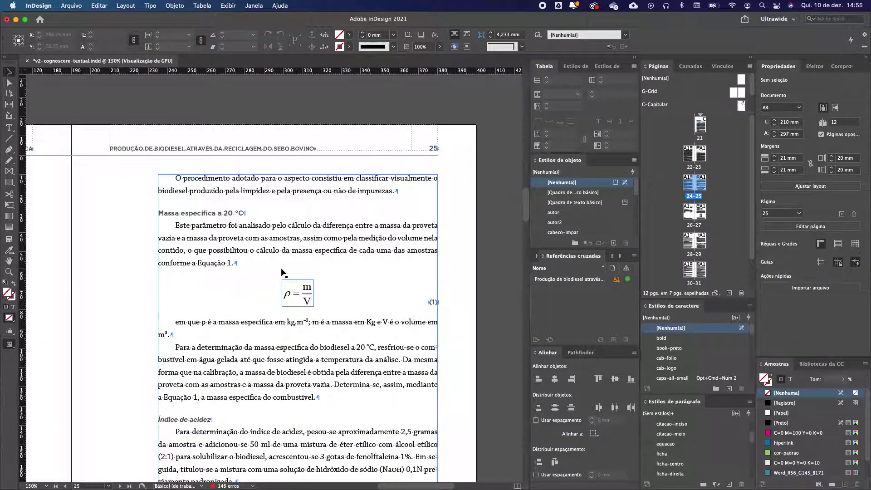
pyautogui.press('super+alt+shift+y')
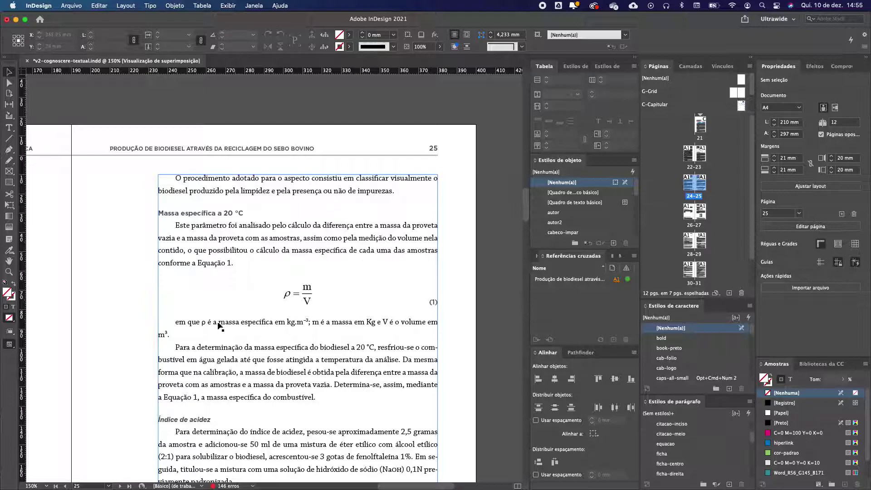
pyautogui.doubleClick(430, 302)
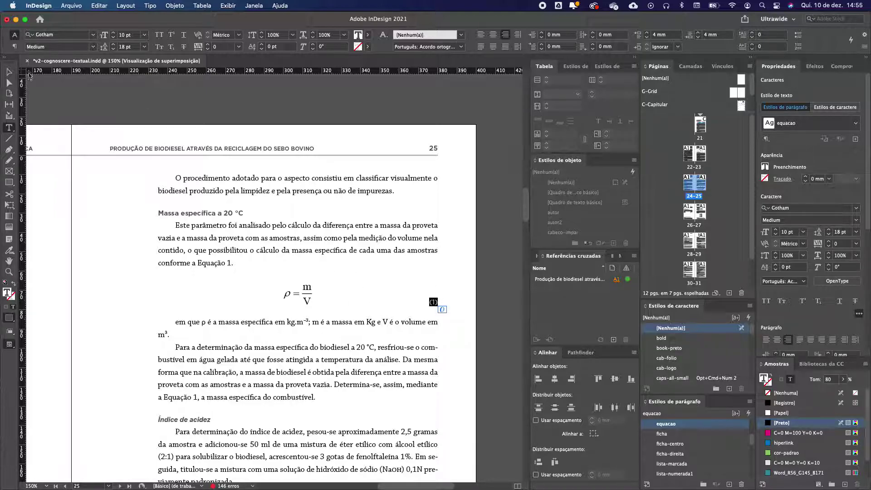
pyautogui.click(8, 72)
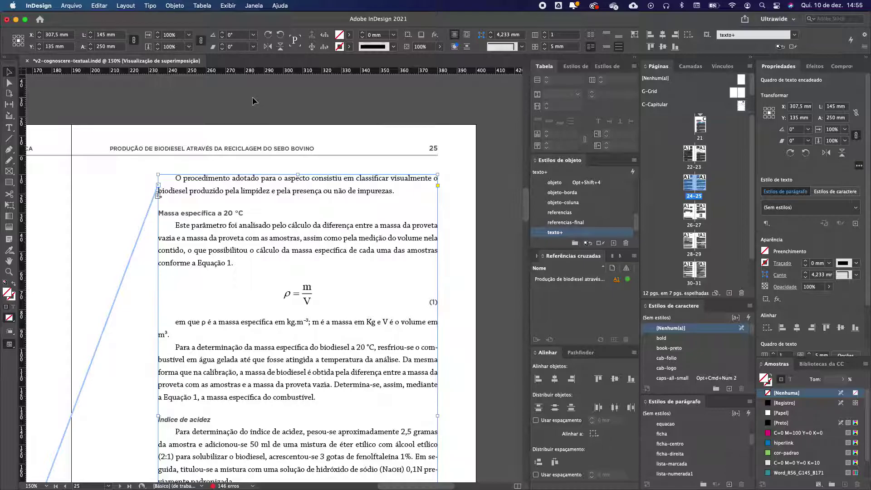
pyautogui.click(253, 101)
# Step: Leave overprint preview and delete the spaces between the second equation on page 25 and its "Equação 2" label
pyautogui.scroll(-5, 253, 101)
pyautogui.click(306, 336)
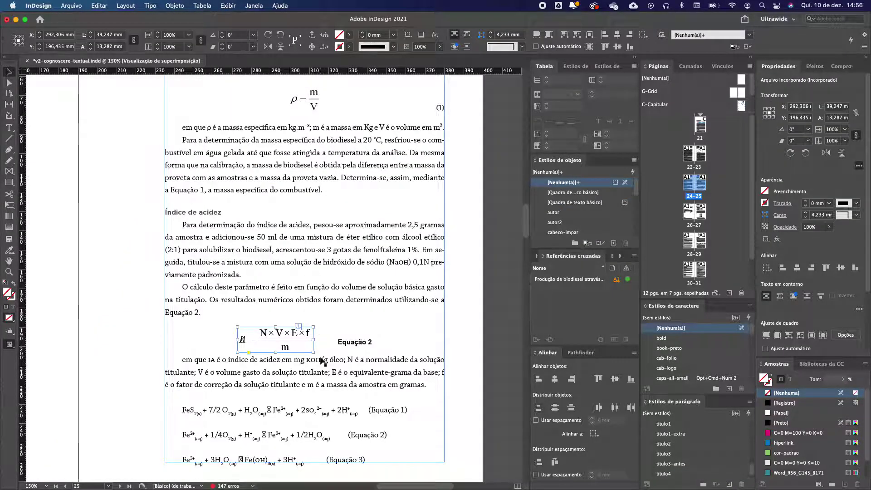
pyautogui.scroll(2, 331, 346)
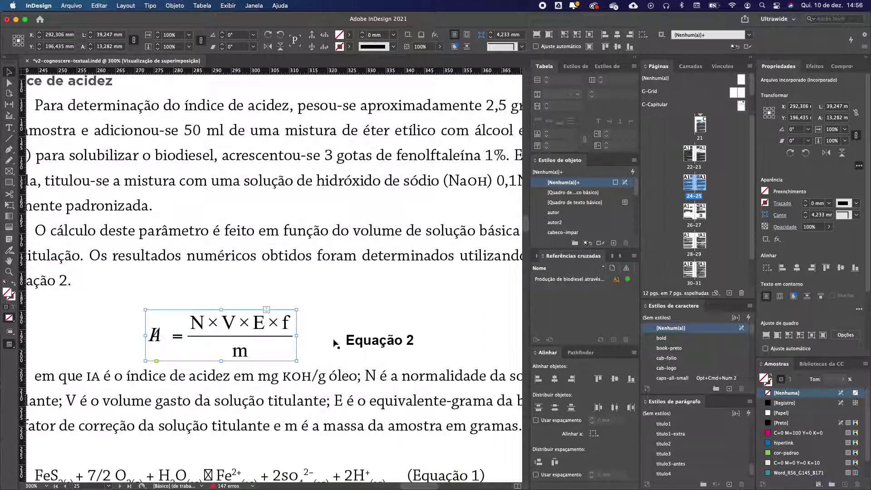
pyautogui.press('t')
pyautogui.press('alt+shift+super+y')
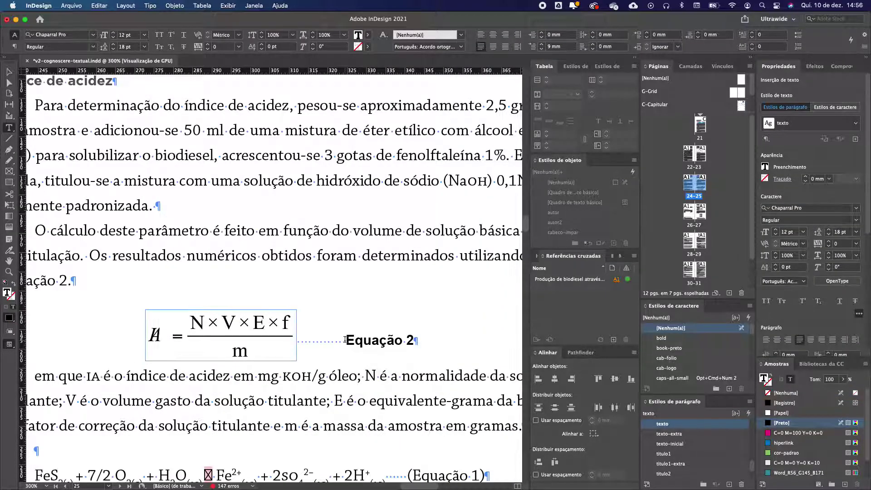
pyautogui.moveTo(346, 339); pyautogui.dragTo(294, 339)
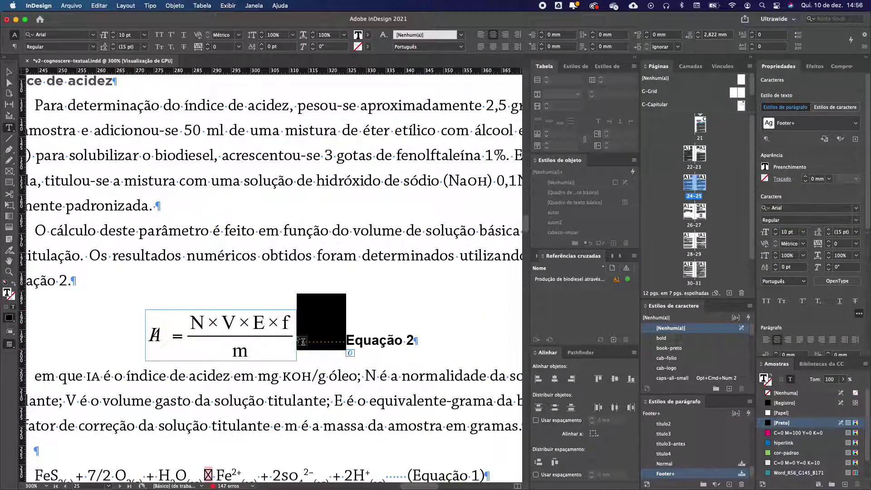
pyautogui.press('BackSpace')
# Step: Replace the "Equação 2" label with "(2)" and apply the "equacao" paragraph style to its line
pyautogui.hotkey('shift', 'Right')
pyautogui.hotkey('shift', 'Right')
pyautogui.hotkey('shift', 'Right')
pyautogui.hotkey('shift', 'Right')
pyautogui.hotkey('shift', 'Right')
pyautogui.hotkey('shift', 'Right')
pyautogui.hotkey('shift', 'Right')
pyautogui.hotkey('shift', 'Right')
pyautogui.hotkey('shift', 'Right')
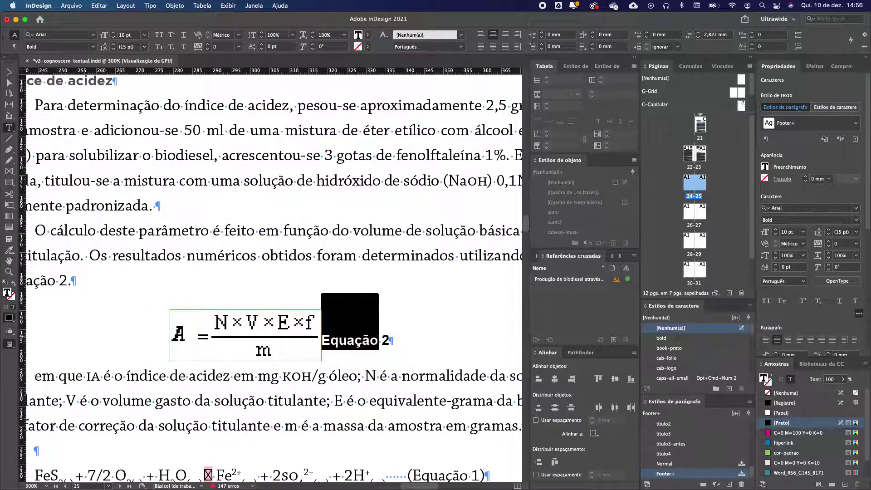
pyautogui.write('(2)')
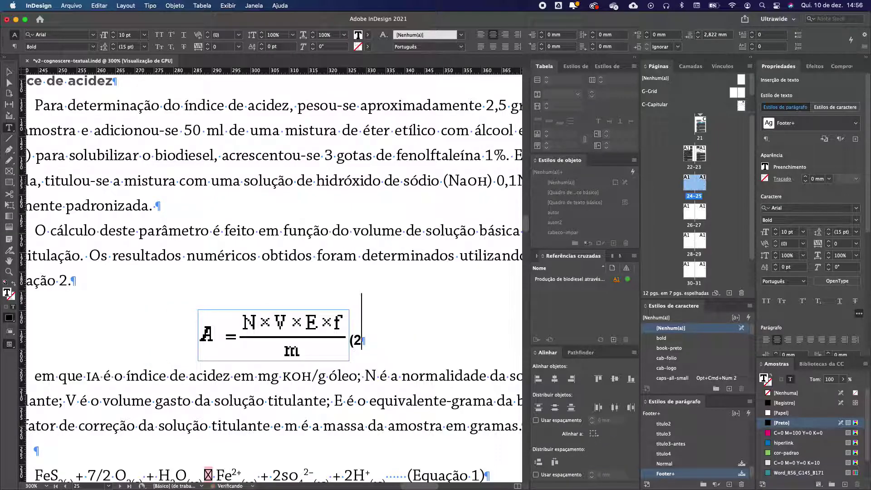
pyautogui.scroll(-5, 674, 442)
pyautogui.scroll(1, 674, 442)
pyautogui.click(667, 444)
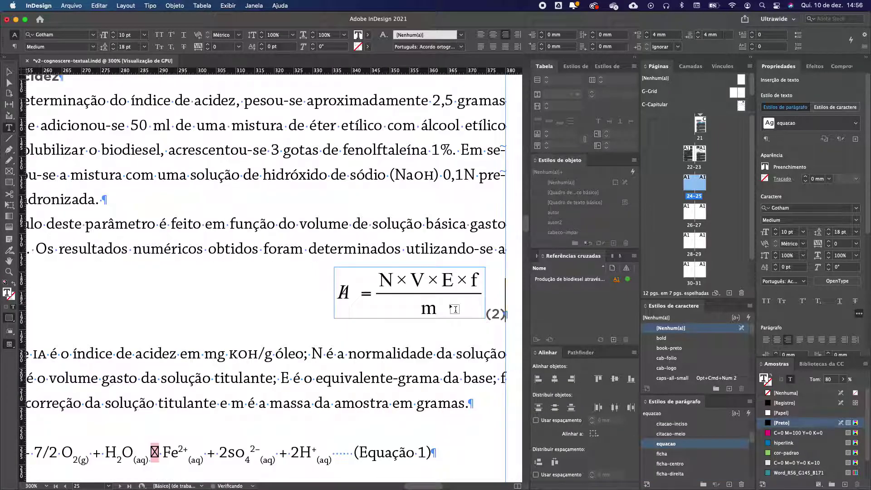
# Step: Apply the "equacao" object style to the frame of the second equation on page 25
pyautogui.press('Escape')
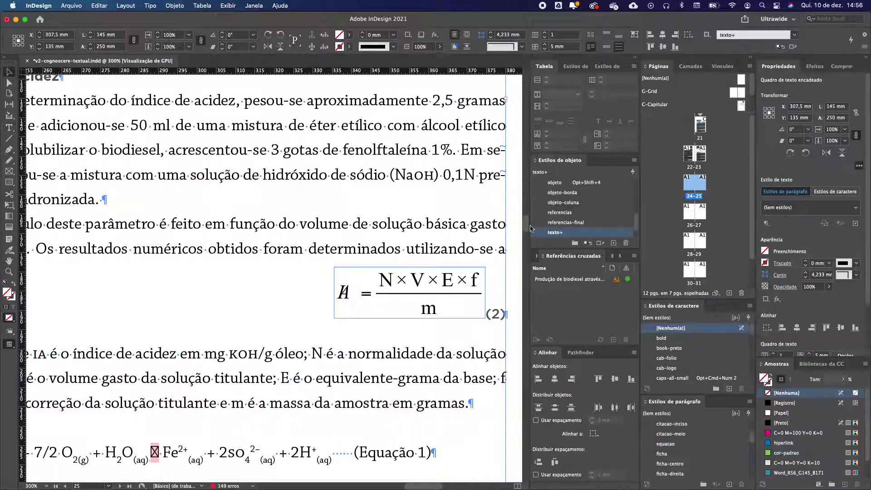
pyautogui.click(399, 277)
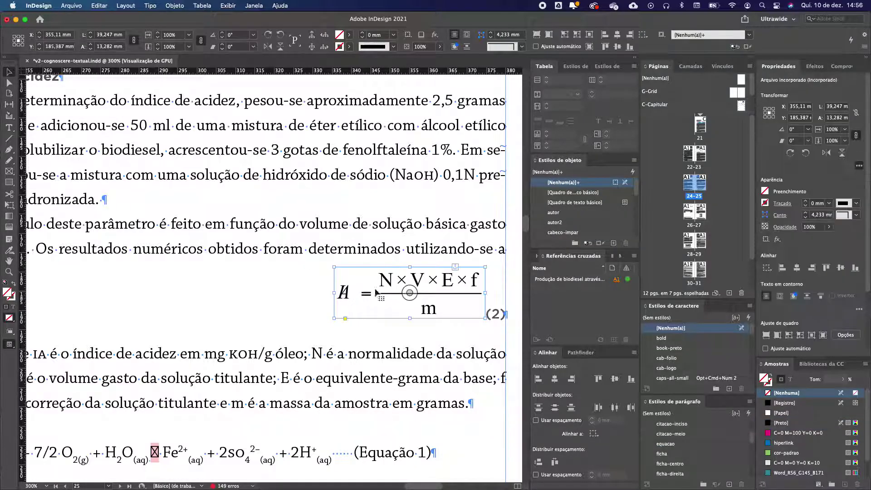
pyautogui.scroll(-5, 585, 227)
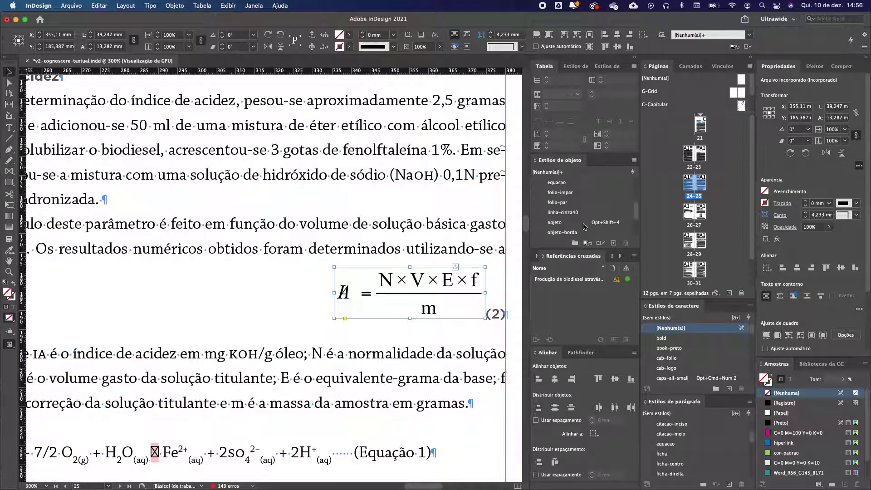
# Step: Apply the equacao object style to the fraction formula beside number (2)
pyautogui.scroll(3, 585, 227)
pyautogui.click(555, 203)
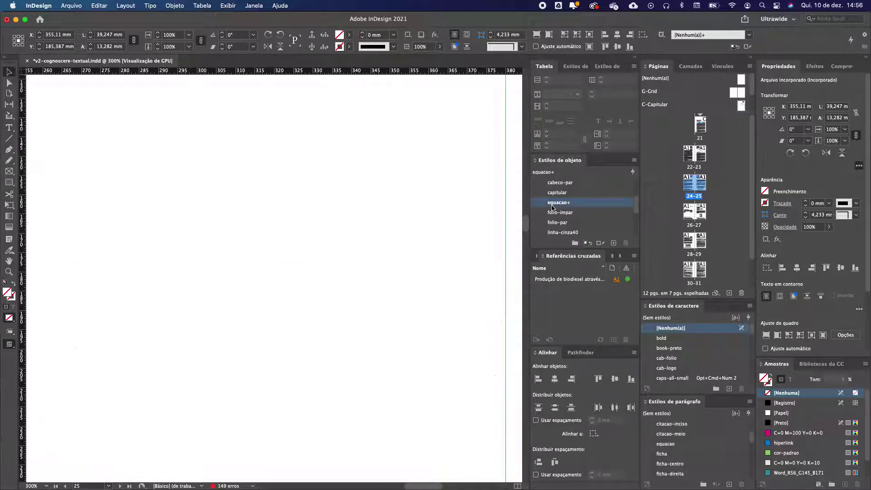
pyautogui.click(326, 236)
pyautogui.press('super+minus')
pyautogui.press('super+minus')
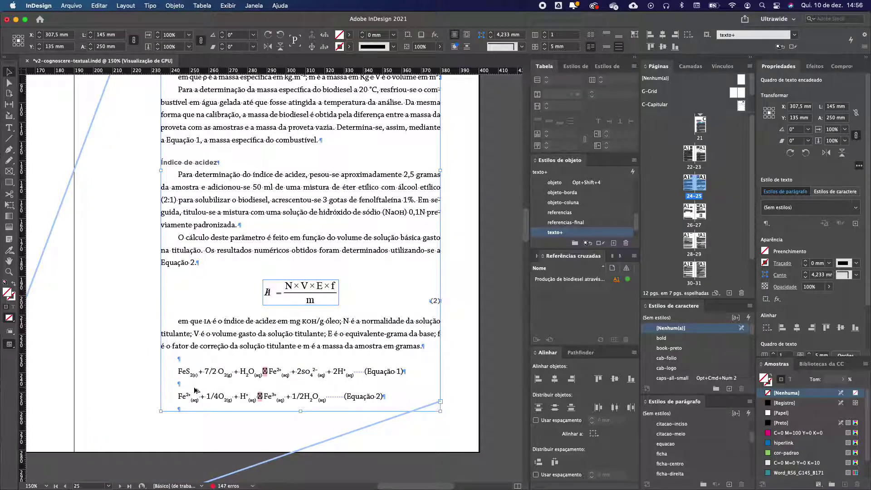
# Step: Remove the word Equação from the label of the FeS2 reaction, leaving only (1)
pyautogui.press('super+equal')
pyautogui.press('super+equal')
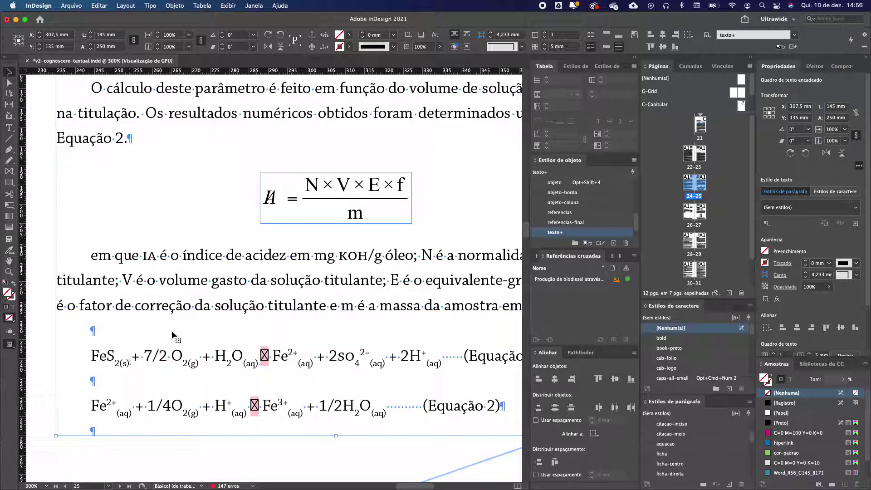
pyautogui.press('super+minus')
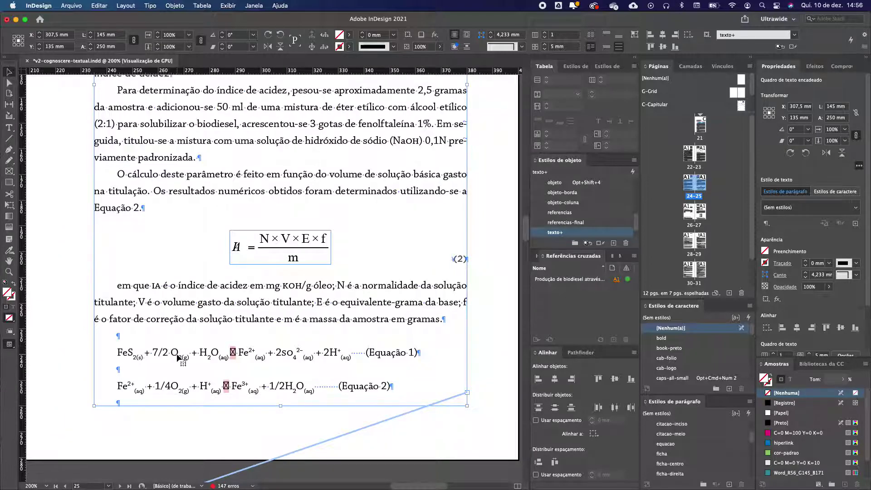
pyautogui.doubleClick(179, 359)
pyautogui.moveTo(117, 352); pyautogui.dragTo(345, 343)
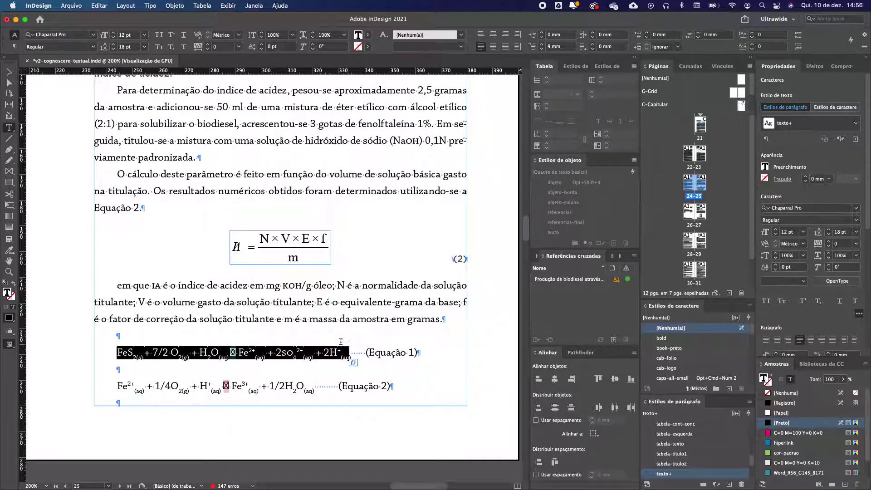
pyautogui.click(142, 338)
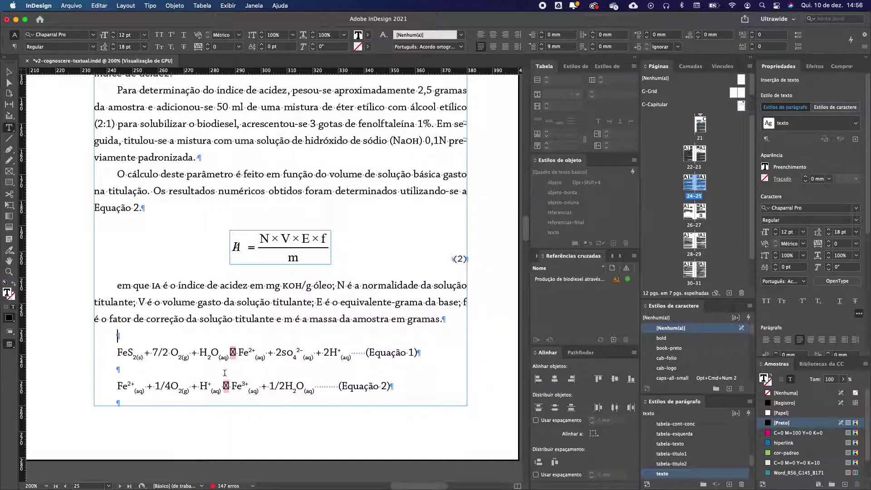
pyautogui.press('super+z')
pyautogui.press('super+4')
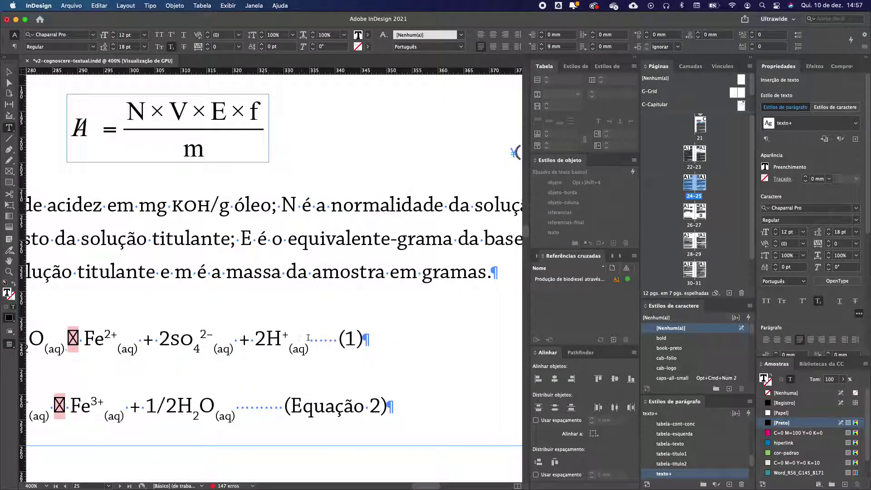
# Step: Apply the equacao paragraph style to the FeS2 reaction line numbered (1)
pyautogui.moveTo(338, 339); pyautogui.dragTo(308, 339)
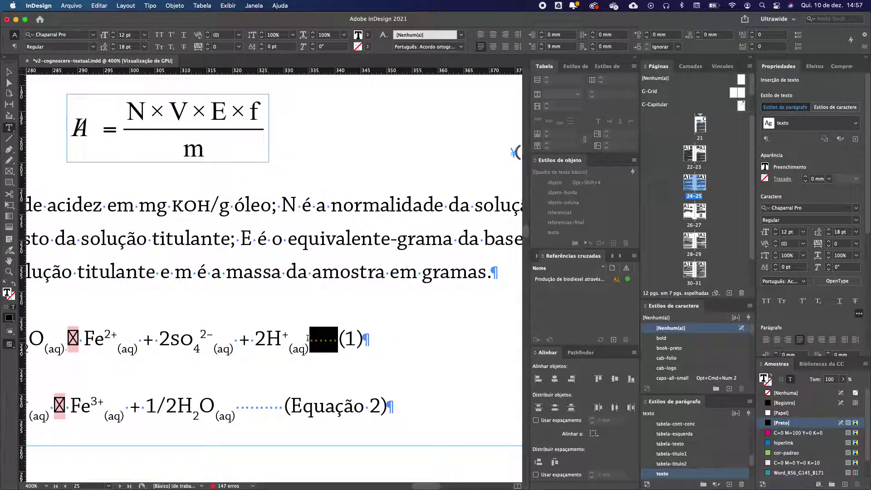
pyautogui.click(307, 338)
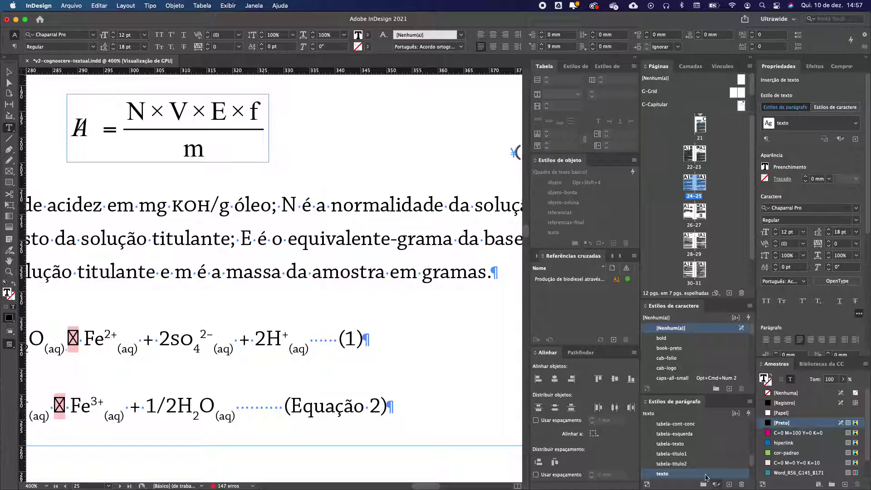
pyautogui.scroll(-3, 698, 434)
pyautogui.scroll(5, 703, 439)
pyautogui.scroll(3, 706, 450)
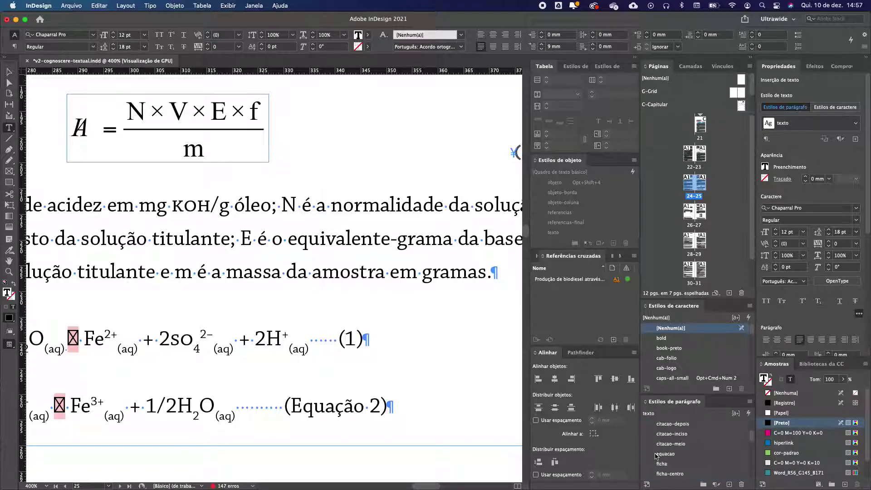
pyautogui.click(681, 454)
pyautogui.press('super+minus')
pyautogui.scroll(2, 232, 347)
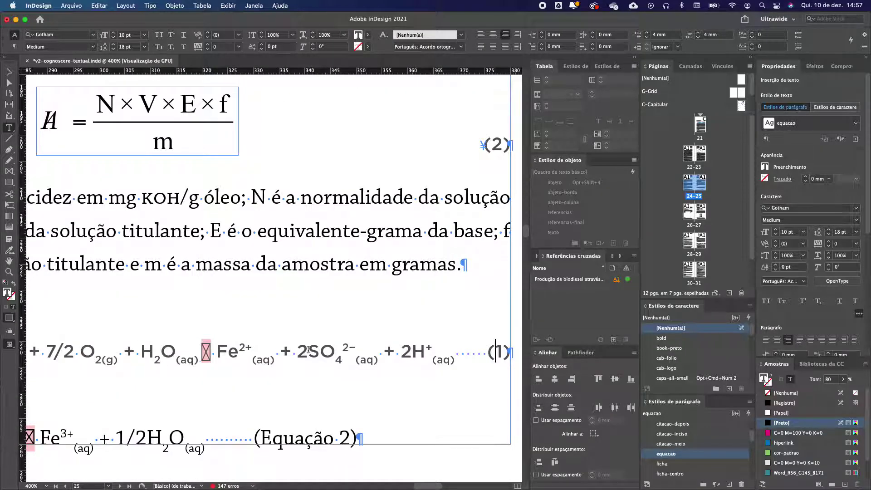
# Step: Apply the math character style to the FeS2 reaction formula, excluding its number (1)
pyautogui.moveTo(489, 352); pyautogui.dragTo(510, 352)
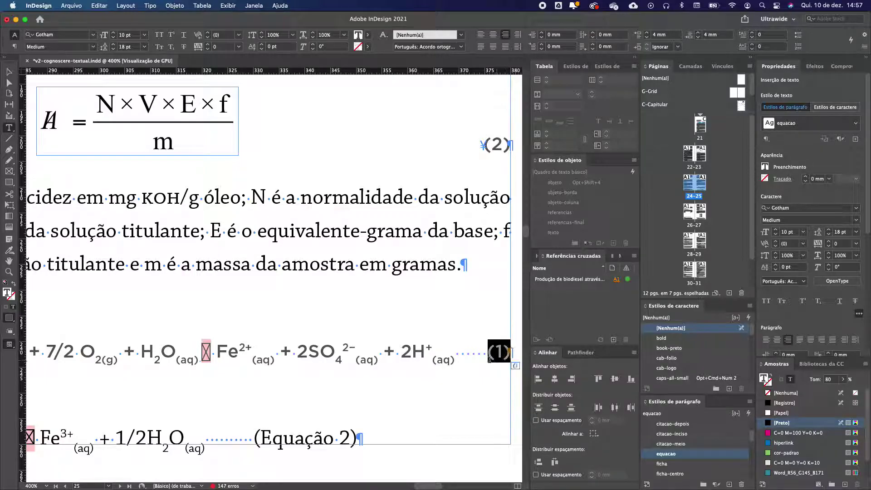
pyautogui.click(460, 355)
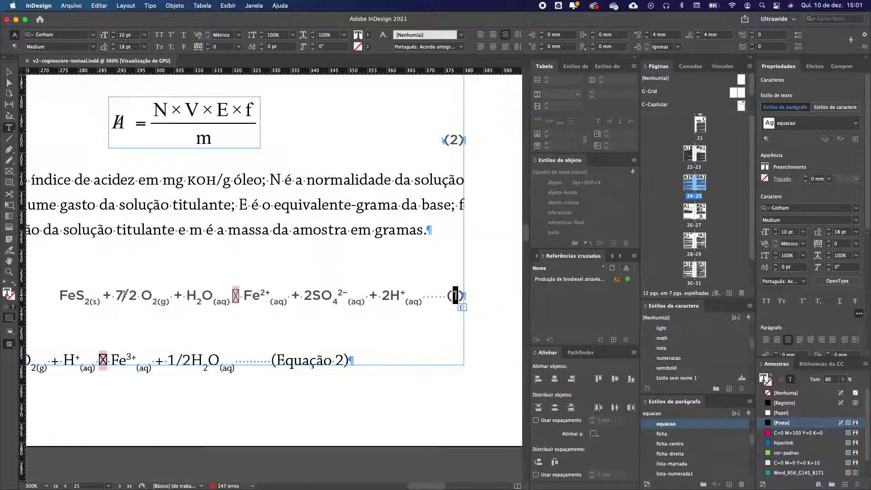
pyautogui.moveTo(54, 294); pyautogui.dragTo(418, 297)
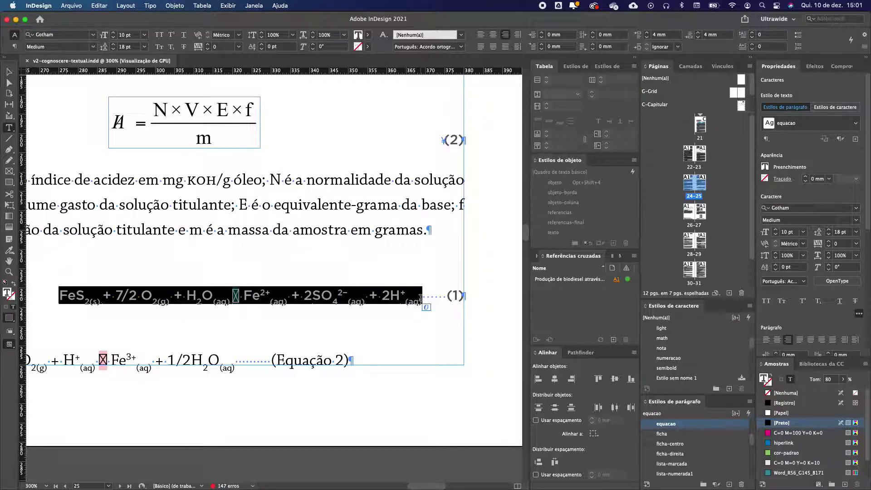
pyautogui.press('super+c')
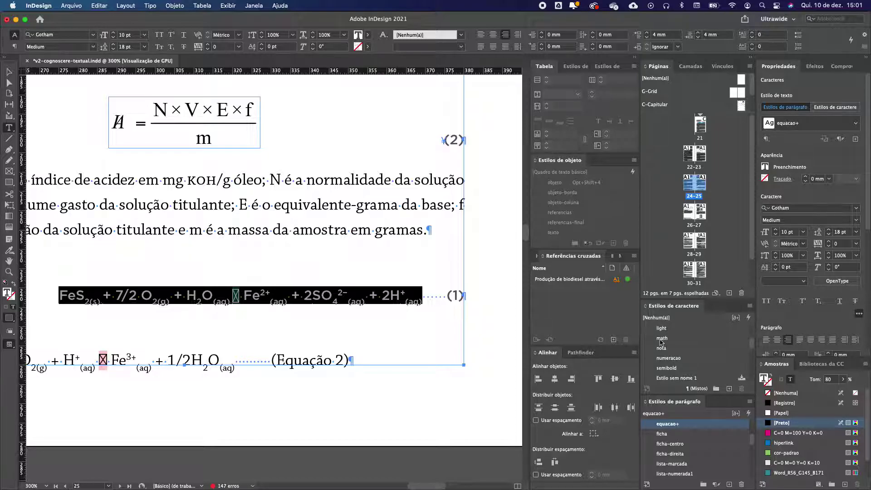
pyautogui.click(661, 339)
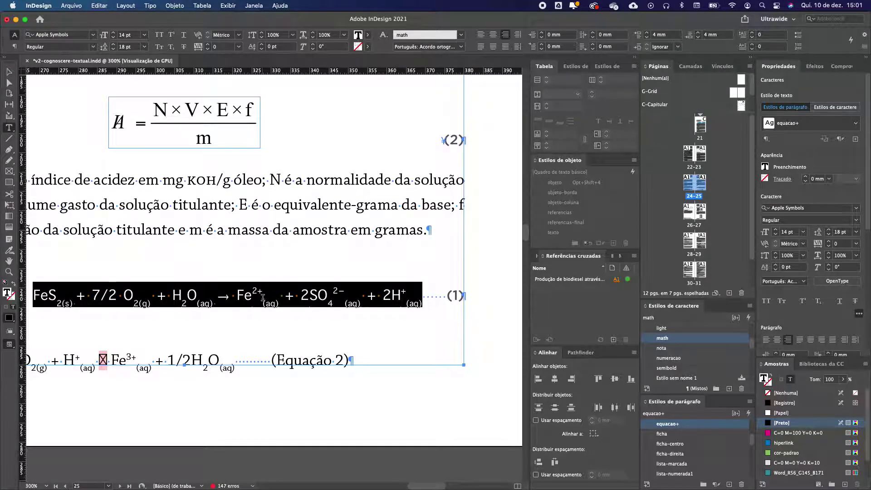
pyautogui.click(370, 295)
# Step: Replace the spaces between the first reaction and its number (1) with a right-indent tab
pyautogui.hscroll(-3, 290, 294)
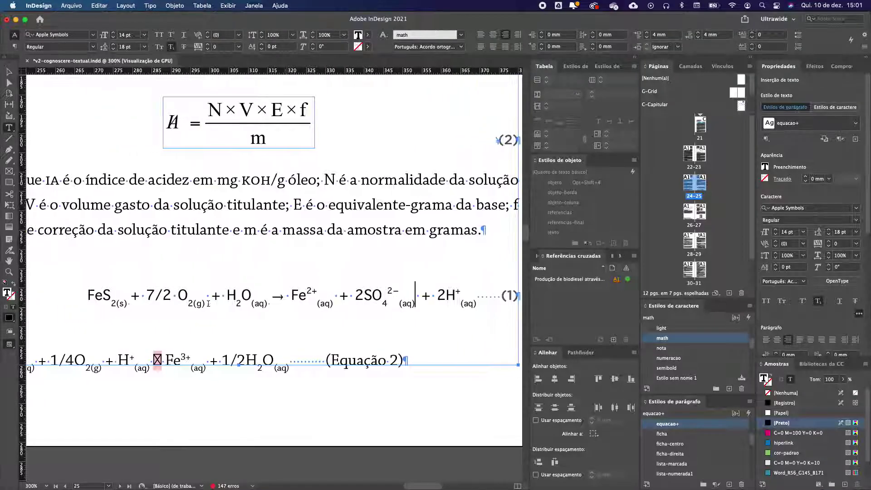
pyautogui.hscroll(-3, 228, 296)
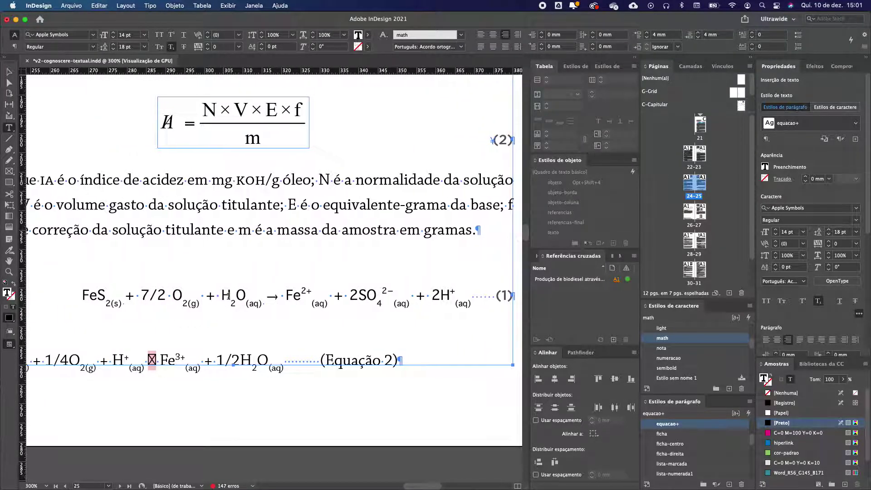
pyautogui.hscroll(10, 229, 296)
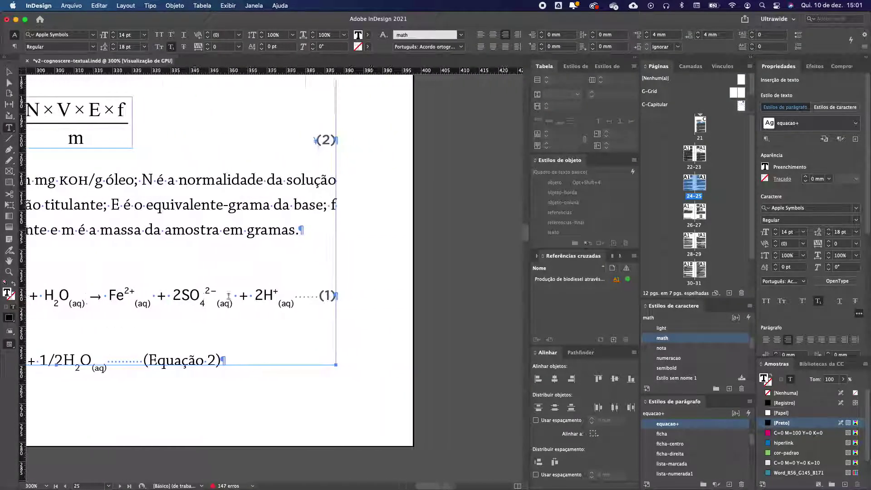
pyautogui.moveTo(275, 298); pyautogui.dragTo(297, 294)
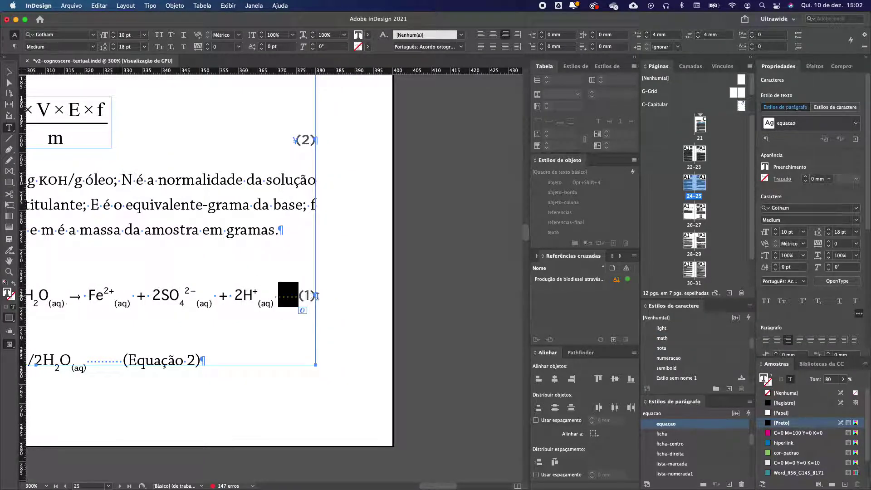
pyautogui.press('super+KP_1')
pyautogui.press('super+z')
pyautogui.press('BackSpace')
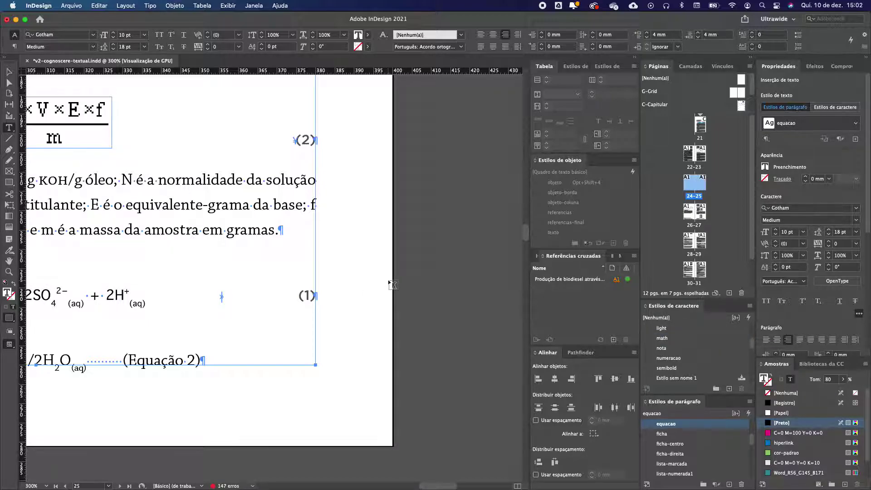
# Step: Delete the empty paragraphs before the first reaction, between the reactions and after the third one
pyautogui.hscroll(-3, 392, 284)
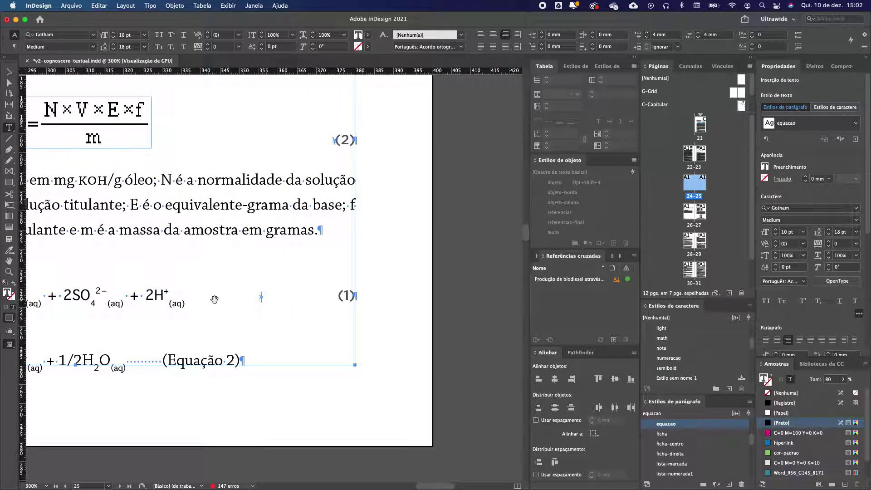
pyautogui.press('super+minus')
pyautogui.hscroll(-5, 215, 299)
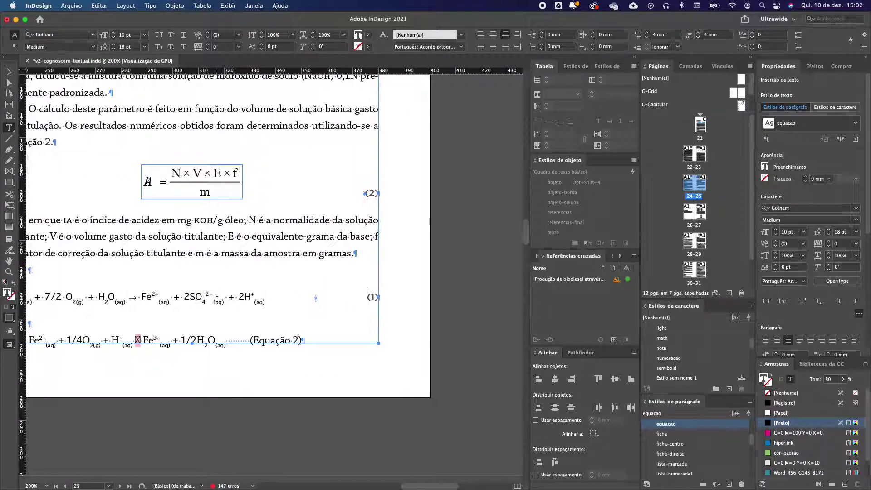
pyautogui.hscroll(-3, 217, 299)
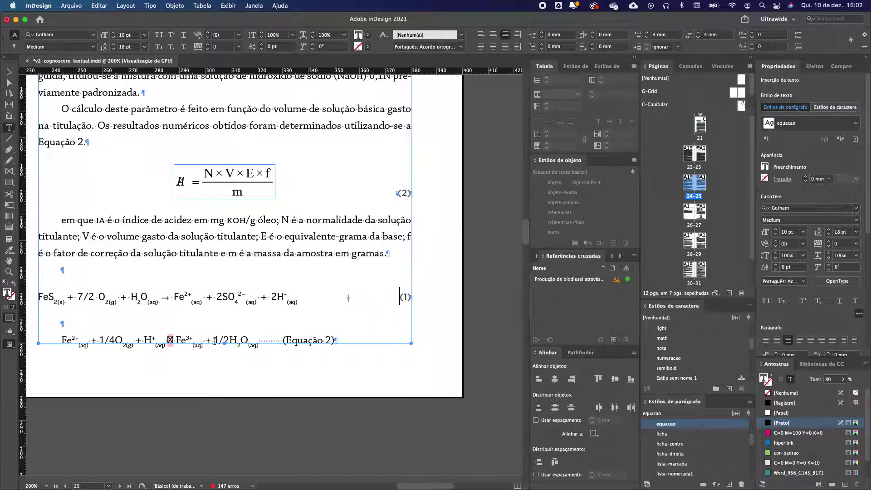
pyautogui.click(78, 271)
pyautogui.press('Delete')
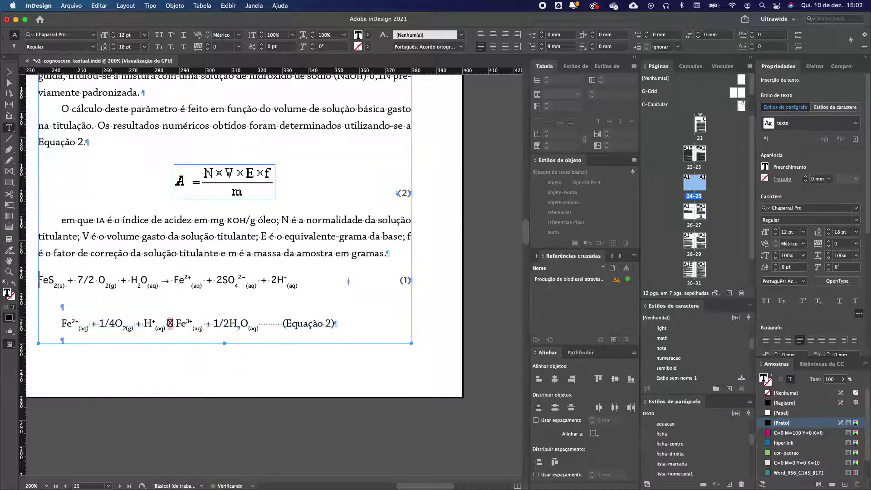
pyautogui.press('Down')
pyautogui.press('Delete')
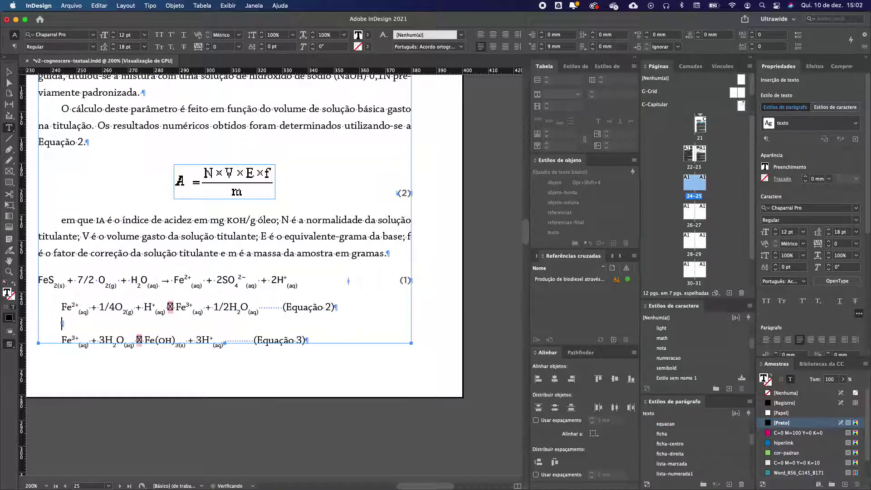
pyautogui.press('Delete')
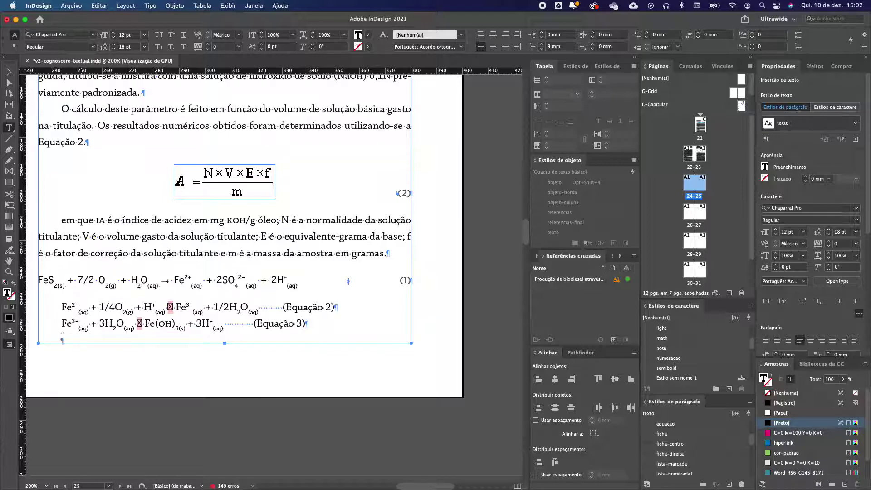
pyautogui.press('Delete')
# Step: Apply the equacao paragraph style to the reaction lines labelled Equação 2 and Equação 3
pyautogui.scroll(5, 194, 191)
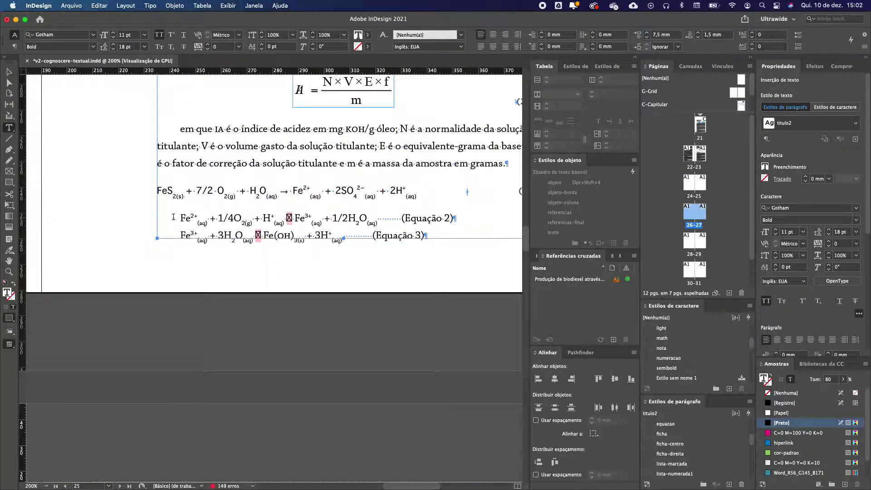
pyautogui.moveTo(173, 217); pyautogui.dragTo(428, 238)
pyautogui.scroll(2, 689, 442)
pyautogui.click(663, 446)
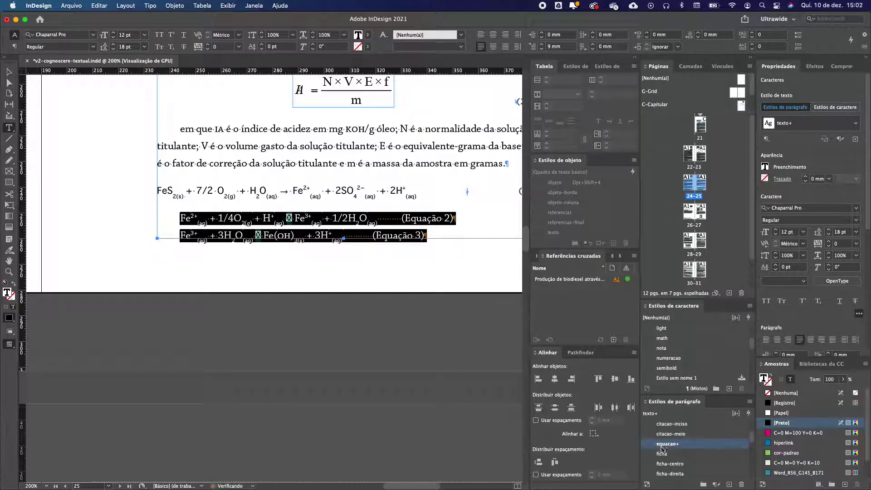
# Step: Replace the spaces before the second reaction's label with a right-indent tab and shorten the label to (2)
pyautogui.moveTo(393, 235); pyautogui.dragTo(462, 235)
pyautogui.press('Tab')
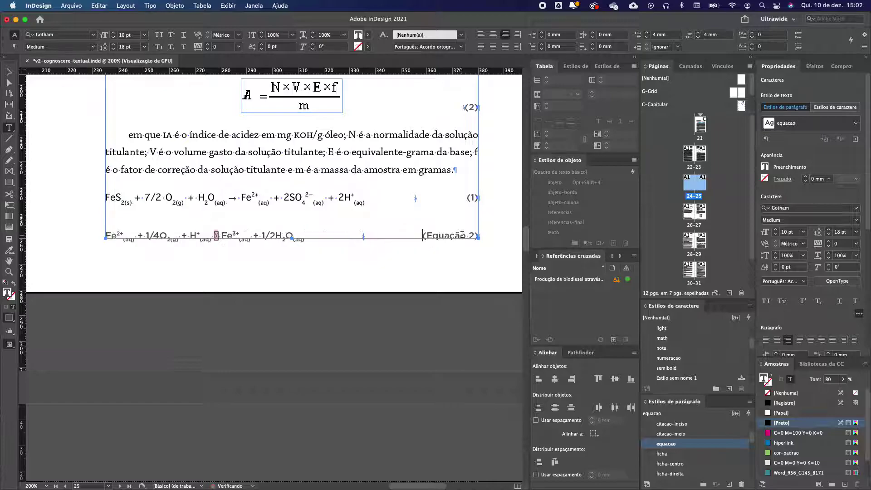
pyautogui.moveTo(428, 235); pyautogui.dragTo(466, 234)
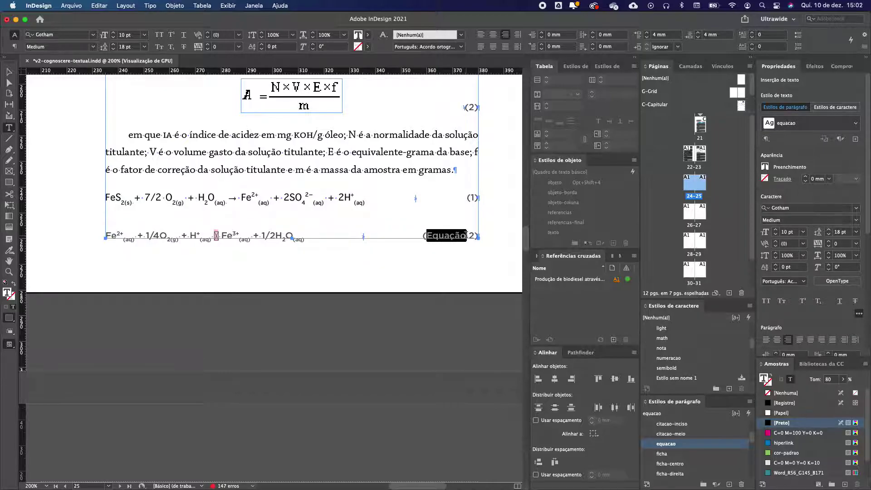
pyautogui.press('BackSpace')
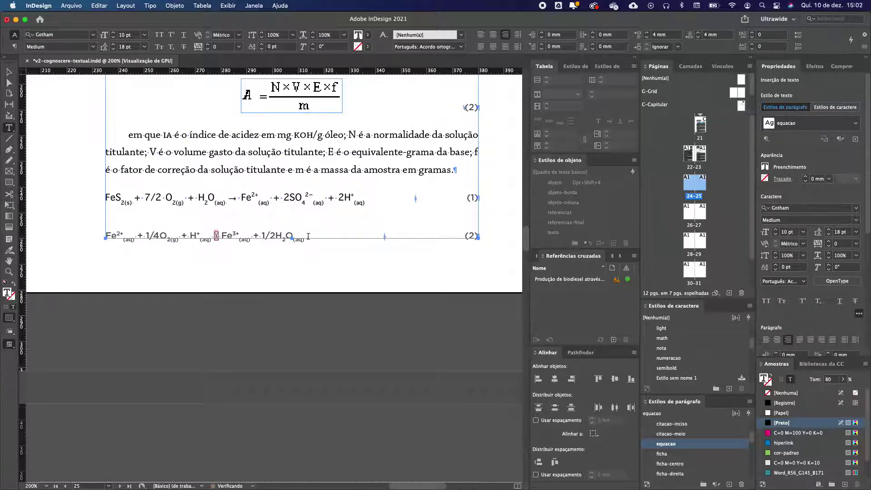
# Step: Apply the math character style to the second reaction's formula, excluding its number (2)
pyautogui.moveTo(305, 236); pyautogui.dragTo(105, 236)
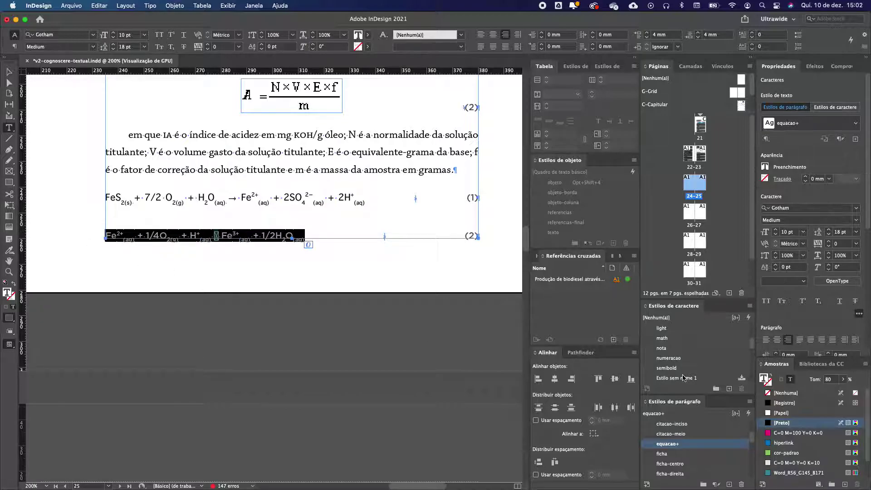
pyautogui.click(662, 338)
# Step: Replace the spaces before the (Equação 3) label on page 26 with a right-indent tab
pyautogui.scroll(-10, 289, 219)
pyautogui.hscroll(-5, 289, 219)
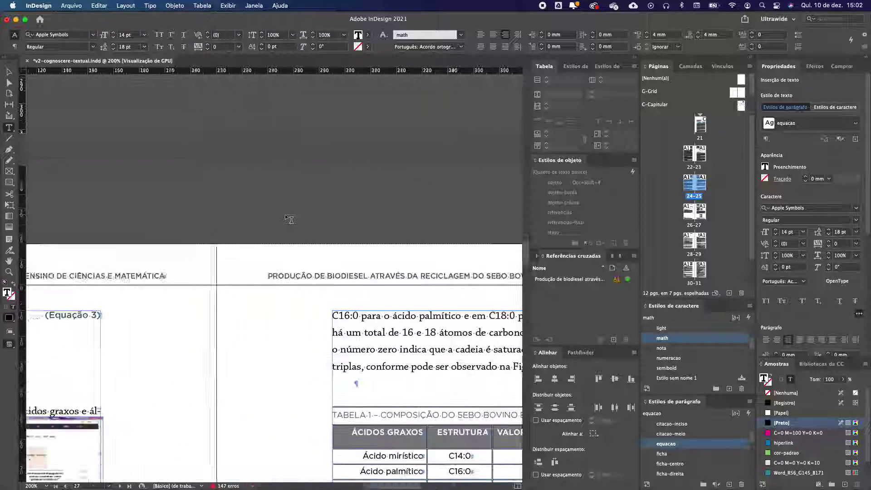
pyautogui.hscroll(-10, 289, 219)
pyautogui.moveTo(343, 317); pyautogui.dragTo(377, 317)
pyautogui.hotkey('shift', 'Tab')
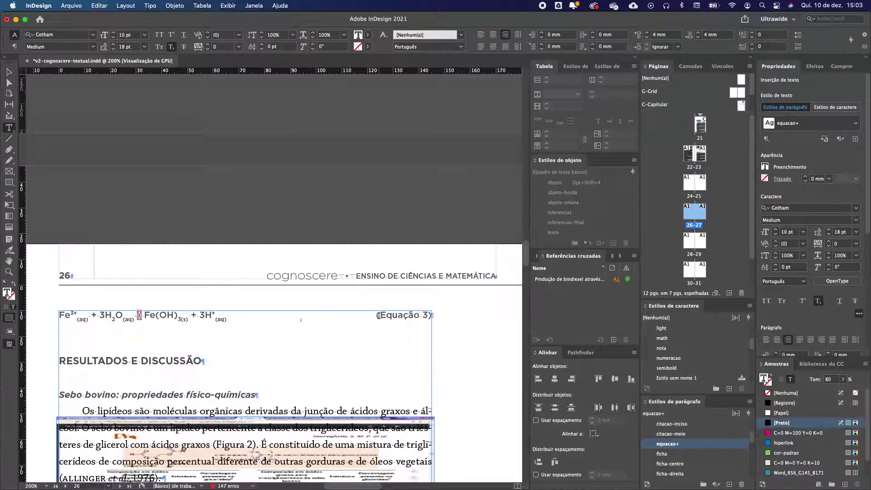
# Step: Shorten the page 26 reaction's label to (3) and apply the math character style to its formula, excluding the number
pyautogui.moveTo(379, 314); pyautogui.dragTo(422, 315)
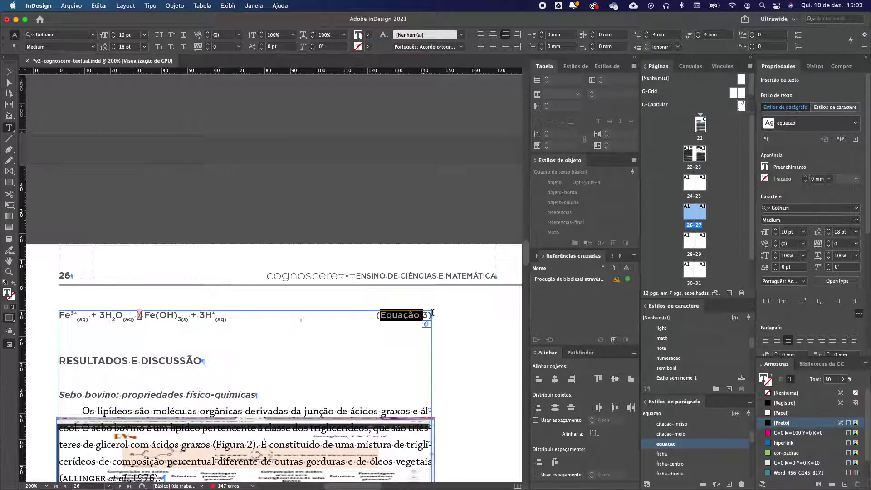
pyautogui.press('BackSpace')
pyautogui.moveTo(59, 315); pyautogui.dragTo(226, 319)
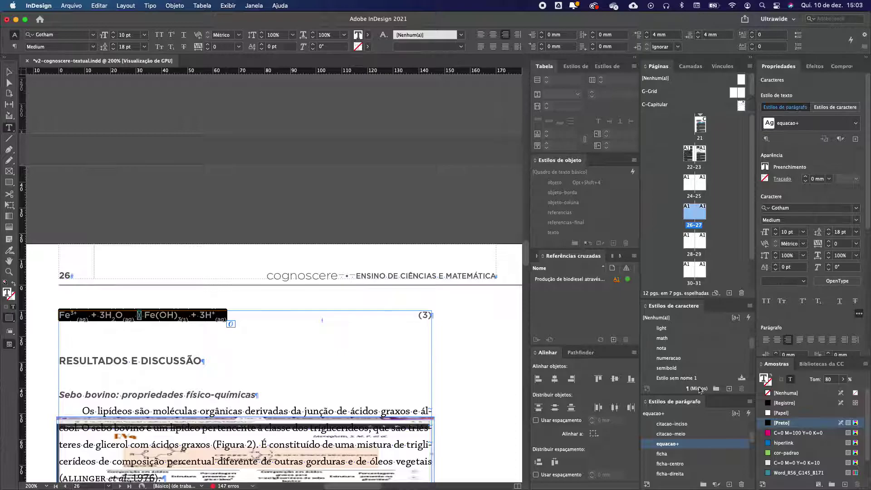
pyautogui.click(60, 360)
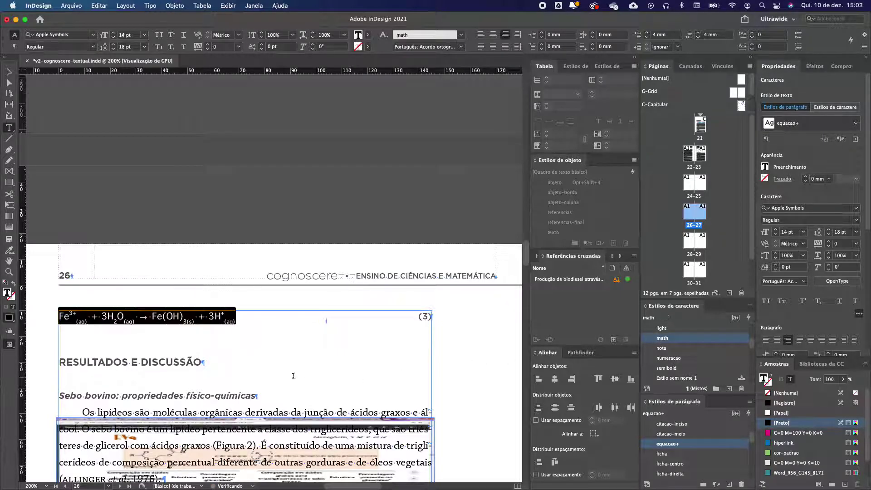
# Step: Fill the Figure 2 image frame proportionally with its content, and fit the frame to the content
pyautogui.scroll(-4, 55, 361)
pyautogui.scroll(3, 55, 361)
pyautogui.scroll(3, 53, 161)
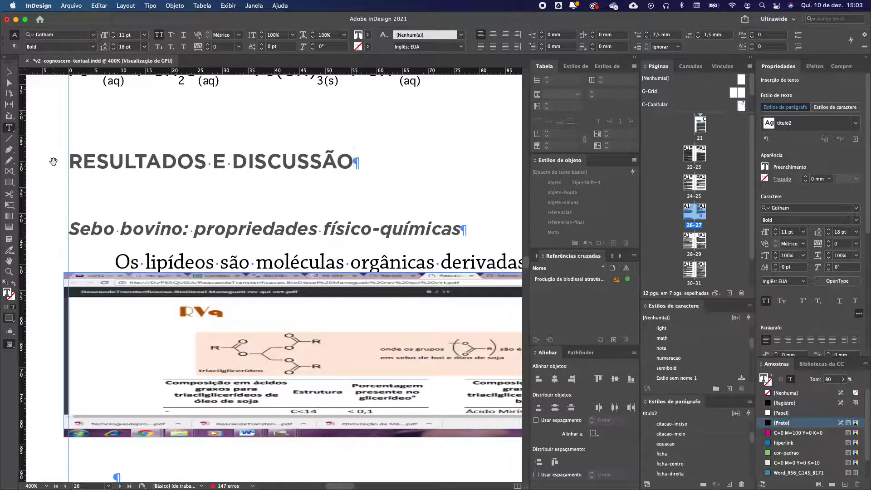
pyautogui.scroll(-2, 53, 162)
pyautogui.click(7, 73)
pyautogui.click(360, 264)
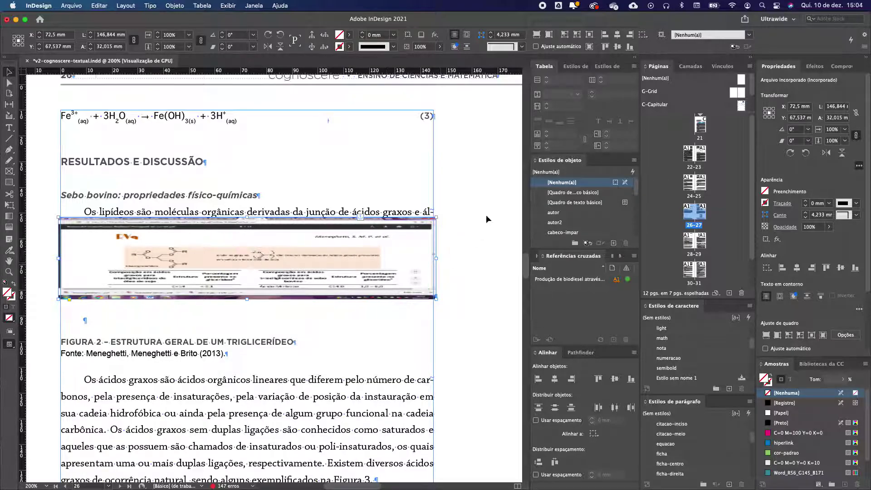
pyautogui.click(537, 36)
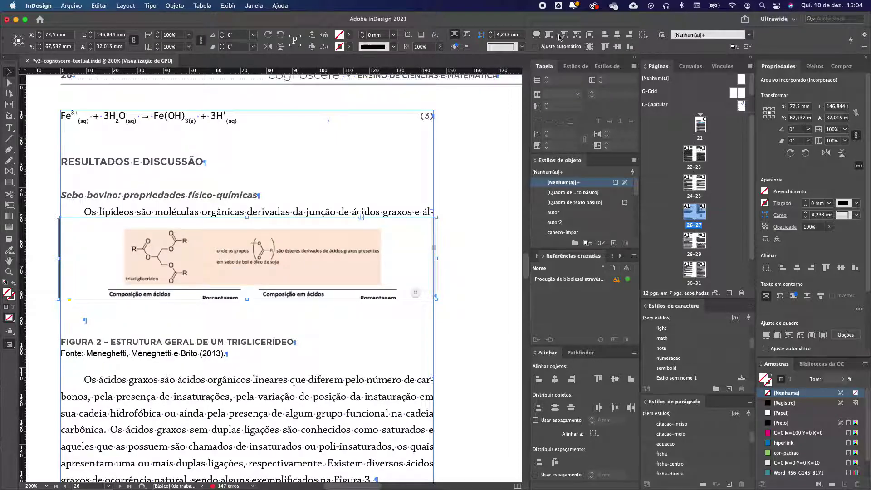
pyautogui.click(576, 37)
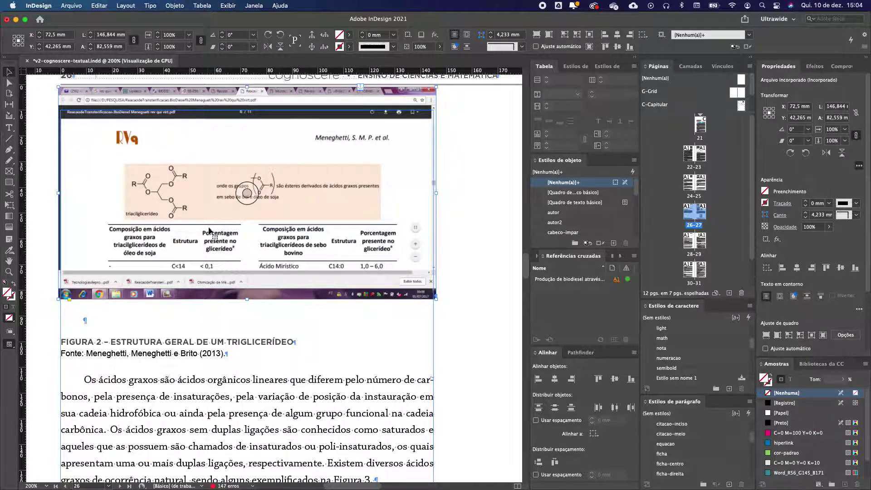
# Step: Apply the objeto object style to the Figure 2 image on page 26
pyautogui.scroll(4, 224, 251)
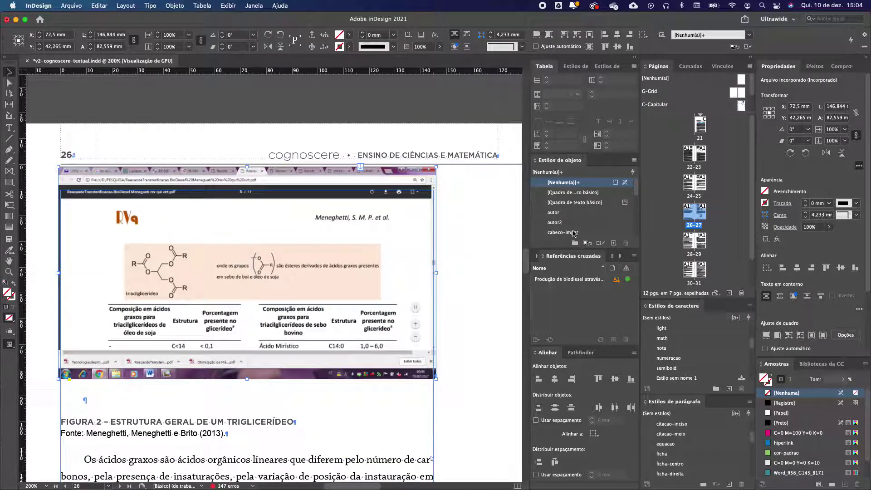
pyautogui.scroll(-5, 575, 223)
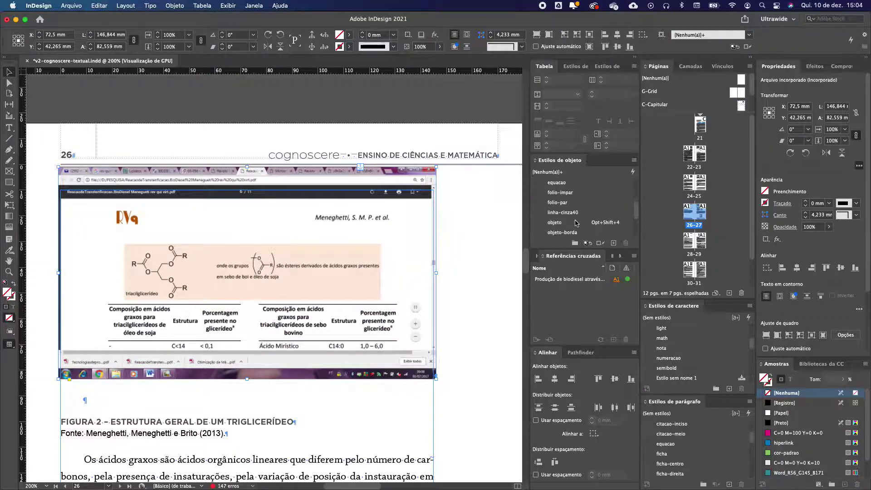
pyautogui.click(564, 214)
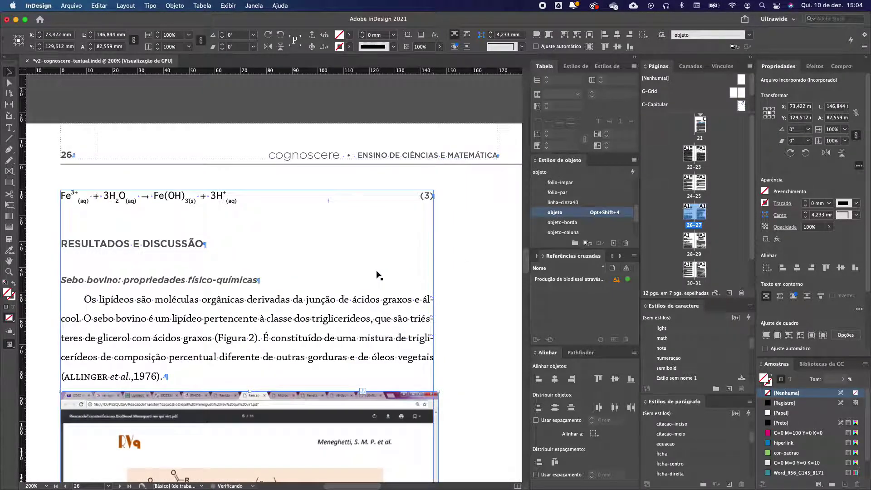
pyautogui.scroll(-8, 376, 274)
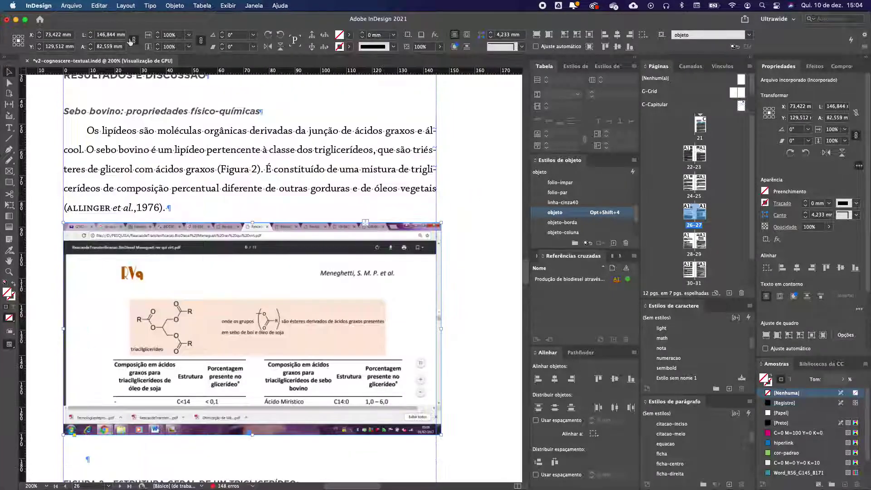
# Step: Reduce the Figure 2 image frame's width to 145 mm and fill the frame proportionally with its content
pyautogui.click(90, 38)
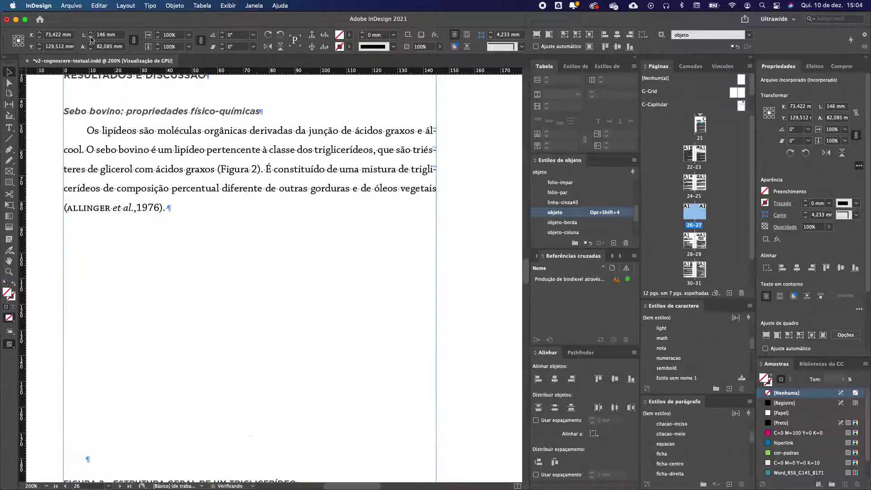
pyautogui.click(90, 38)
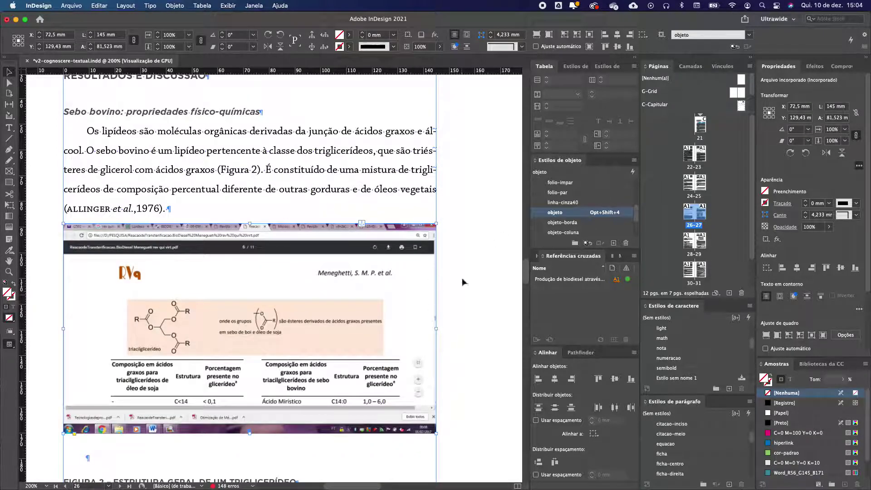
pyautogui.click(538, 36)
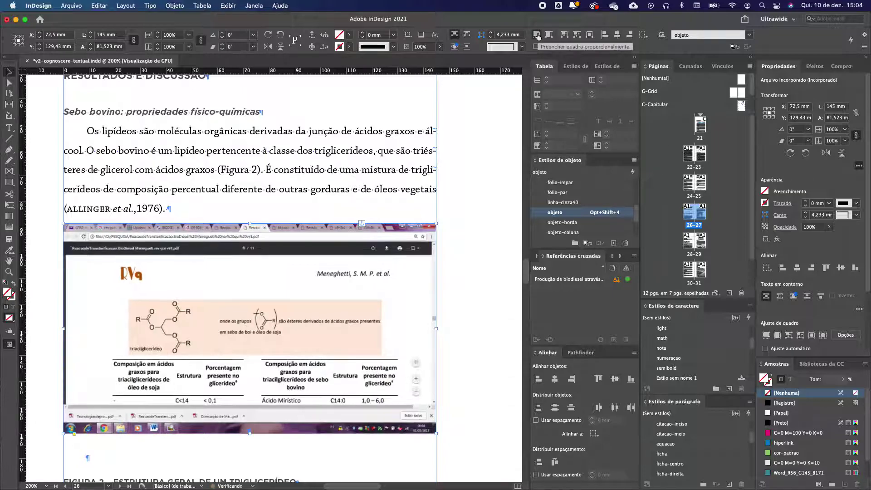
pyautogui.scroll(2, 585, 204)
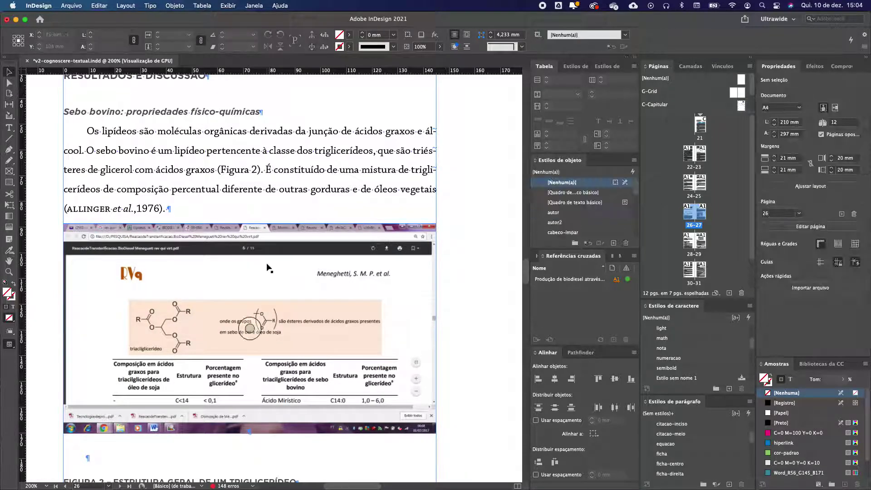
# Step: Crop the Figure 2 frame to about 142 by 58 mm, trimming the screenshot's browser bars and taskbar
pyautogui.moveTo(250, 223); pyautogui.dragTo(249, 258)
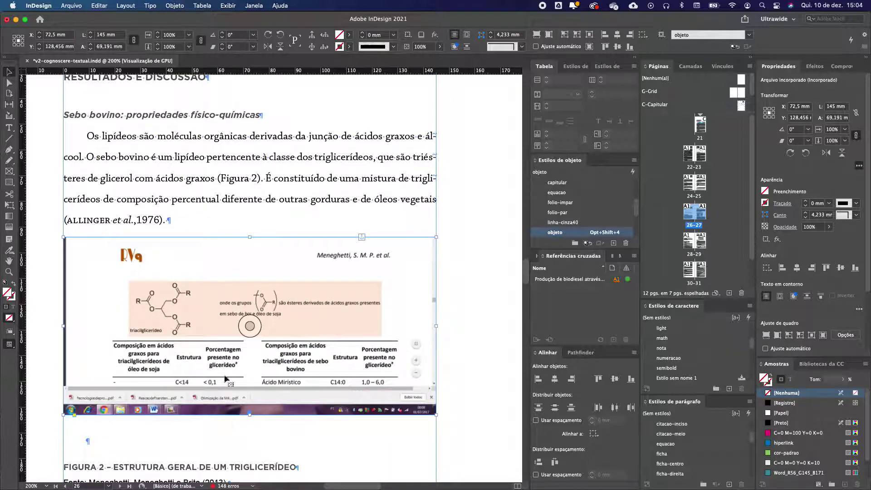
pyautogui.moveTo(248, 413); pyautogui.dragTo(249, 387)
pyautogui.moveTo(436, 325); pyautogui.dragTo(431, 325)
pyautogui.moveTo(64, 323); pyautogui.dragTo(64, 323)
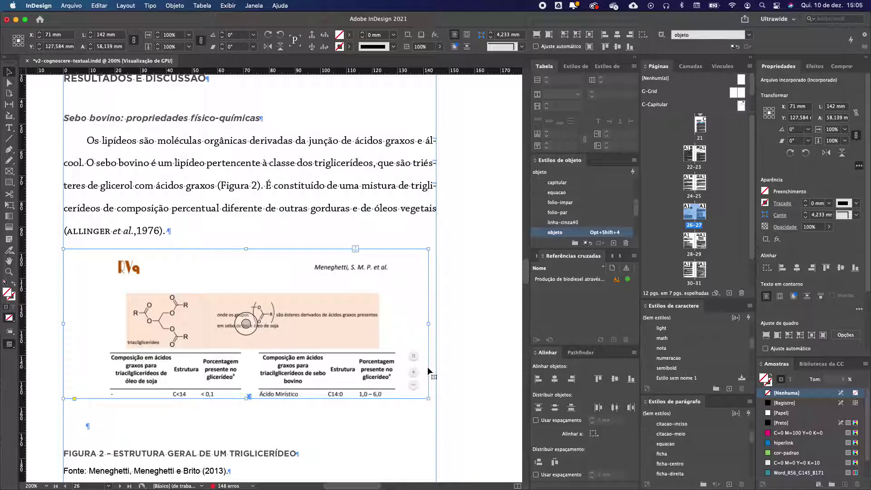
# Step: Turn on auto-fit for the Figure 2 image and enlarge its frame to the 145 mm column width
pyautogui.click(536, 47)
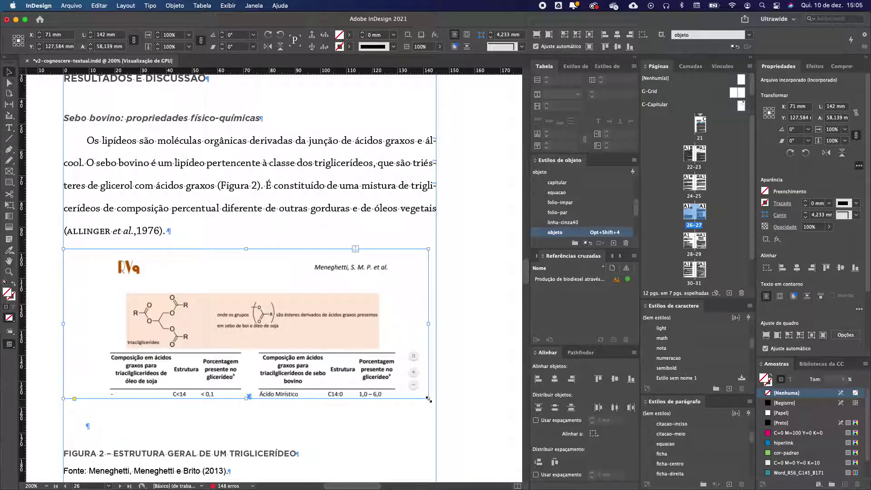
pyautogui.moveTo(428, 399); pyautogui.dragTo(436, 399)
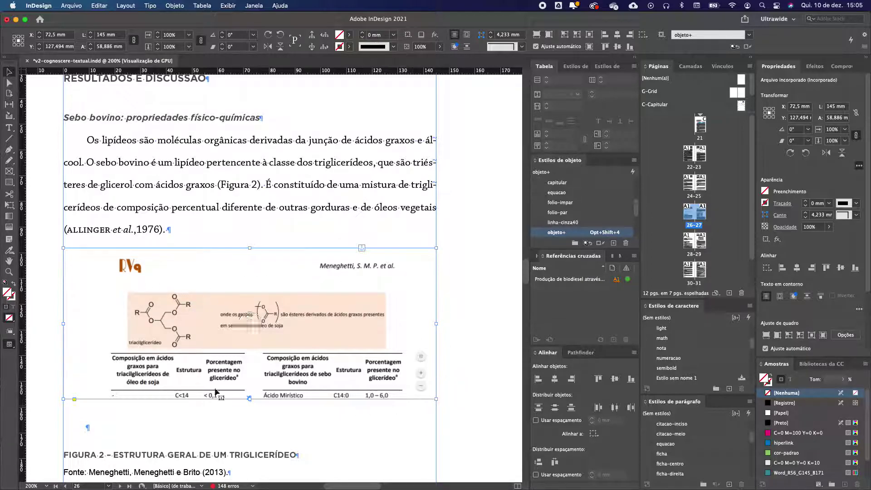
pyautogui.click(250, 320)
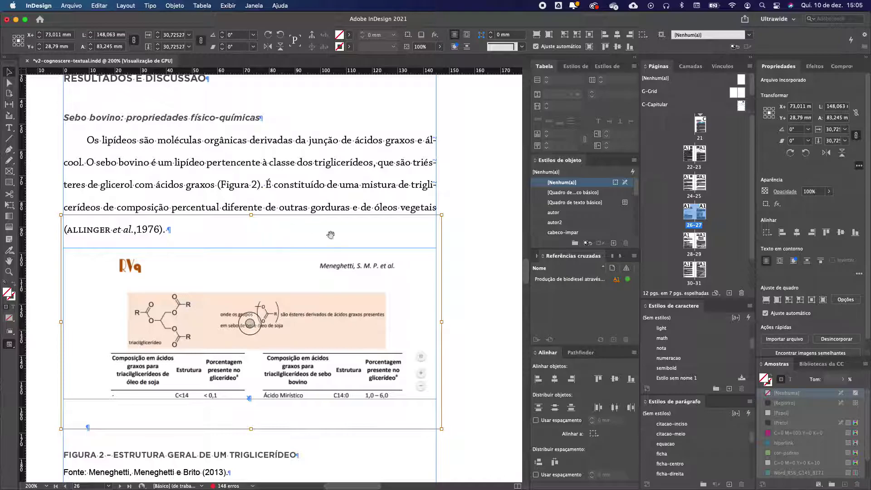
pyautogui.press('Escape')
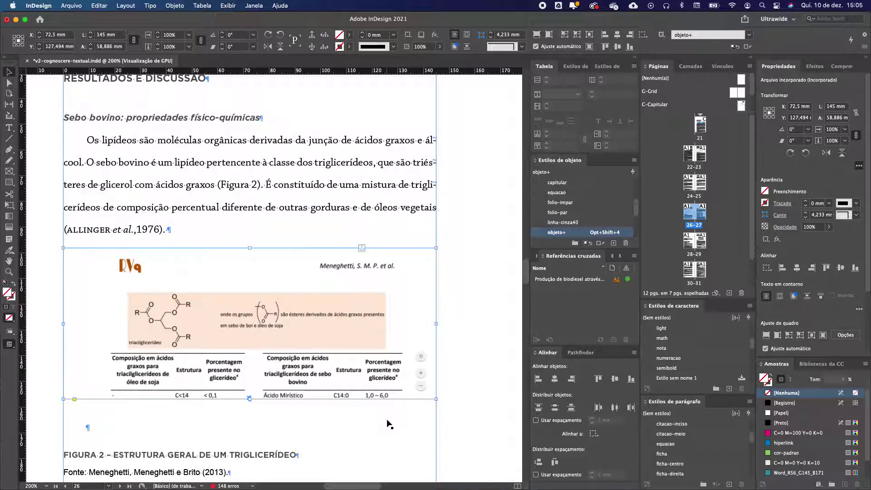
# Step: Move the Figure 2 title above the image, directly after the Allinger paragraph, and remove the leftover empty paragraph
pyautogui.doubleClick(62, 452)
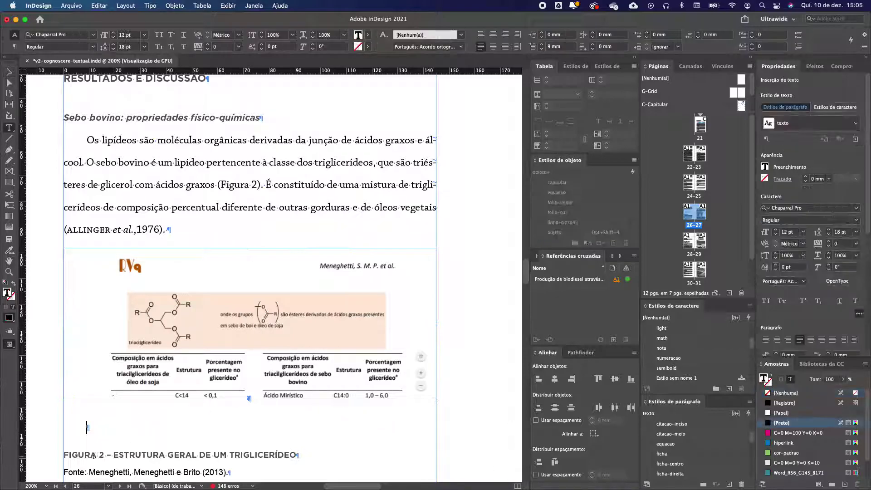
pyautogui.moveTo(61, 453); pyautogui.dragTo(308, 454)
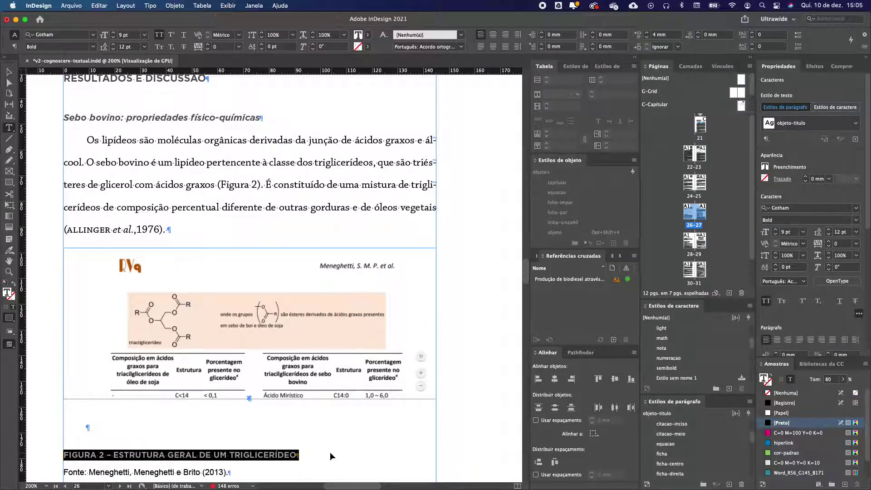
pyautogui.press('super+x')
pyautogui.click(174, 244)
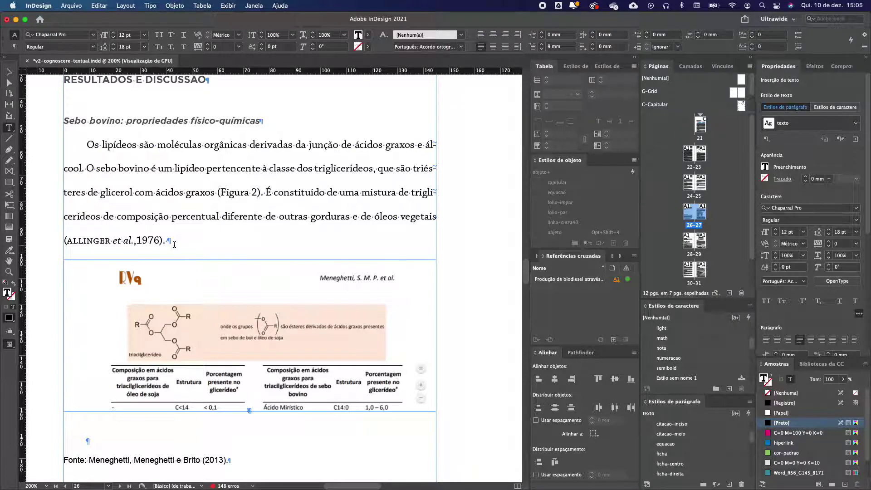
pyautogui.press('Return')
pyautogui.press('super+v')
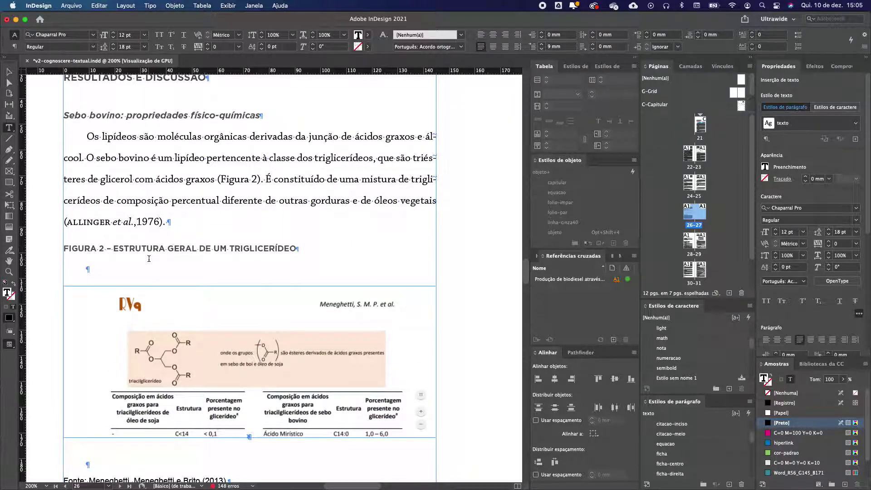
pyautogui.press('BackSpace')
# Step: Delete the empty paragraph below Figure 2 and reapply objeto-descricao to the source line, clearing its overrides
pyautogui.scroll(-2, 298, 347)
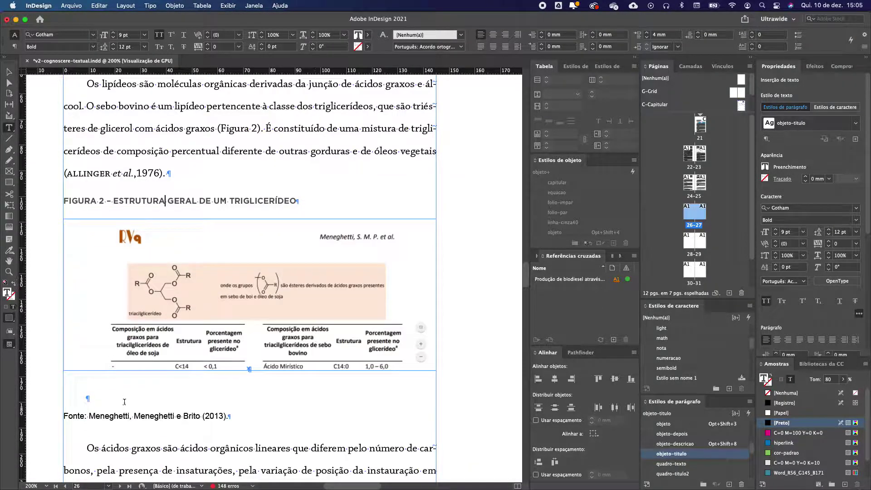
pyautogui.click(125, 401)
pyautogui.press('Delete')
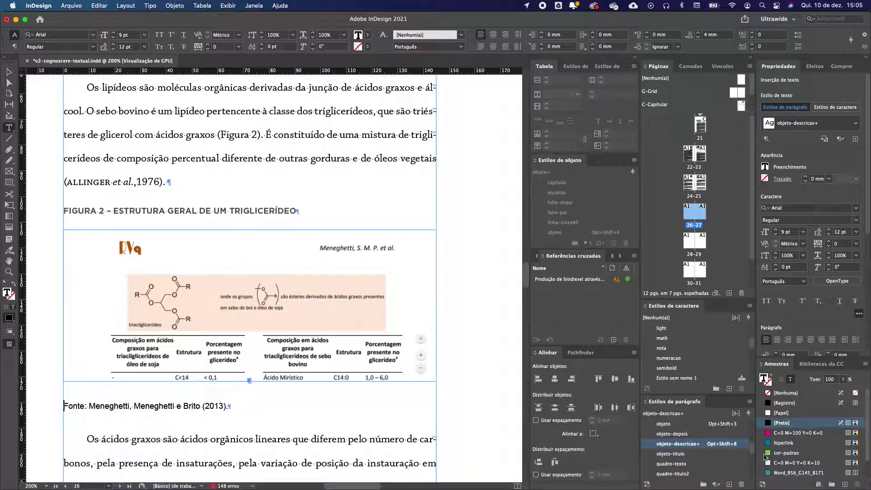
pyautogui.keyDown('alt'); pyautogui.click(652, 444); pyautogui.keyUp('alt')
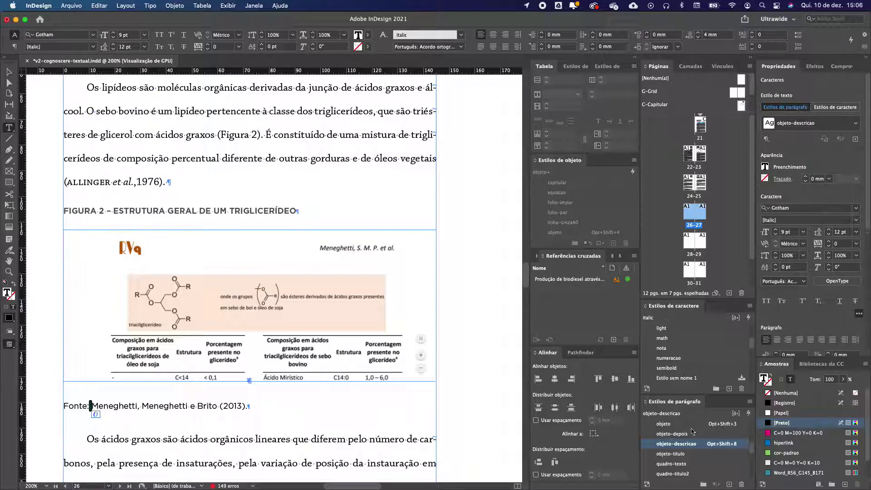
# Step: Remove the italic character style from the space after "Fonte:" in Figure 2's source line by applying [Nenhum(a)]
pyautogui.scroll(5, 685, 346)
pyautogui.click(675, 328)
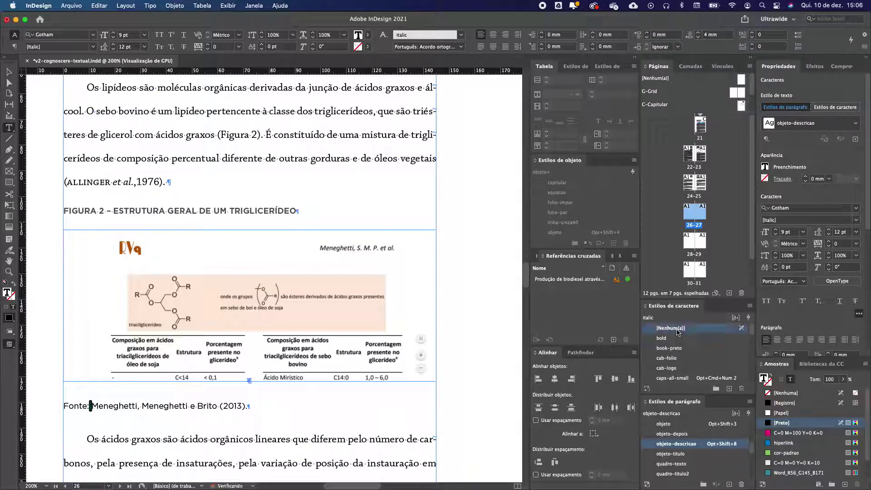
pyautogui.press('super+shift+a')
pyautogui.press('super+1')
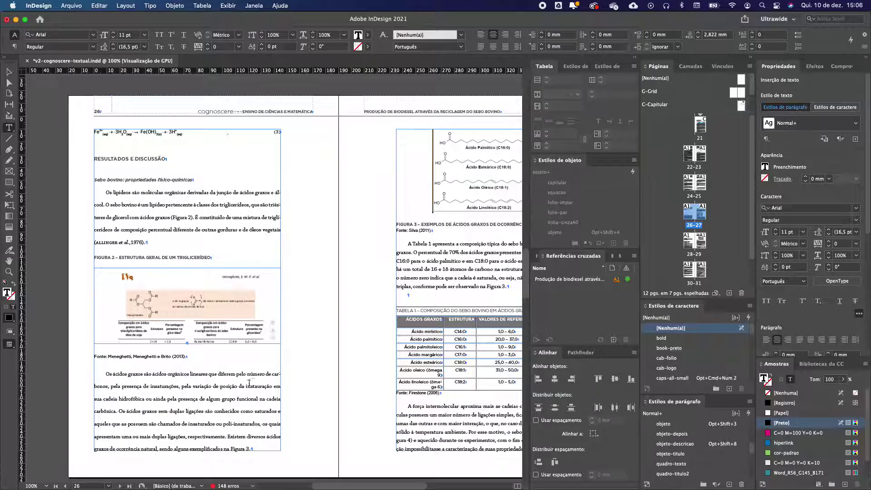
# Step: Set the space after the FeS chemical equation numbered (1), at the end of page 25, to 0 mm
pyautogui.scroll(10, 254, 370)
pyautogui.hscroll(5, 318, 294)
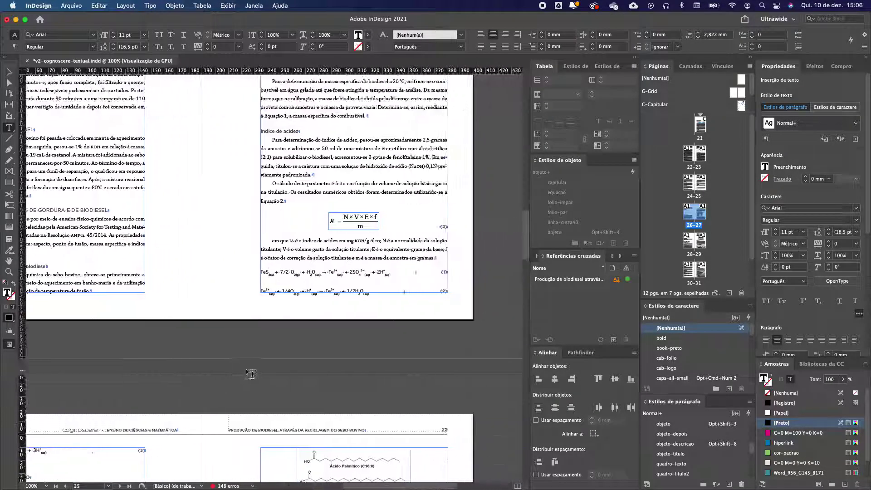
pyautogui.scroll(1, 397, 248)
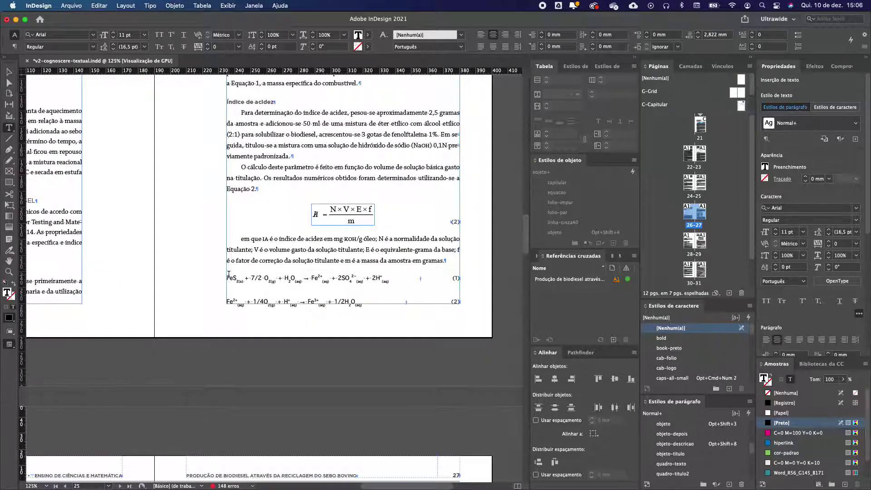
pyautogui.moveTo(228, 278); pyautogui.dragTo(456, 305)
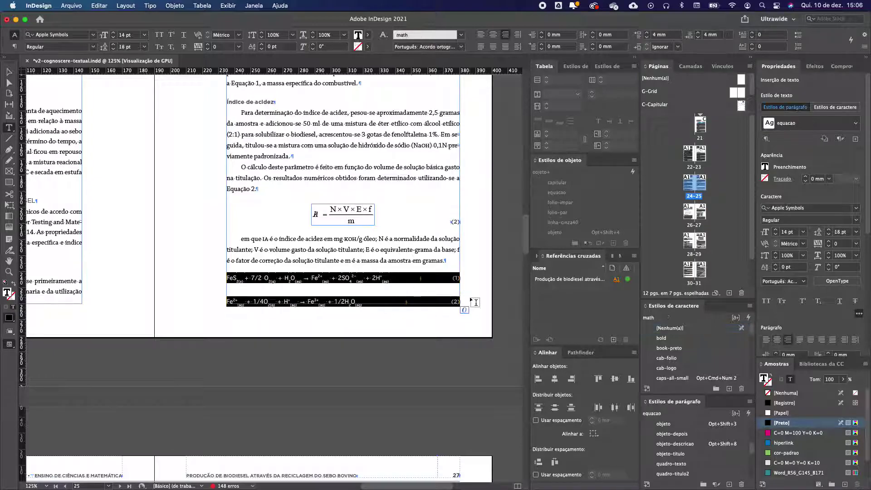
pyautogui.scroll(-10, 452, 288)
pyautogui.scroll(9, 362, 256)
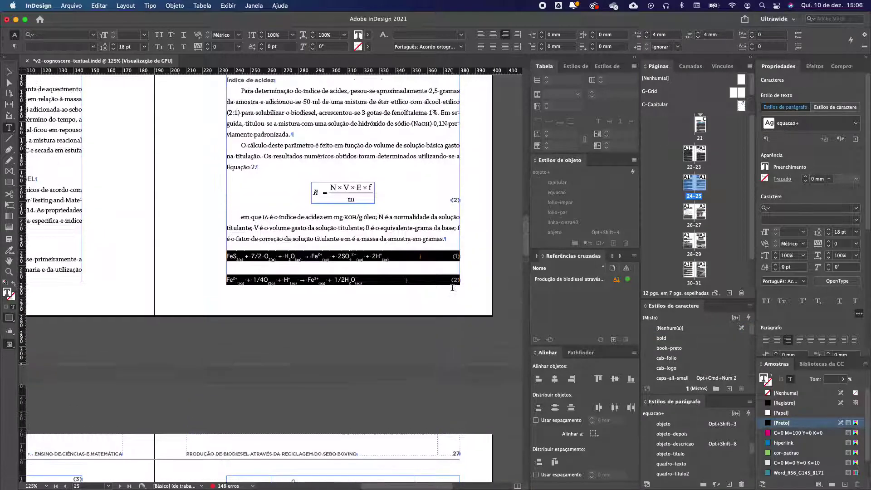
pyautogui.click(293, 256)
pyautogui.tripleClick(226, 256)
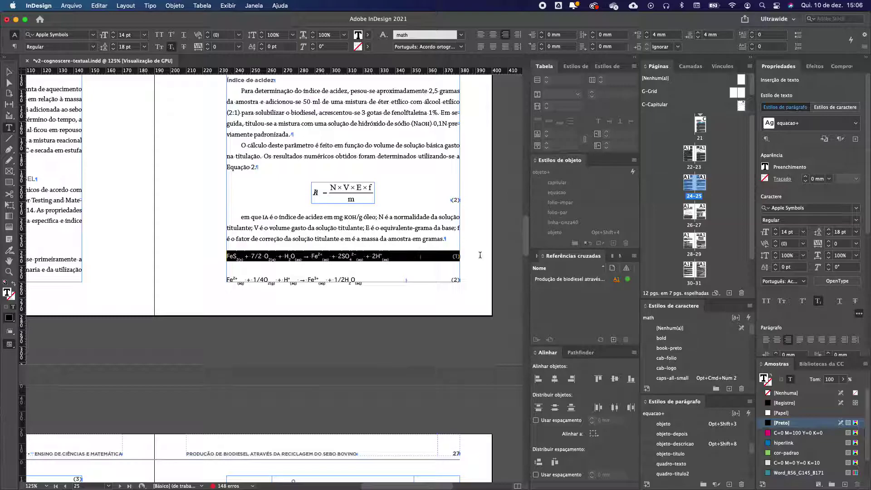
pyautogui.click(718, 37)
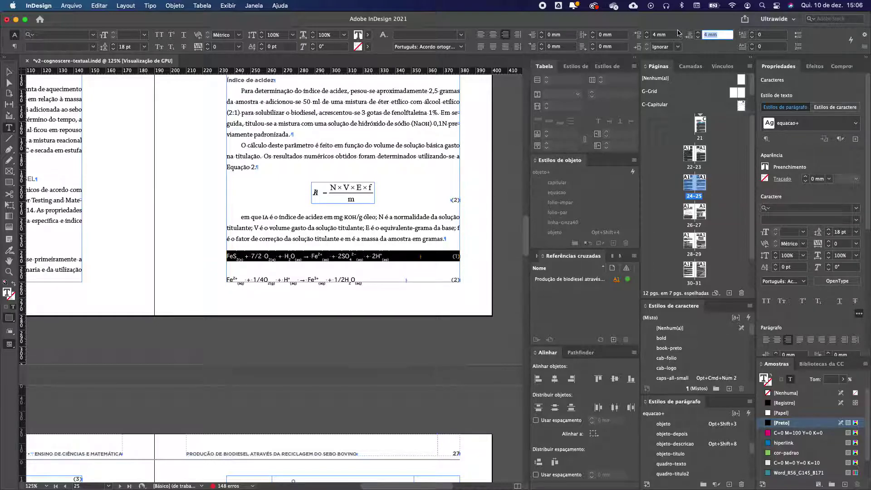
pyautogui.write('0')
pyautogui.press('Return')
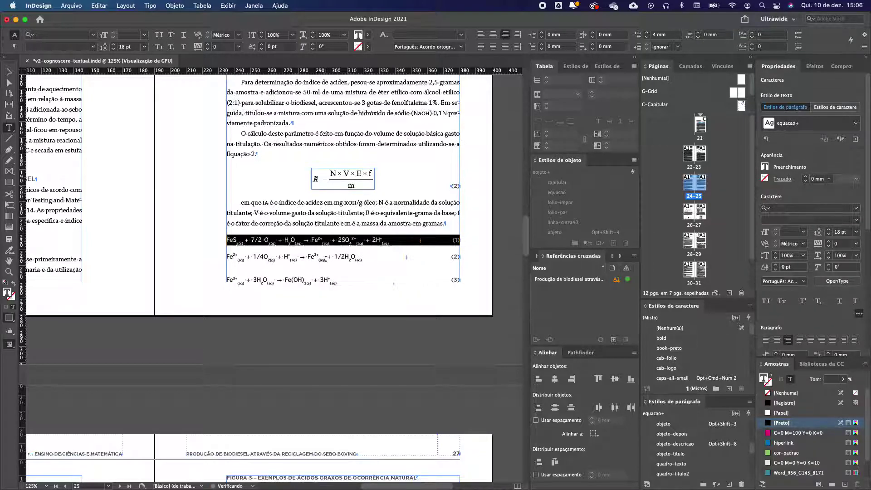
# Step: Set the space after the iron chemical equation numbered (2) on page 25 to 0 mm
pyautogui.tripleClick(229, 256)
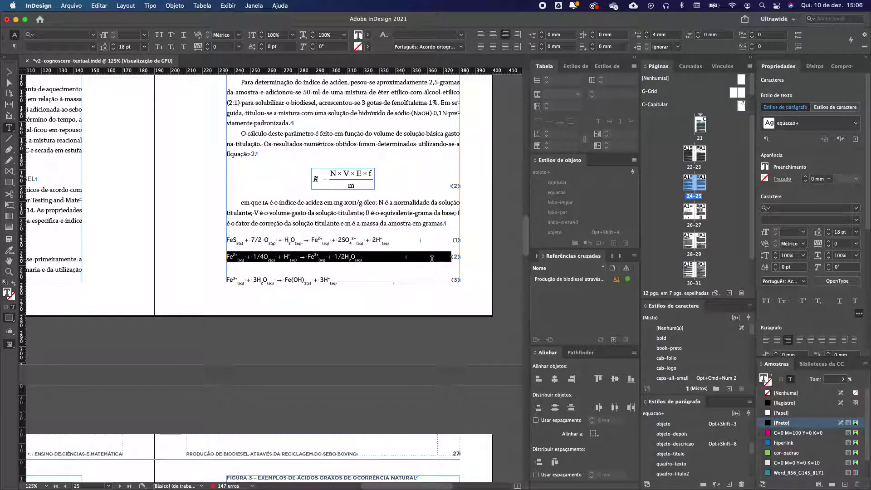
pyautogui.click(713, 35)
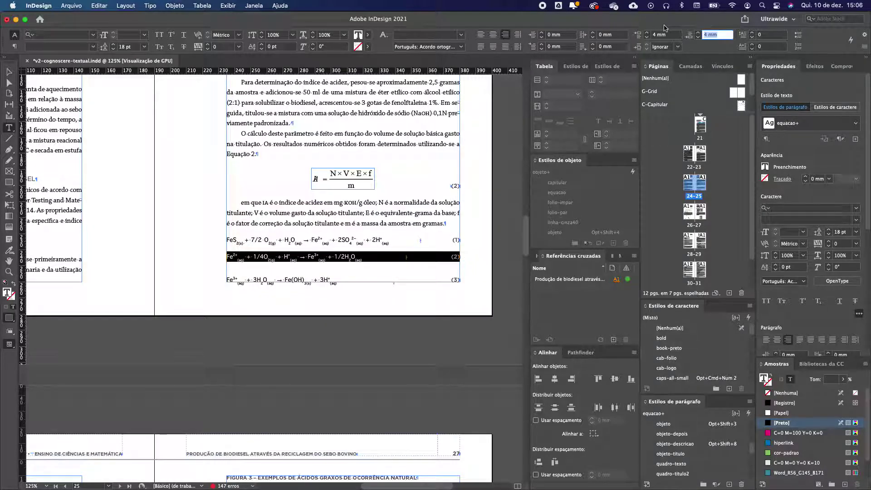
pyautogui.write('0')
pyautogui.press('Return')
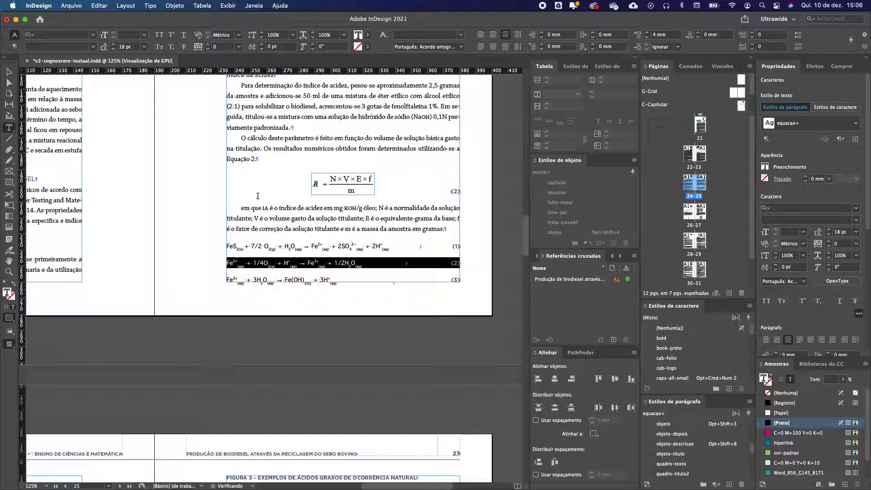
pyautogui.click(264, 199)
# Step: Apply the objeto object style to the Figure 3 fatty-acid image on page 26
pyautogui.hotkey('shift', 'pagedown')
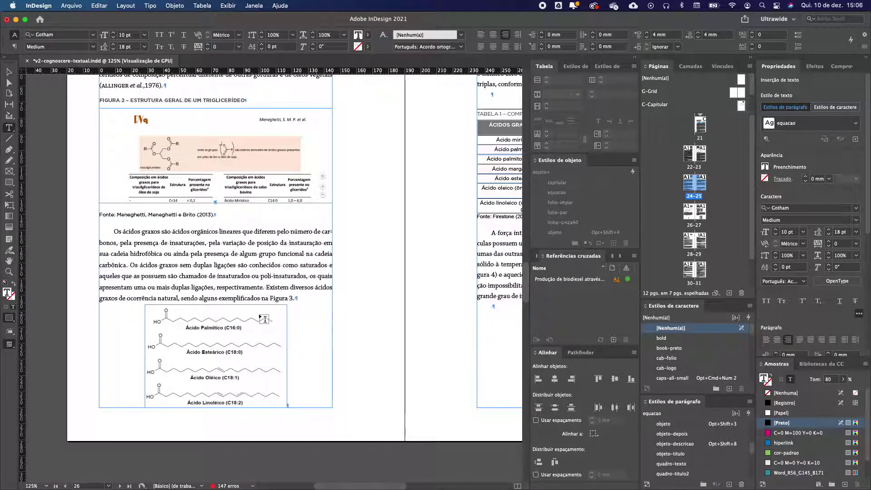
pyautogui.scroll(1, 265, 318)
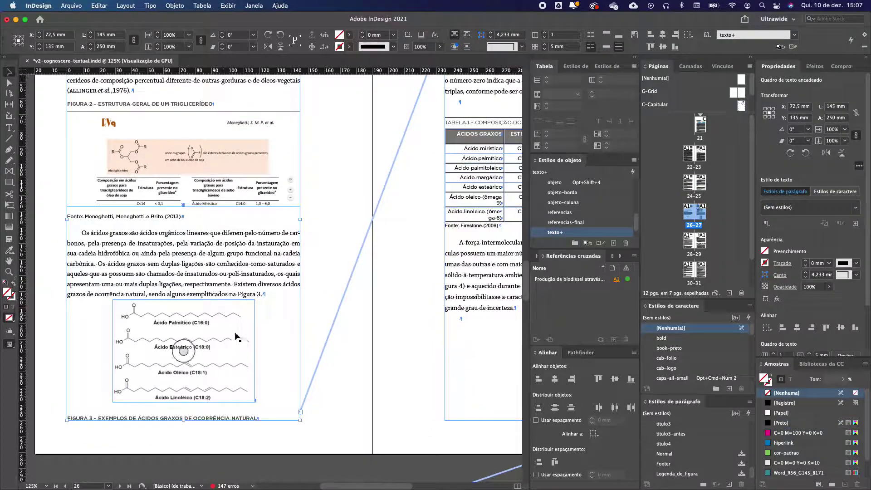
pyautogui.click(237, 327)
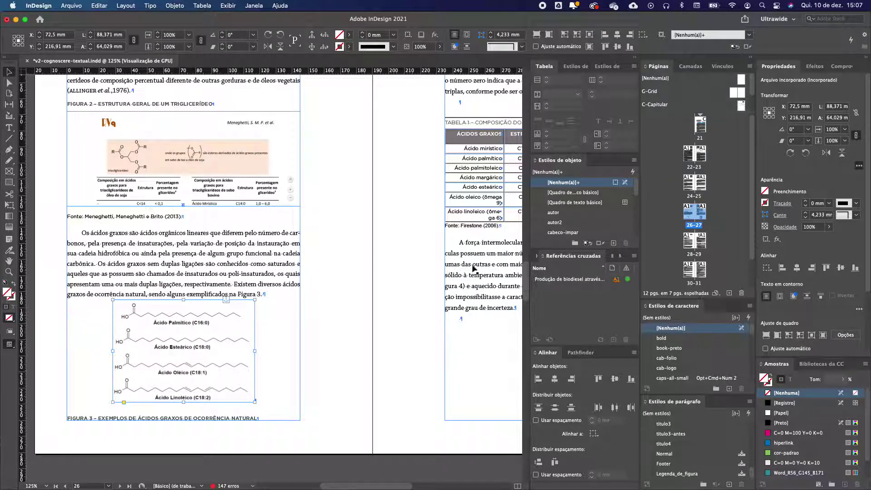
pyautogui.scroll(-5, 563, 230)
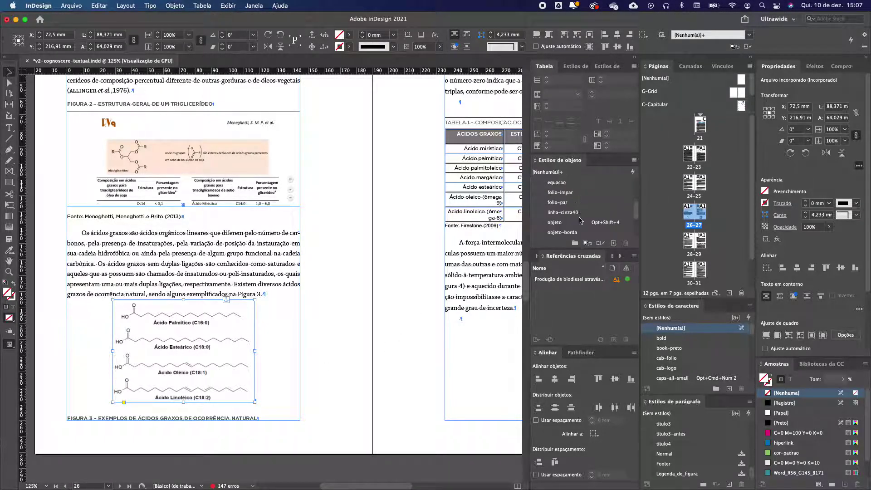
pyautogui.click(571, 223)
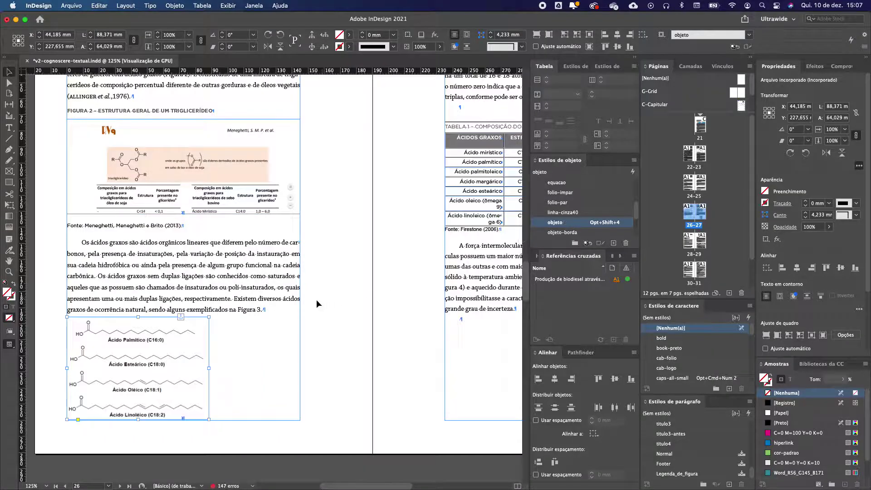
# Step: Apply the objeto paragraph style to the paragraphs that anchor the Figure 2 and Figure 3 images
pyautogui.doubleClick(200, 231)
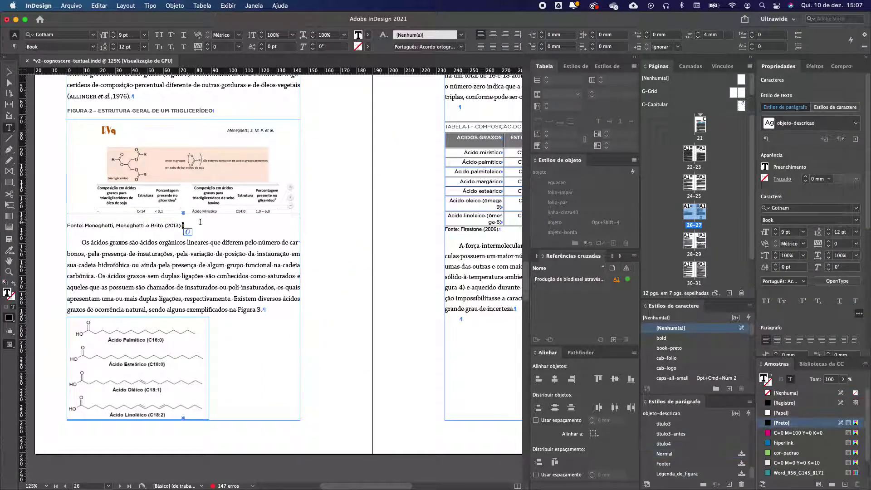
pyautogui.click(182, 242)
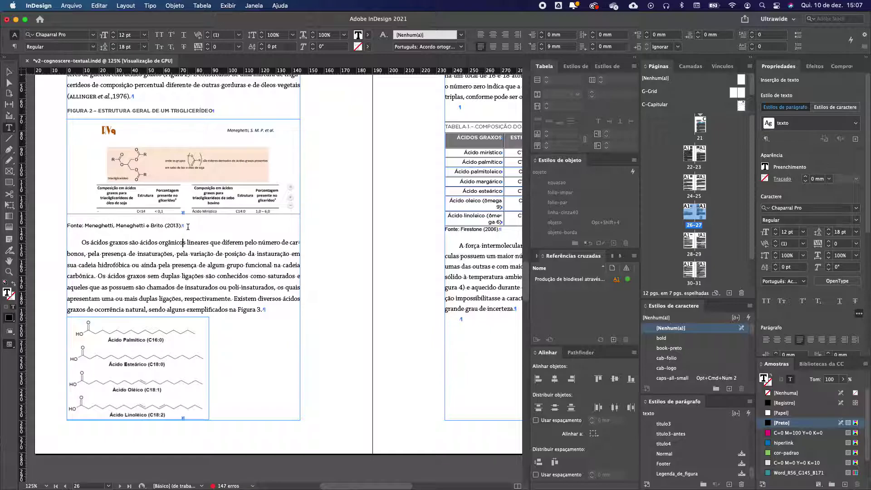
pyautogui.click(182, 226)
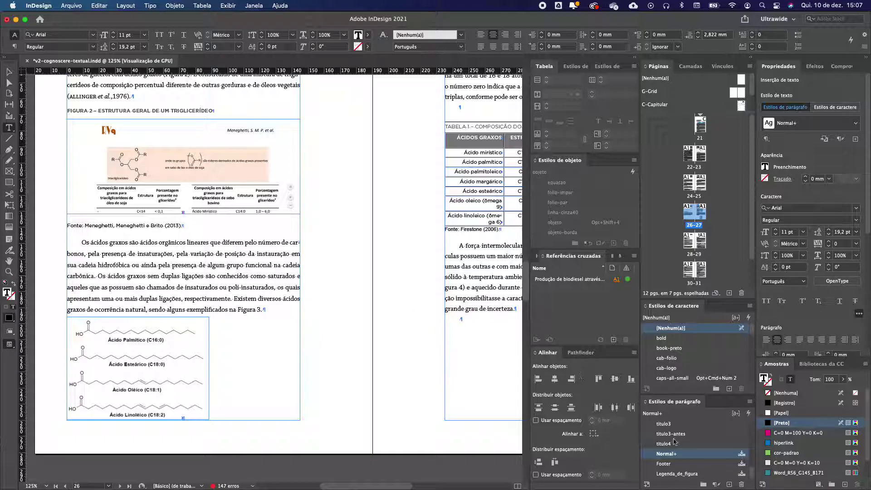
pyautogui.scroll(2, 674, 441)
pyautogui.scroll(8, 674, 442)
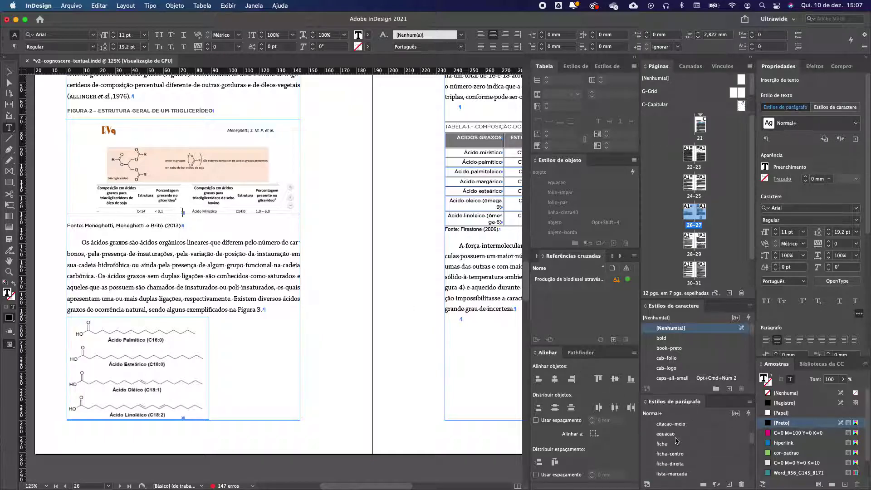
pyautogui.click(657, 444)
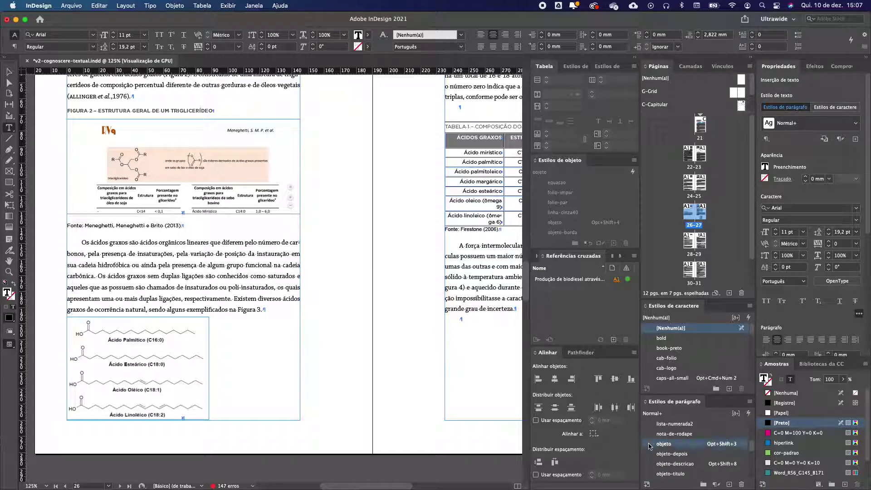
pyautogui.click(184, 399)
pyautogui.click(663, 445)
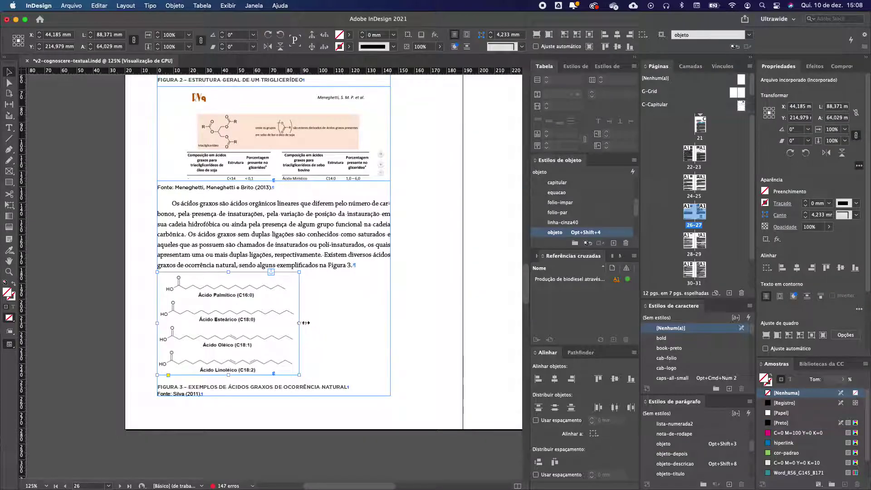
# Step: Widen the Figure 3 image frame to the 145 mm column width and center the image inside it
pyautogui.moveTo(305, 323); pyautogui.dragTo(390, 323)
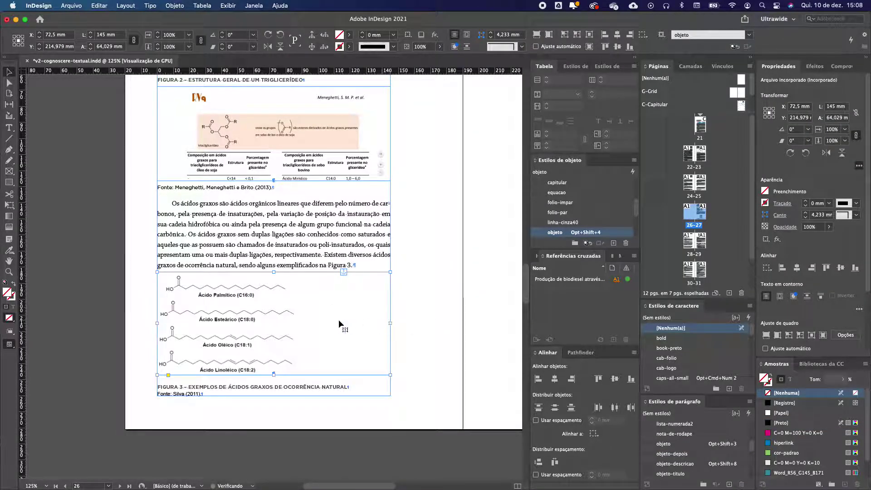
pyautogui.click(589, 35)
pyautogui.click(483, 303)
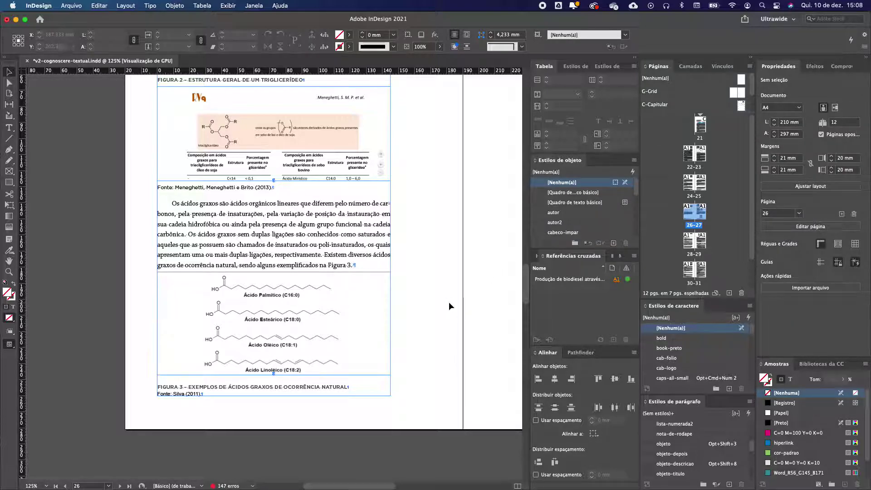
# Step: Move the Figure 3 title above its image, directly after the paragraph that ends by mentioning Figura 3
pyautogui.doubleClick(348, 387)
pyautogui.moveTo(348, 387); pyautogui.dragTo(76, 393)
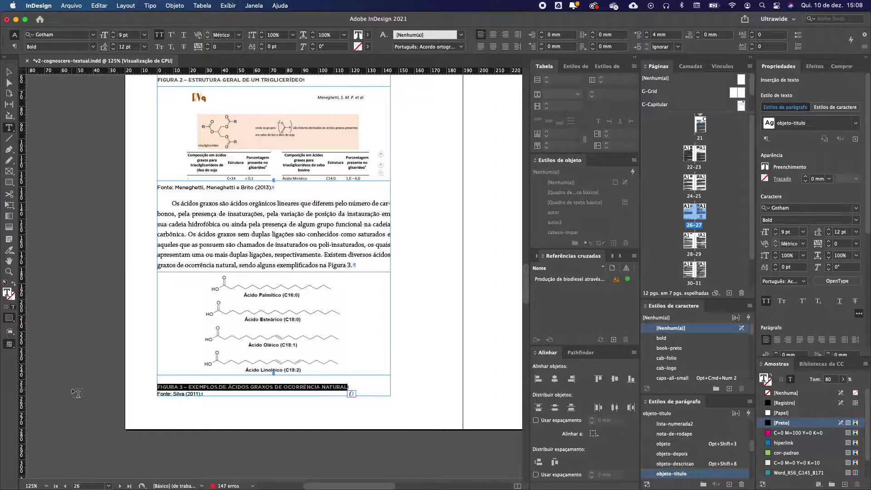
pyautogui.press('BackSpace')
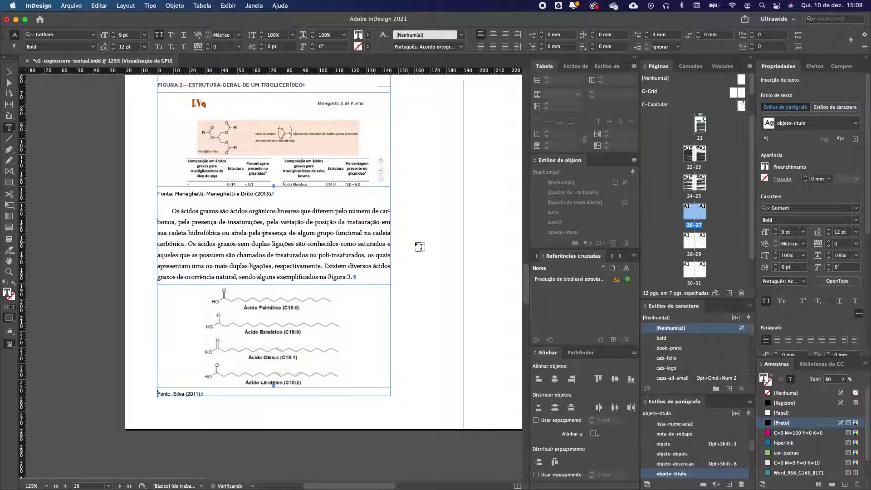
pyautogui.press('super+z')
# Step: Apply objeto-descricao to Figure 3's source line without overrides, and clear the character style from the space after "Fonte:"
pyautogui.click(648, 463)
pyautogui.keyDown('alt'); pyautogui.click(640, 464); pyautogui.keyUp('alt')
pyautogui.scroll(8, 179, 401)
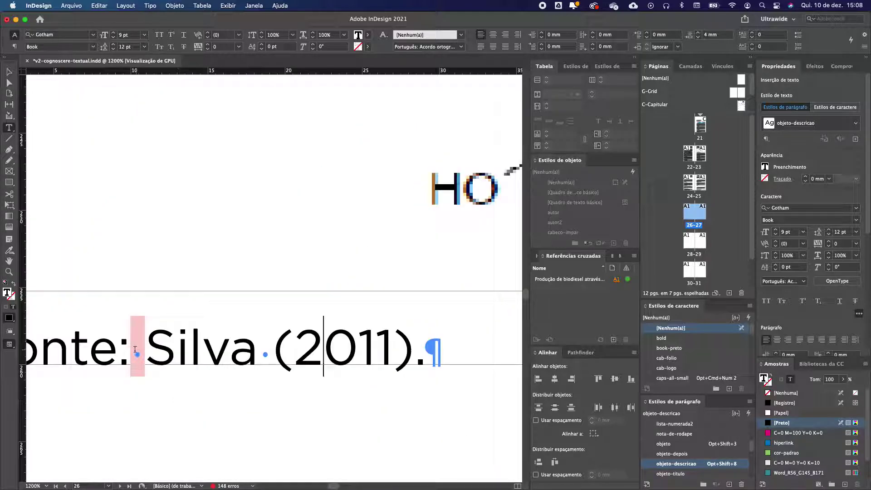
pyautogui.doubleClick(135, 350)
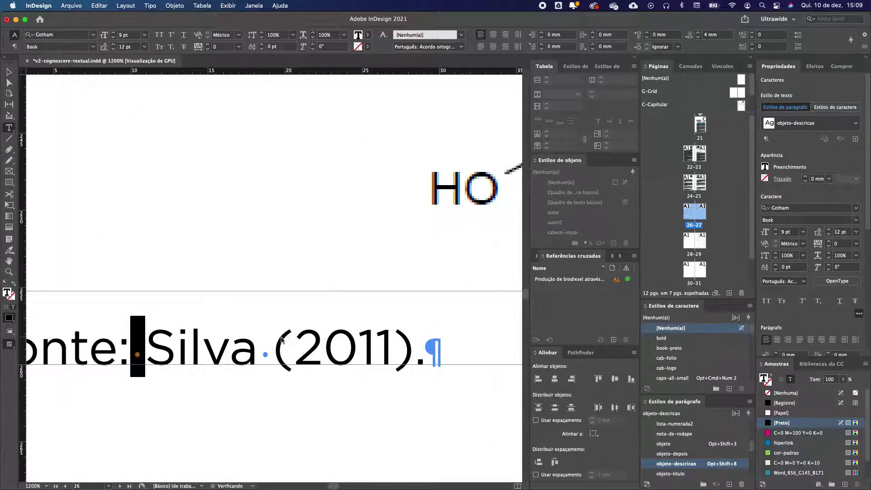
pyautogui.click(284, 339)
pyautogui.press('super+alt+2')
pyautogui.press('super+alt+shift+y')
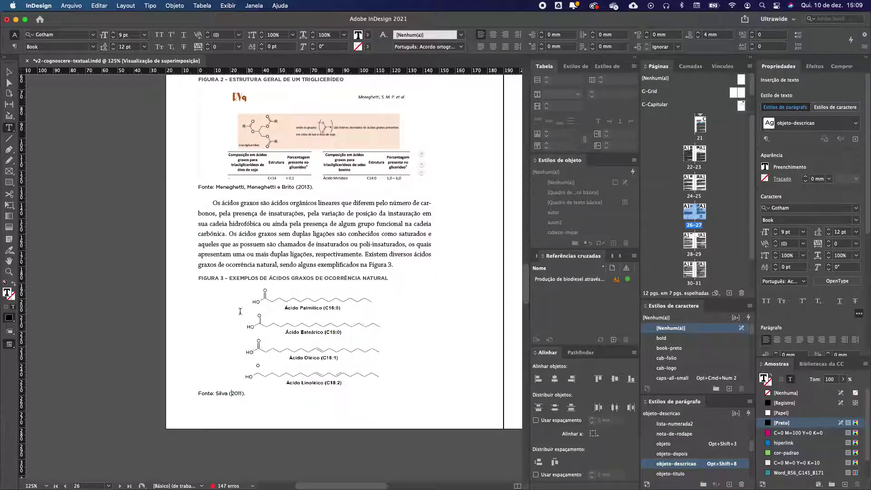
# Step: Try a 0,25 mm border on the Figure 3 image and return it to the plain objeto object style
pyautogui.click(5, 72)
pyautogui.click(312, 289)
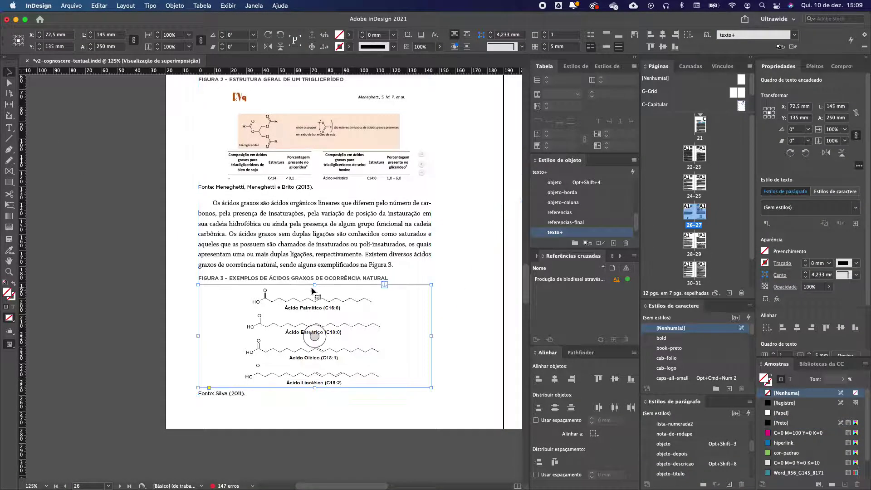
pyautogui.click(473, 248)
pyautogui.click(314, 336)
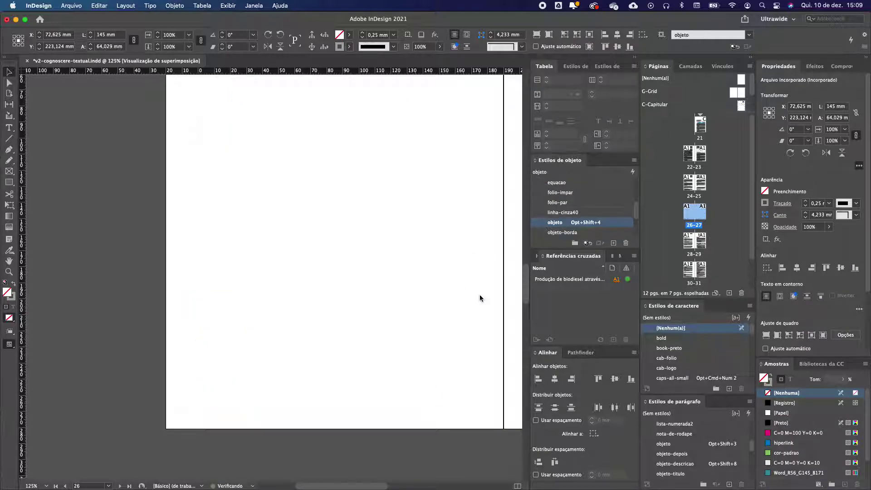
pyautogui.click(456, 287)
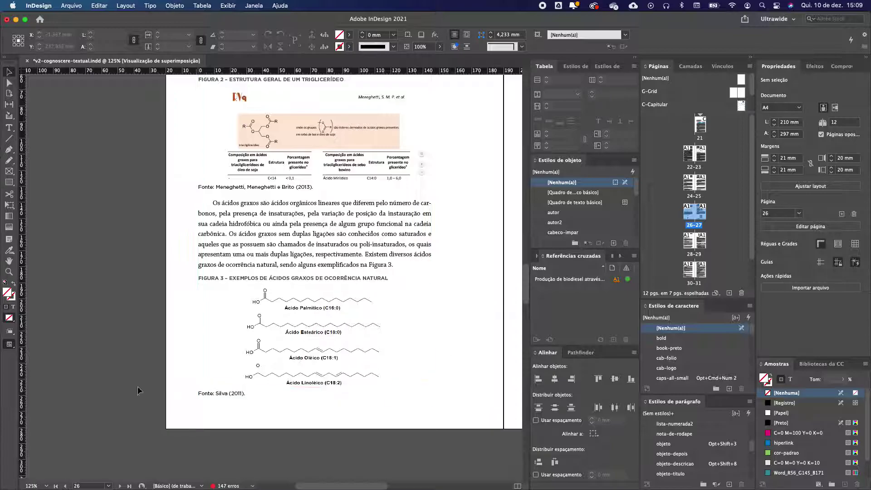
# Step: Show hidden characters and delete the empty paragraph above the Tabela 1 title on page 27
pyautogui.scroll(2, 101, 268)
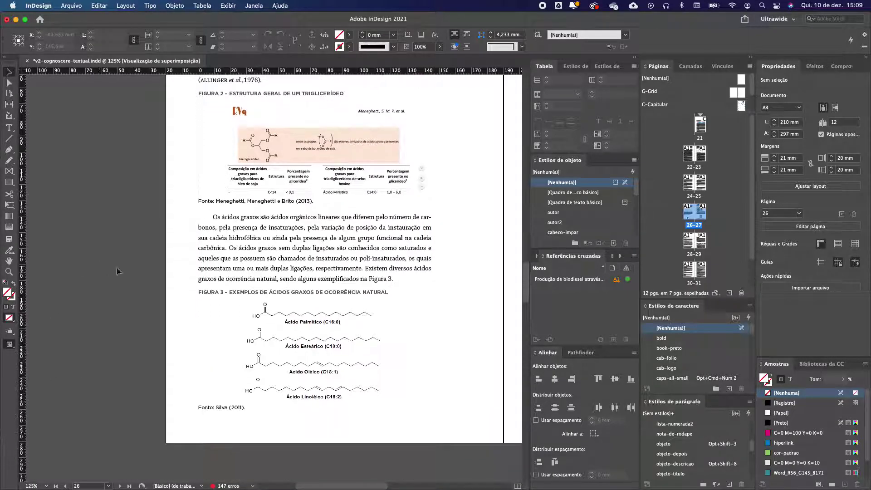
pyautogui.hscroll(5, 334, 278)
pyautogui.scroll(5, 334, 274)
pyautogui.hscroll(3, 331, 274)
pyautogui.hscroll(4, 331, 274)
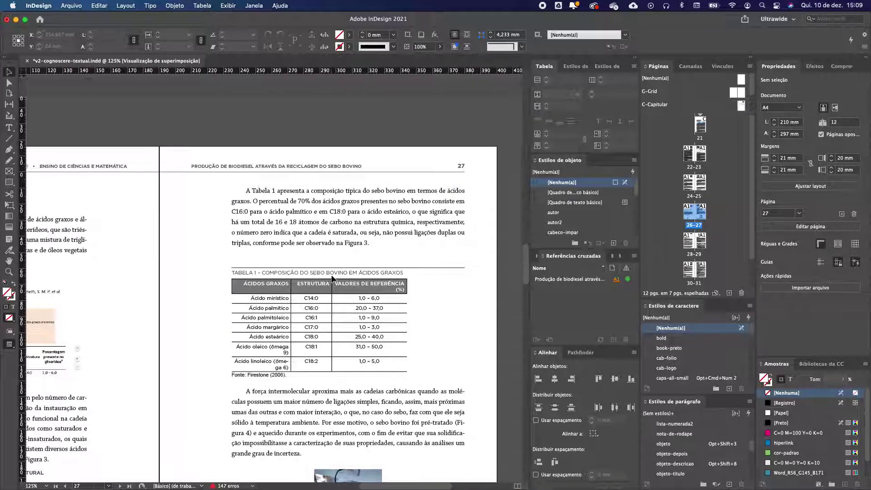
pyautogui.click(331, 274)
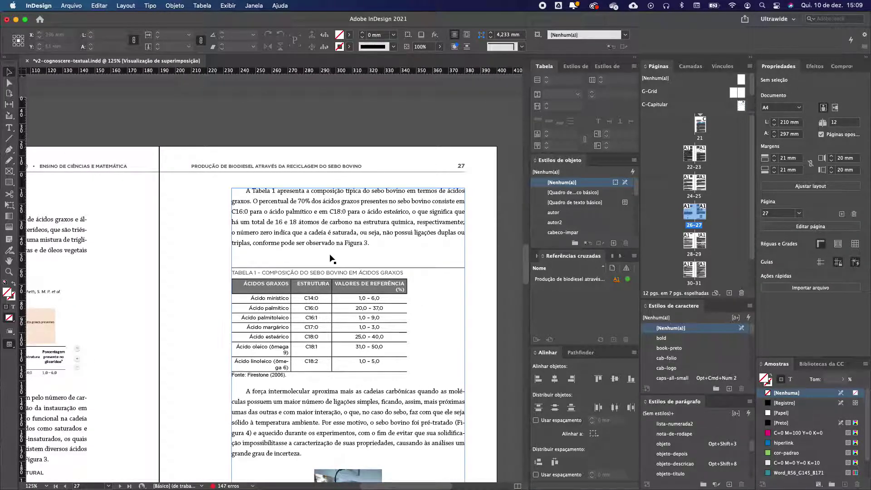
pyautogui.scroll(-1, 333, 223)
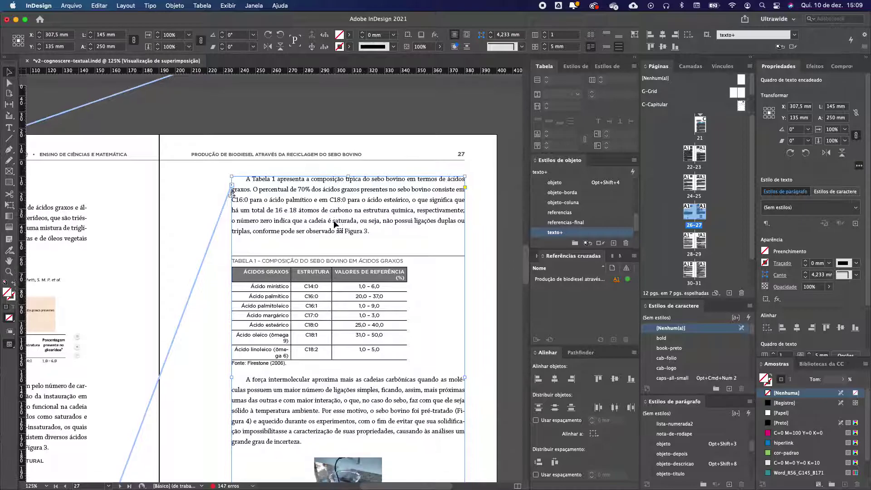
pyautogui.press('super+alt+0')
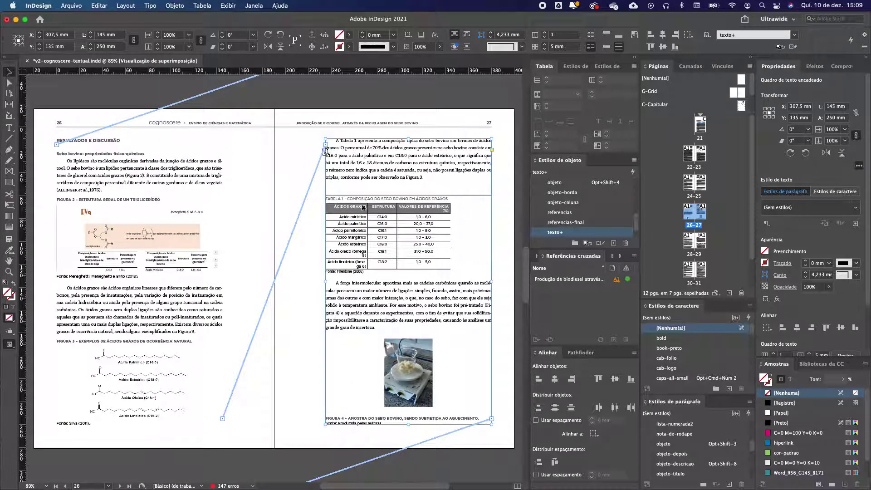
pyautogui.scroll(5, 421, 190)
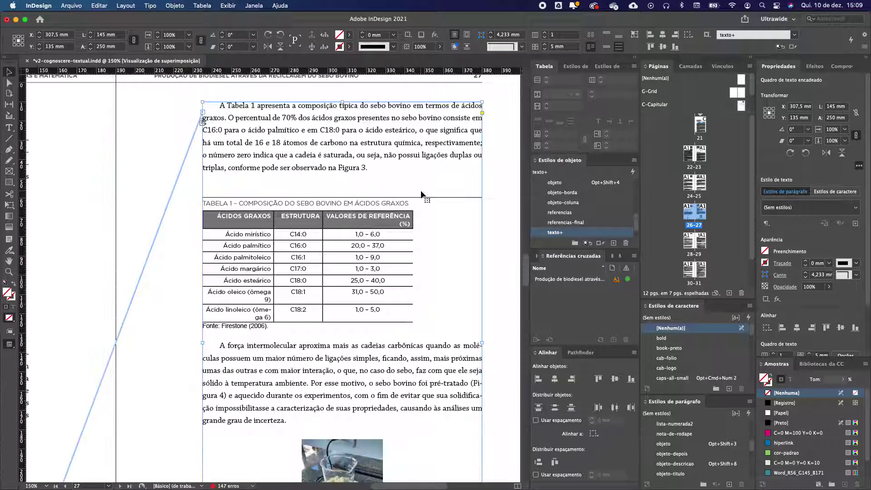
pyautogui.press('super+alt+shift+y')
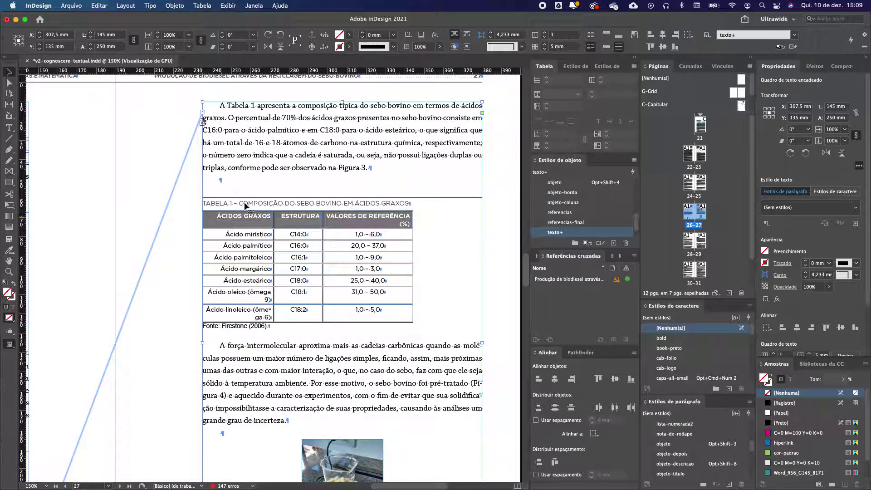
pyautogui.doubleClick(269, 206)
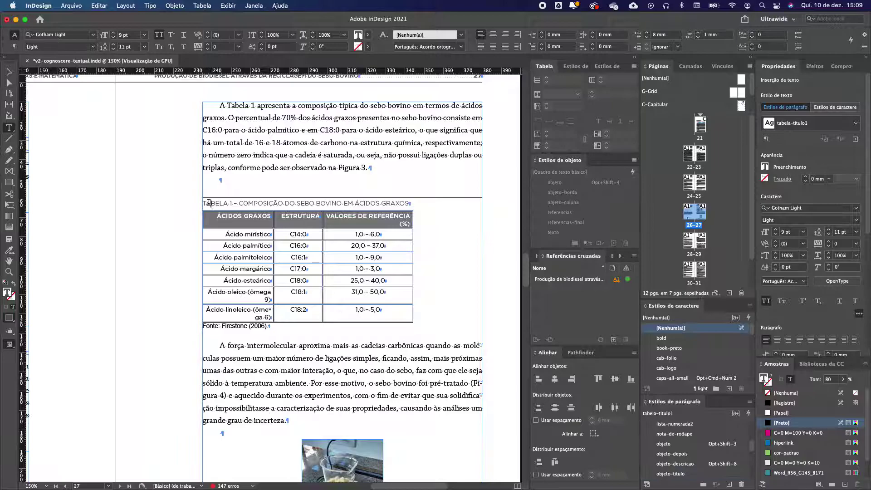
pyautogui.click(231, 183)
pyautogui.press('Delete')
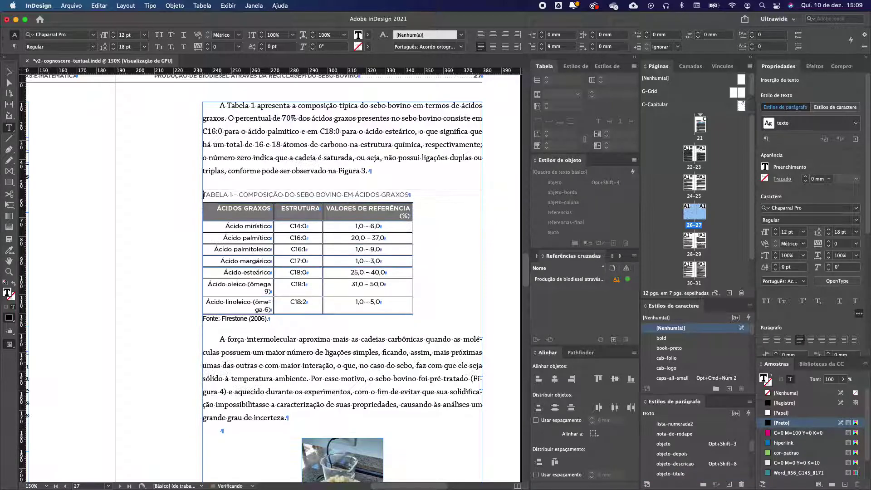
# Step: Replace the dash after "TABELA 1" in the table title with a forced line break, keeping both lines in one paragraph
pyautogui.scroll(3, 222, 184)
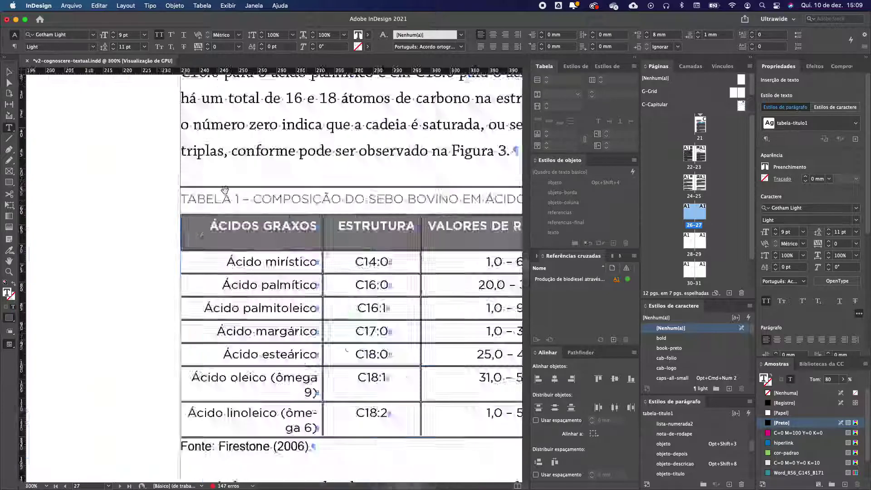
pyautogui.moveTo(196, 197); pyautogui.dragTo(283, 197)
pyautogui.click(258, 197)
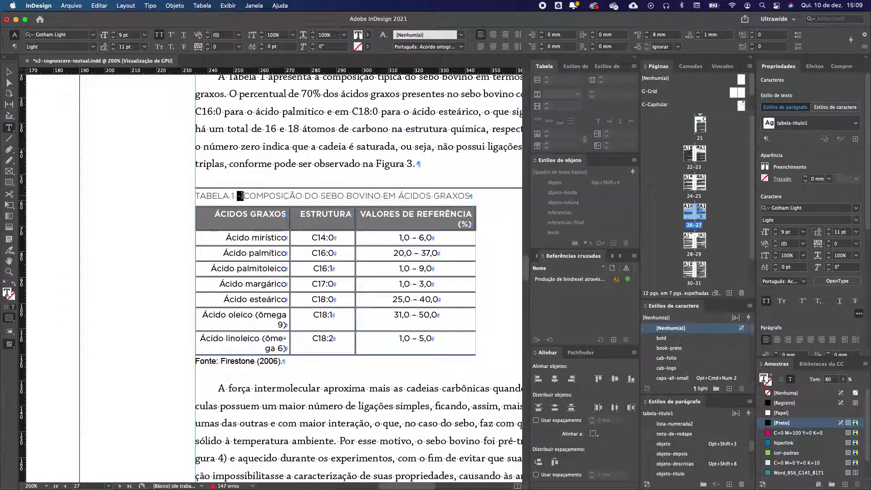
pyautogui.scroll(-5, 709, 455)
pyautogui.scroll(-3, 709, 455)
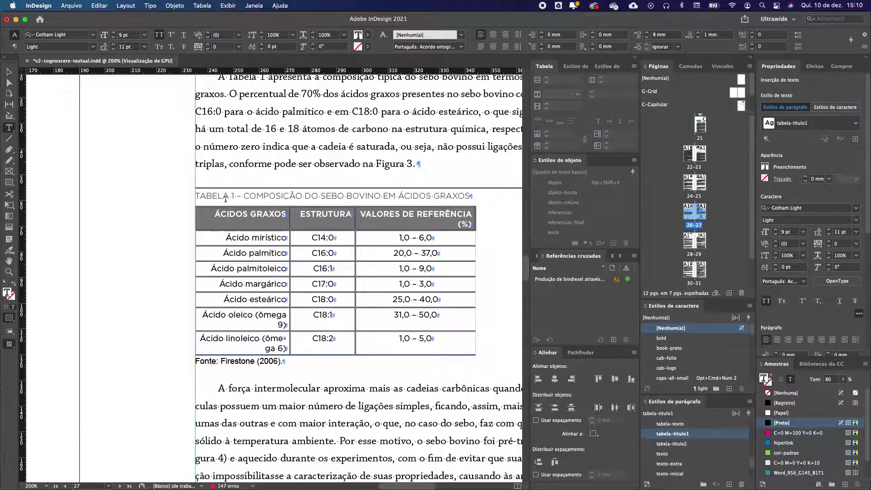
pyautogui.press('Left')
pyautogui.press('Left')
pyautogui.press('Left')
pyautogui.press('Left')
pyautogui.press('Left')
pyautogui.press('Left')
pyautogui.press('Left')
pyautogui.press('Left')
pyautogui.press('Left')
pyautogui.press('Left')
pyautogui.hotkey('shift', 'Right')
pyautogui.hotkey('shift', 'Right')
pyautogui.hotkey('shift', 'Right')
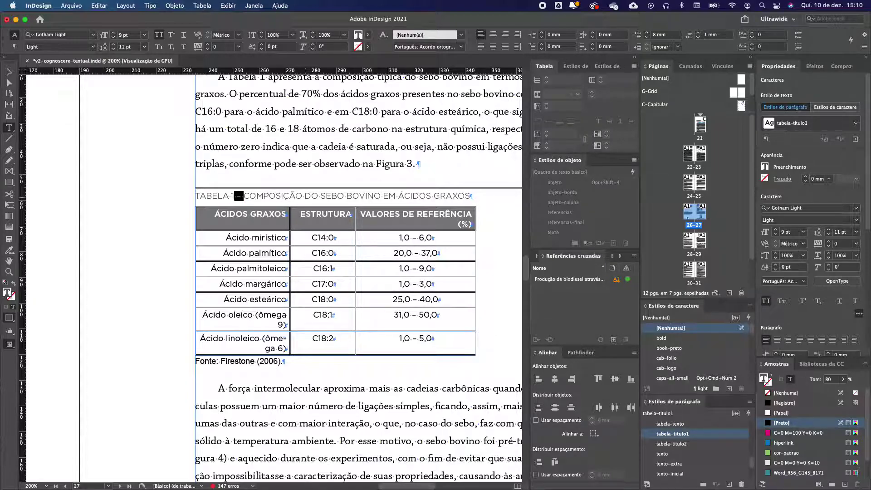
pyautogui.hotkey('shift', 'Return')
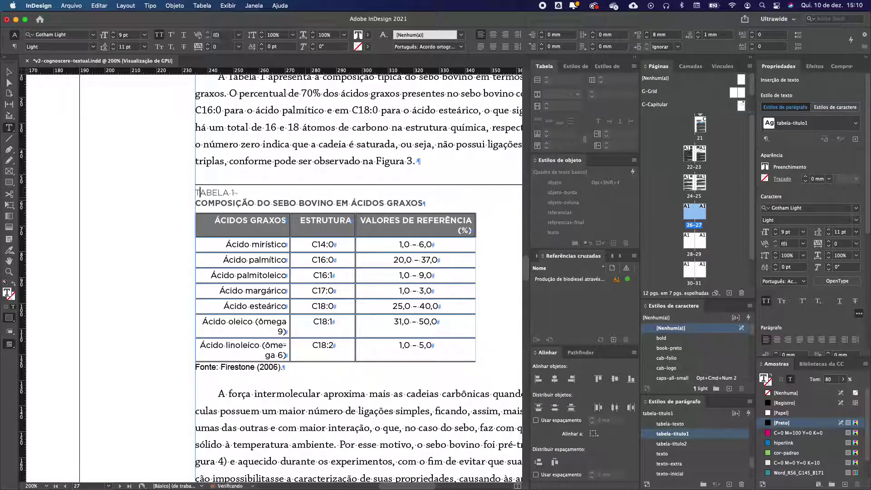
# Step: Examine the formatting that tabela-titulo1 gives the Tabela 1 label line and the title line below it
pyautogui.press('Up')
pyautogui.press('Down')
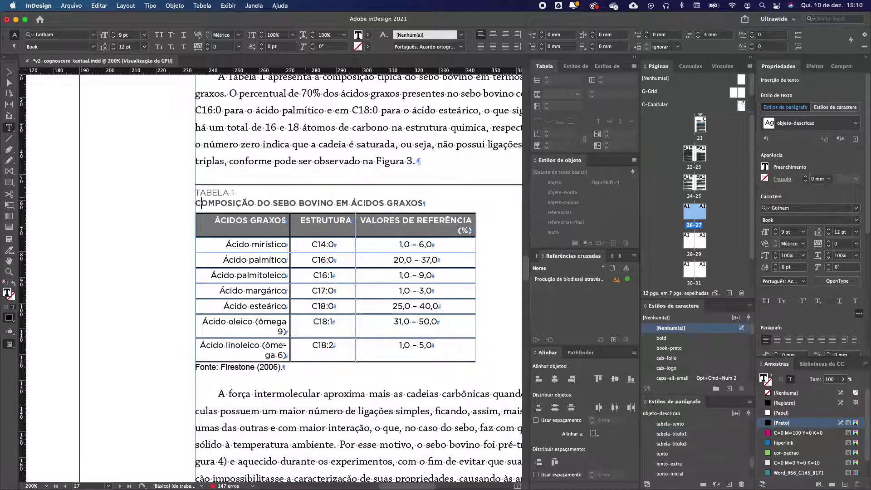
pyautogui.hotkey('shift', 'Down')
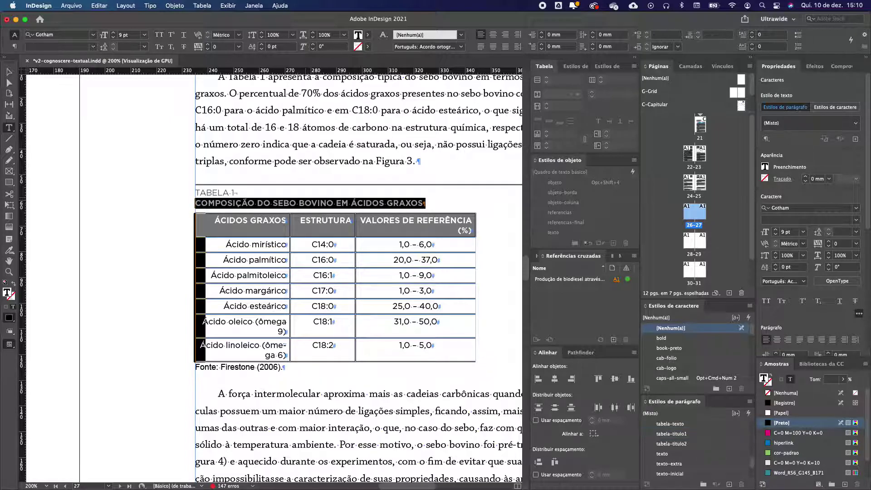
pyautogui.hotkey('shift', 'Up')
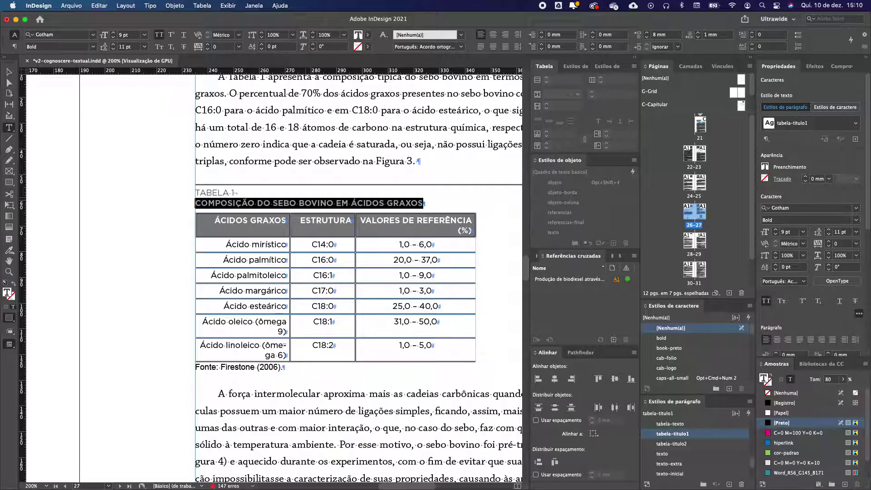
pyautogui.press('Up')
pyautogui.hotkey('shift', 'Down')
pyautogui.hotkey('shift', 'Down')
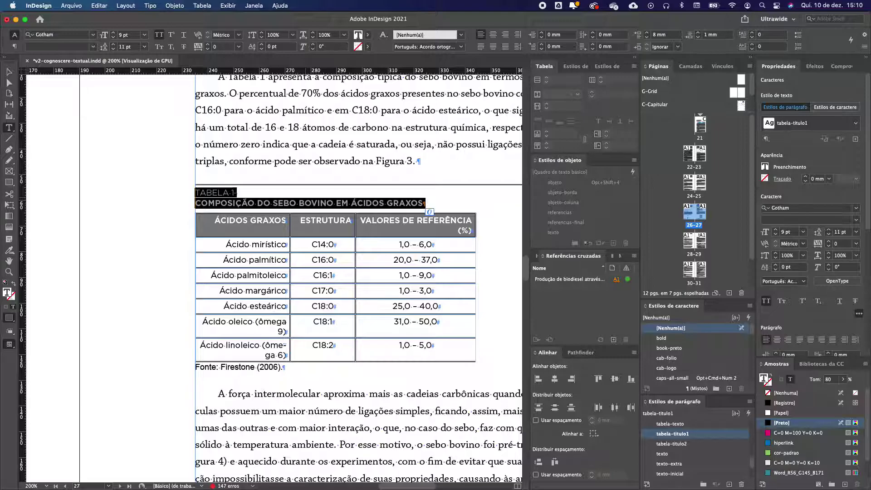
pyautogui.click(254, 196)
pyautogui.hscroll(2, 265, 199)
pyautogui.hscroll(3, 266, 199)
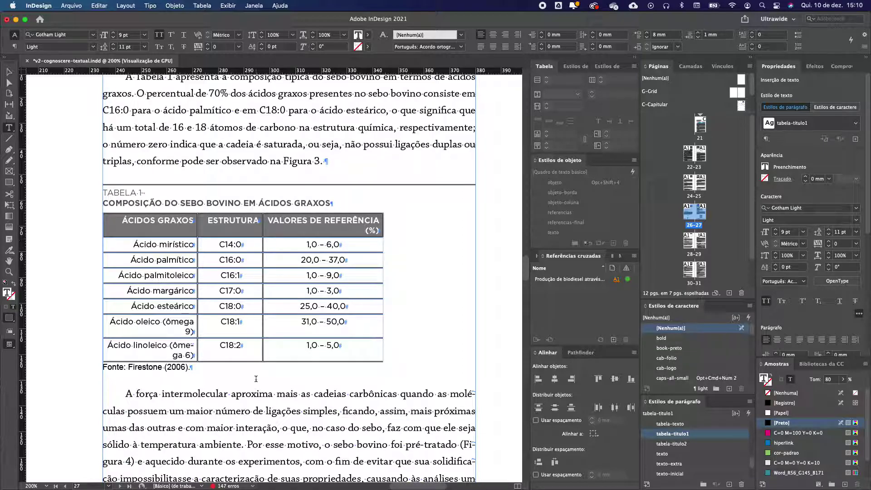
pyautogui.click(183, 212)
pyautogui.moveTo(149, 203); pyautogui.dragTo(185, 203)
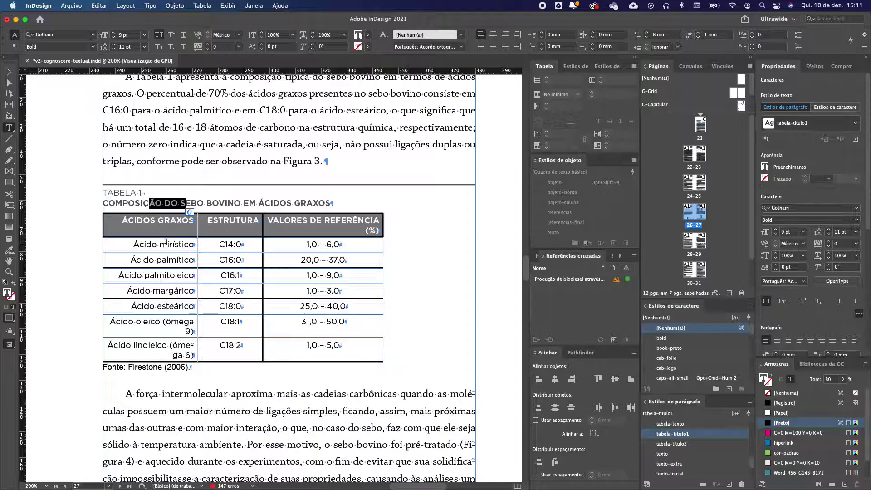
# Step: Select all cells of Tabela 1 and apply the table style tabela
pyautogui.click(154, 218)
pyautogui.moveTo(155, 216); pyautogui.dragTo(363, 354)
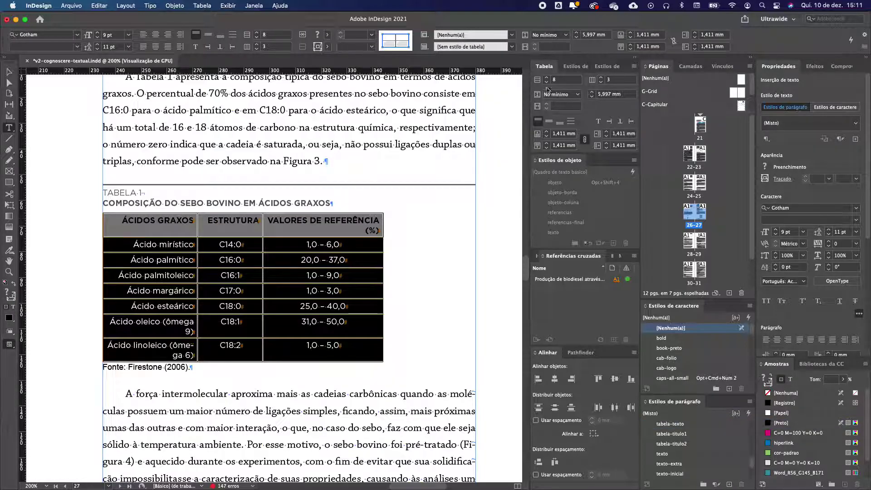
pyautogui.click(512, 47)
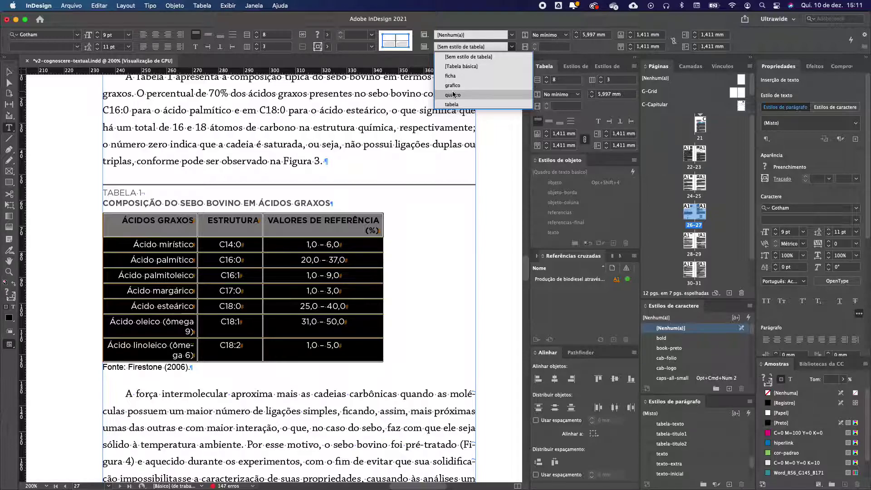
pyautogui.click(458, 105)
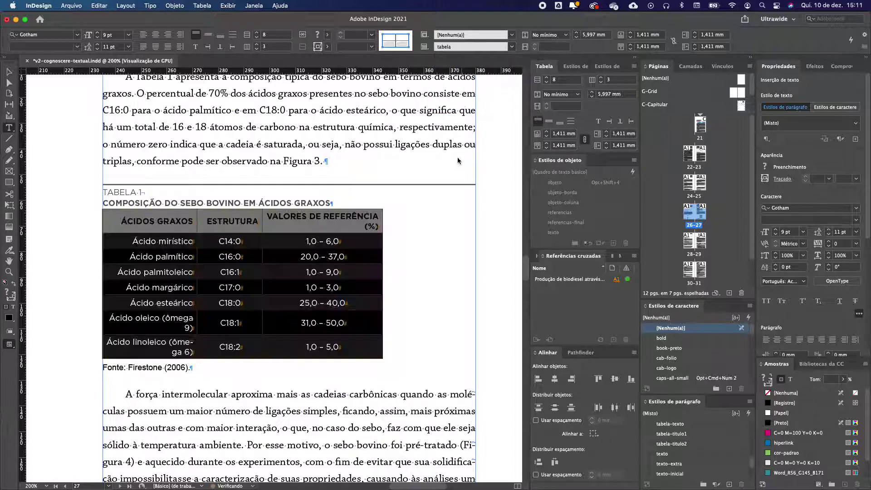
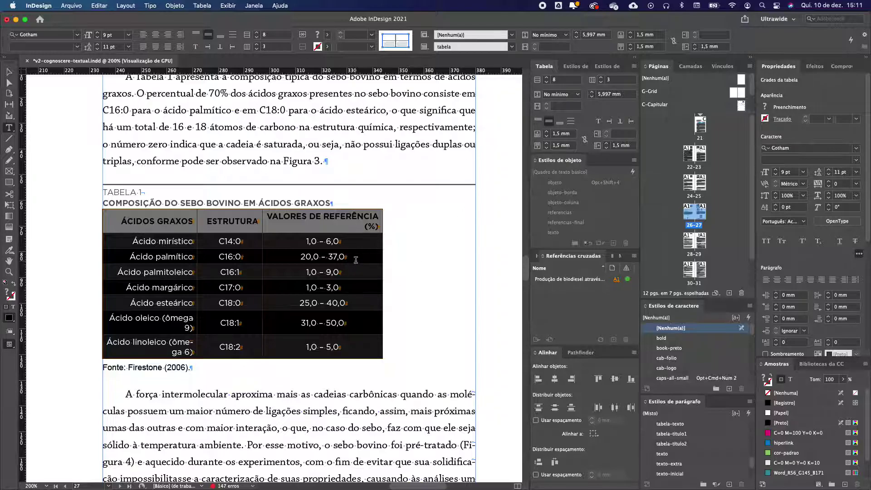
# Step: Clear the cell style overrides from all cells of Tabela 1
pyautogui.click(430, 38)
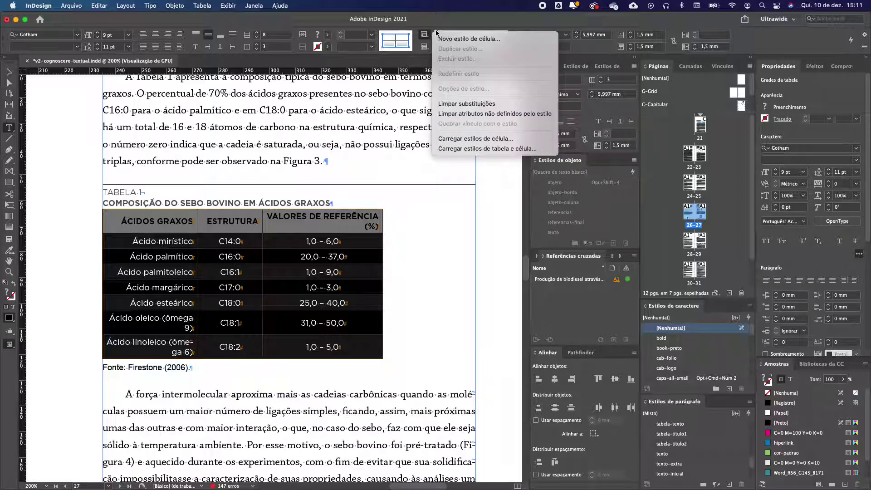
pyautogui.click(456, 27)
pyautogui.click(577, 67)
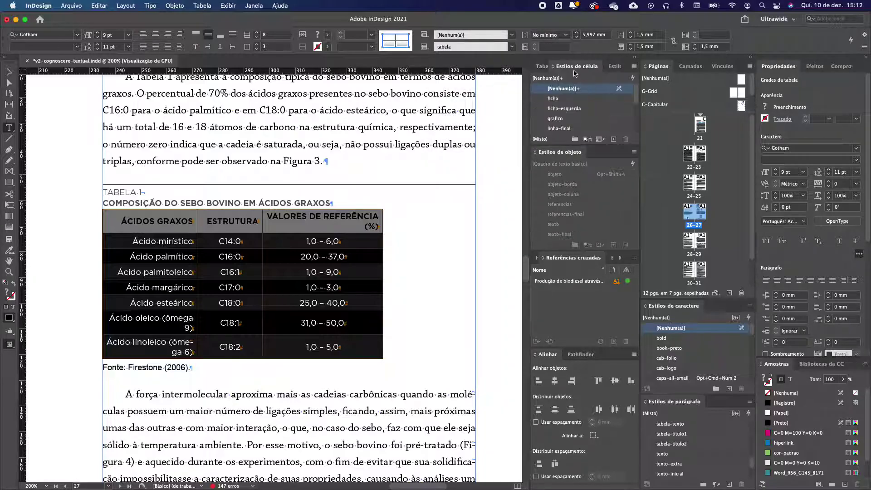
pyautogui.click(634, 68)
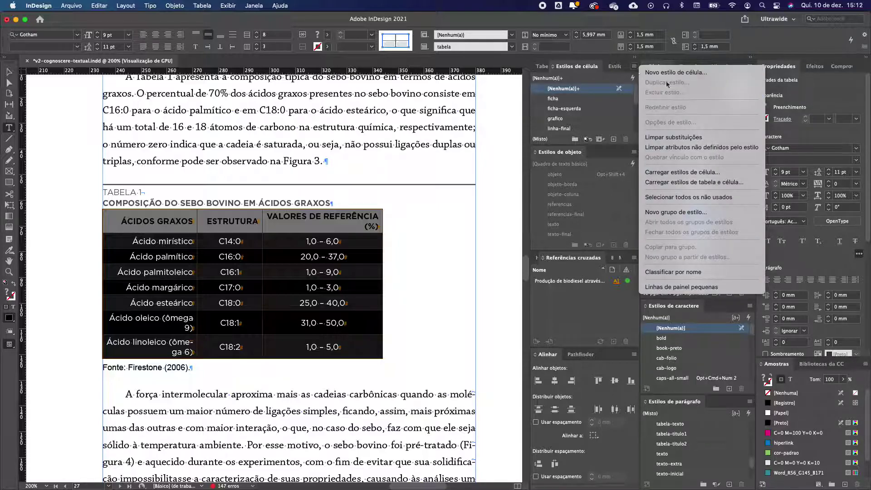
pyautogui.click(685, 137)
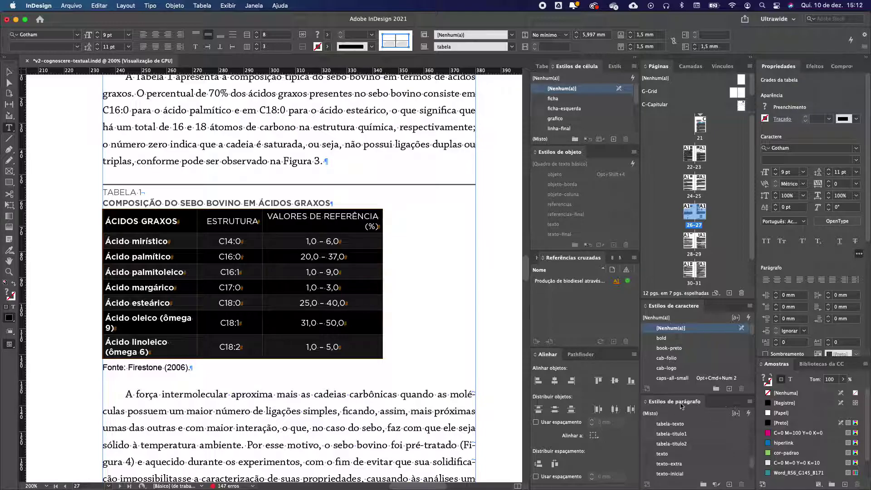
# Step: Clear the paragraph style overrides from all text in Tabela 1 and hide the hidden characters
pyautogui.click(749, 402)
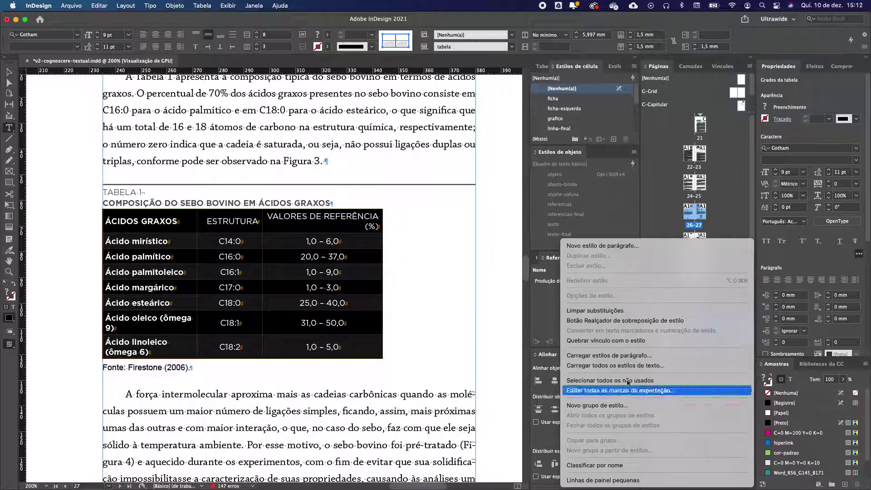
pyautogui.click(585, 314)
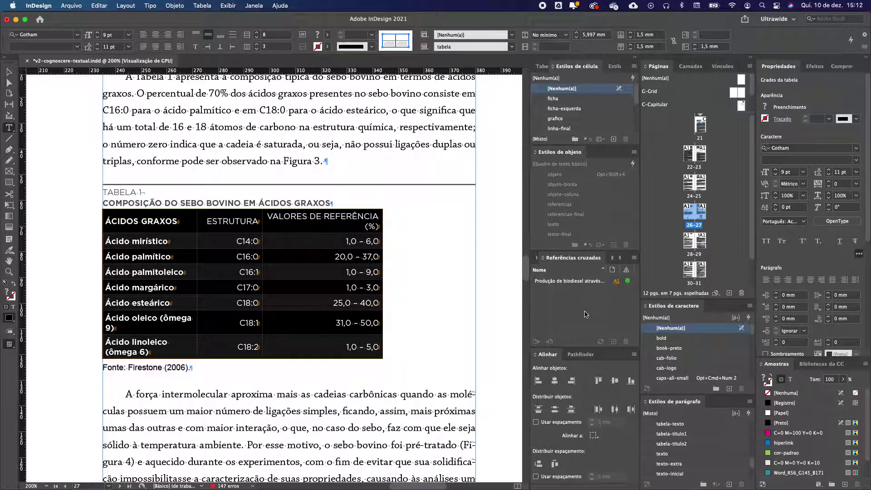
pyautogui.click(276, 285)
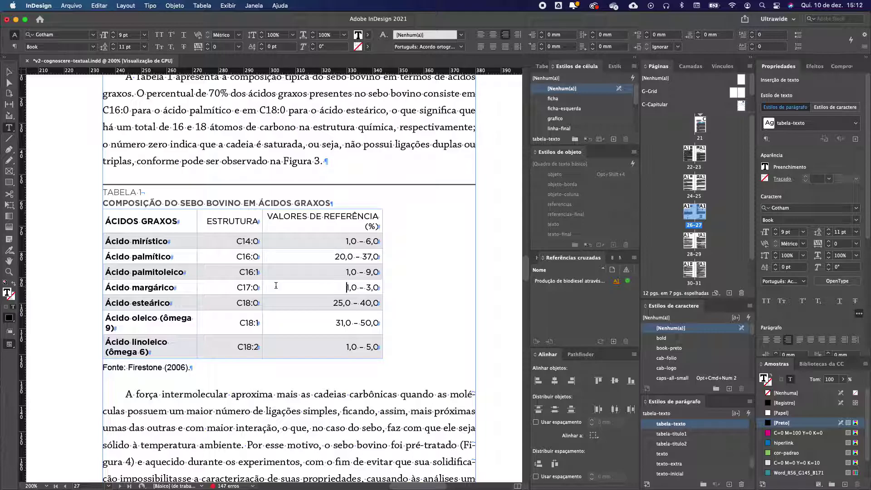
pyautogui.press('super+alt+shift+y')
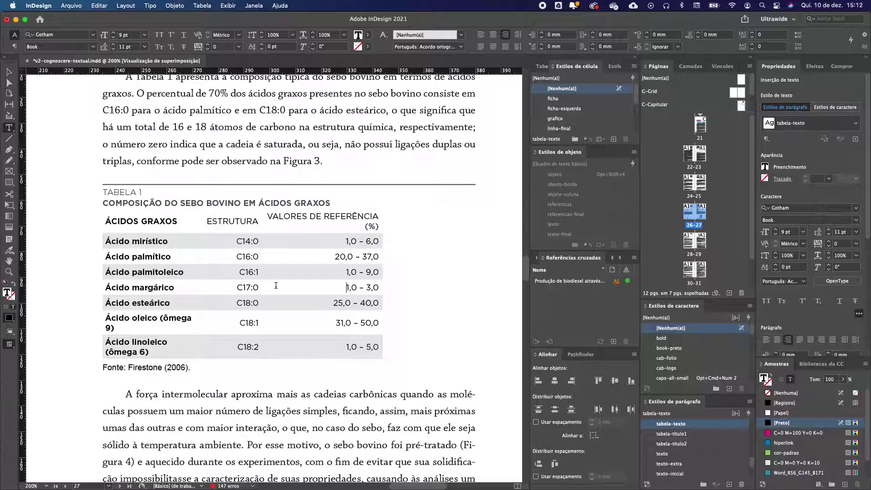
# Step: Convert the first row of Tabela 1, which holds the column titles, into a header row
pyautogui.moveTo(157, 221); pyautogui.dragTo(337, 223)
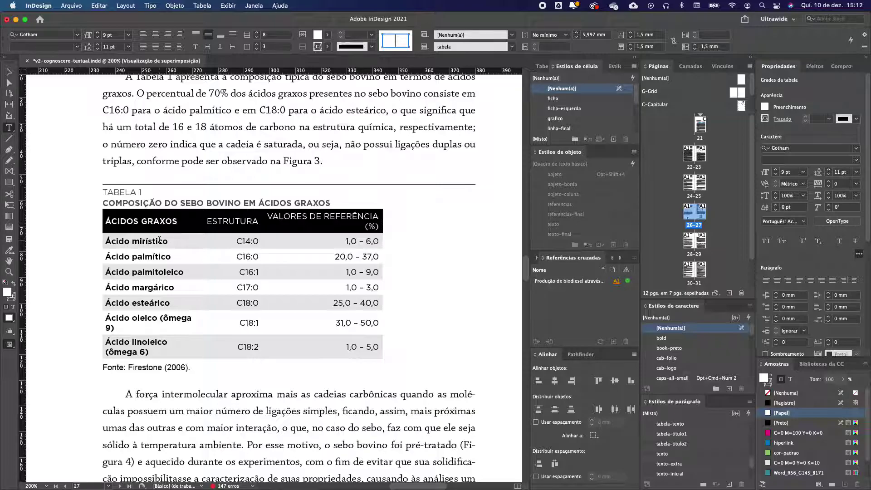
pyautogui.click(158, 250)
pyautogui.moveTo(166, 220)
pyautogui.mouseDown()
pyautogui.moveTo(175, 348)
pyautogui.moveTo(281, 343)
pyautogui.moveTo(232, 221)
pyautogui.moveTo(152, 221)
pyautogui.moveTo(160, 221)
pyautogui.mouseUp()
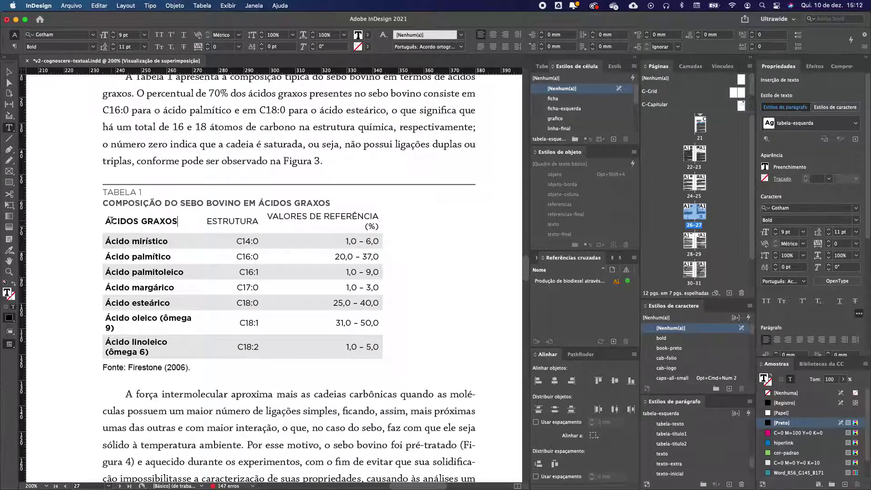
pyautogui.moveTo(103, 220); pyautogui.dragTo(112, 220)
pyautogui.moveTo(220, 213); pyautogui.dragTo(347, 218)
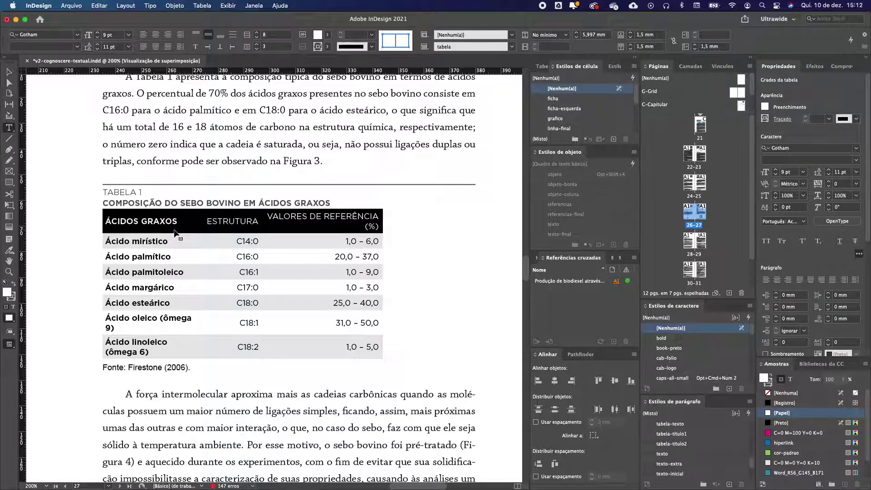
pyautogui.rightClick(147, 222)
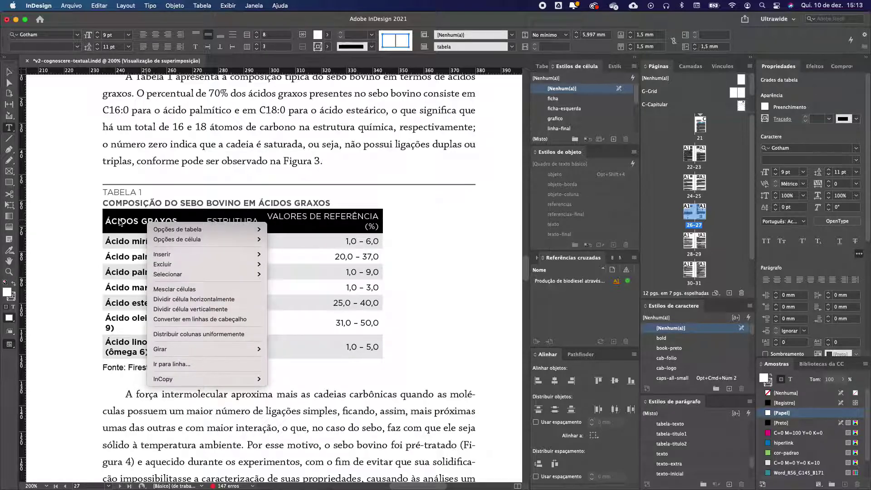
pyautogui.click(226, 319)
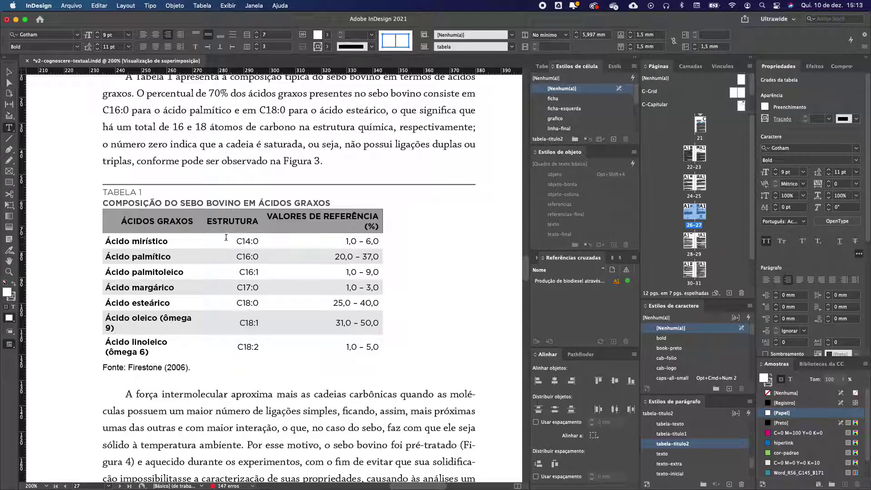
# Step: With hidden characters shown, widen Tabela 1 to the full text column width and distribute its columns evenly
pyautogui.press('alt+shift+super+y')
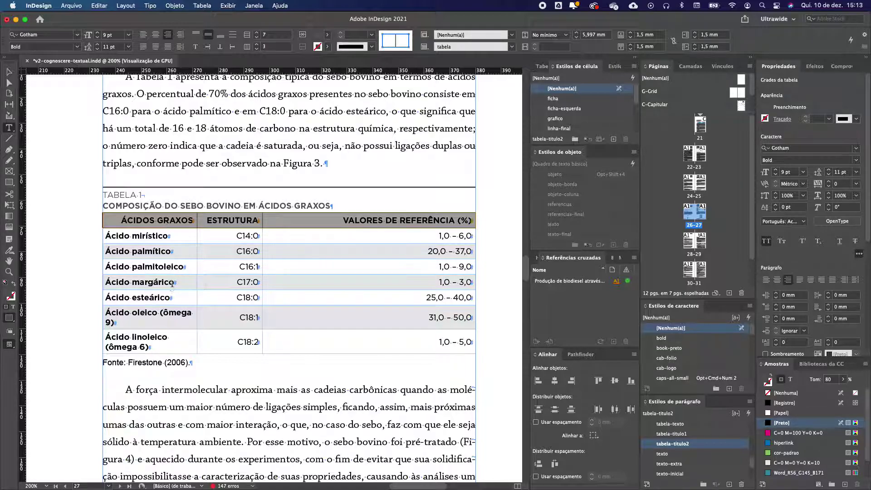
pyautogui.moveTo(174, 237); pyautogui.dragTo(380, 237)
pyautogui.click(183, 258)
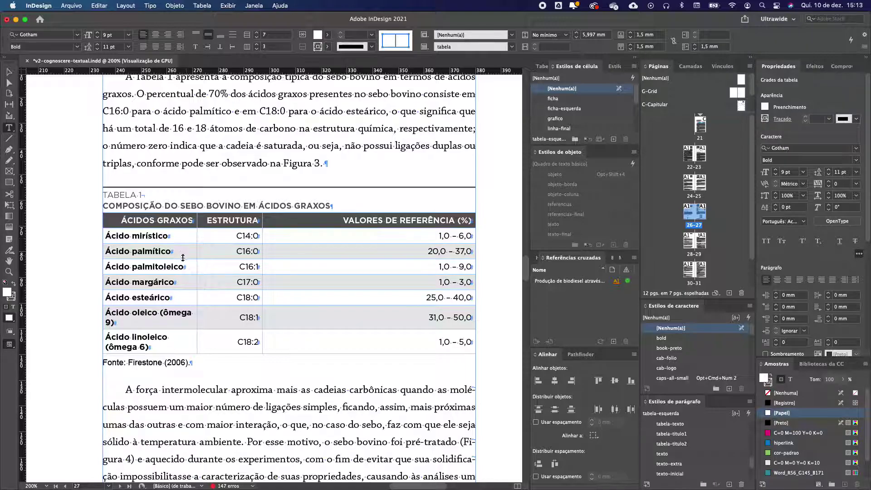
pyautogui.rightClick(347, 256)
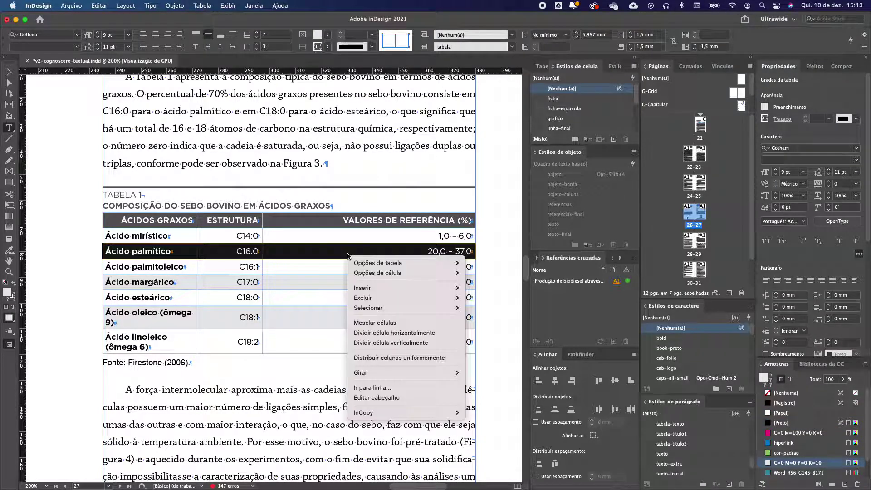
pyautogui.click(434, 359)
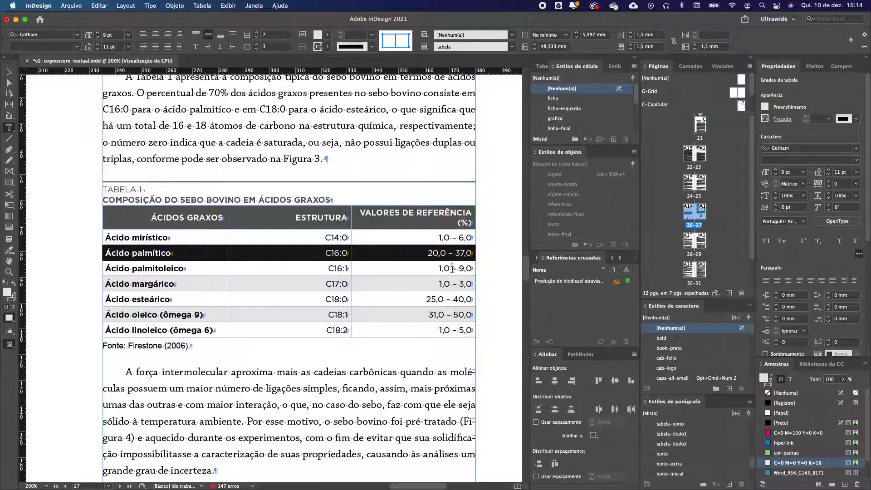
# Step: Set the width of the ÁCIDOS GRAXOS and ESTRUTURA columns to 46 mm and hide the hidden characters
pyautogui.click(261, 244)
pyautogui.moveTo(197, 221); pyautogui.dragTo(279, 222)
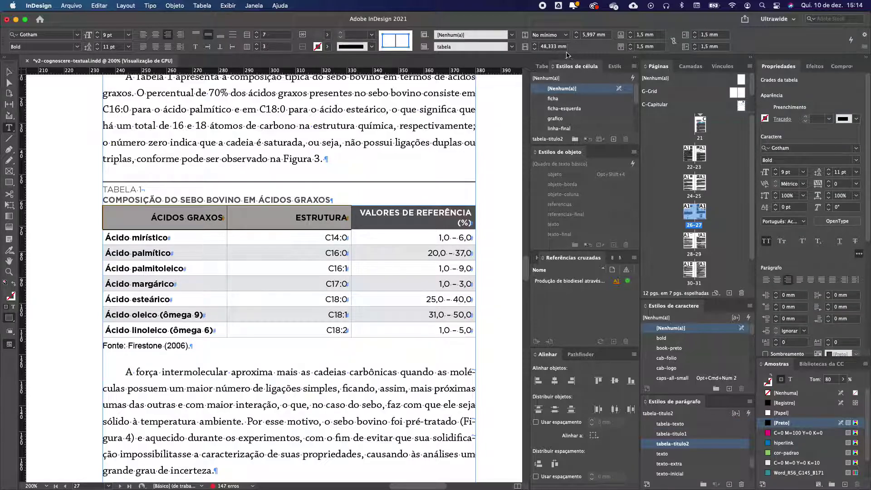
pyautogui.click(535, 49)
pyautogui.click(535, 49)
pyautogui.moveTo(463, 245); pyautogui.dragTo(475, 245)
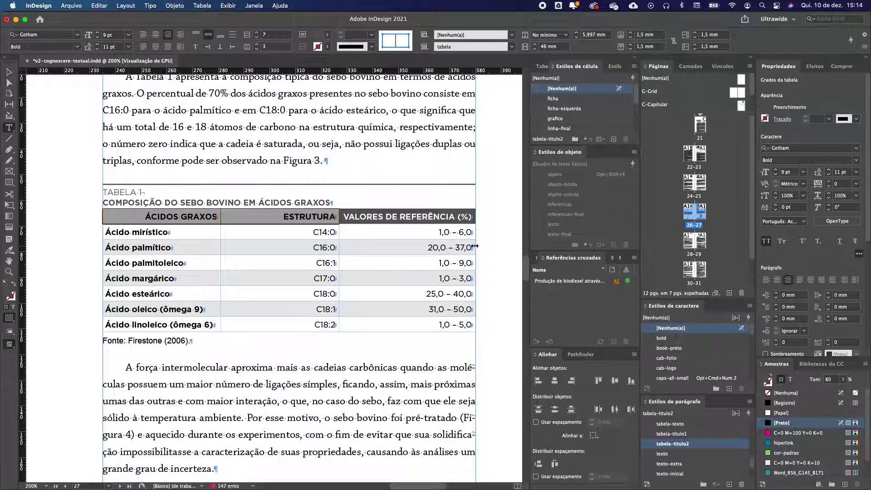
pyautogui.click(414, 241)
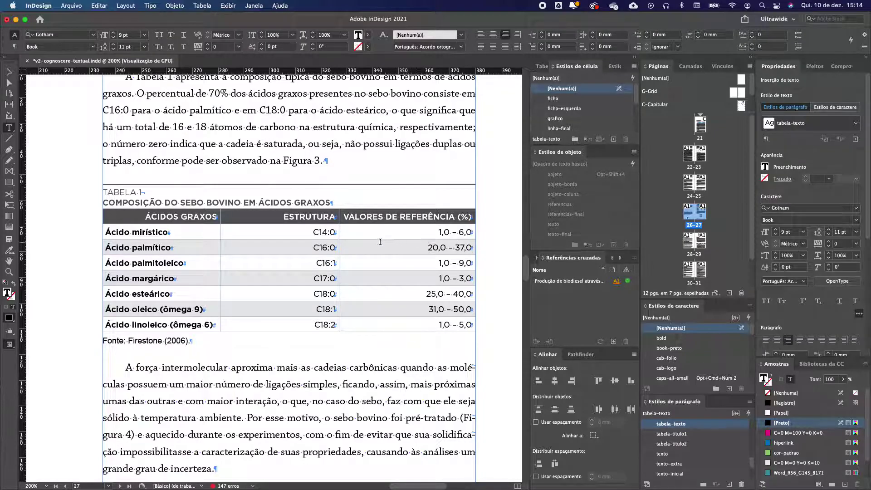
pyautogui.press('alt+shift+super+y')
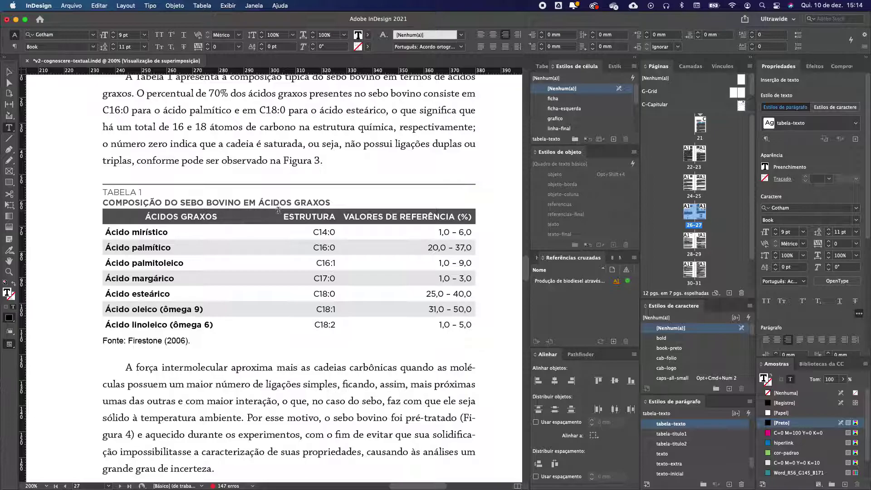
# Step: Apply the paragraph style quadro-titulo2 to the ÁCIDOS GRAXOS header cell of Tabela 1
pyautogui.moveTo(289, 212); pyautogui.dragTo(335, 217)
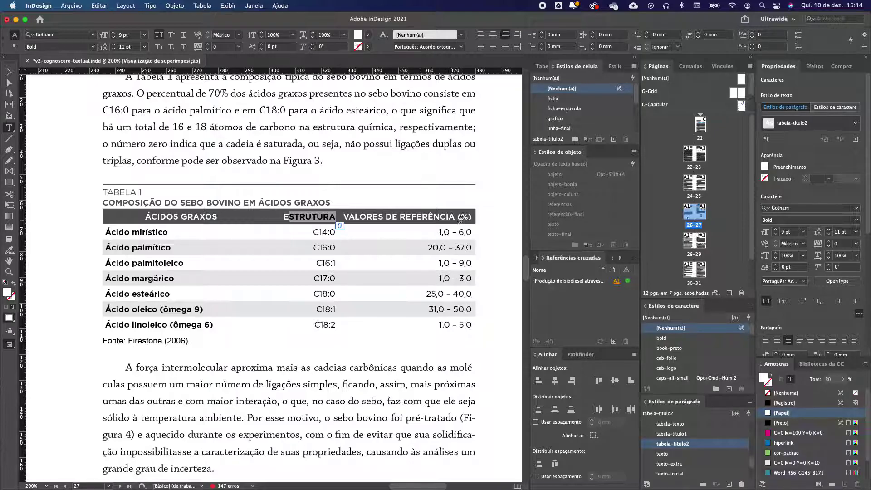
pyautogui.press('Escape')
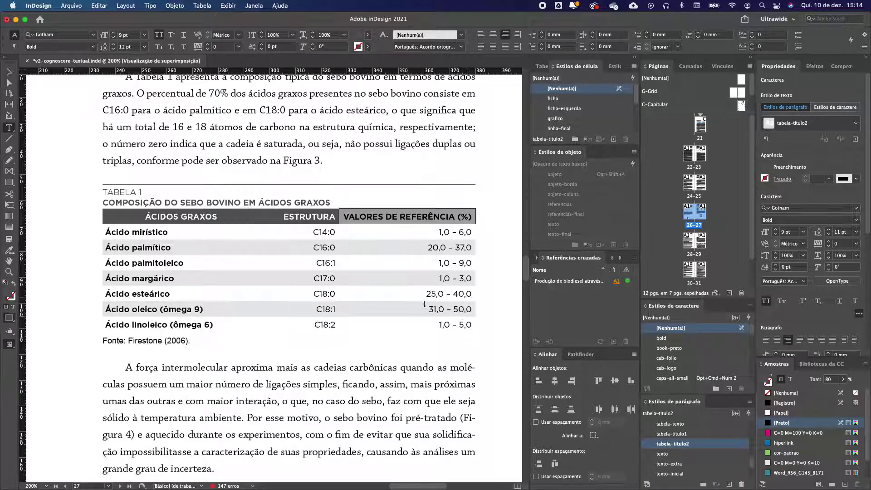
pyautogui.click(162, 216)
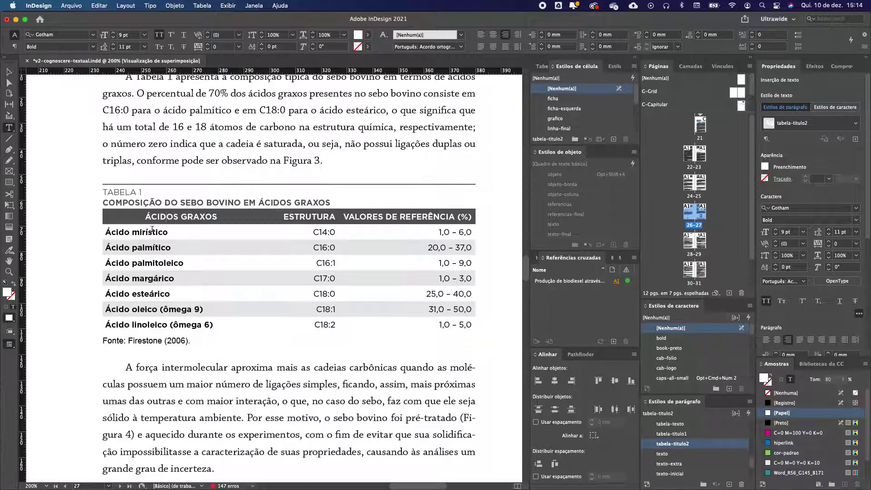
pyautogui.moveTo(131, 233); pyautogui.dragTo(165, 322)
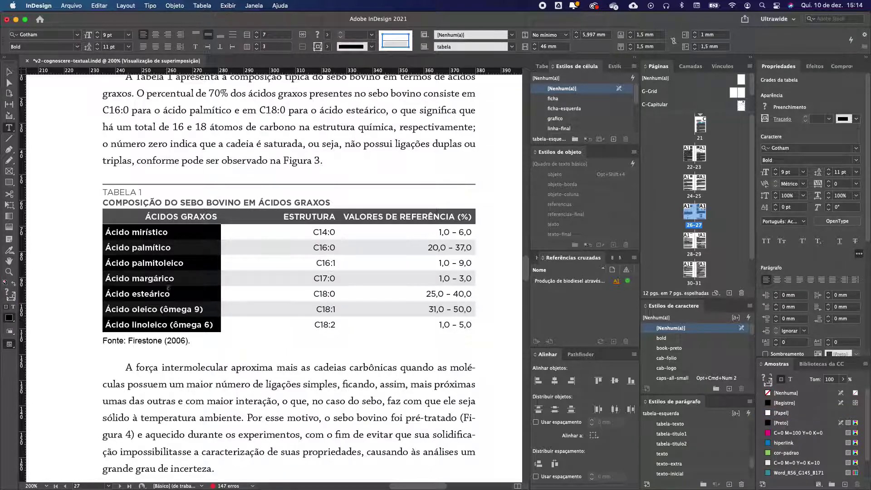
pyautogui.click(172, 216)
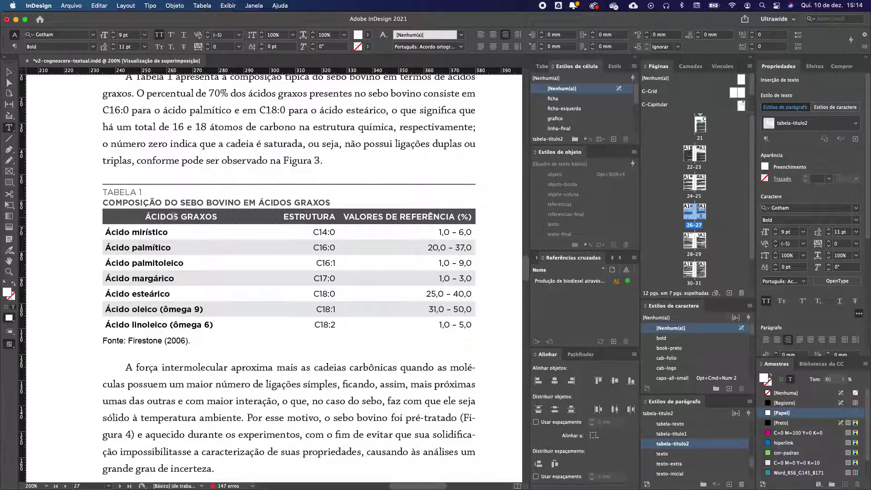
pyautogui.scroll(4, 672, 447)
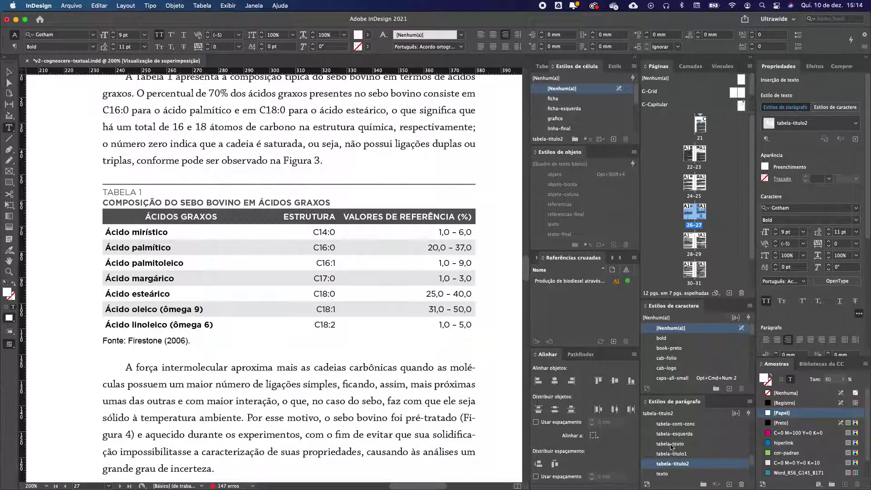
pyautogui.scroll(4, 693, 454)
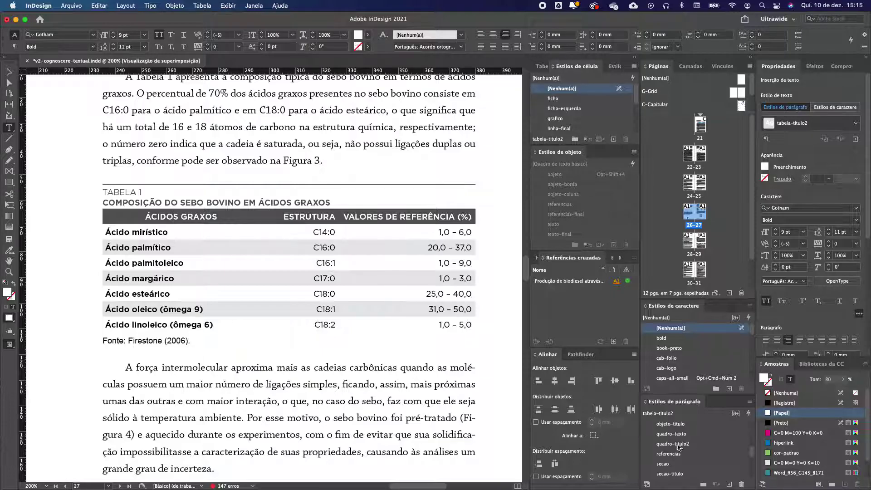
pyautogui.click(687, 446)
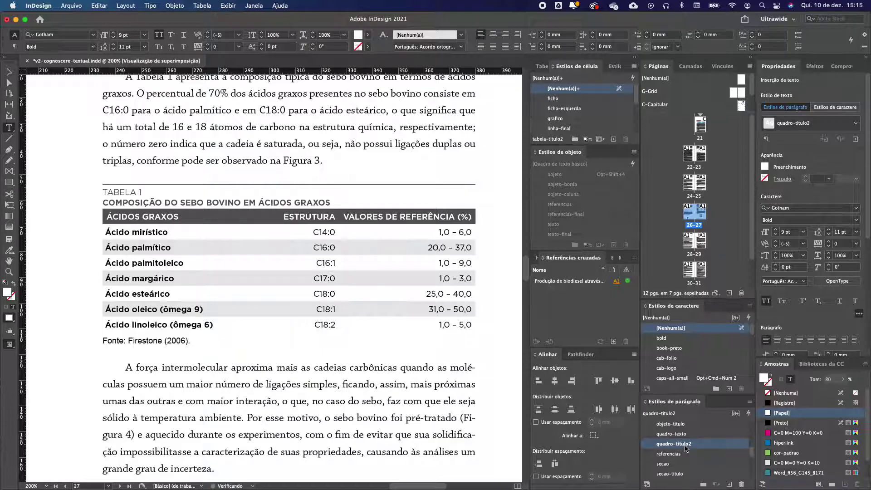
pyautogui.click(188, 220)
pyautogui.press('Escape')
pyautogui.click(167, 217)
pyautogui.click(169, 233)
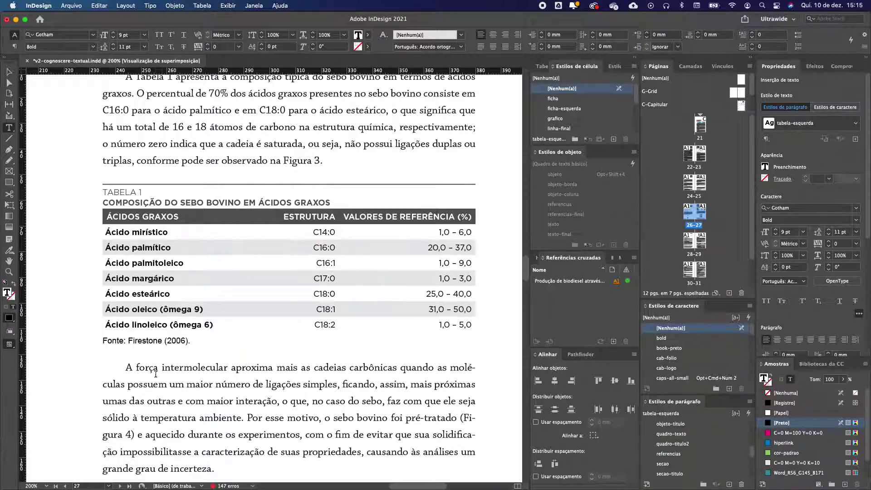
# Step: Clear the overrides of the paragraph style objeto-descricao from the source line "Fonte: Firestone (2006)." below Tabela 1
pyautogui.click(147, 341)
pyautogui.scroll(3, 712, 453)
pyautogui.scroll(-2, 713, 452)
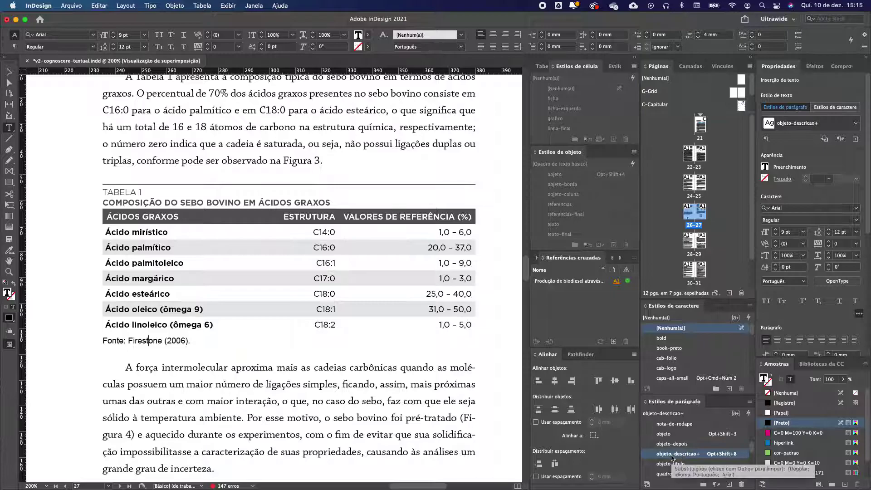
pyautogui.keyDown('alt'); pyautogui.click(671, 454); pyautogui.keyUp('alt')
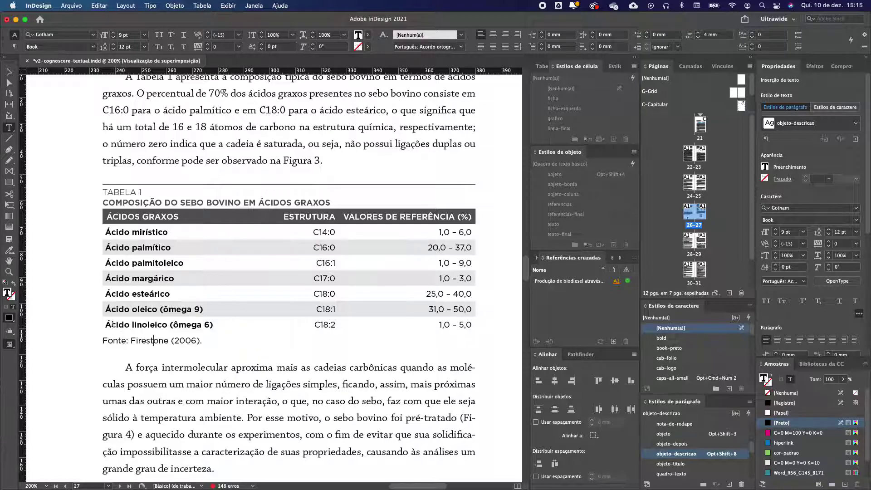
# Step: Select the last row of Tabela 1, Ácido linoleico (ômega 6), and apply the cell style linha-final
pyautogui.click(101, 324)
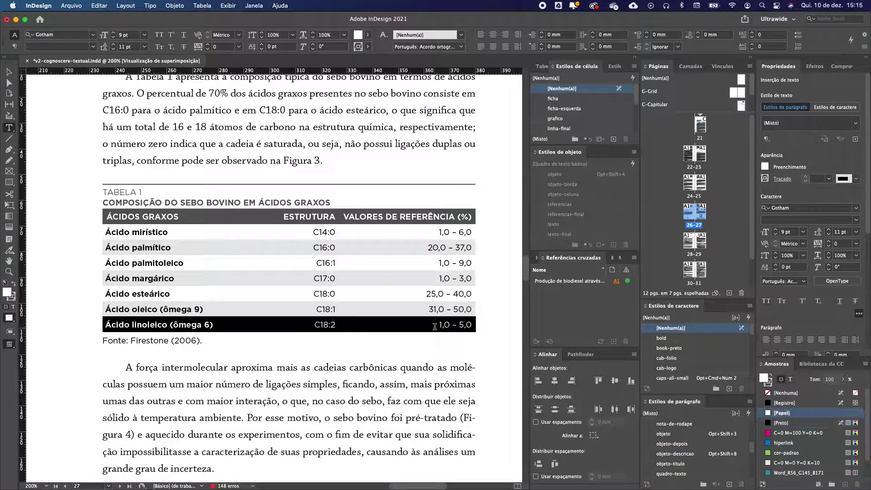
pyautogui.moveTo(327, 324); pyautogui.dragTo(225, 314)
pyautogui.click(152, 318)
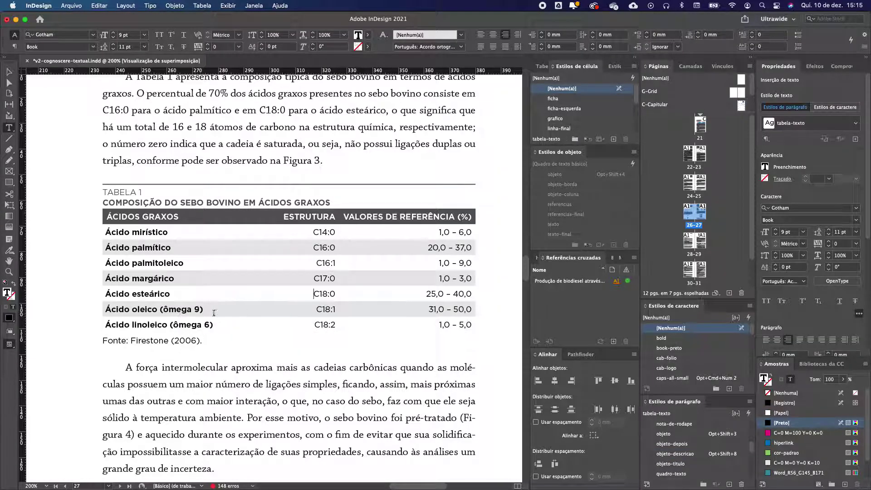
pyautogui.moveTo(128, 325); pyautogui.dragTo(211, 327)
pyautogui.click(127, 328)
pyautogui.press('Tab')
pyautogui.moveTo(155, 323); pyautogui.dragTo(426, 328)
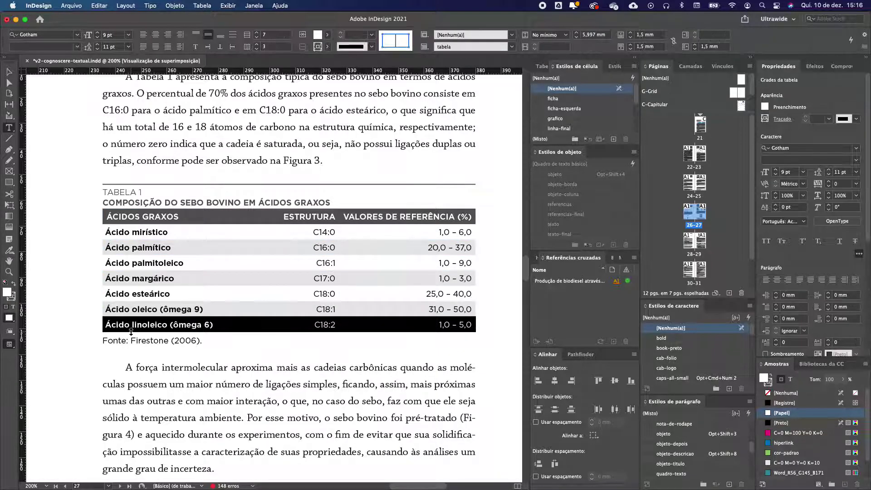
pyautogui.click(463, 37)
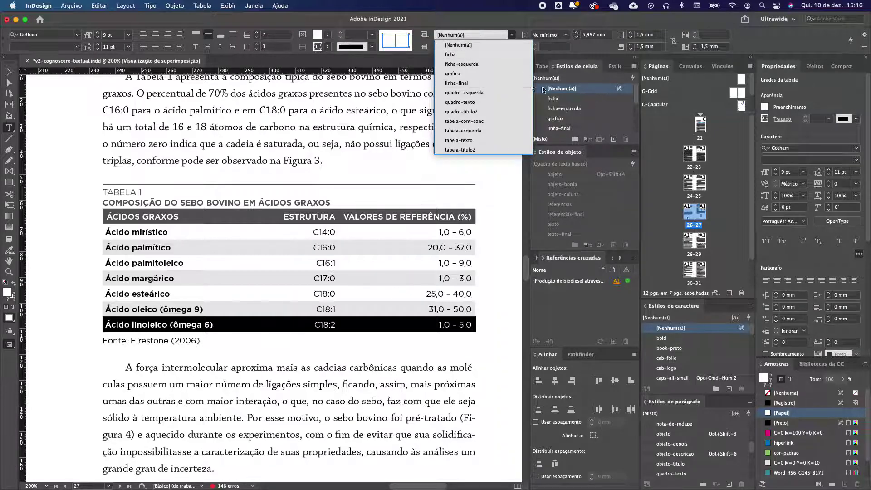
pyautogui.scroll(-3, 576, 111)
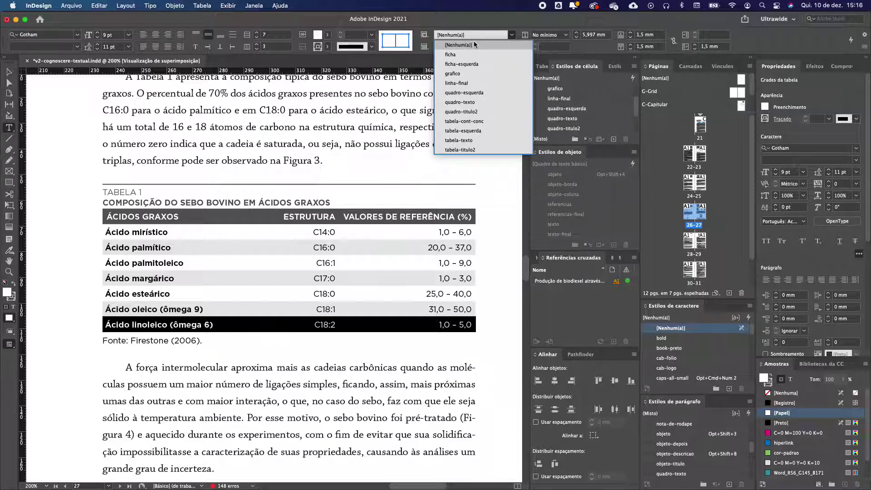
pyautogui.click(456, 84)
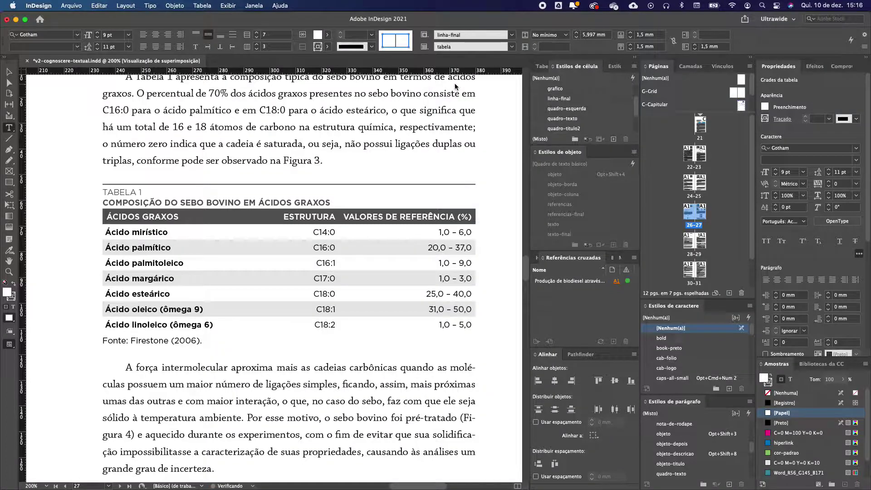
pyautogui.click(400, 253)
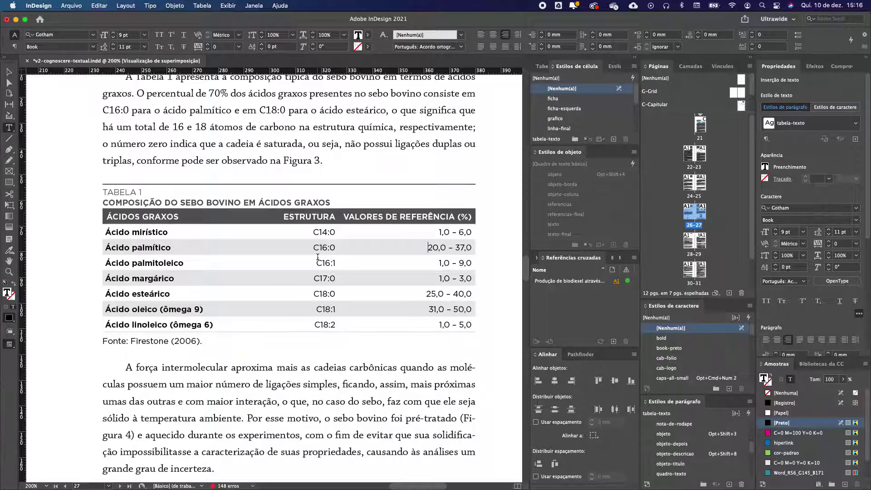
# Step: Enlarge the Figura 4 image proportionally to the full text column width of 145 mm
pyautogui.scroll(-4, 318, 257)
pyautogui.press('super+minus')
pyautogui.press('super+minus')
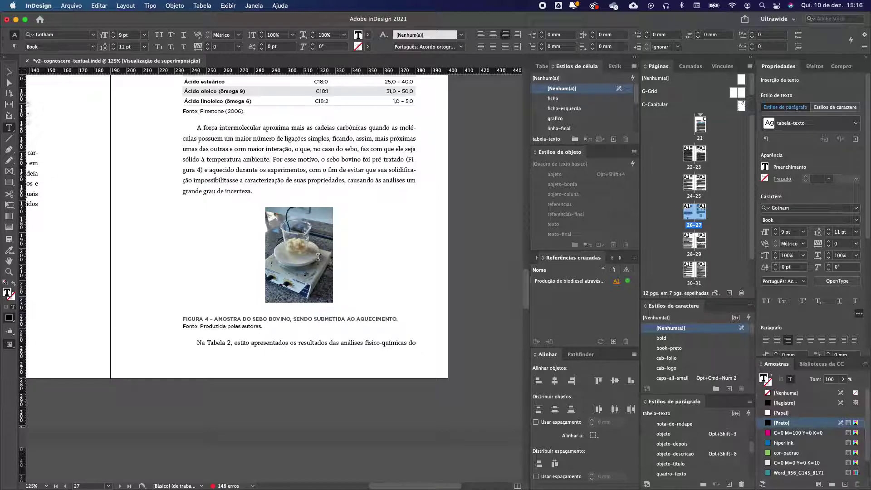
pyautogui.press('super+shift+a')
pyautogui.click(9, 72)
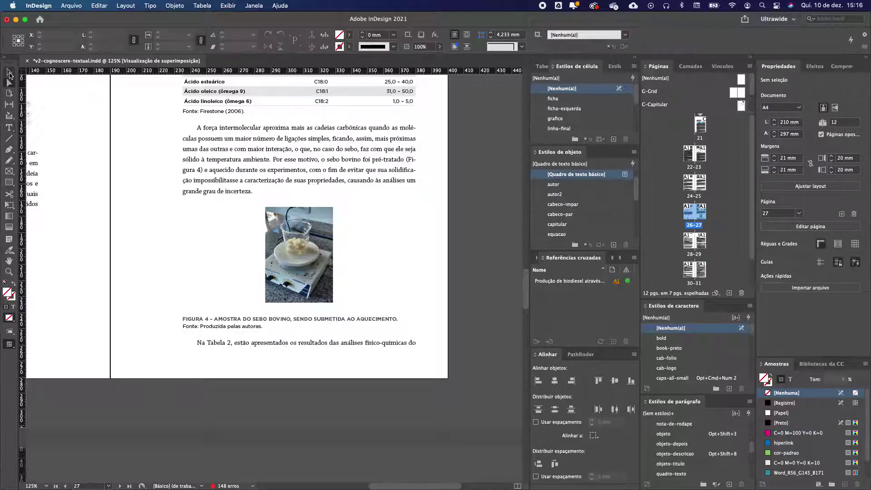
pyautogui.click(322, 237)
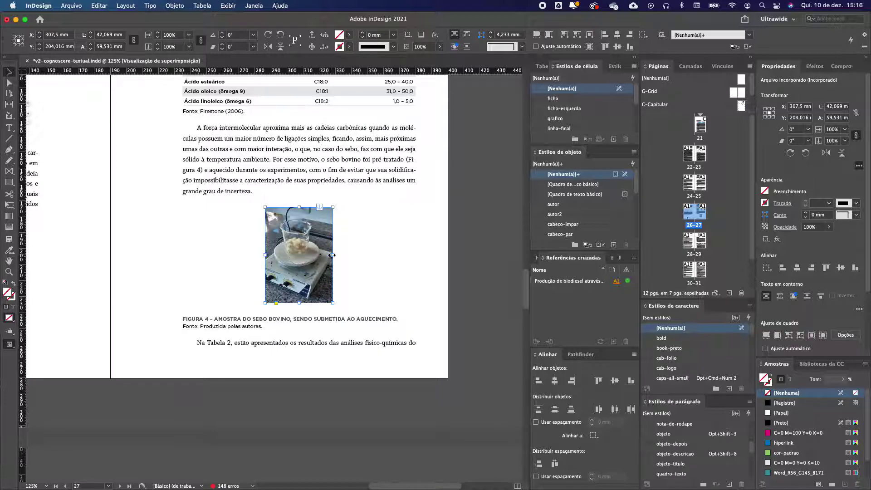
pyautogui.moveTo(332, 255); pyautogui.dragTo(416, 234)
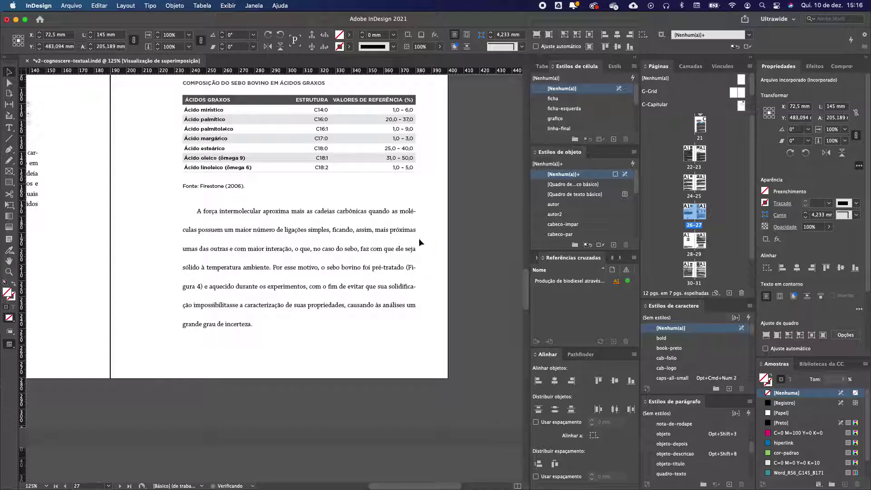
# Step: Apply the object style objeto without overrides to the Figura 4 frame on page 28 and fill the frame proportionally with its image
pyautogui.scroll(-10, 418, 238)
pyautogui.hscroll(-10, 419, 240)
pyautogui.doubleClick(694, 254)
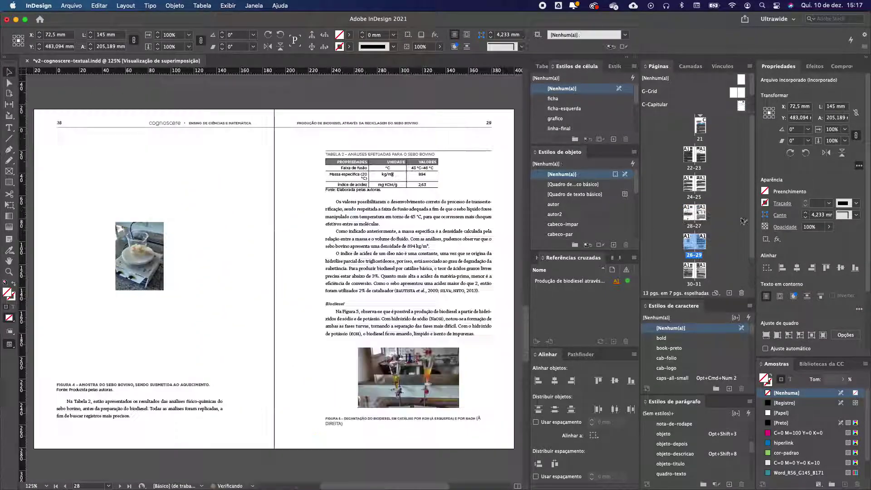
pyautogui.click(161, 217)
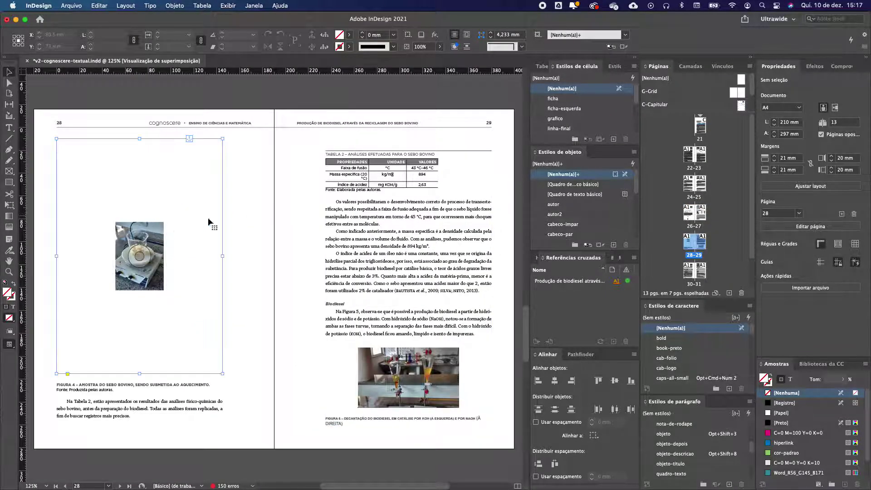
pyautogui.scroll(-5, 573, 227)
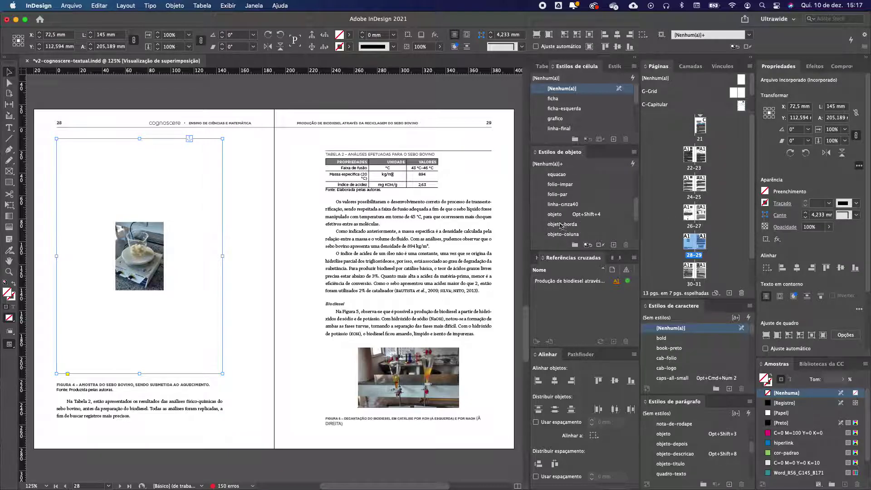
pyautogui.click(552, 216)
pyautogui.keyDown('alt'); pyautogui.click(552, 215); pyautogui.keyUp('alt')
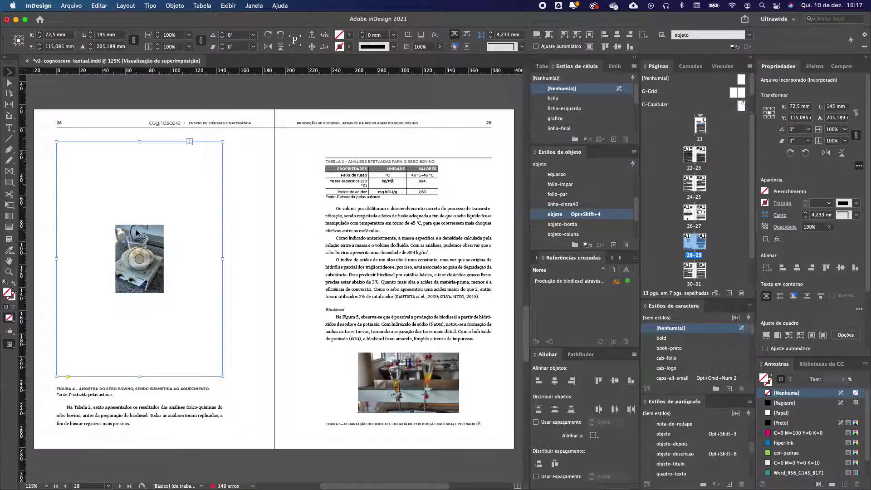
pyautogui.click(536, 35)
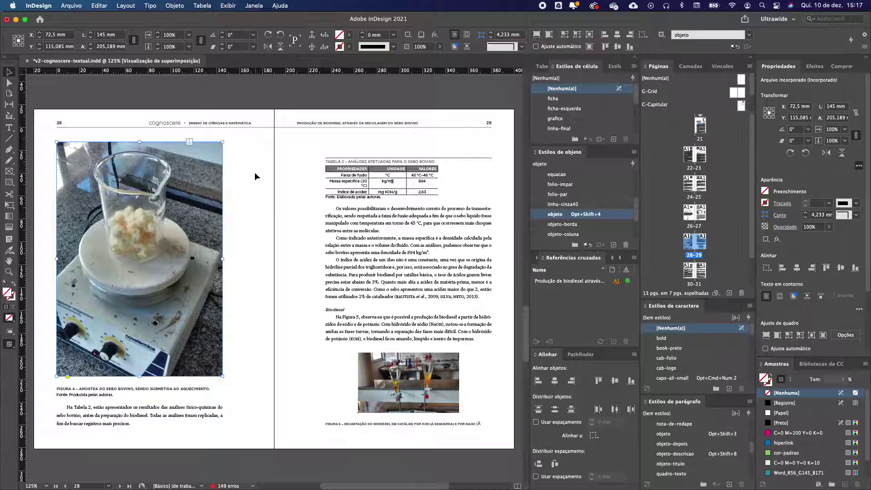
pyautogui.click(243, 174)
# Step: Review the layout of pages 26 to 29 and undo the Figura 4 frame fill, object style and enlargement
pyautogui.scroll(10, 280, 194)
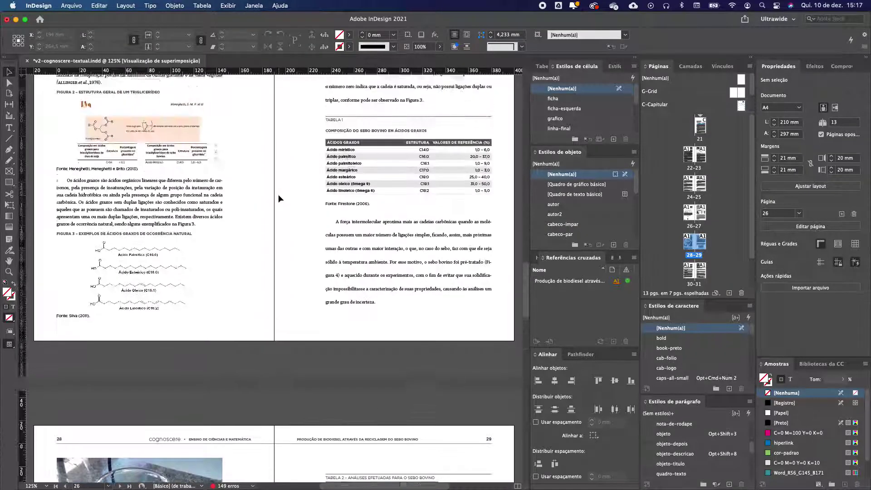
pyautogui.scroll(4, 353, 205)
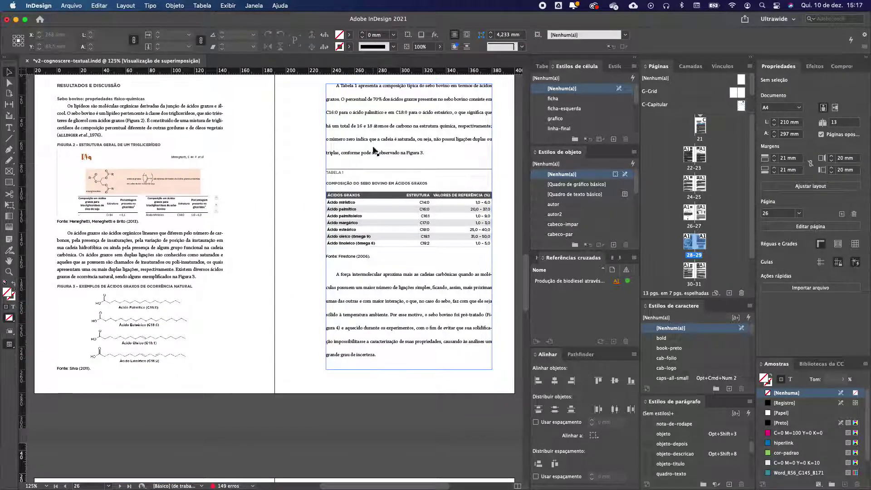
pyautogui.scroll(-5, 370, 182)
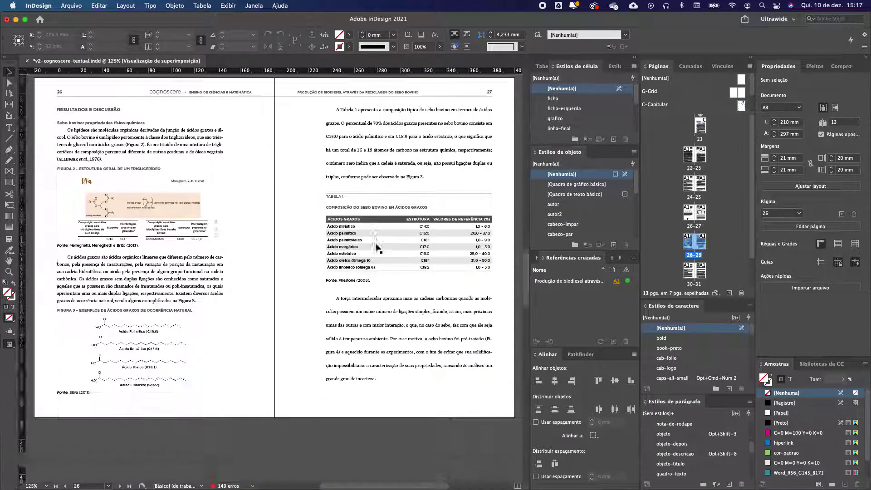
pyautogui.scroll(-5, 378, 245)
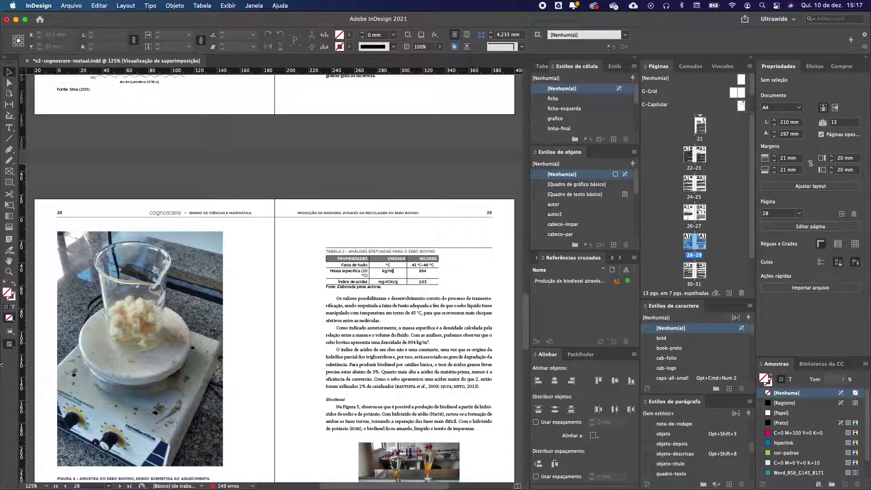
pyautogui.press('super+z')
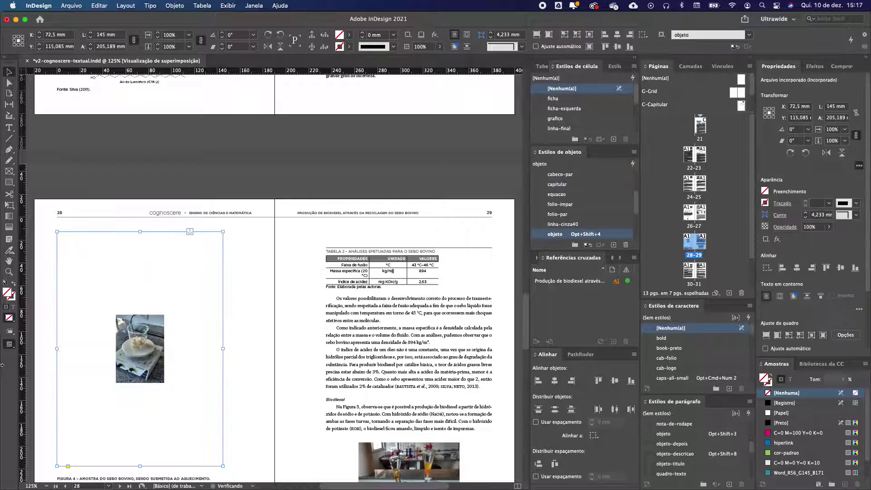
pyautogui.press('super+z')
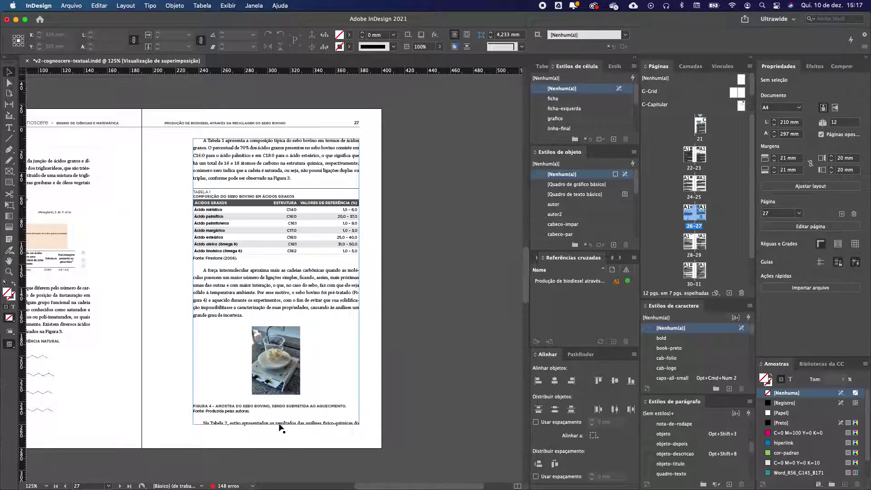
# Step: Move the Figura 4 image out of the text on page 27 onto the pasteboard beside the page
pyautogui.click(298, 347)
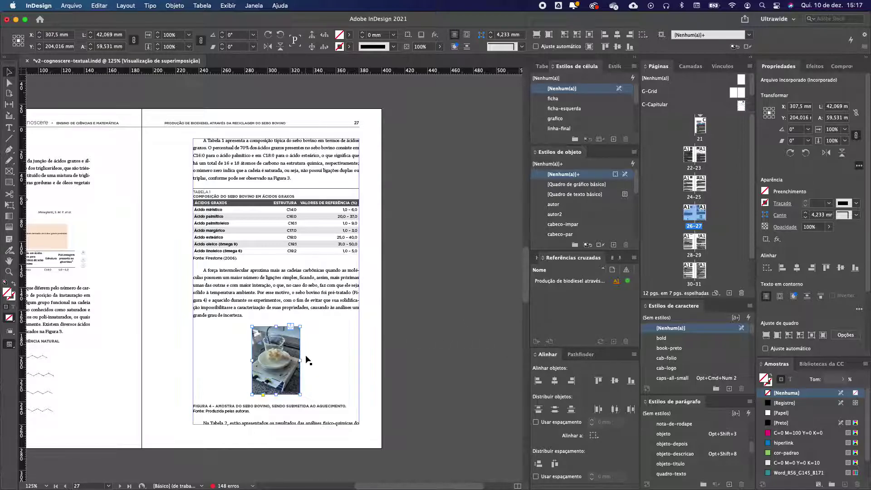
pyautogui.press('Delete')
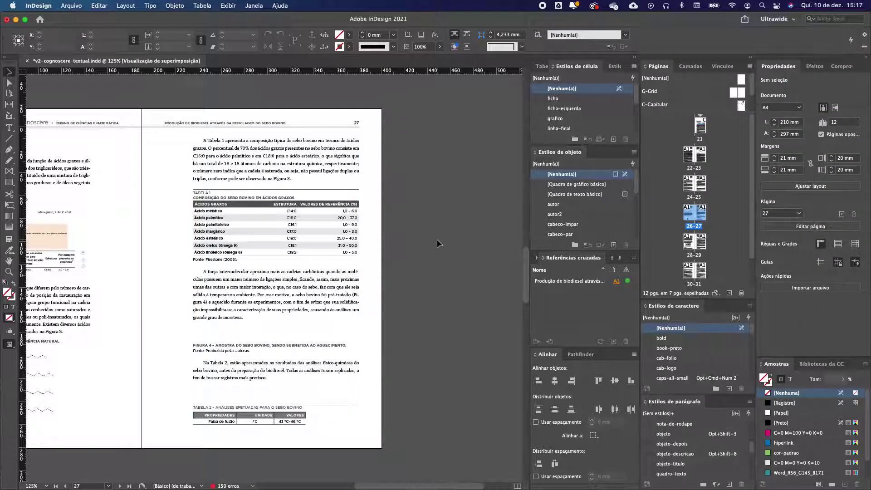
pyautogui.press('super+z')
pyautogui.moveTo(295, 257); pyautogui.dragTo(449, 204)
# Step: Draw a text frame about 71 mm by 119.5 mm on the pasteboard and move the Figura 4 title and source line into it
pyautogui.press('t')
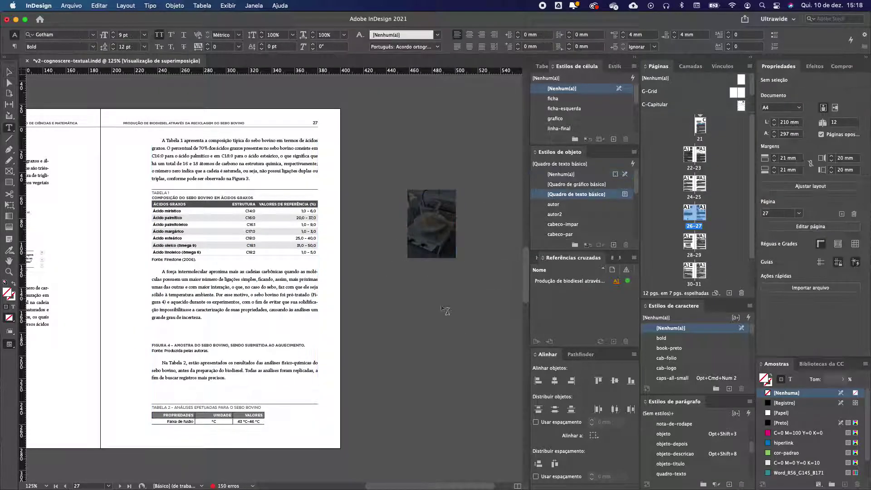
pyautogui.moveTo(367, 267); pyautogui.dragTo(465, 405)
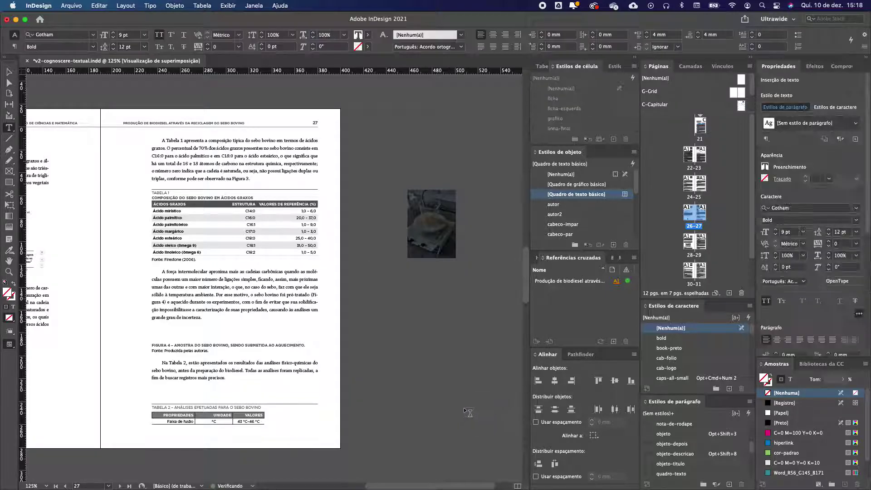
pyautogui.moveTo(139, 345); pyautogui.dragTo(96, 346)
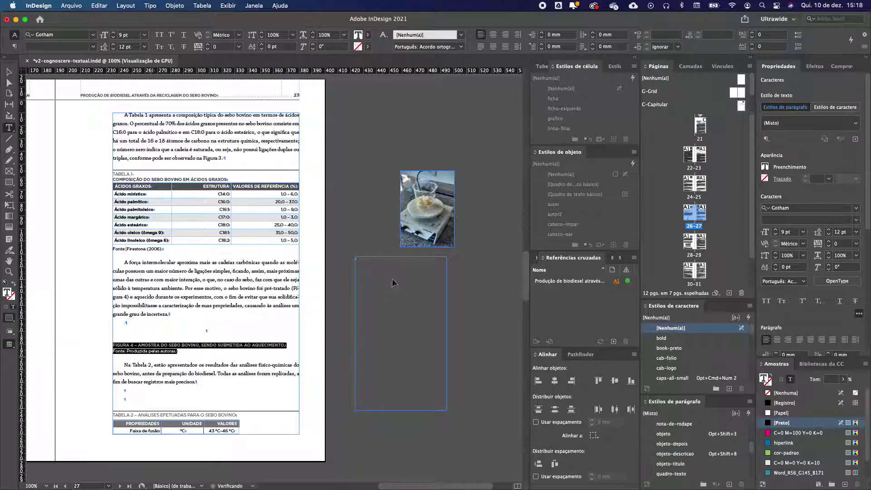
pyautogui.hotkey('ctrl', 'x')
pyautogui.click(364, 261)
pyautogui.press('super+v')
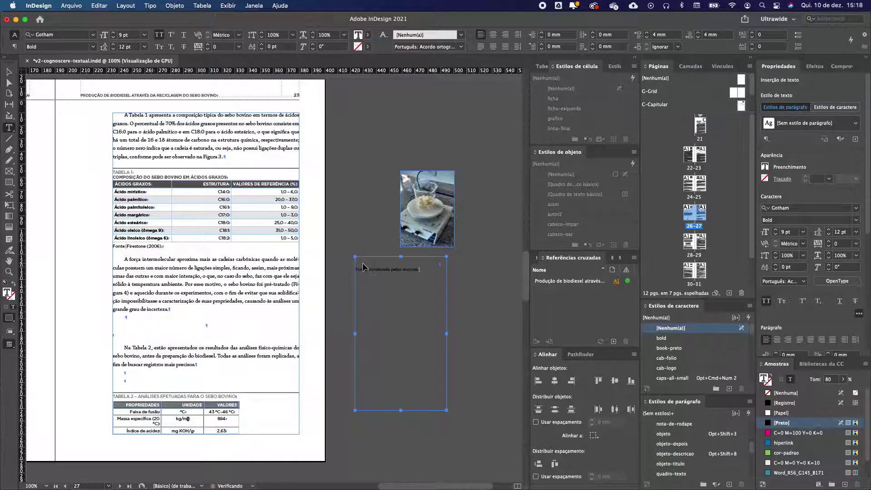
pyautogui.press('Escape')
# Step: Insert a paragraph with the style objeto between the Figura 4 title and source line and move the pasteboard image into it
pyautogui.click(449, 212)
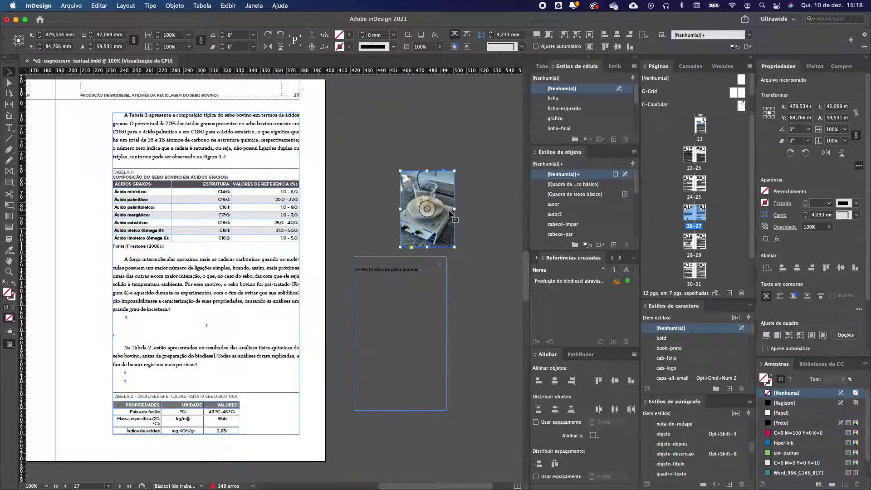
pyautogui.press('BackSpace')
pyautogui.scroll(3, 439, 270)
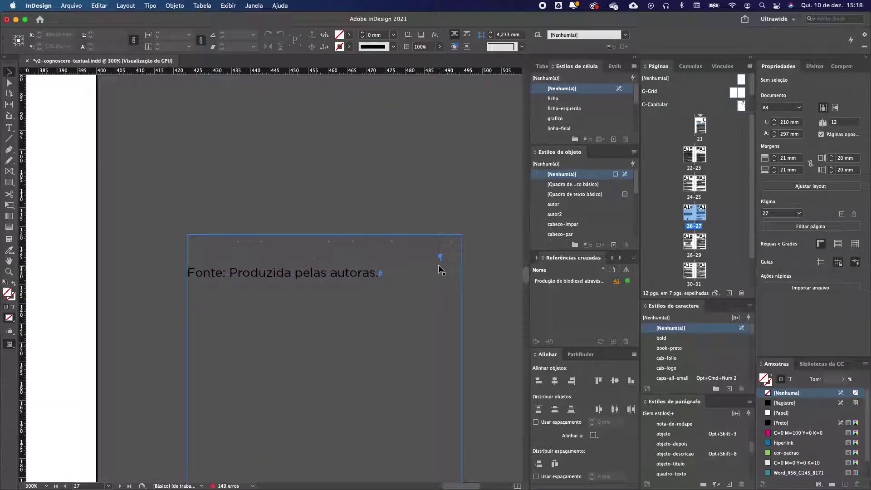
pyautogui.doubleClick(424, 268)
pyautogui.press('Return')
pyautogui.press('super+equal')
pyautogui.hotkey('alt', 'shift', '3')
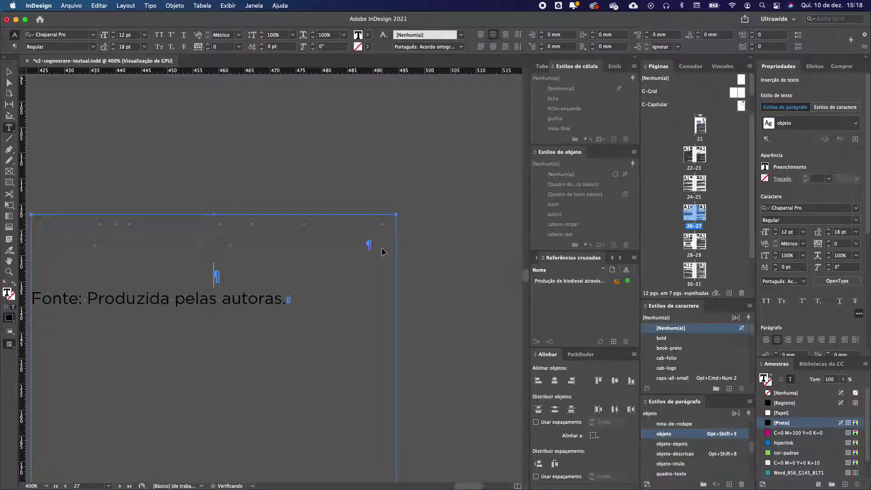
pyautogui.press('super+v')
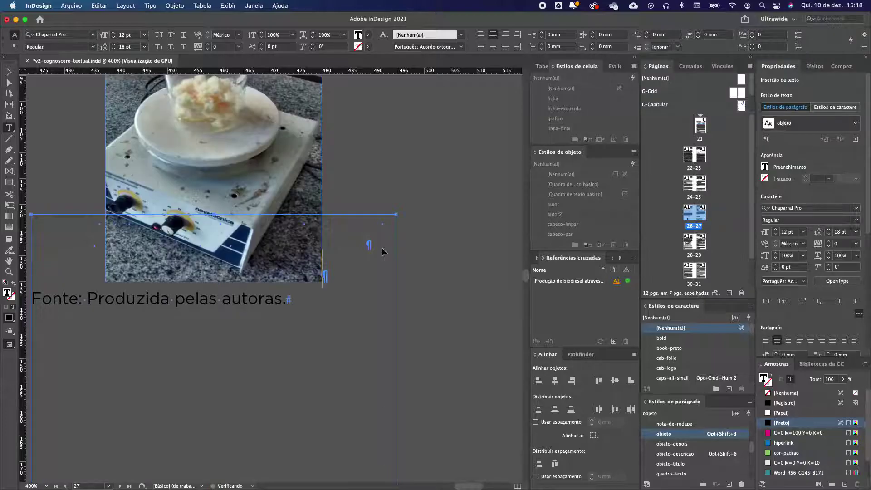
pyautogui.press('Escape')
# Step: Reposition the Figura 4 text frame on the pasteboard and apply the object style objeto-coluna to it
pyautogui.press('super+minus')
pyautogui.press('super+minus')
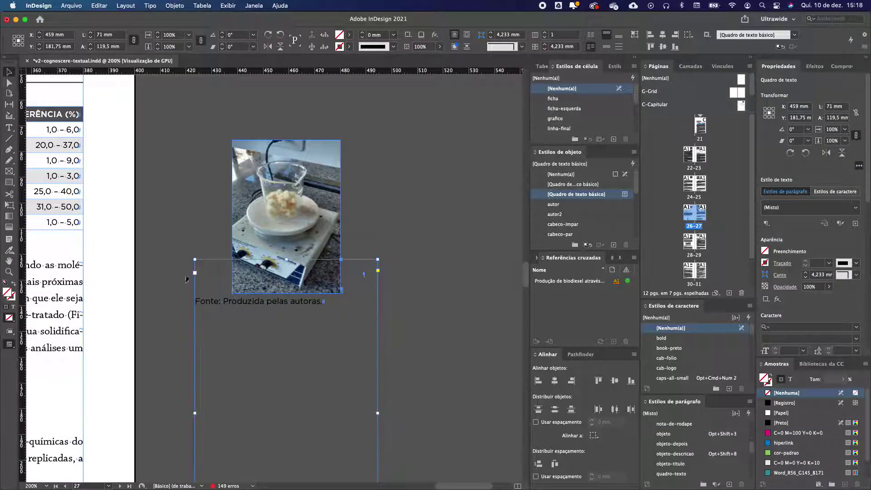
pyautogui.press('super+minus')
pyautogui.press('super+minus')
pyautogui.press('super+minus')
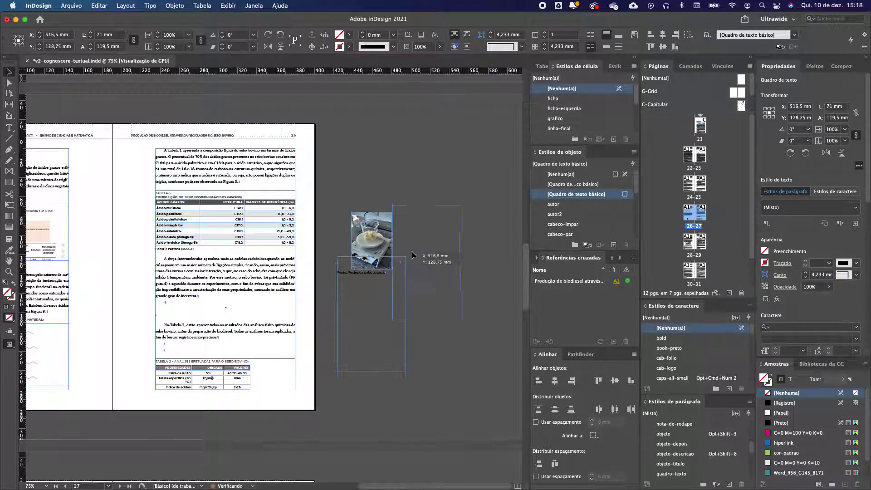
pyautogui.moveTo(358, 317); pyautogui.dragTo(397, 272)
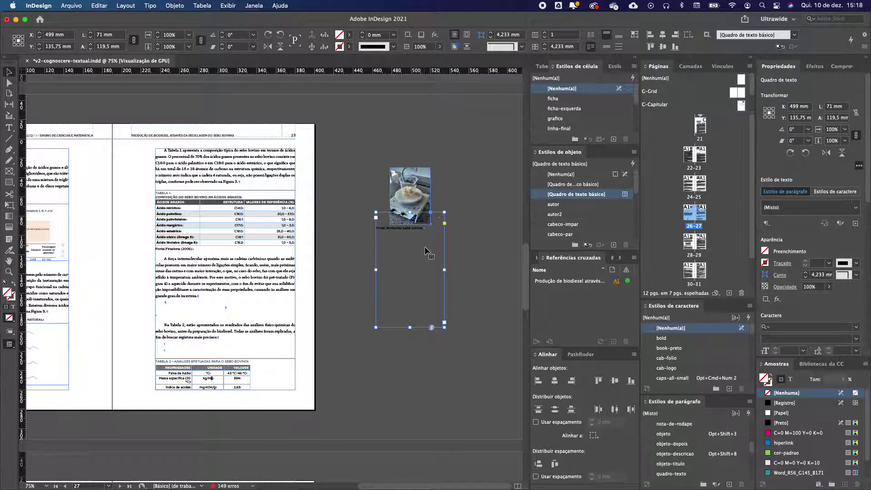
pyautogui.scroll(-5, 574, 223)
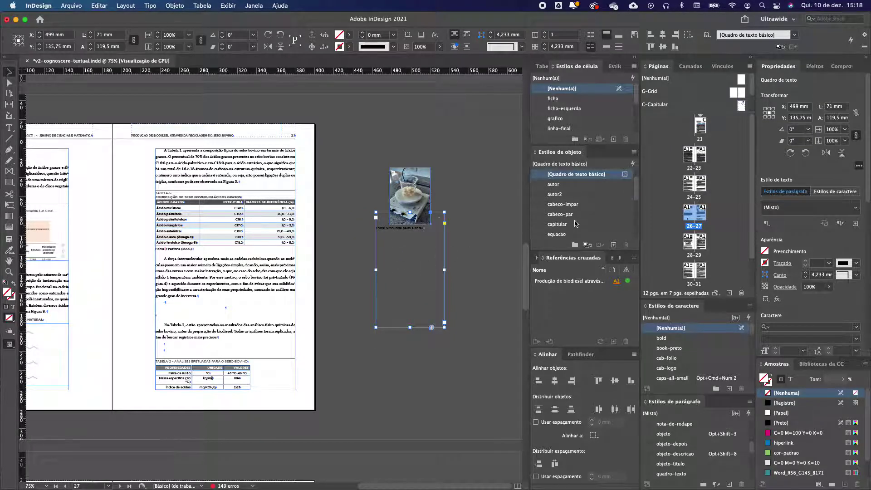
pyautogui.scroll(-4, 574, 222)
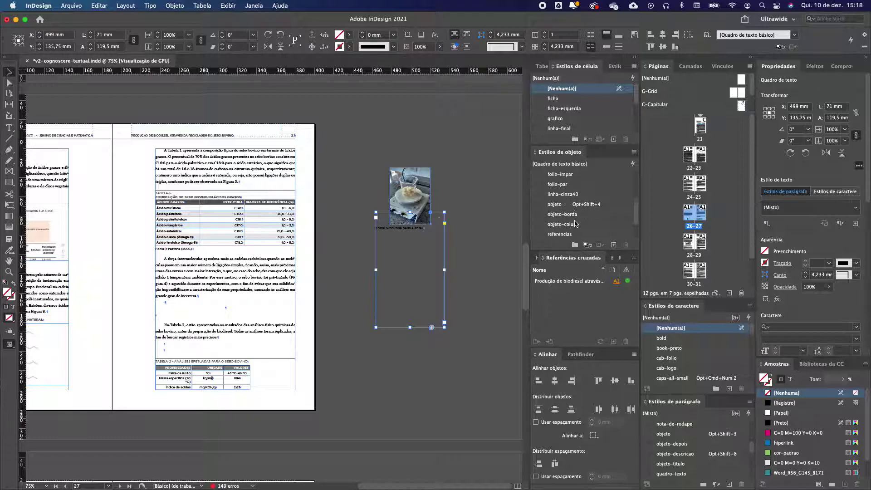
pyautogui.click(565, 218)
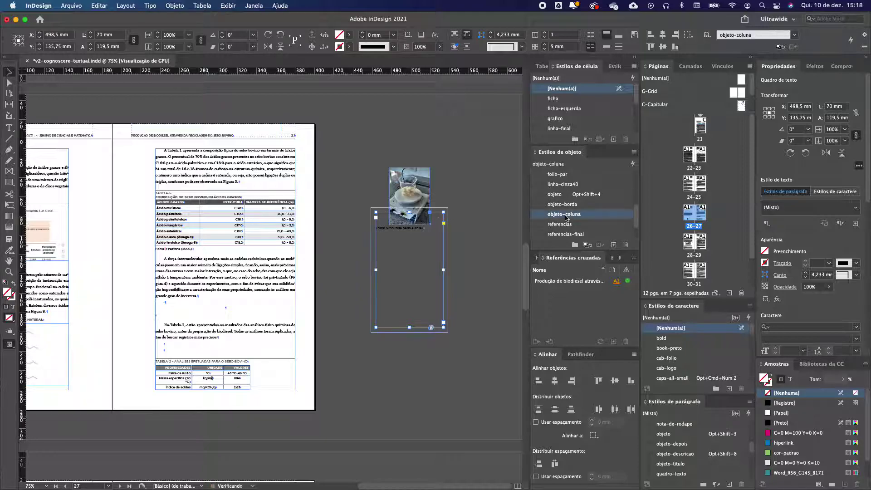
pyautogui.click(487, 248)
# Step: Apply the object style objeto to the anchored Figura 4 image inside the column frame
pyautogui.click(404, 252)
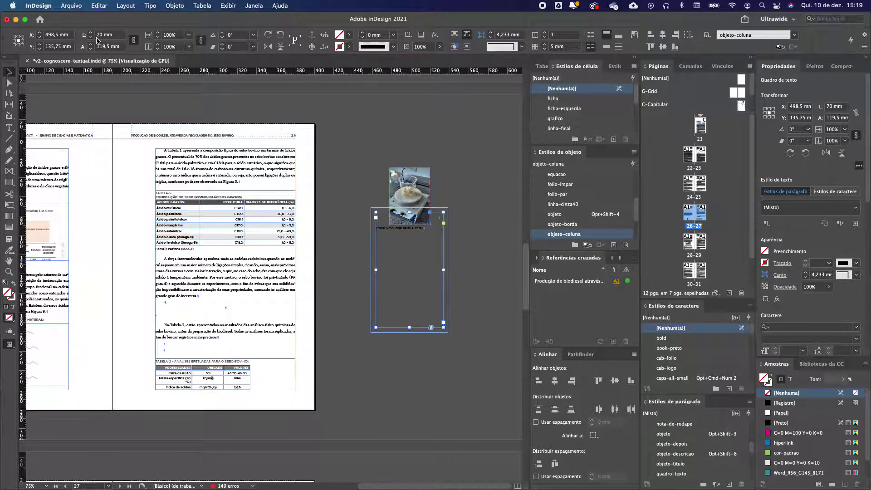
pyautogui.moveTo(413, 258); pyautogui.dragTo(415, 301)
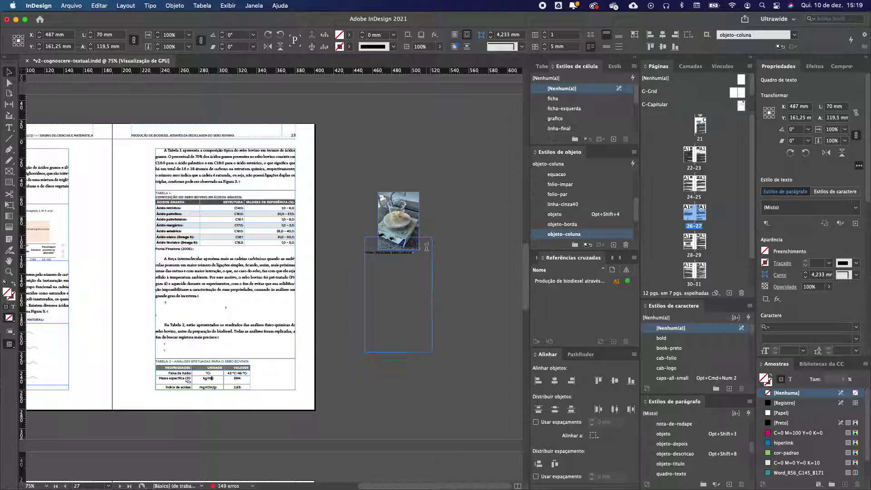
pyautogui.doubleClick(421, 250)
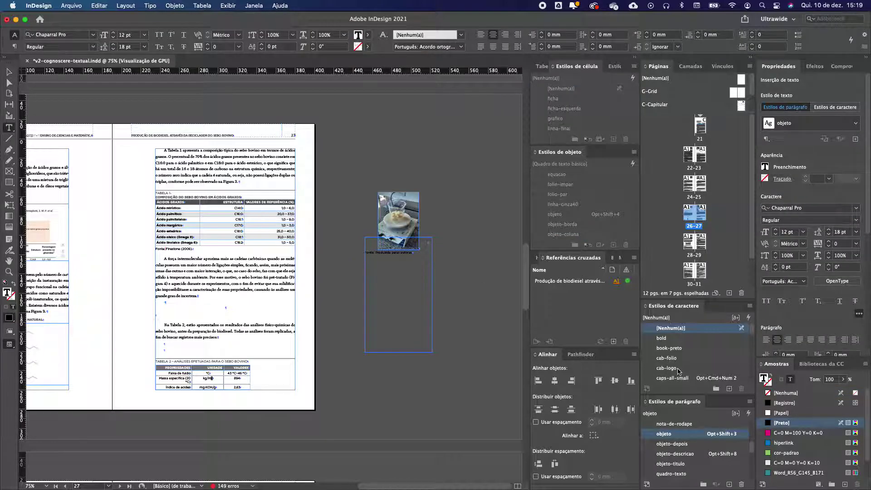
pyautogui.press('Escape')
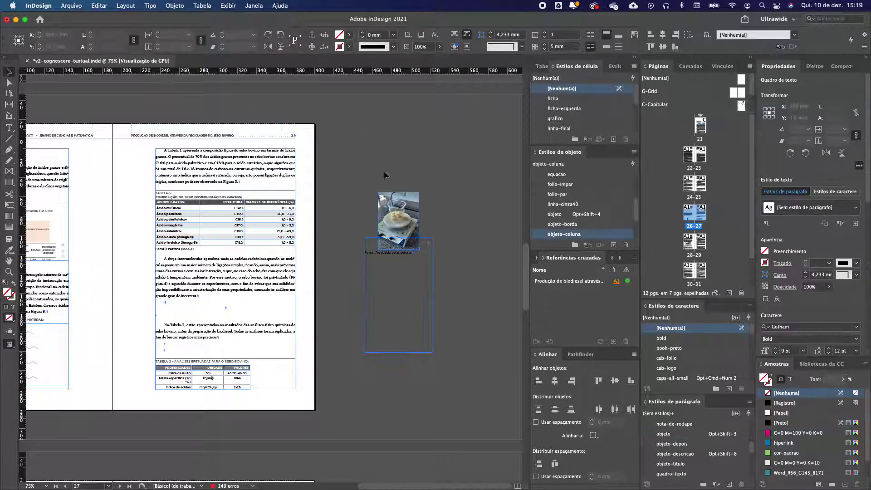
pyautogui.click(398, 211)
pyautogui.scroll(-5, 588, 218)
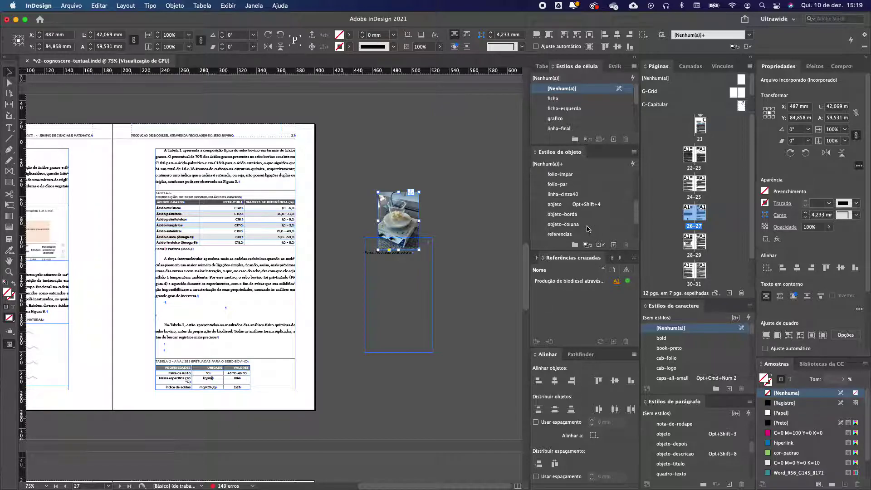
pyautogui.click(554, 196)
pyautogui.press('Escape')
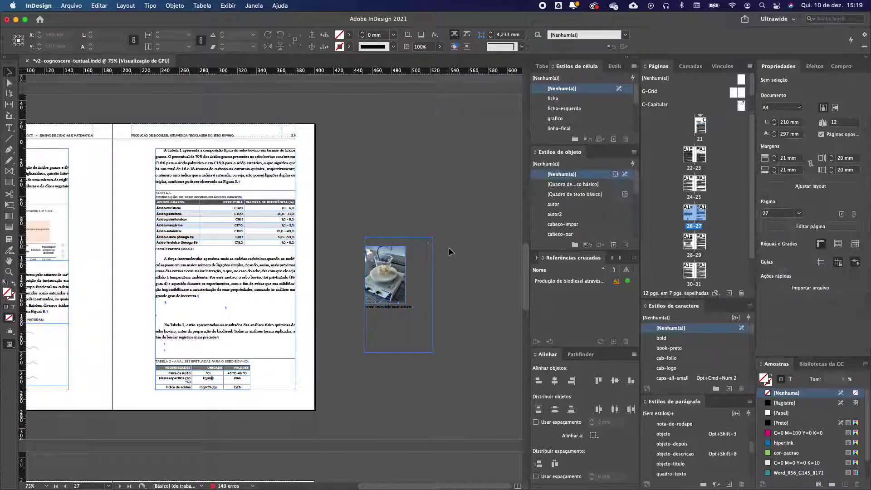
# Step: Place the Figura 4 column frame on page 27 against the left edge of the text column, below Tabela 1
pyautogui.moveTo(398, 270); pyautogui.dragTo(211, 282)
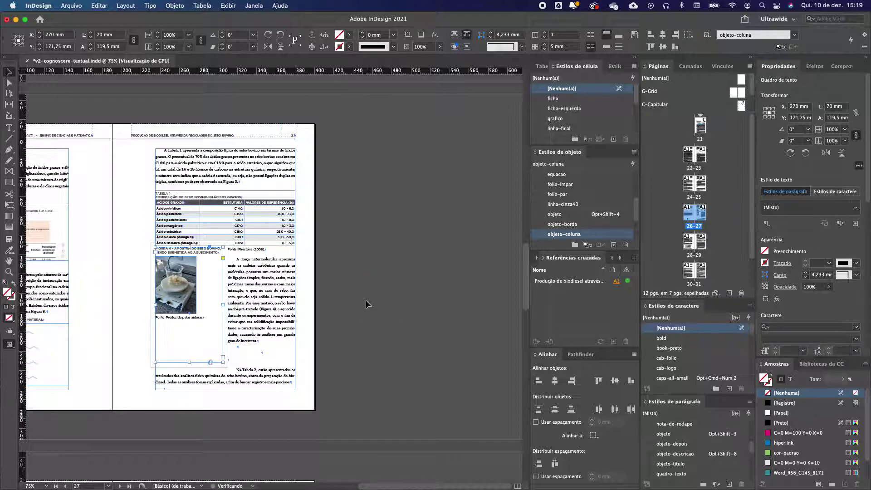
pyautogui.click(303, 299)
pyautogui.scroll(3, 203, 297)
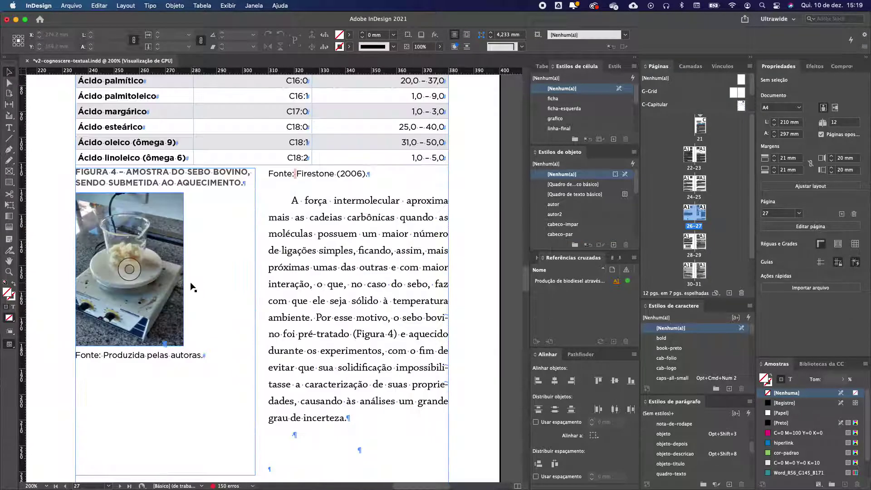
# Step: Move the Figura 4 column frame off page 27 onto the pasteboard
pyautogui.moveTo(212, 278); pyautogui.dragTo(212, 294)
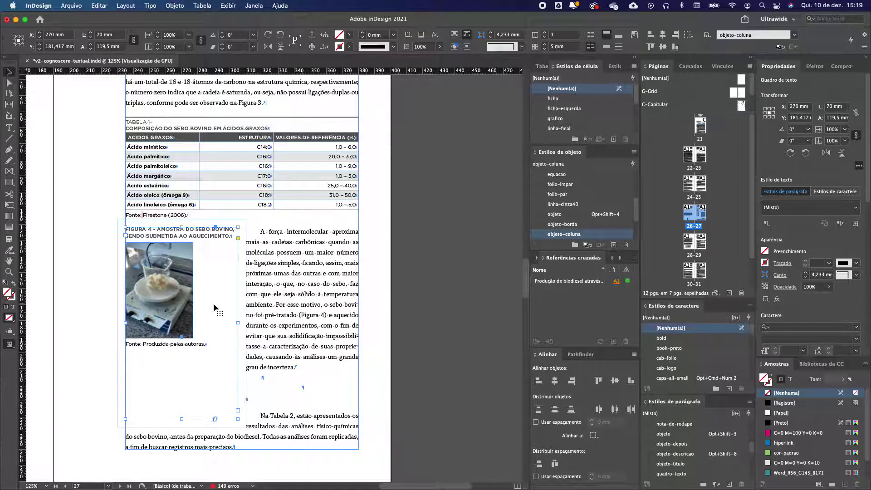
pyautogui.moveTo(215, 301); pyautogui.dragTo(509, 264)
pyautogui.scroll(3, 455, 305)
pyautogui.hscroll(3, 455, 304)
pyautogui.click(486, 289)
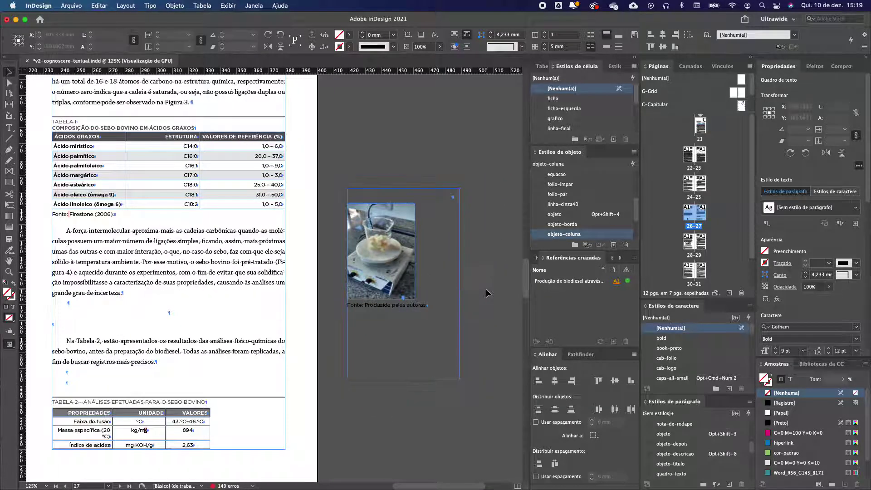
# Step: Set the anchored Figura 4 image frame to 70 mm wide and fill the frame proportionally with the photo
pyautogui.click(388, 291)
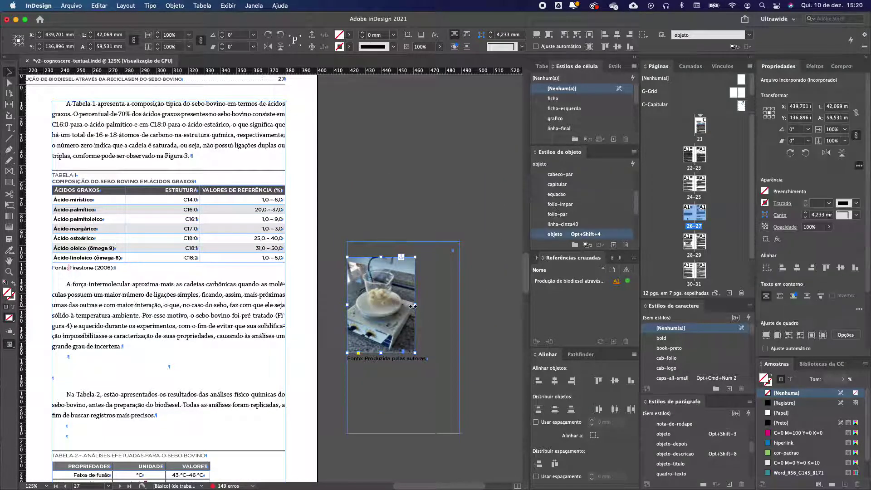
pyautogui.click(121, 36)
pyautogui.write('70')
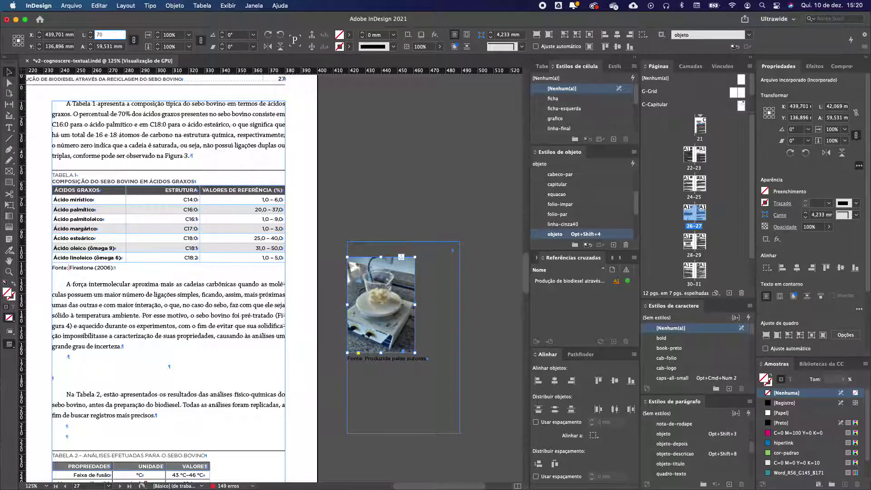
pyautogui.press('Return')
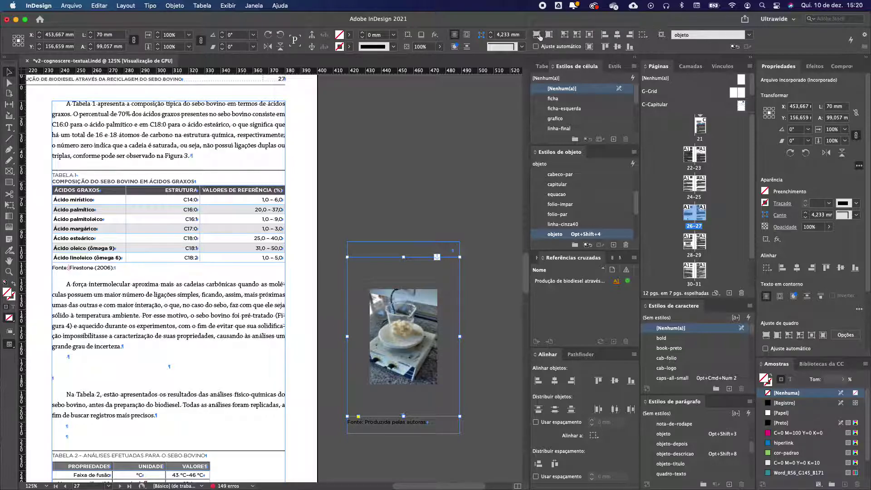
pyautogui.click(538, 36)
# Step: Place the Figura 4 column frame against the right edge of page 27's text column and shorten it to about 113 mm high
pyautogui.click(484, 252)
pyautogui.moveTo(416, 254); pyautogui.dragTo(242, 254)
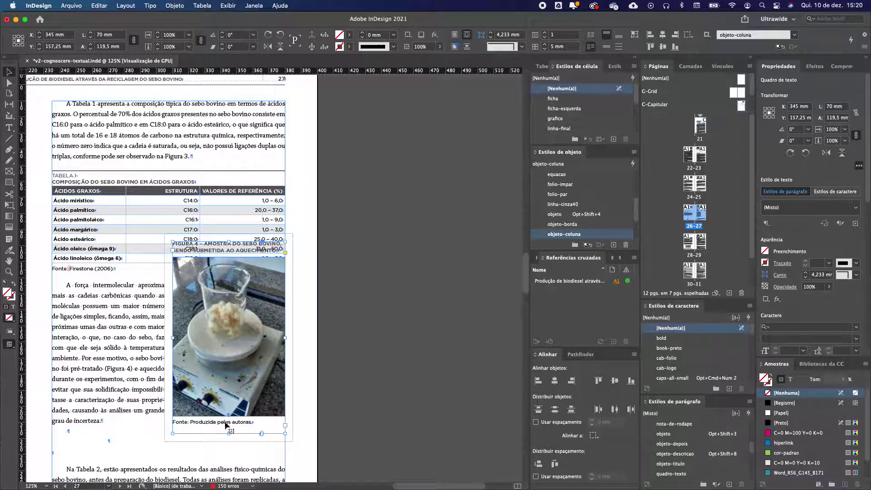
pyautogui.moveTo(228, 433); pyautogui.dragTo(229, 424)
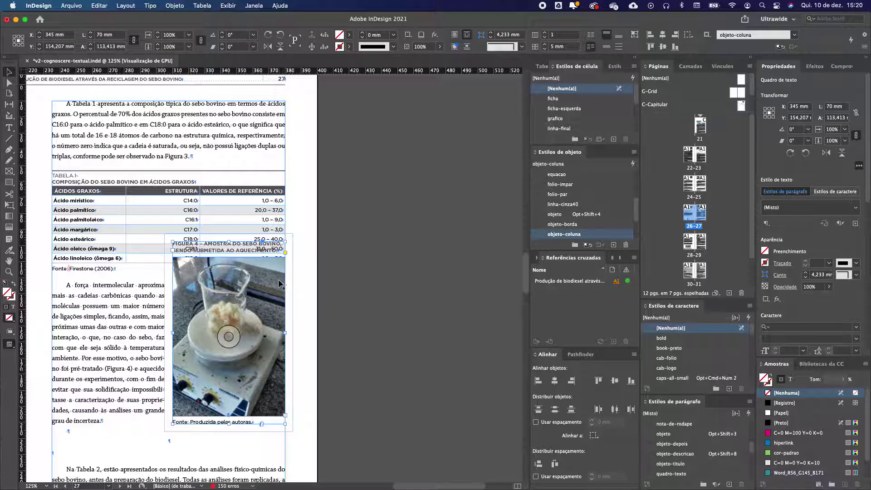
# Step: Move the Figura 4 column frame to the left edge of the text column, just below the Tabela 1 source line
pyautogui.moveTo(269, 254); pyautogui.dragTo(184, 305)
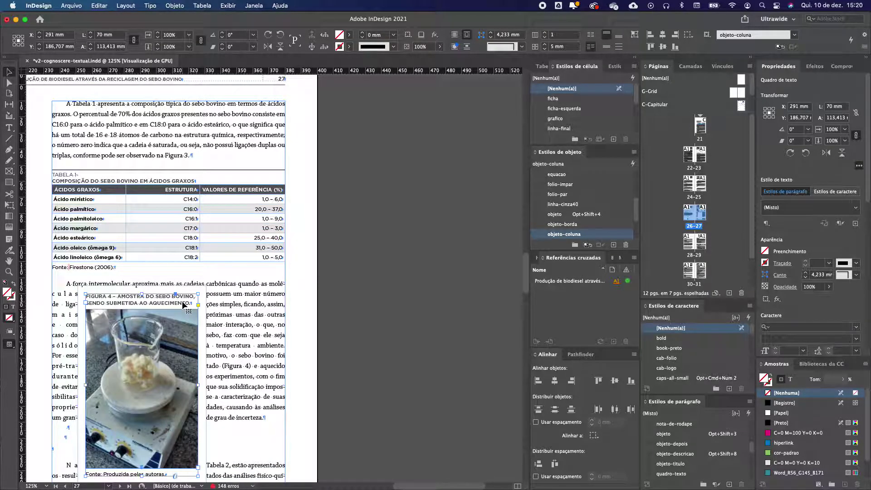
pyautogui.scroll(-3, 184, 307)
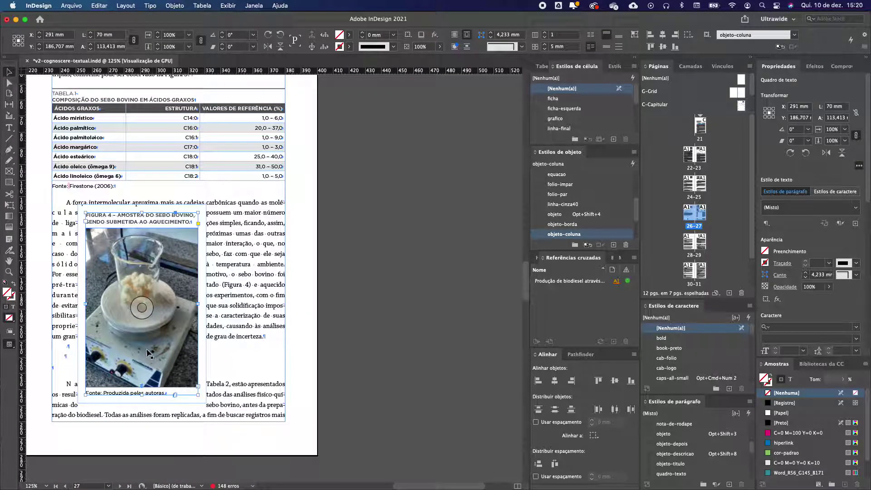
pyautogui.hscroll(1, 146, 348)
pyautogui.scroll(1, 146, 349)
pyautogui.hscroll(-4, 144, 370)
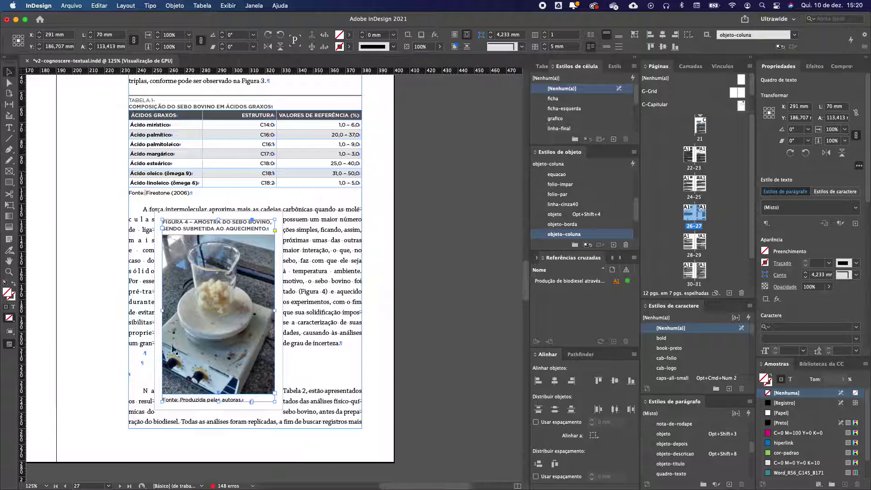
pyautogui.moveTo(177, 230); pyautogui.dragTo(147, 218)
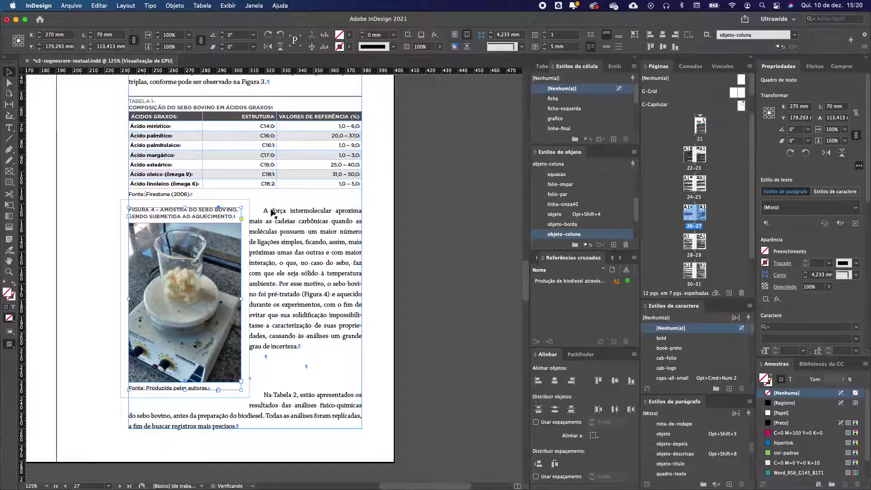
pyautogui.click(455, 250)
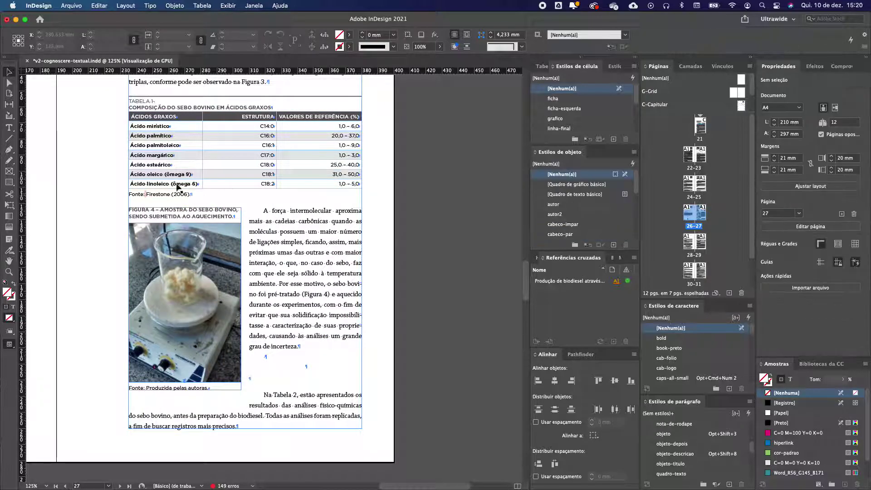
# Step: Try shifting the Figura 4 column frame left across the page's inner margin, and undo the move
pyautogui.scroll(3, 210, 184)
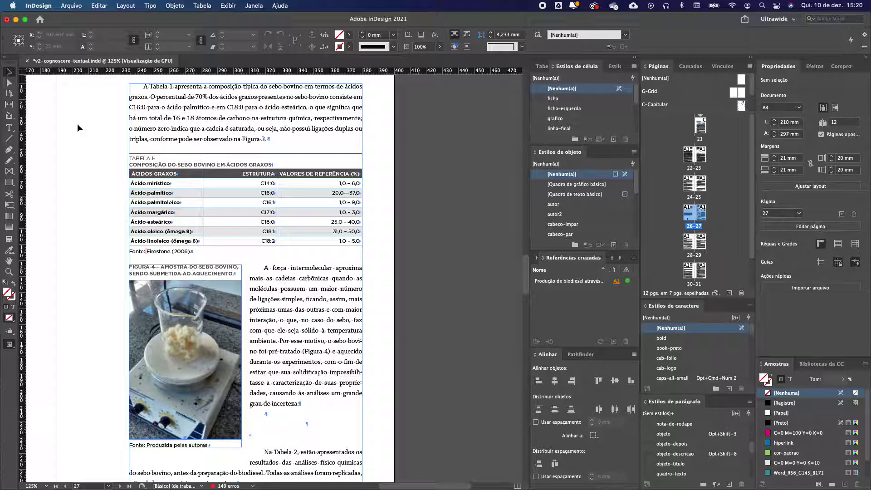
pyautogui.scroll(-3, 157, 254)
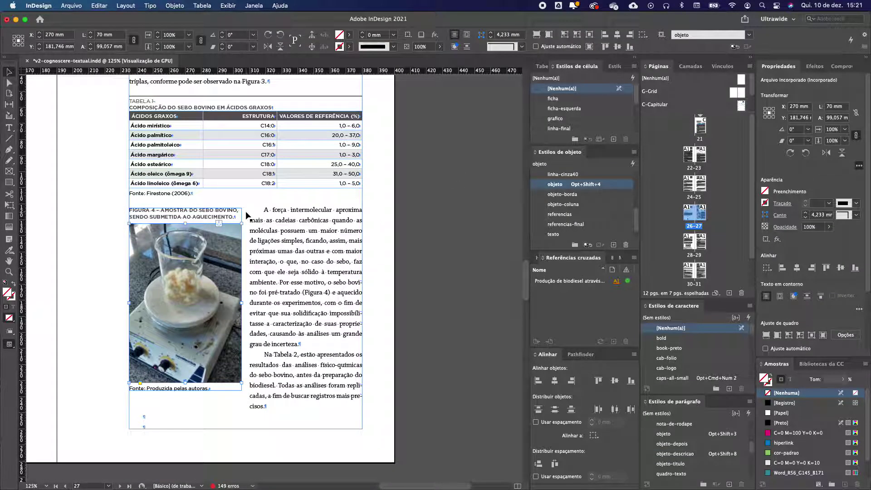
pyautogui.click(160, 214)
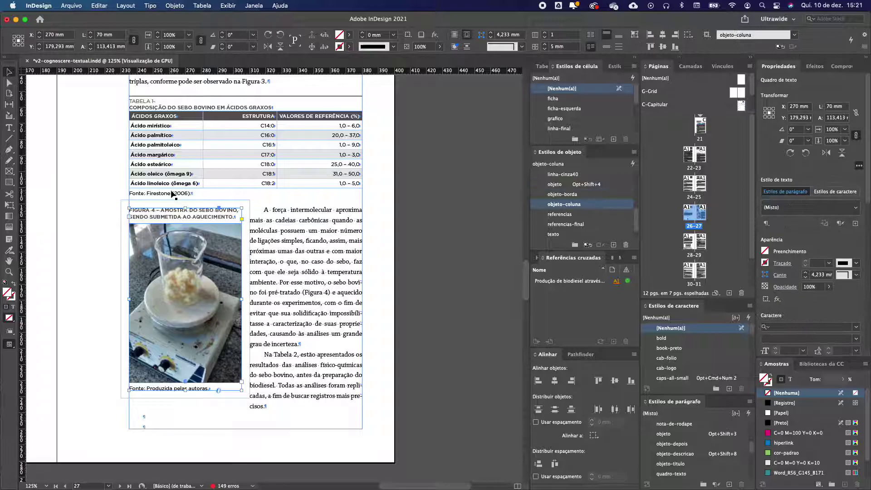
pyautogui.click(143, 245)
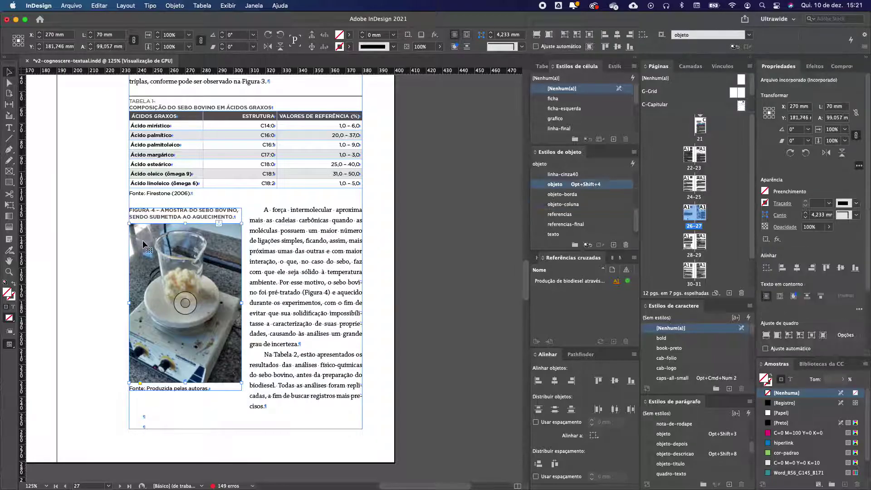
pyautogui.moveTo(146, 221); pyautogui.dragTo(59, 208)
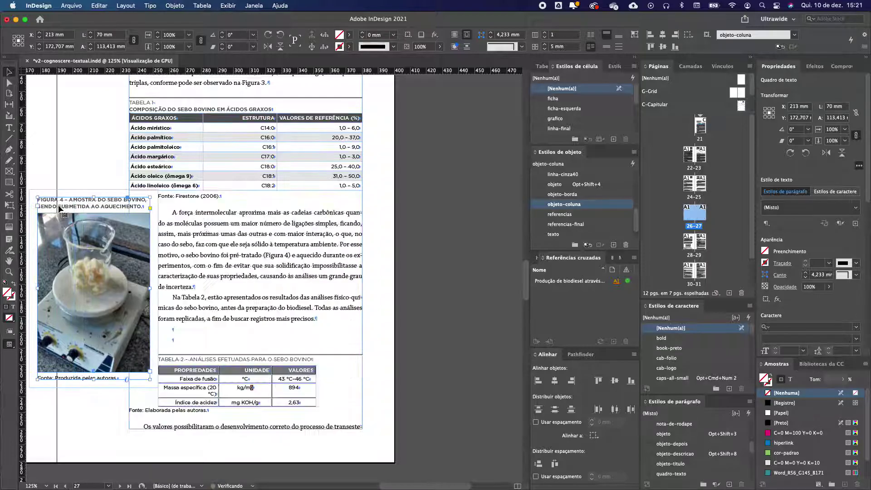
pyautogui.press('super+z')
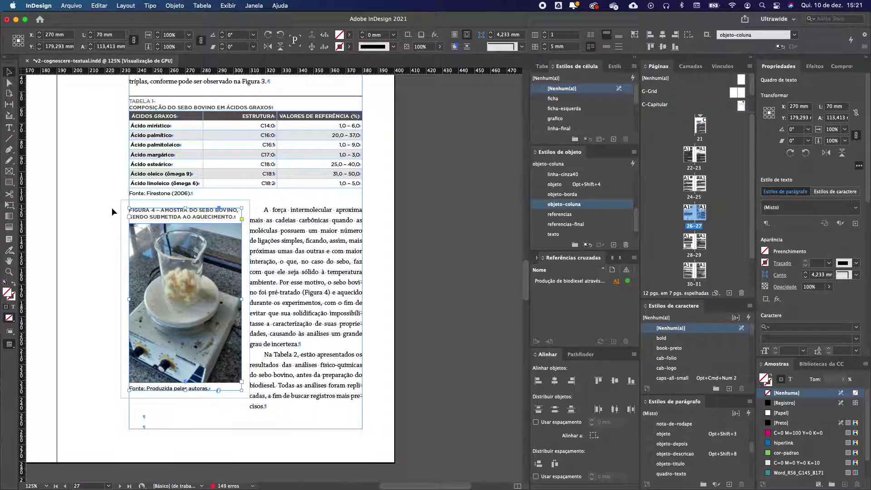
# Step: Delete the empty paragraphs between the "Na Tabela 2" paragraph and the Tabela 2 title
pyautogui.doubleClick(271, 405)
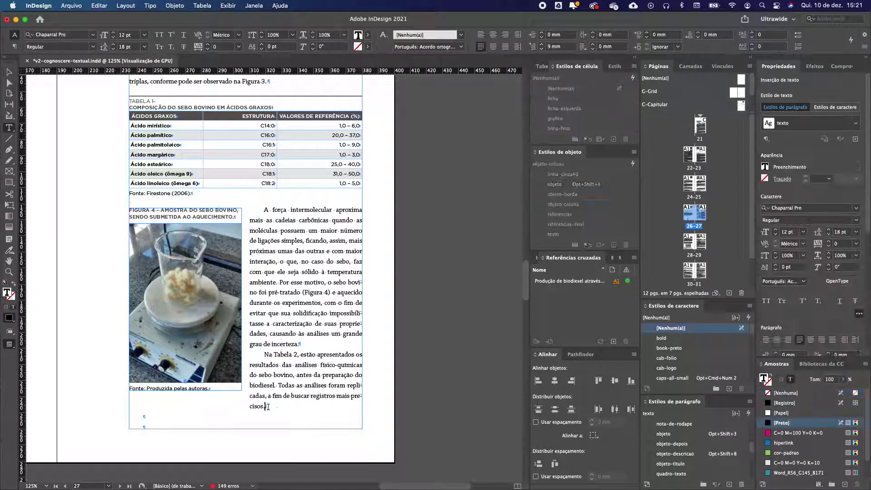
pyautogui.click(129, 426)
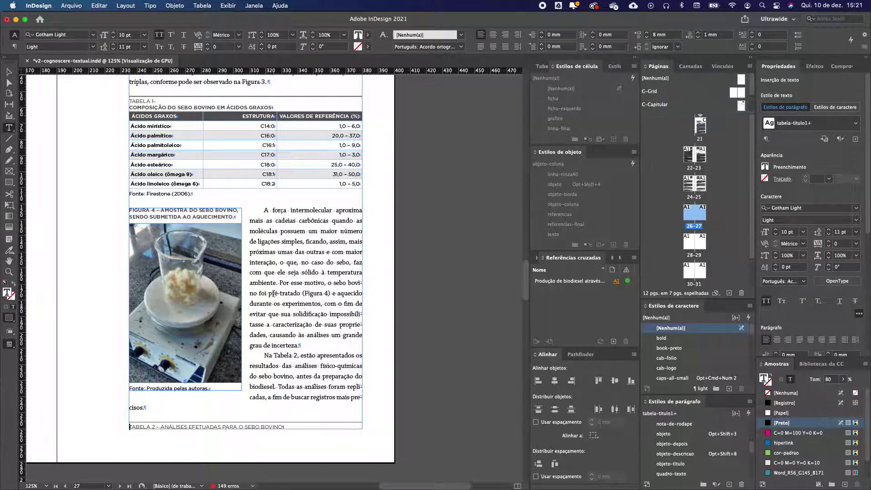
pyautogui.click(311, 313)
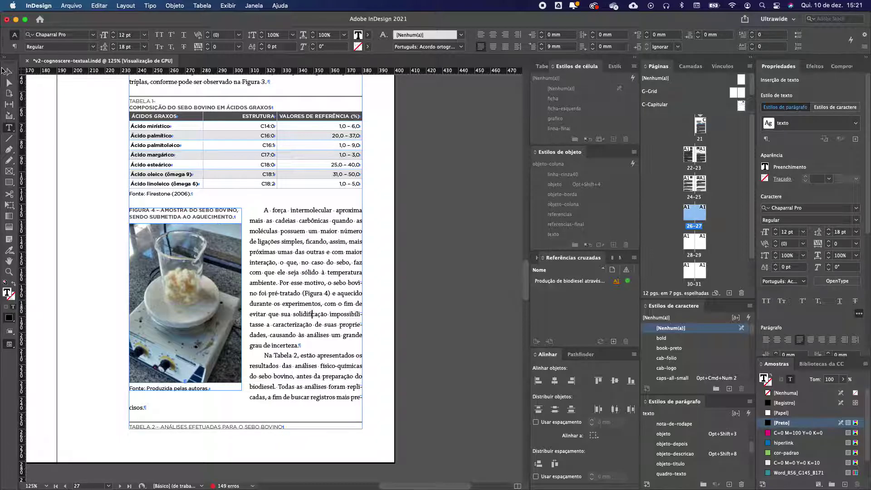
# Step: Adjust the Figura 4 frame's vertical position below the Tabela 1 source line and extend its height to about 126 mm
pyautogui.click(8, 72)
pyautogui.click(238, 284)
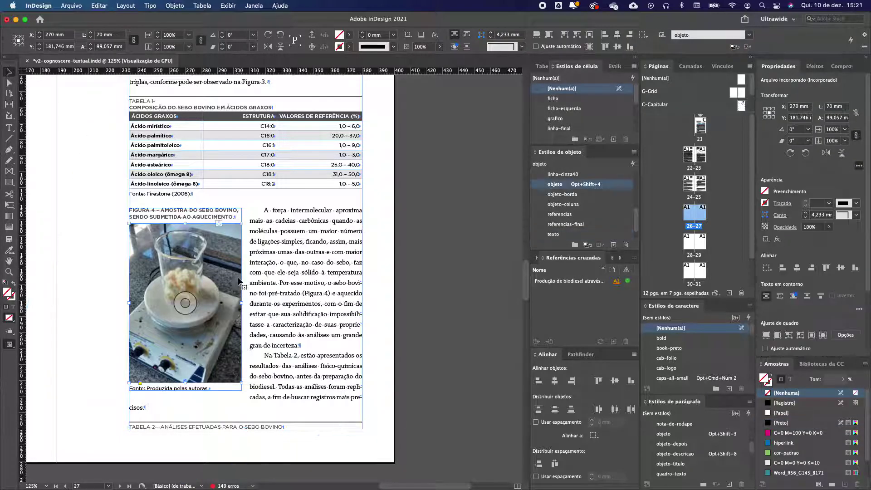
pyautogui.click(234, 222)
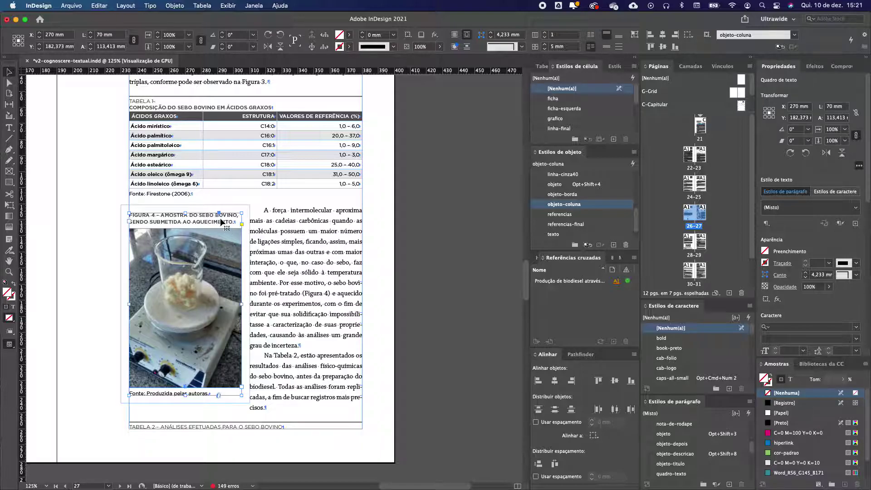
pyautogui.moveTo(185, 396); pyautogui.dragTo(183, 388)
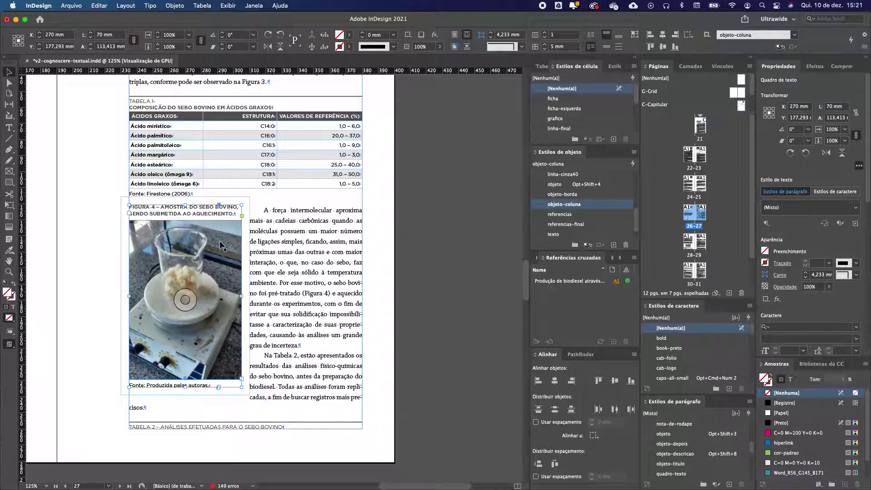
pyautogui.moveTo(185, 387); pyautogui.dragTo(184, 407)
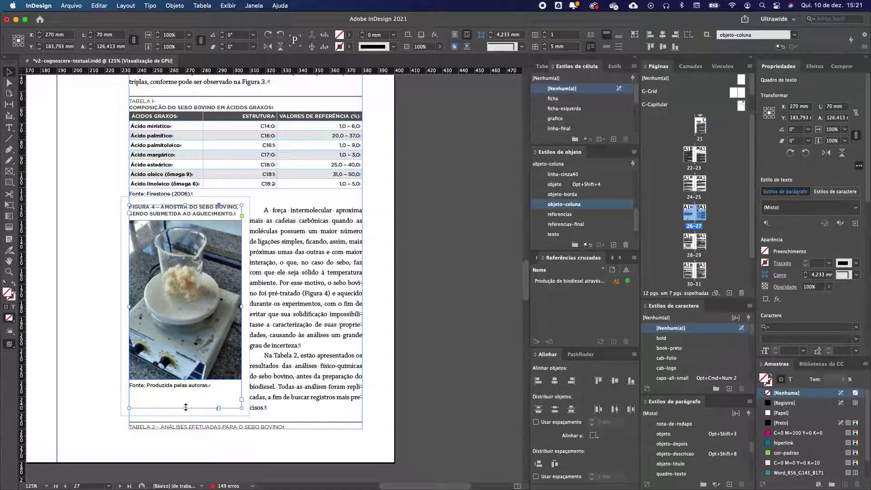
pyautogui.click(209, 245)
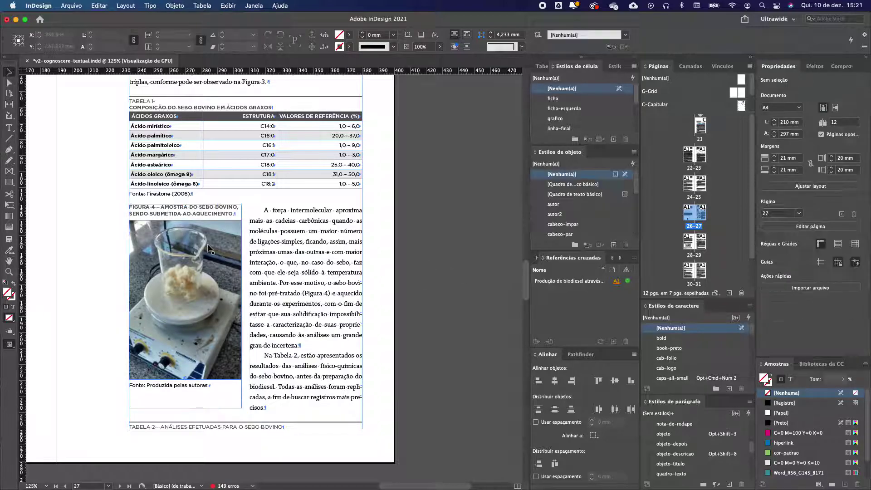
pyautogui.click(224, 397)
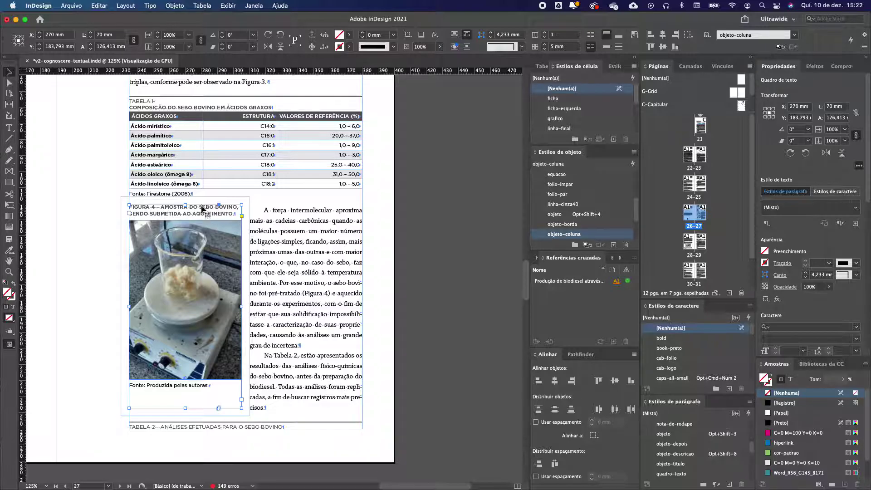
pyautogui.moveTo(197, 207)
pyautogui.mouseDown()
pyautogui.moveTo(350, 228)
pyautogui.moveTo(323, 208)
pyautogui.moveTo(188, 217)
pyautogui.mouseUp()
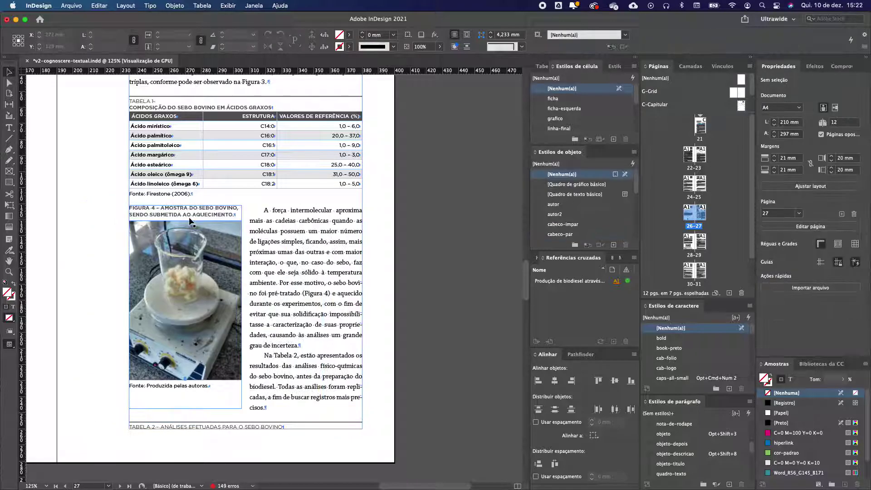
# Step: Try an unlinked bottom text-wrap offset of -10 mm on the Figura 4 column frame, and undo it
pyautogui.keyDown('alt'); pyautogui.click(467, 35); pyautogui.keyUp('alt')
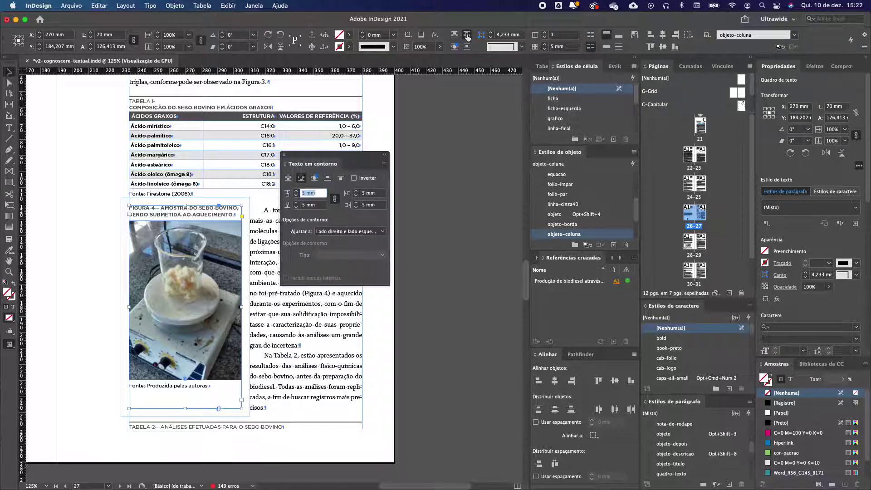
pyautogui.click(335, 199)
pyautogui.click(296, 207)
pyautogui.click(296, 208)
pyautogui.click(296, 208)
pyautogui.click(298, 208)
pyautogui.click(297, 208)
pyautogui.click(297, 208)
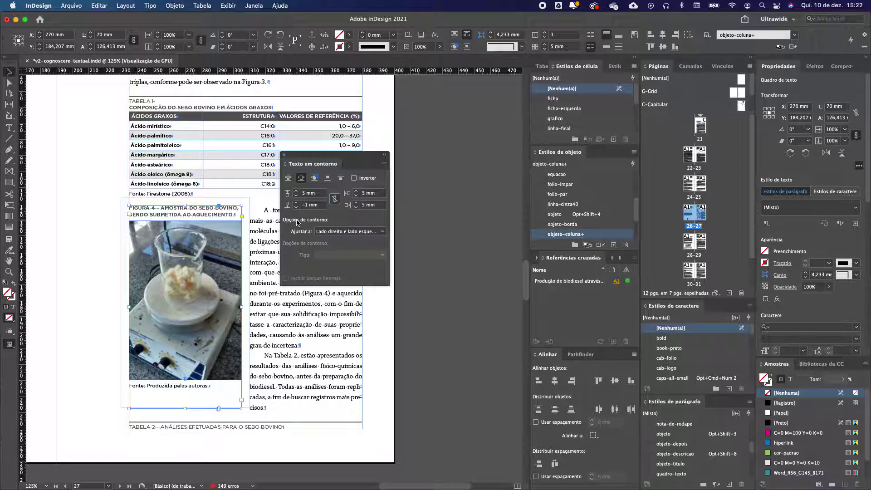
pyautogui.click(296, 207)
pyautogui.click(296, 208)
pyautogui.click(297, 207)
pyautogui.click(297, 208)
pyautogui.click(297, 207)
pyautogui.click(296, 207)
pyautogui.click(297, 207)
pyautogui.click(296, 207)
pyautogui.click(296, 208)
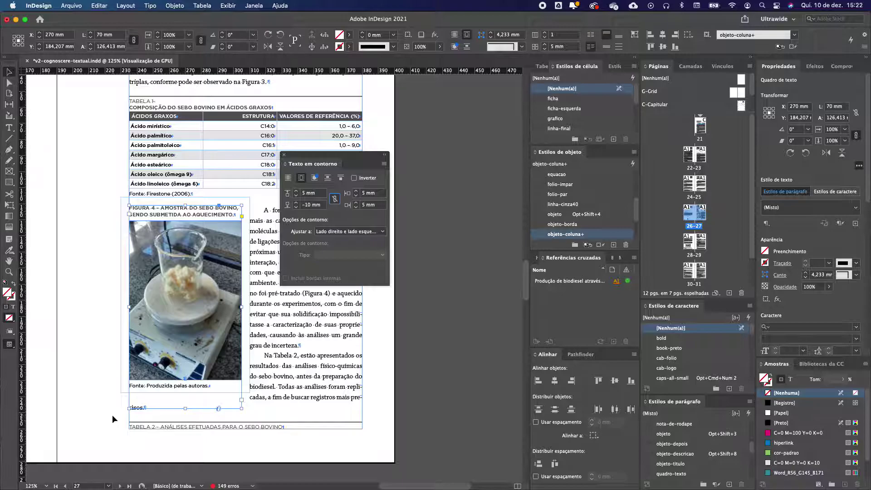
pyautogui.click(285, 156)
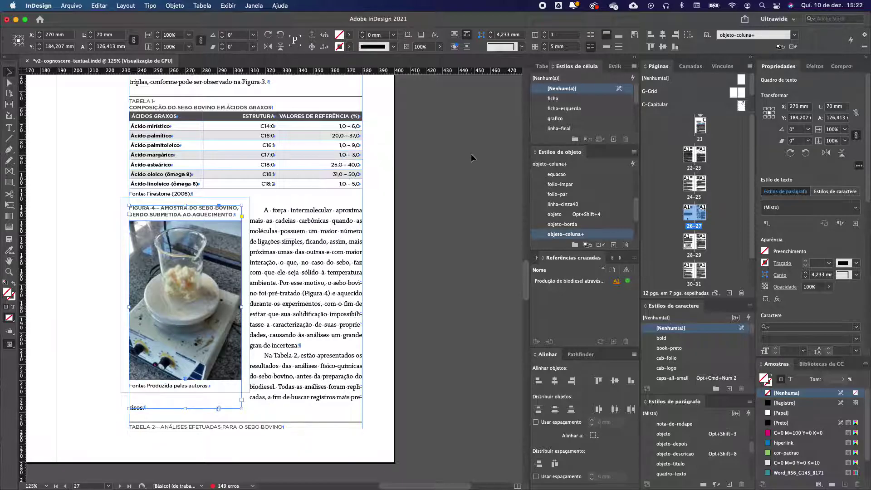
pyautogui.press('super+z')
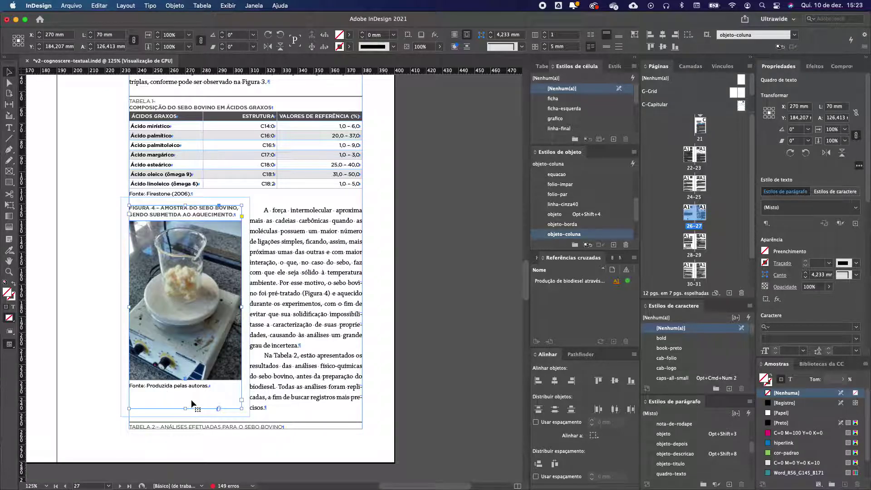
# Step: Extend the Figura 4 column frame downward beside the Tabela 2 title to a height of 136 mm
pyautogui.moveTo(186, 408); pyautogui.dragTo(186, 415)
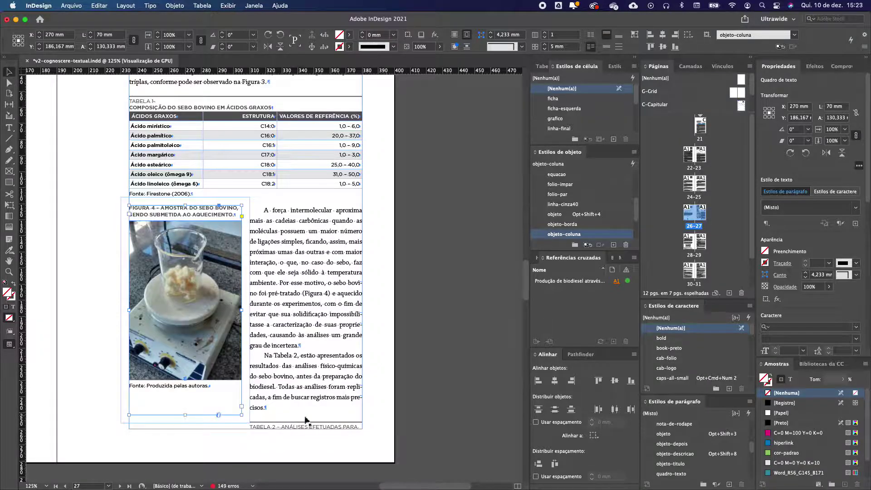
pyautogui.moveTo(187, 414); pyautogui.dragTo(186, 425)
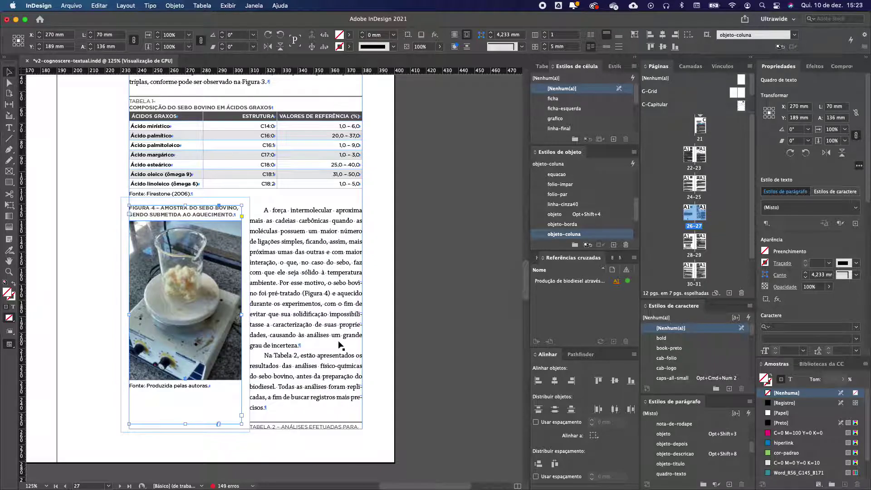
# Step: Extend the Figura 4 photo frame downward and shift the photo down inside it to fill the added height
pyautogui.click(199, 350)
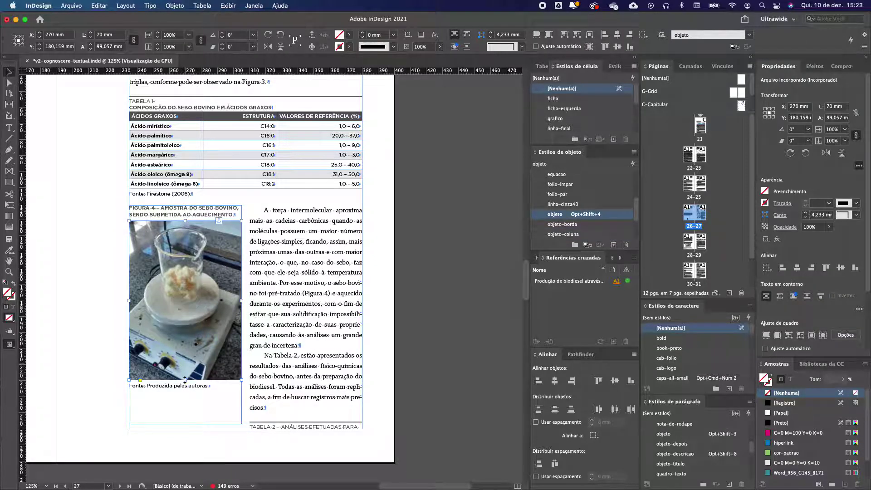
pyautogui.moveTo(186, 380); pyautogui.dragTo(186, 416)
pyautogui.click(186, 319)
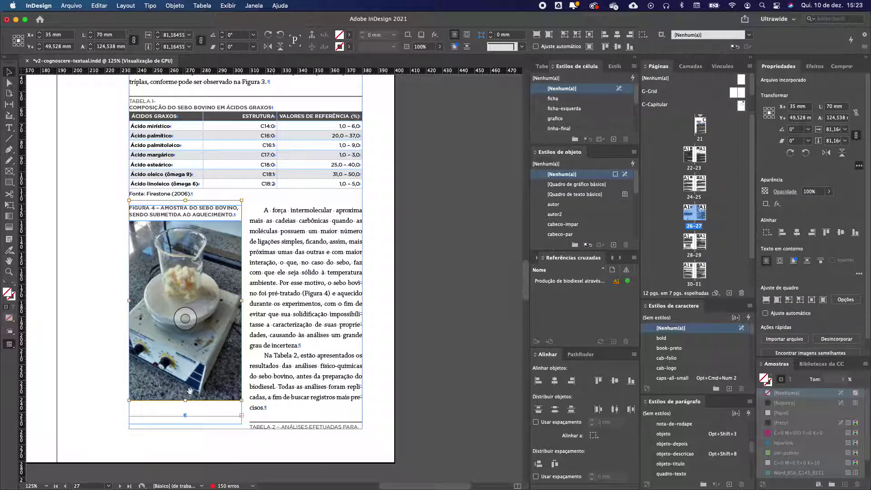
pyautogui.moveTo(225, 273); pyautogui.dragTo(227, 286)
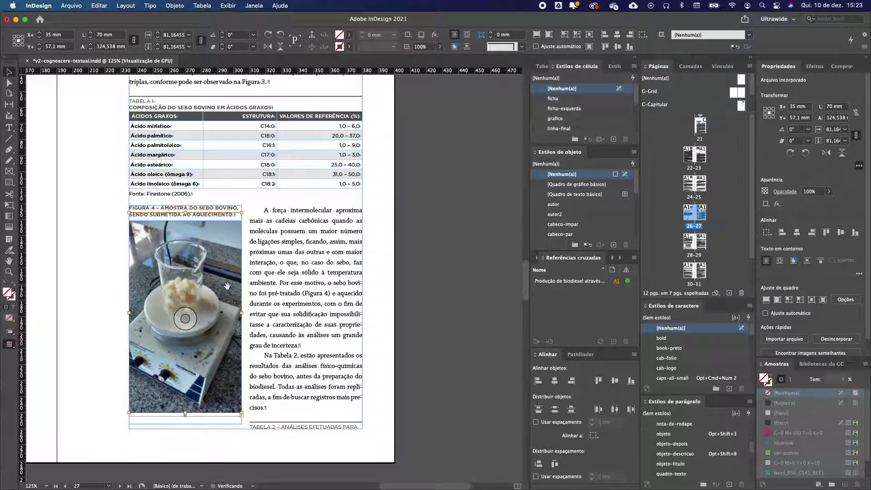
pyautogui.press('Up')
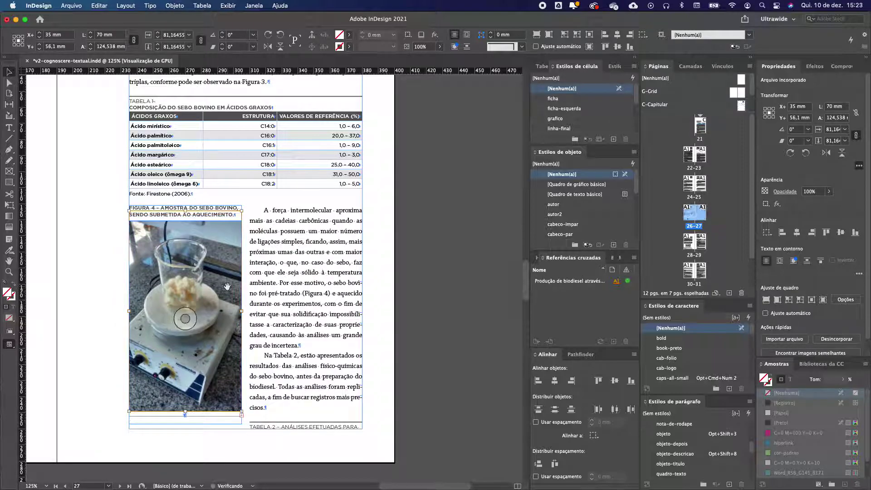
# Step: Extend the Figura 4 column frame to a height of 139 mm and its photo frame to about 123 mm
pyautogui.click(186, 417)
pyautogui.click(186, 426)
pyautogui.moveTo(186, 429)
pyautogui.mouseDown()
pyautogui.moveTo(186, 440)
pyautogui.moveTo(188, 428)
pyautogui.moveTo(198, 440)
pyautogui.mouseUp()
pyautogui.click(189, 361)
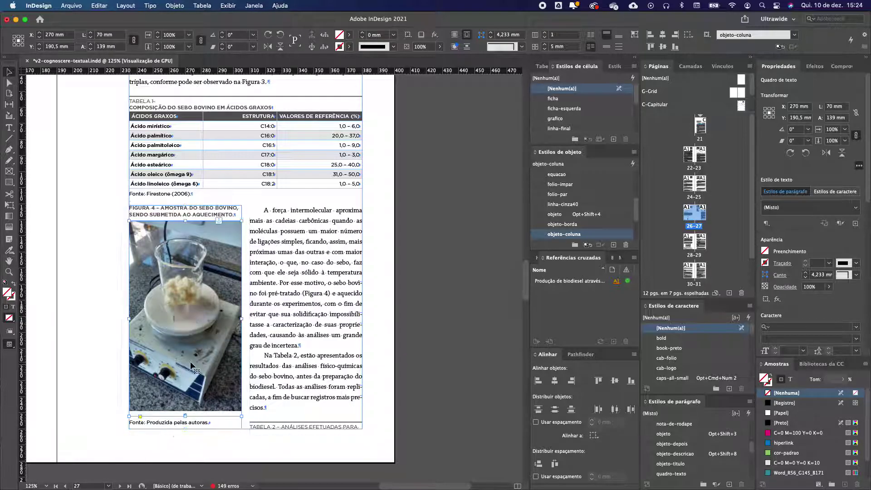
pyautogui.moveTo(185, 415)
pyautogui.mouseDown()
pyautogui.moveTo(217, 418)
pyautogui.moveTo(173, 419)
pyautogui.mouseUp()
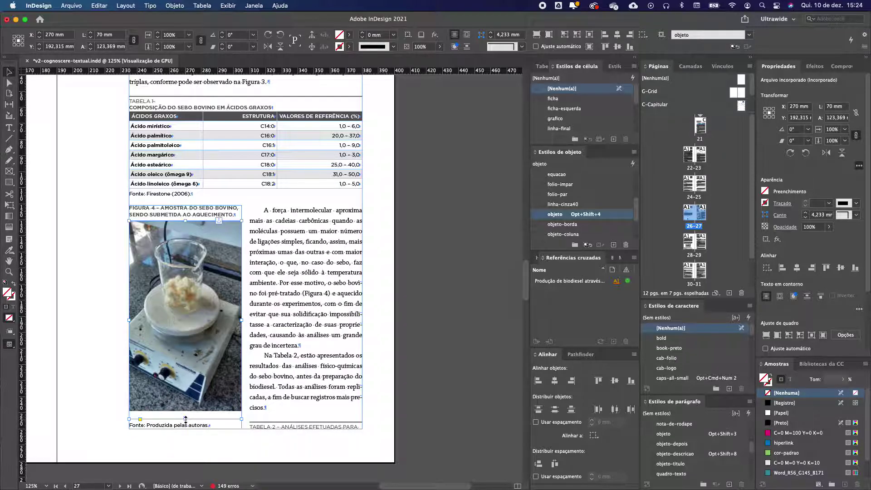
pyautogui.moveTo(185, 418); pyautogui.dragTo(185, 419)
pyautogui.click(185, 320)
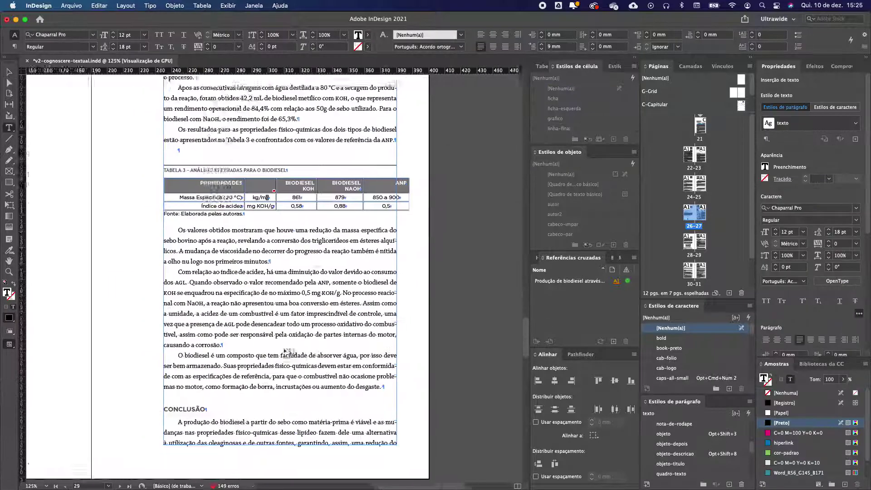
# Step: Replace the dash after "TABELA 2" in the page 28 table title with a forced line break
pyautogui.scroll(3, 289, 354)
pyautogui.hscroll(-4, 289, 354)
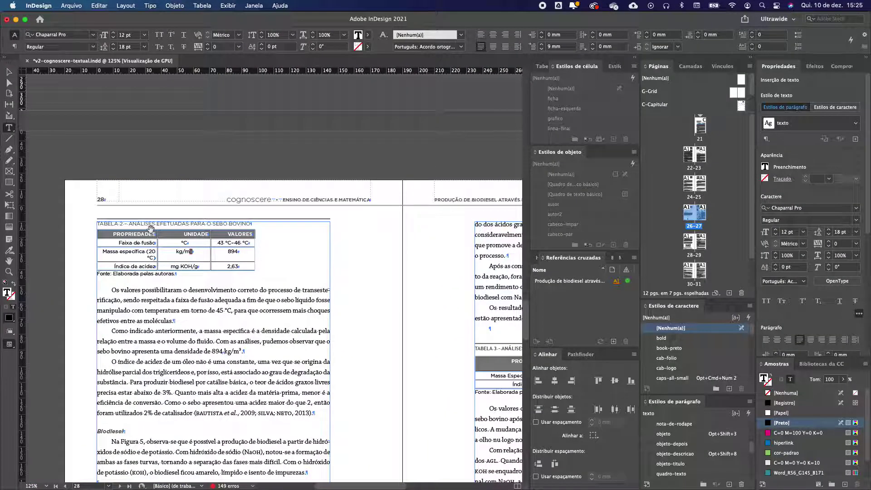
pyautogui.scroll(2, 151, 227)
pyautogui.click(85, 227)
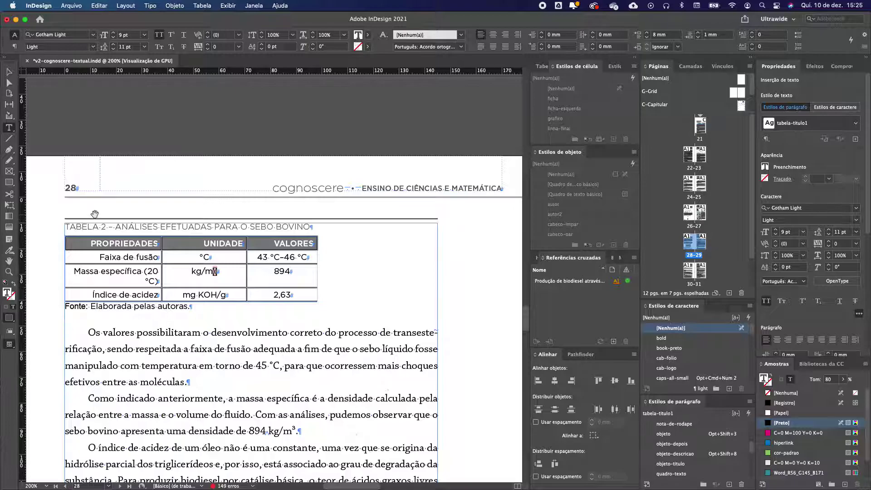
pyautogui.scroll(2, 94, 214)
pyautogui.moveTo(118, 243); pyautogui.dragTo(139, 240)
pyautogui.hotkey('shift', 'Return')
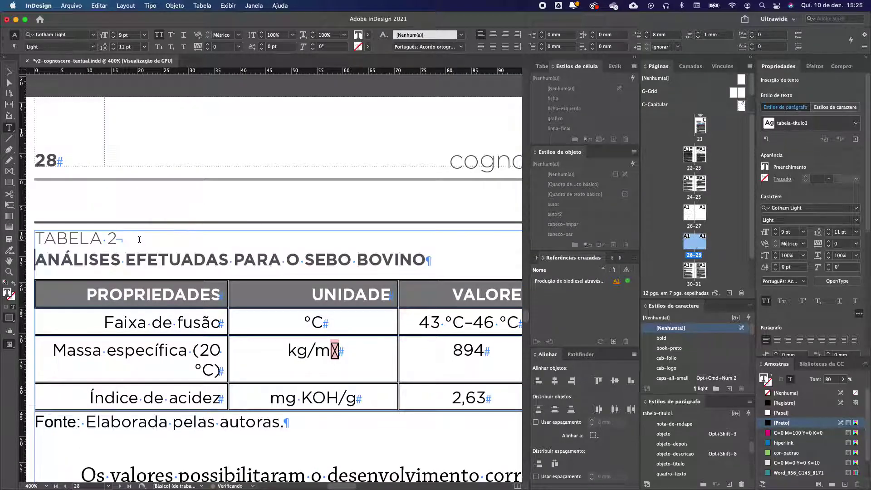
# Step: Apply the "tabela" table style to the whole of Tabela 2 on page 28
pyautogui.scroll(-5, 109, 276)
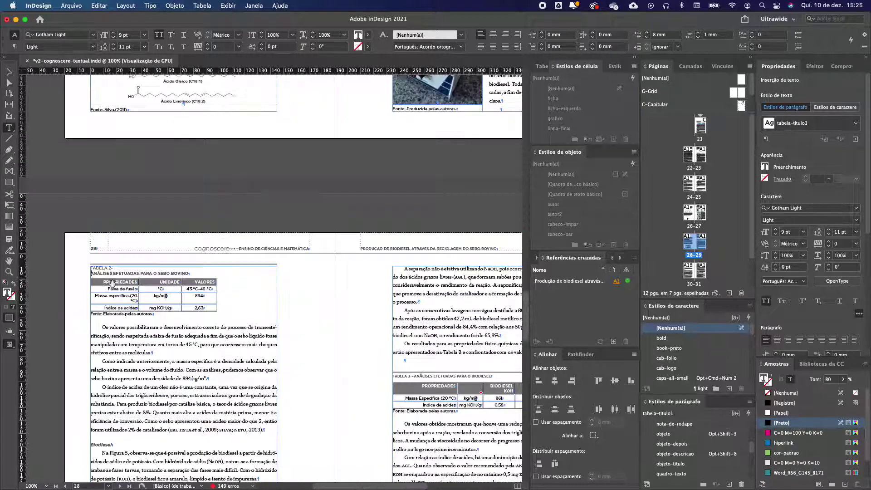
pyautogui.scroll(2, 110, 276)
pyautogui.moveTo(115, 274); pyautogui.dragTo(209, 272)
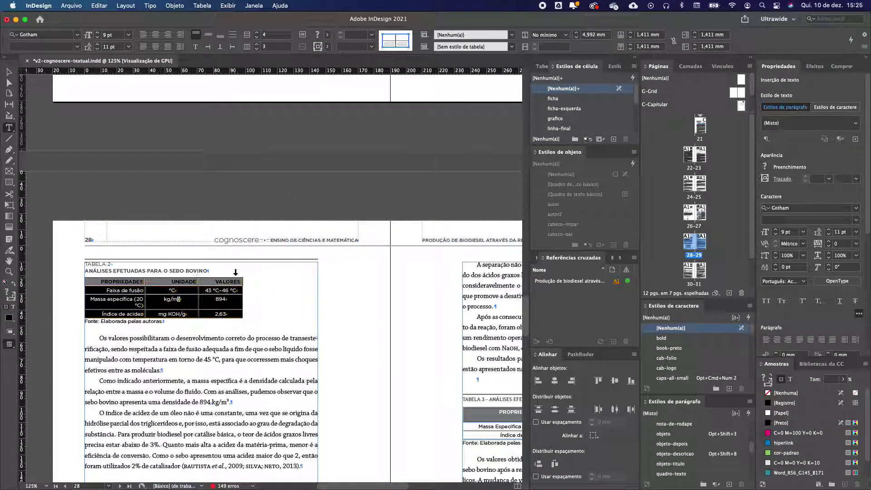
pyautogui.click(460, 51)
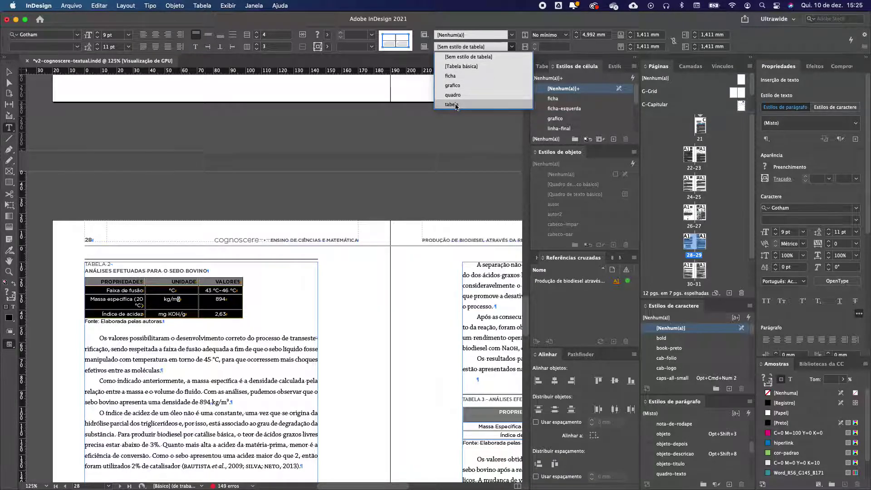
pyautogui.click(452, 104)
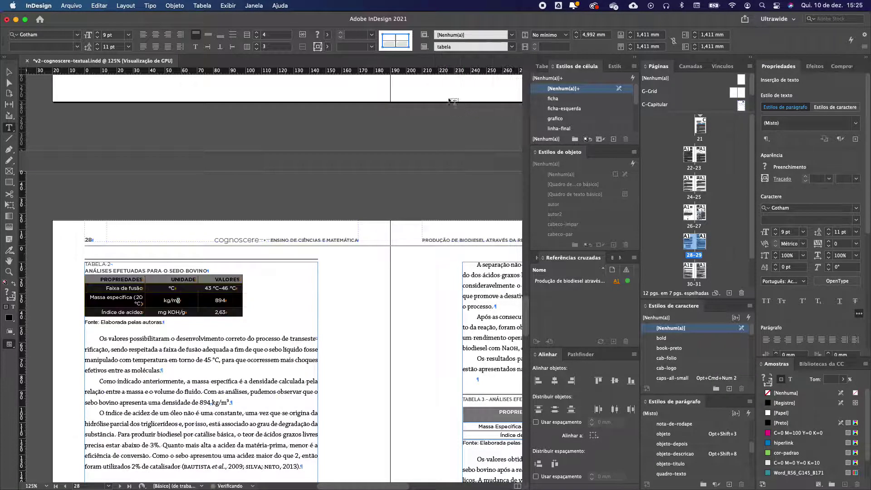
# Step: Clear the cell style and paragraph style overrides from all Tabela 2 cells
pyautogui.click(425, 36)
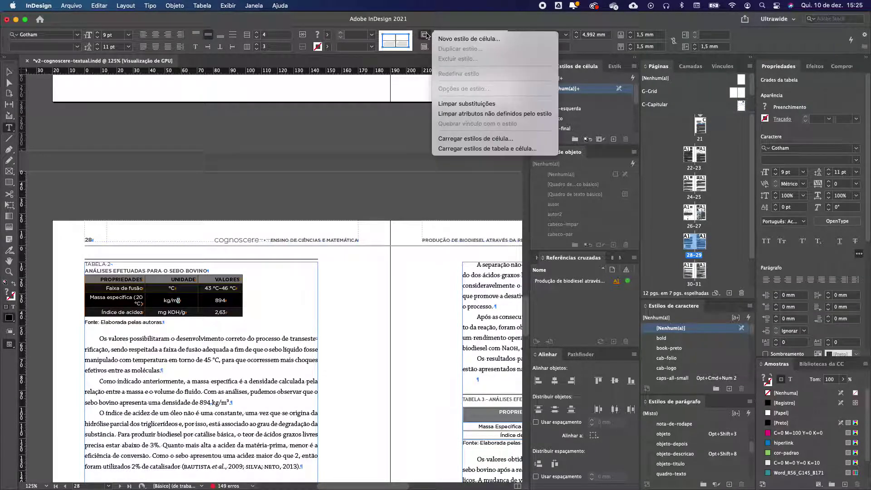
pyautogui.click(483, 103)
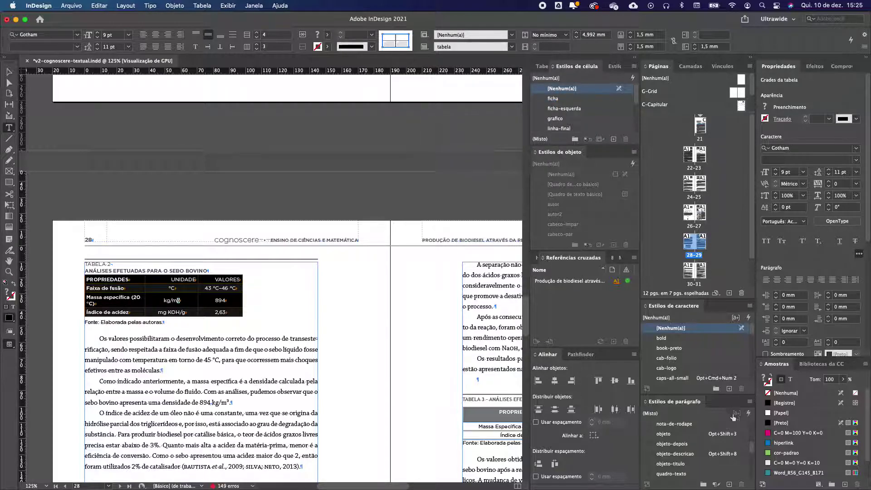
pyautogui.press('super+alt+0')
pyautogui.click(749, 402)
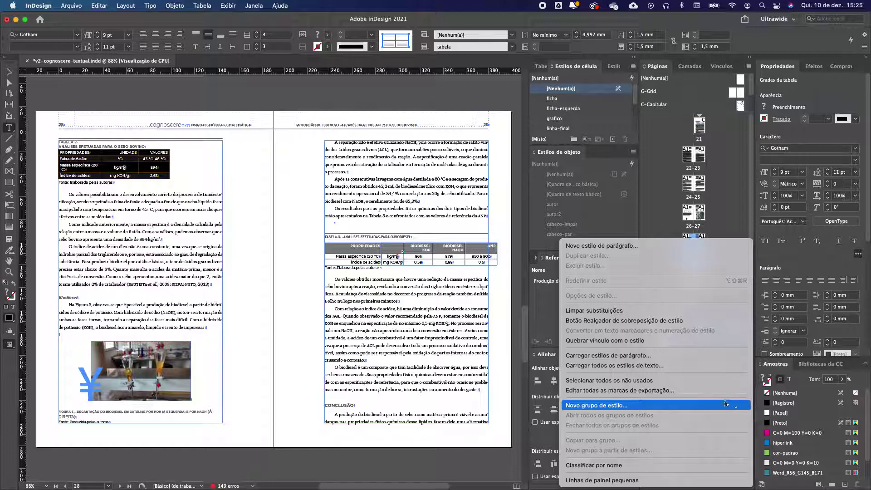
pyautogui.click(594, 310)
# Step: Convert the PROPRIEDADES / UNIDADE / VALORES row of Tabela 2 into a header row
pyautogui.press('super+=')
pyautogui.press('super+=')
pyautogui.press('super+=')
pyautogui.press('super+=')
pyautogui.press('super+=')
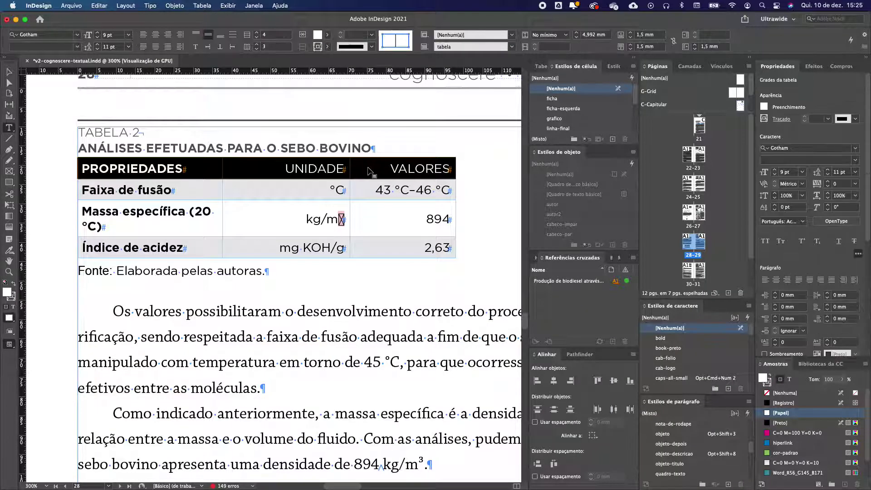
pyautogui.rightClick(263, 170)
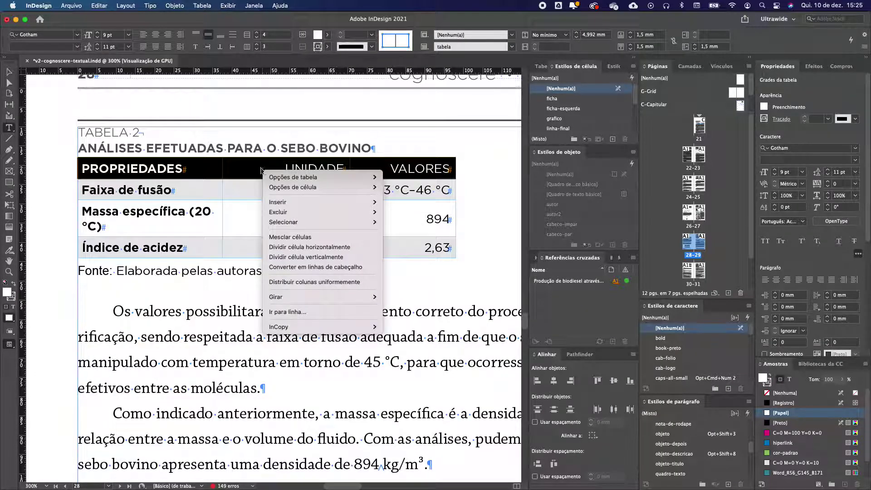
pyautogui.click(330, 267)
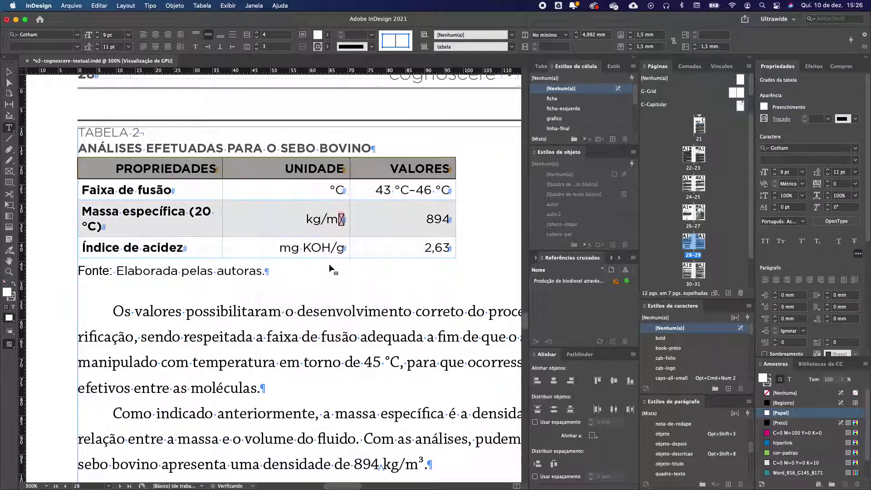
pyautogui.click(271, 186)
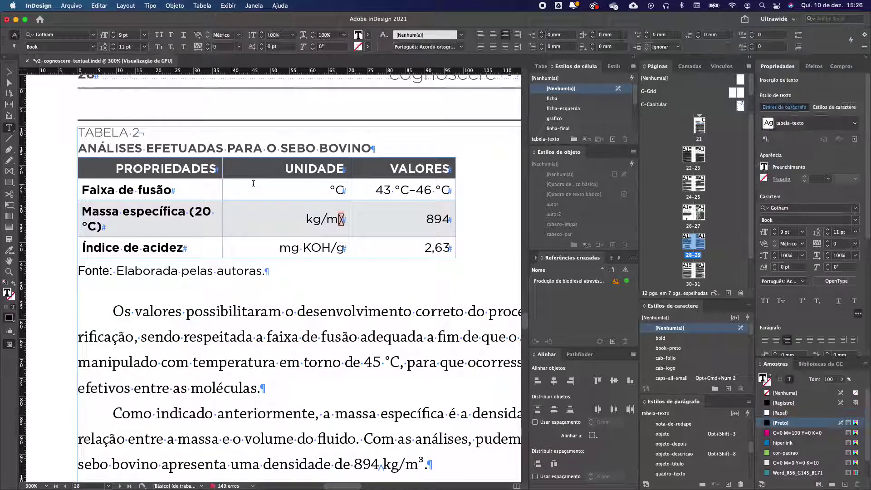
# Step: Apply the "quadro-titulo2" paragraph style to the PROPRIEDADES header cell
pyautogui.click(159, 167)
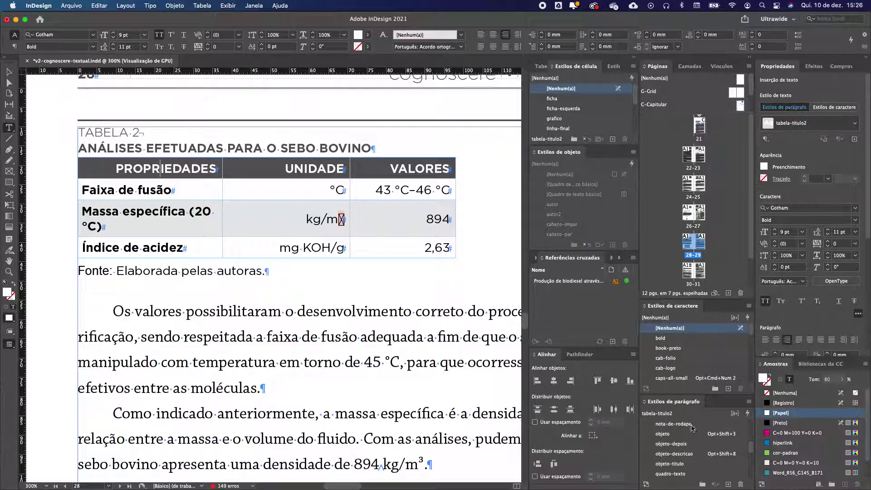
pyautogui.scroll(-3, 691, 442)
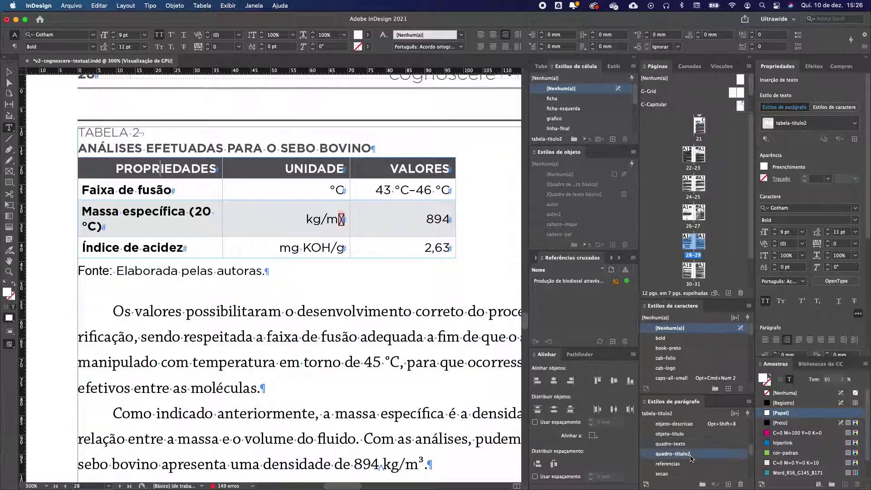
pyautogui.click(690, 455)
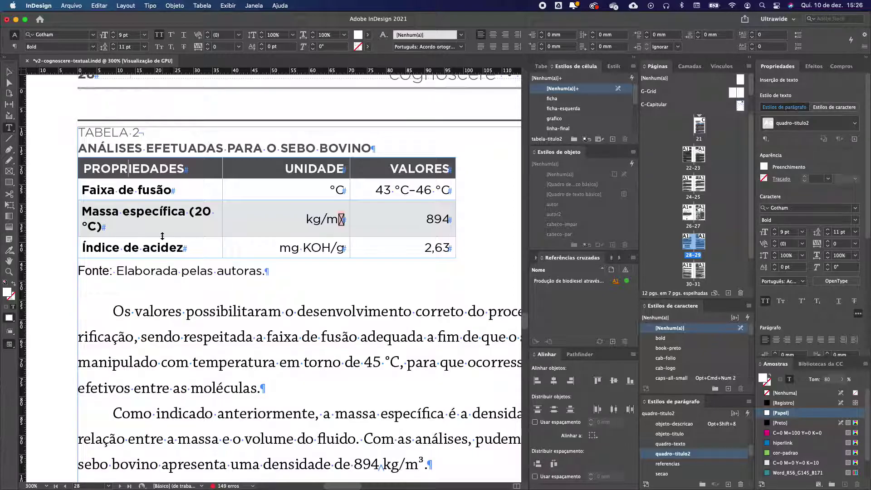
# Step: Widen the VALORES column of Tabela 2 until the table reaches the text frame's outer edge
pyautogui.hscroll(1, 162, 236)
pyautogui.scroll(-1, 160, 263)
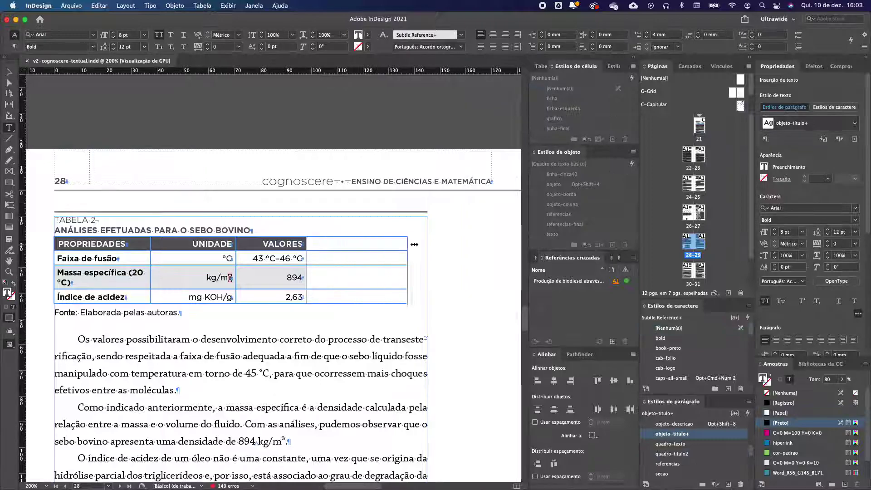
pyautogui.moveTo(408, 245); pyautogui.dragTo(426, 245)
# Step: Distribute the three columns of Tabela 2 evenly
pyautogui.scroll(-10, 285, 241)
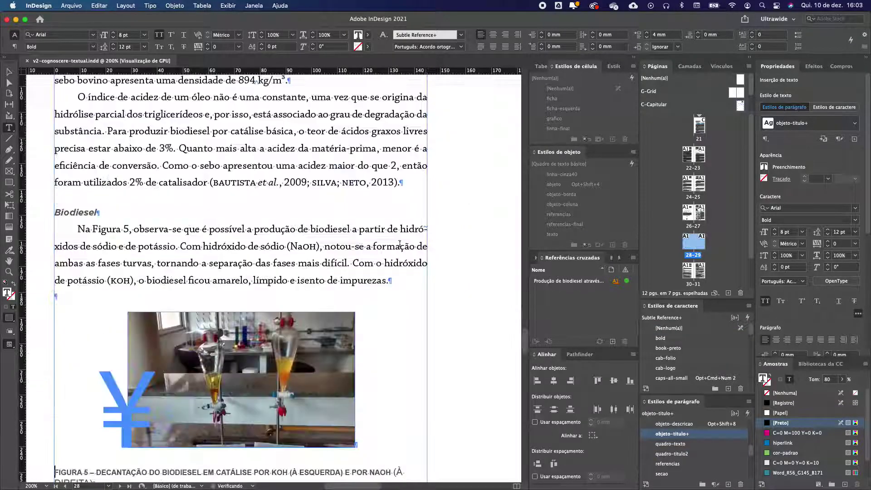
pyautogui.scroll(7, 285, 240)
pyautogui.scroll(3, 285, 241)
pyautogui.moveTo(91, 160); pyautogui.dragTo(282, 154)
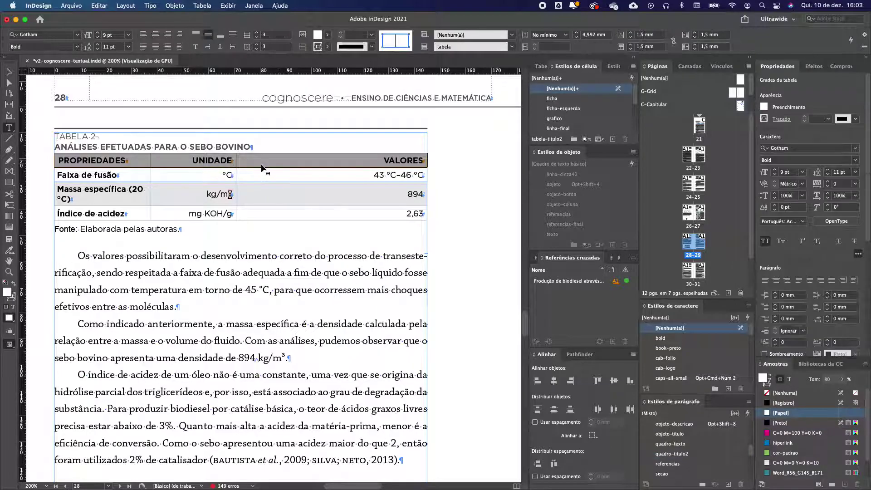
pyautogui.rightClick(264, 165)
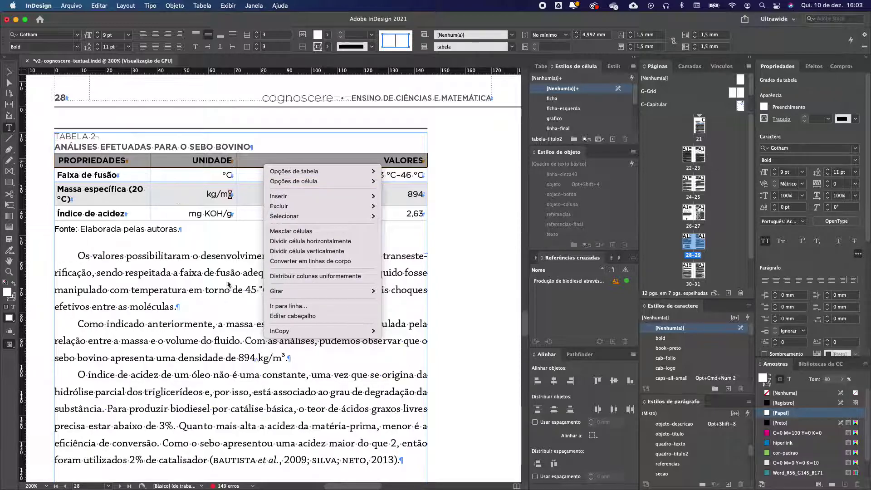
pyautogui.click(317, 276)
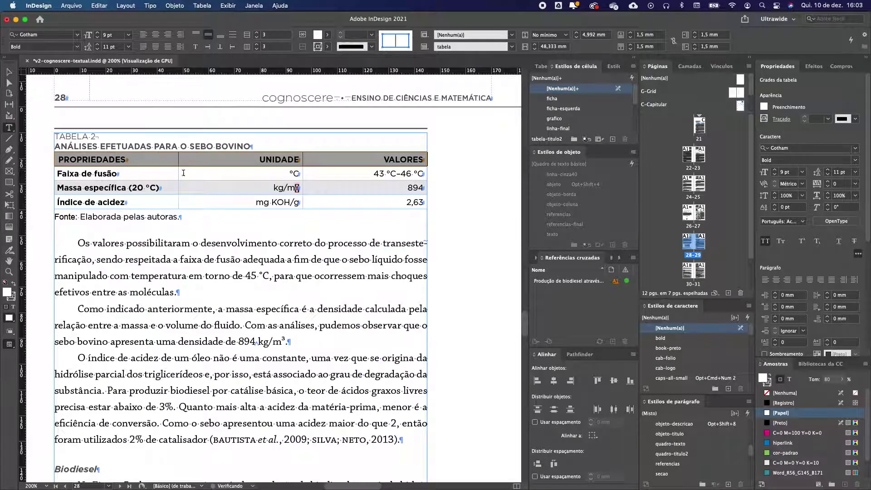
pyautogui.click(172, 172)
# Step: Delete the empty paragraph between the "Na Figura 5" paragraph and the Figura 5 photo
pyautogui.scroll(-10, 172, 171)
pyautogui.click(108, 258)
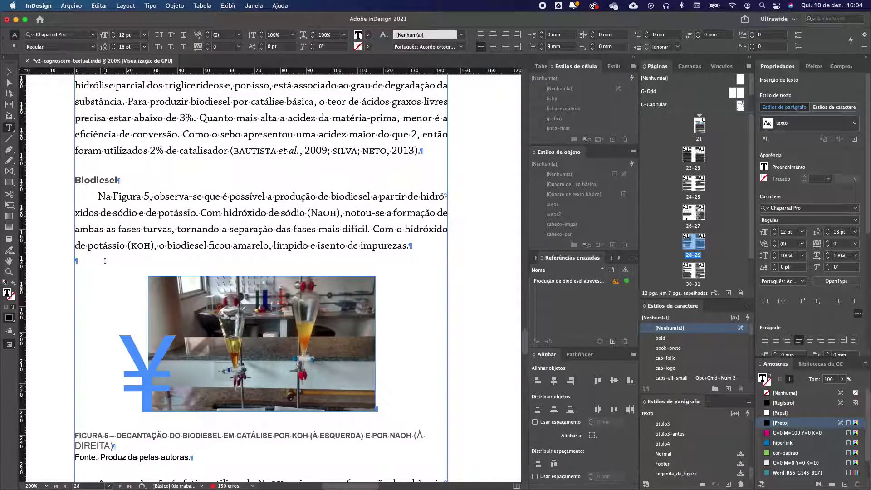
pyautogui.press('Down')
pyautogui.press('BackSpace')
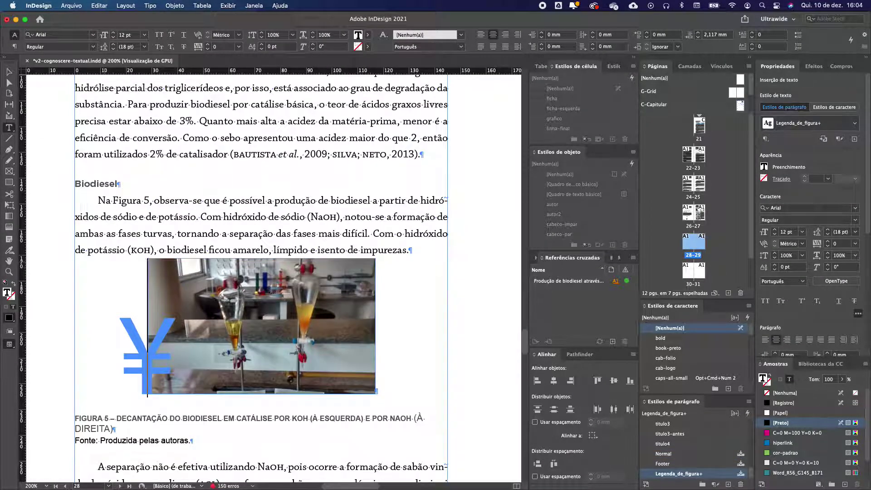
# Step: Cut the inline Figura 5 photo out of its paragraph and paste it on page 28 as an independent frame
pyautogui.hotkey('shift', 'Right')
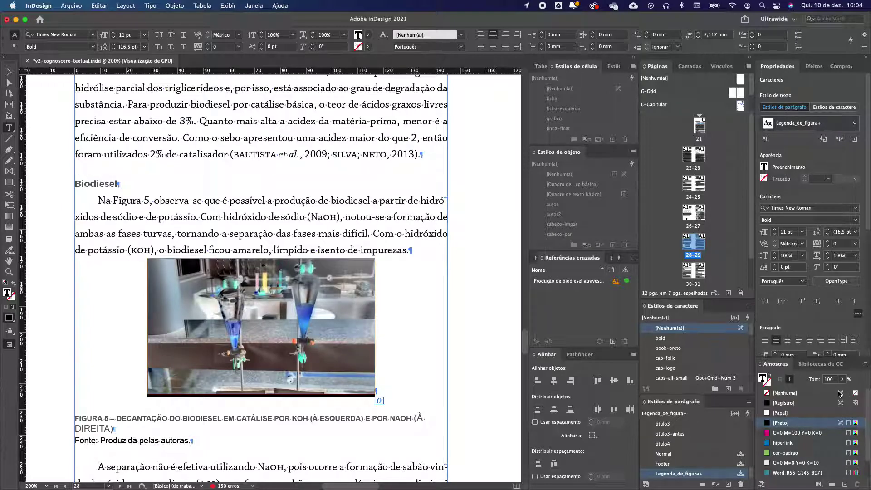
pyautogui.scroll(-5, 710, 452)
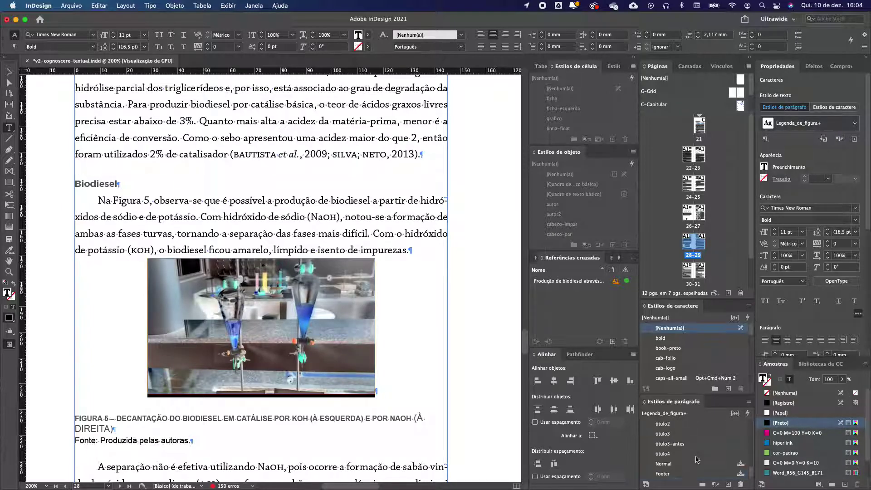
pyautogui.press('super+x')
pyautogui.press('super+v')
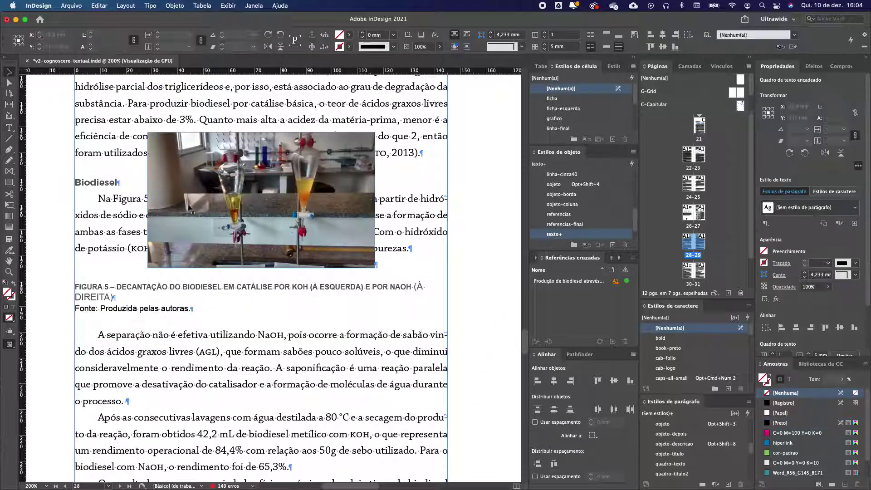
pyautogui.scroll(-5, 612, 201)
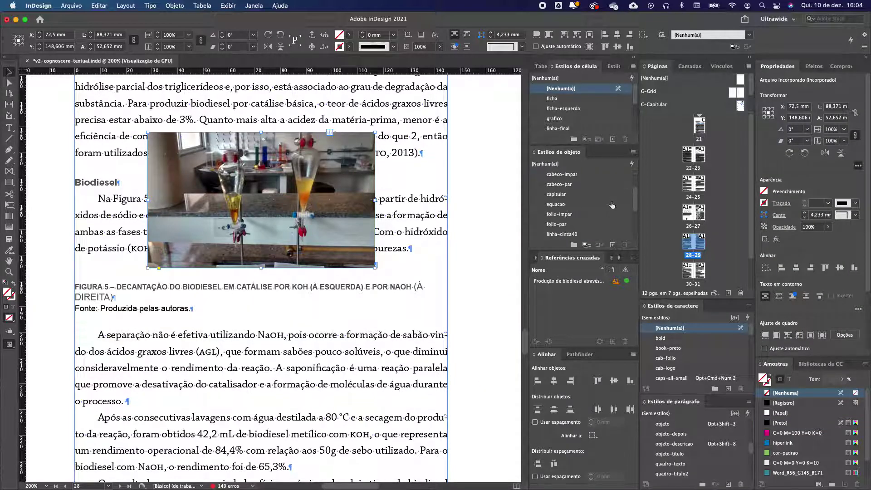
# Step: Apply the objeto object style to the Figura 5 photo and move its title into a new paragraph directly above the photo
pyautogui.click(555, 213)
pyautogui.scroll(-5, 227, 272)
pyautogui.moveTo(114, 341); pyautogui.dragTo(76, 327)
pyautogui.press('BackSpace')
pyautogui.press('BackSpace')
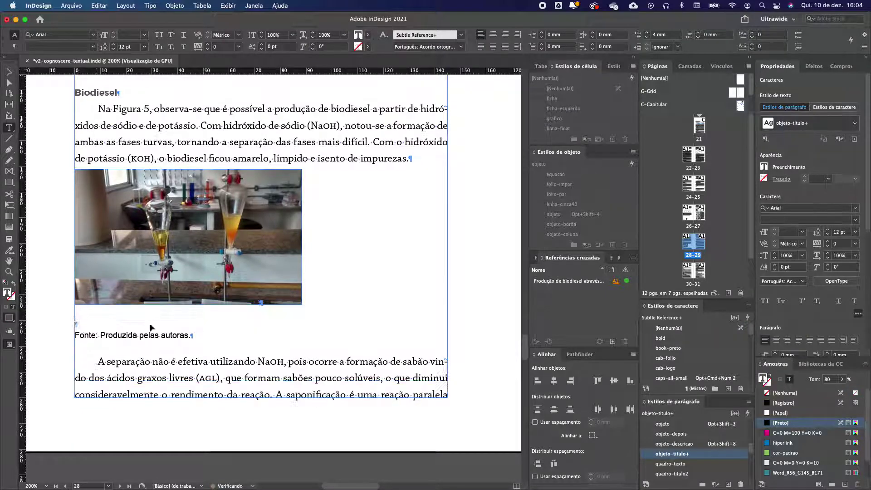
pyautogui.press('Return')
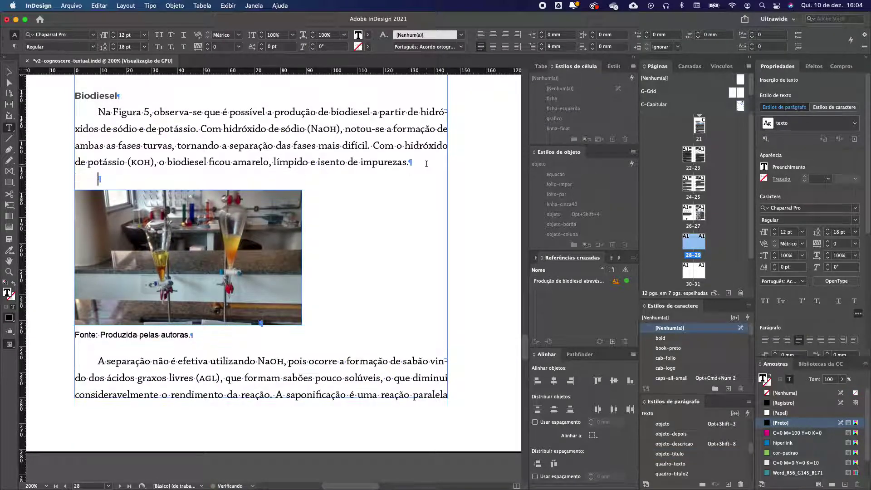
pyautogui.press('super+v')
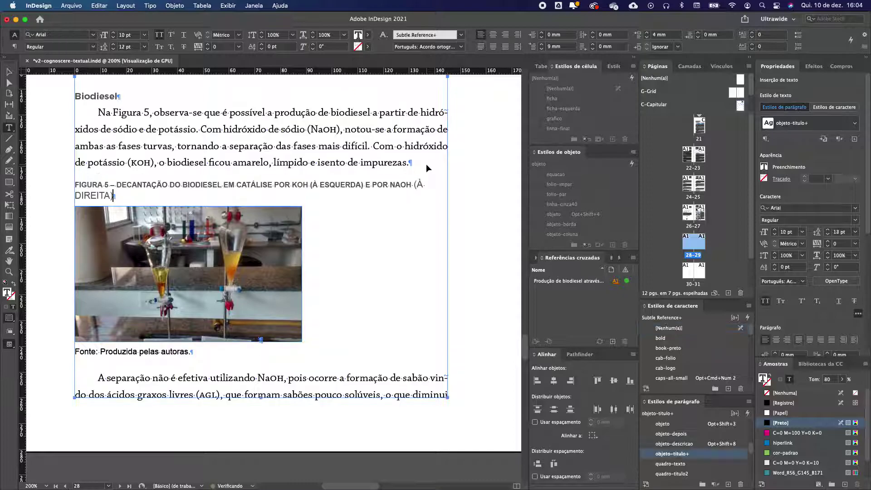
# Step: Clear the style overrides on the Figura 5 title and apply the objeto-descricao paragraph style to its source line, without overrides
pyautogui.click(716, 485)
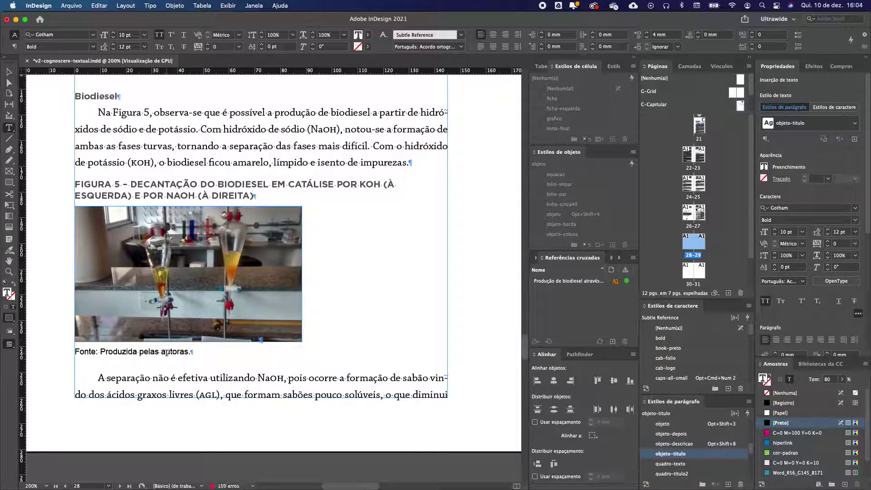
pyautogui.click(167, 352)
pyautogui.keyDown('alt'); pyautogui.click(650, 446); pyautogui.keyUp('alt')
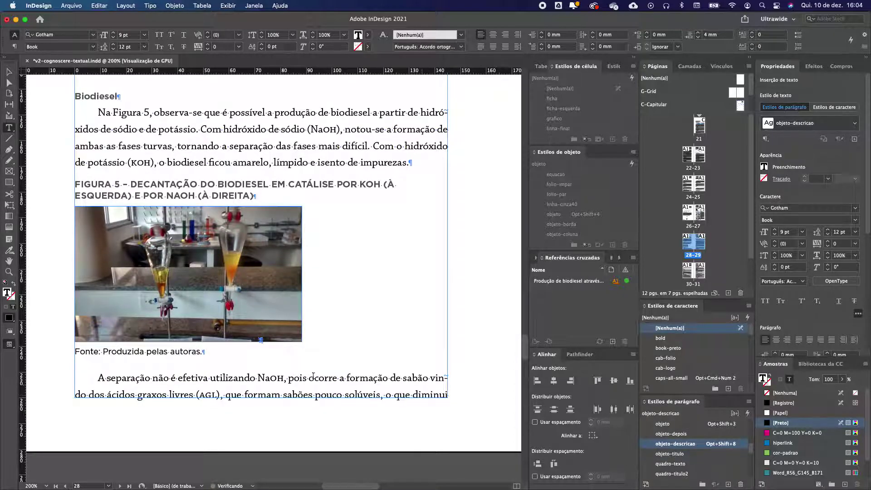
# Step: Set the width of the Figura 5 photo frame to 145 mm
pyautogui.click(8, 72)
pyautogui.click(182, 272)
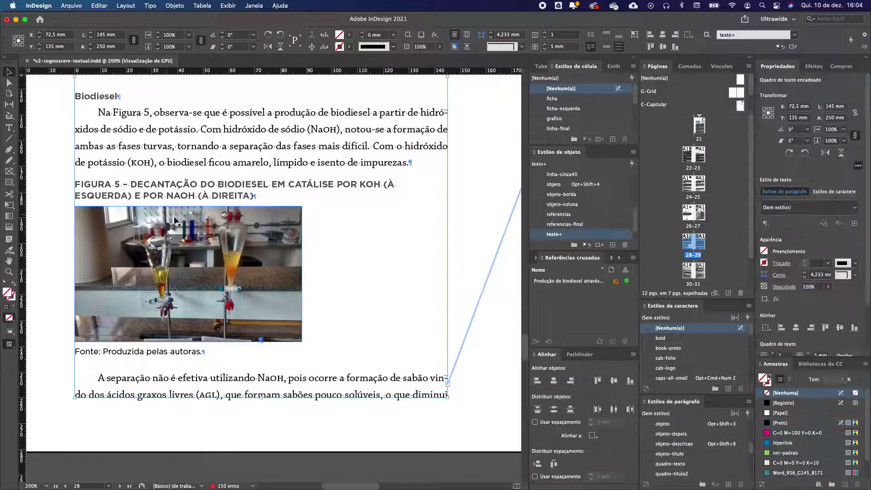
pyautogui.click(103, 34)
pyautogui.write('145')
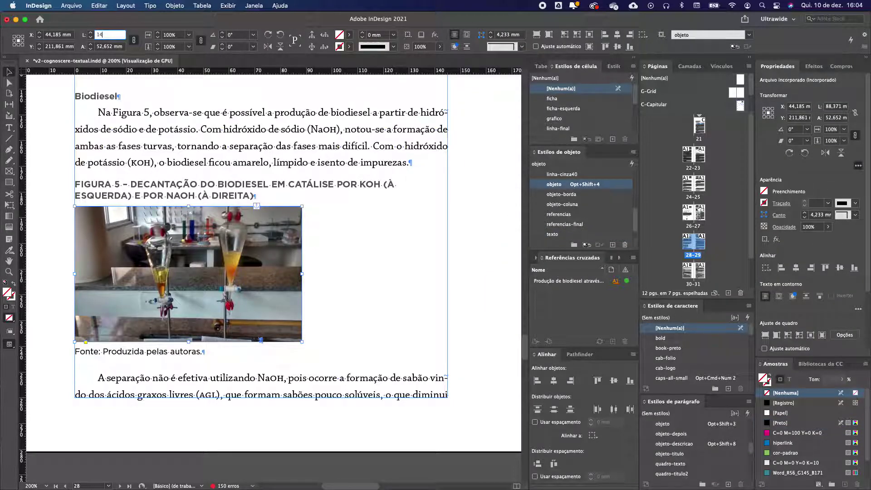
pyautogui.press('Return')
# Step: Crop the Figura 5 photo frame from below to a height of about 69 mm so it fits under its title on page 28
pyautogui.scroll(-5, 348, 303)
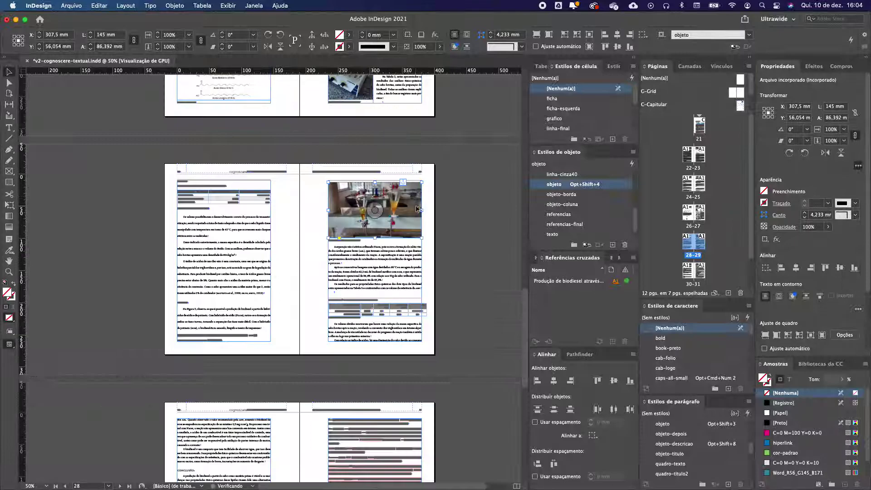
pyautogui.scroll(4, 415, 210)
pyautogui.hscroll(-3, 416, 210)
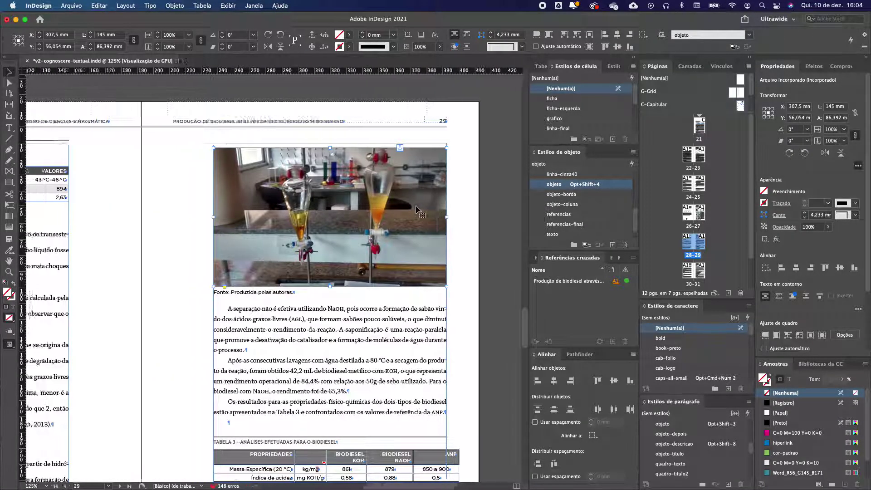
pyautogui.scroll(-5, 383, 215)
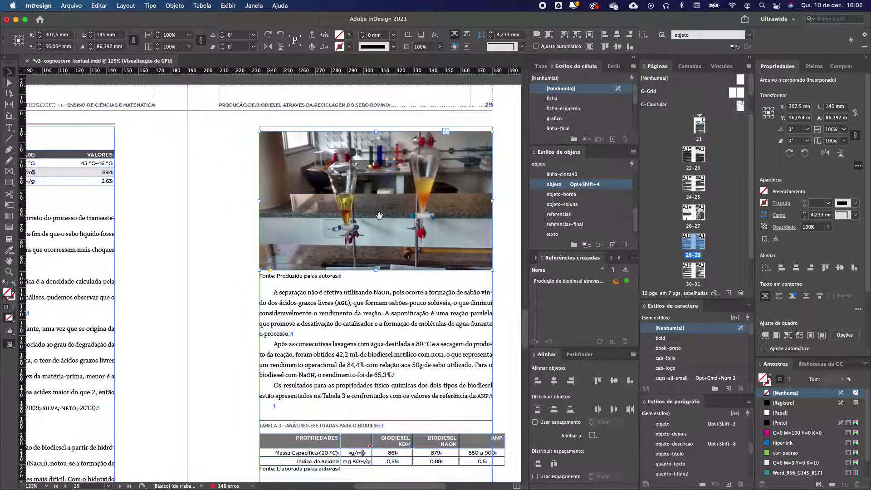
pyautogui.hscroll(-4, 383, 215)
pyautogui.scroll(6, 383, 217)
pyautogui.hscroll(-2, 382, 220)
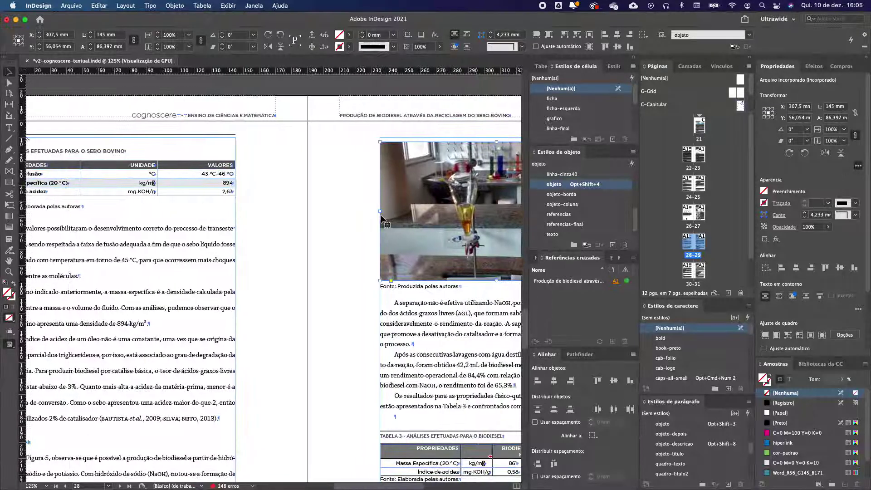
pyautogui.scroll(-4, 381, 217)
pyautogui.hscroll(2, 380, 213)
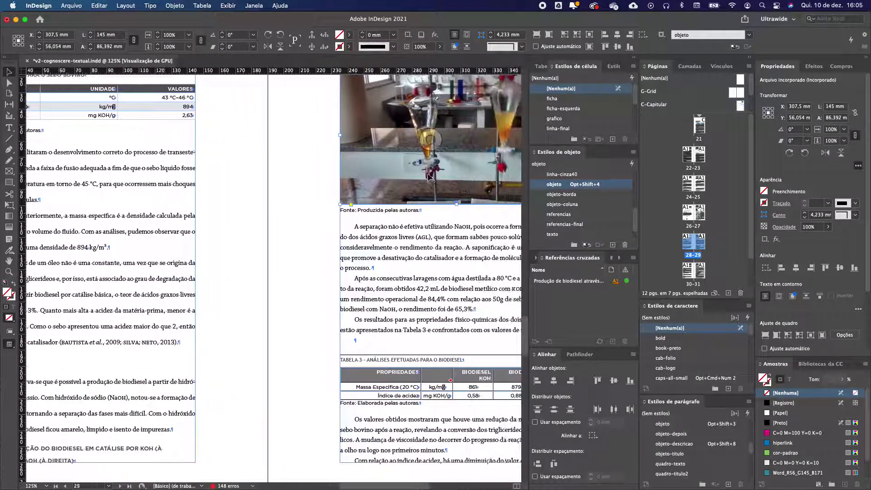
pyautogui.moveTo(457, 205); pyautogui.dragTo(460, 137)
pyautogui.hscroll(-3, 211, 296)
pyautogui.scroll(-2, 212, 297)
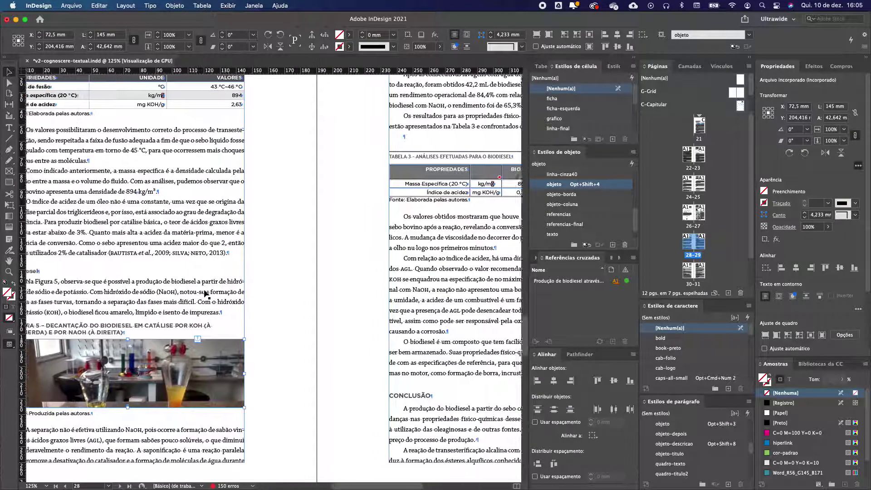
pyautogui.moveTo(159, 368); pyautogui.dragTo(158, 408)
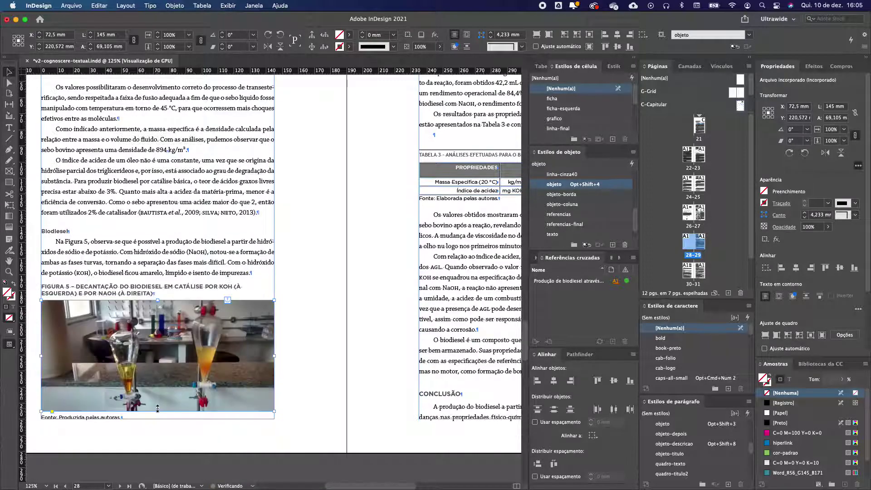
# Step: Toggle the width-height constraint and set the Figura 5 photo frame's height to 72 mm
pyautogui.click(134, 40)
pyautogui.click(91, 45)
pyautogui.click(90, 45)
pyautogui.click(91, 44)
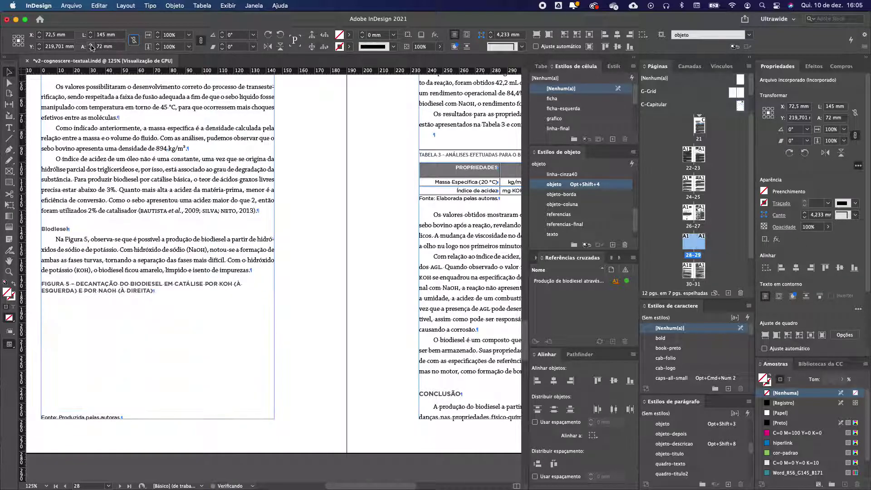
pyautogui.click(91, 46)
pyautogui.click(91, 49)
# Step: Fill the Figura 5 frame proportionally with its photo and shift the photo down inside the frame to a Y offset of 39,516 mm
pyautogui.click(157, 354)
pyautogui.moveTo(188, 348); pyautogui.dragTo(188, 342)
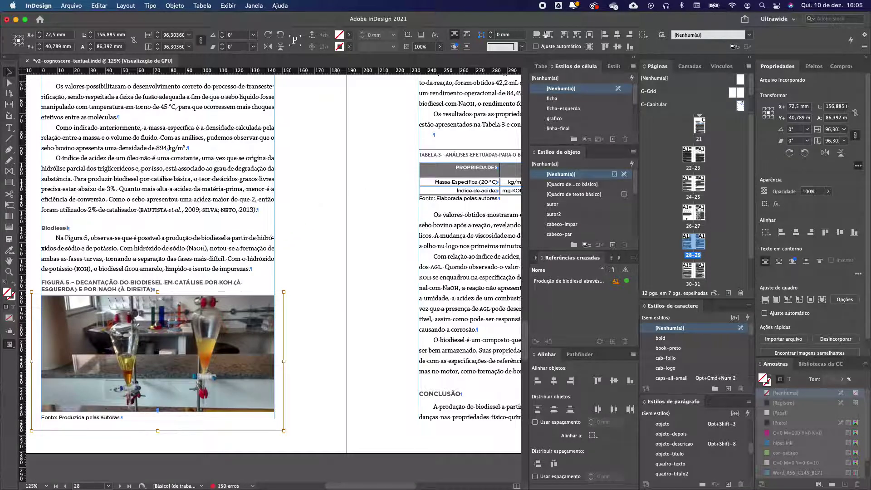
pyautogui.click(537, 35)
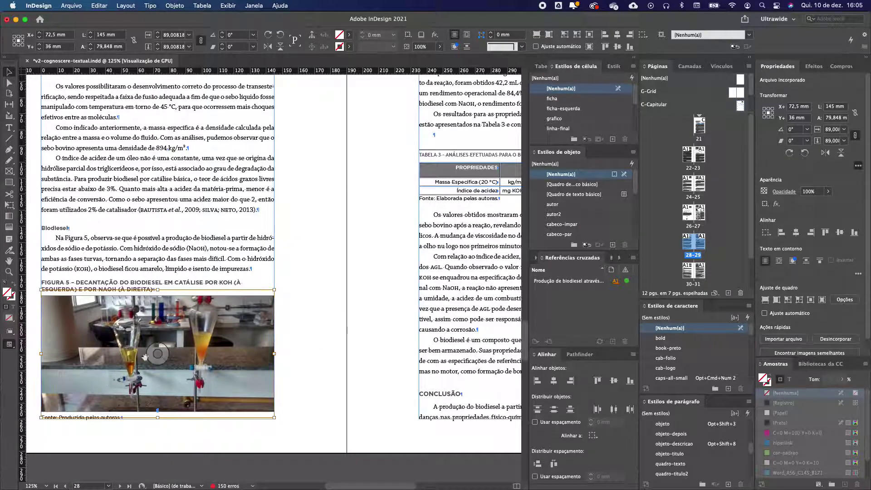
pyautogui.hotkey('shift', 'Down')
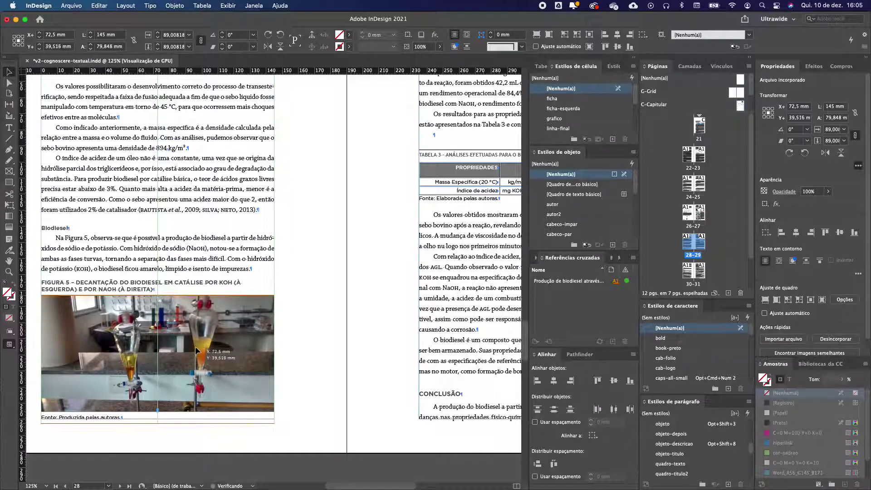
pyautogui.click(382, 317)
pyautogui.scroll(3, 348, 311)
pyautogui.scroll(-2, 348, 311)
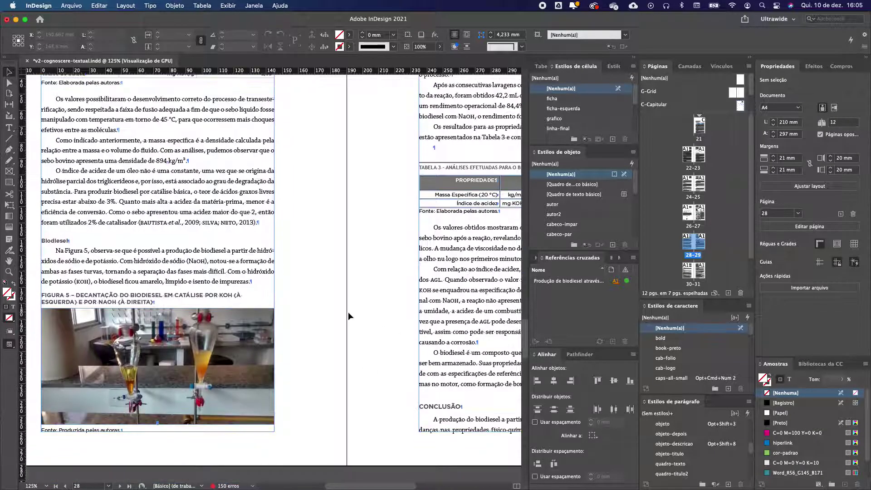
pyautogui.doubleClick(67, 430)
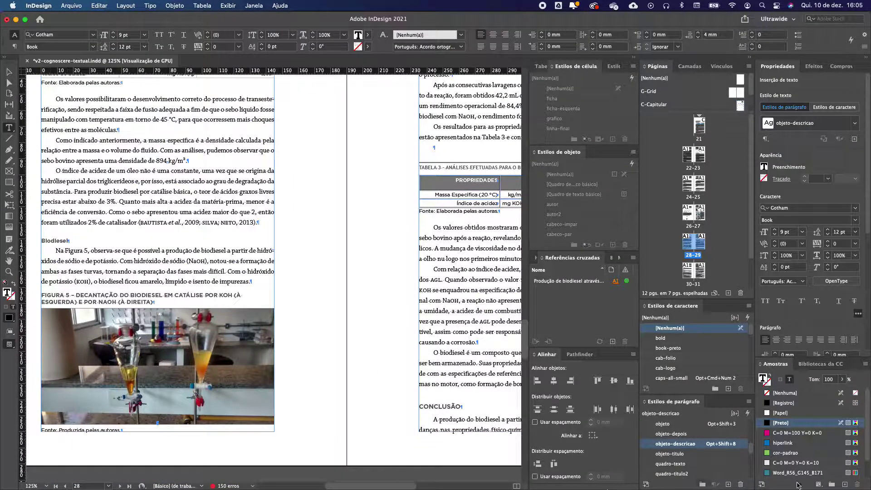
pyautogui.moveTo(121, 430); pyautogui.dragTo(52, 429)
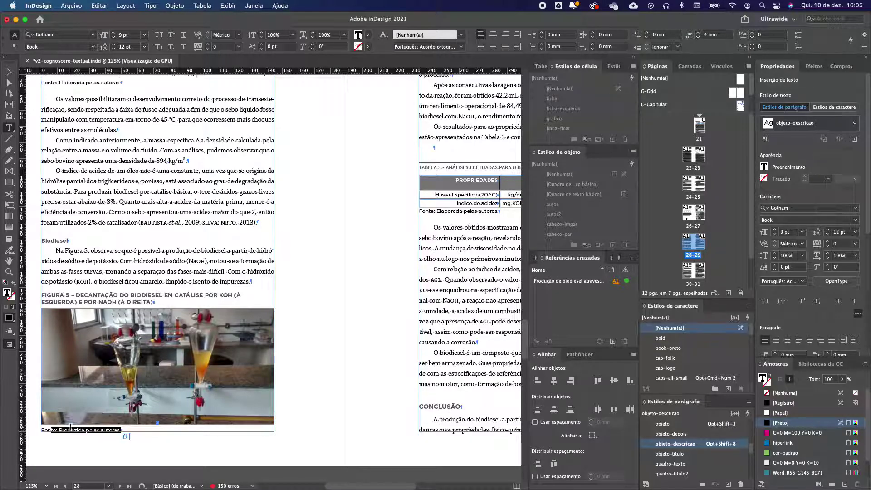
pyautogui.click(241, 258)
# Step: Delete the empty paragraph above the Tabela 3 title and reapply the tabela-titulo1 paragraph style to the title without overrides
pyautogui.scroll(2, 241, 257)
pyautogui.hscroll(2, 240, 258)
pyautogui.hscroll(5, 240, 258)
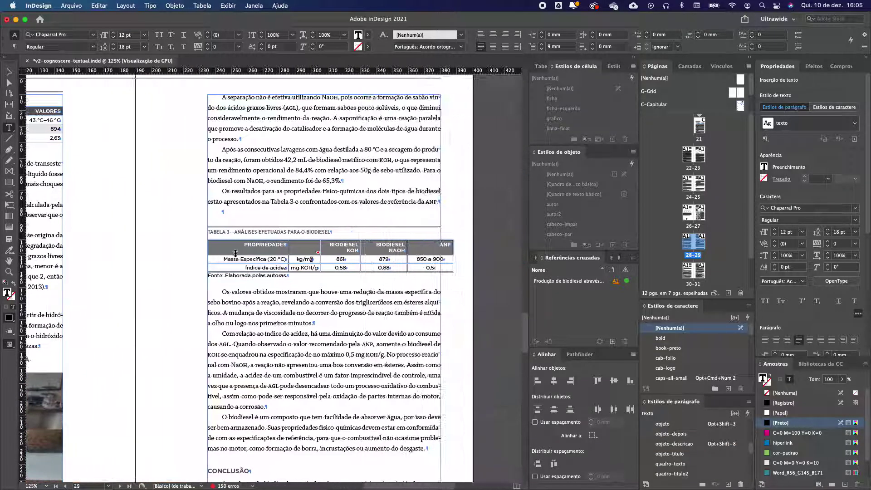
pyautogui.click(228, 211)
pyautogui.press('Delete')
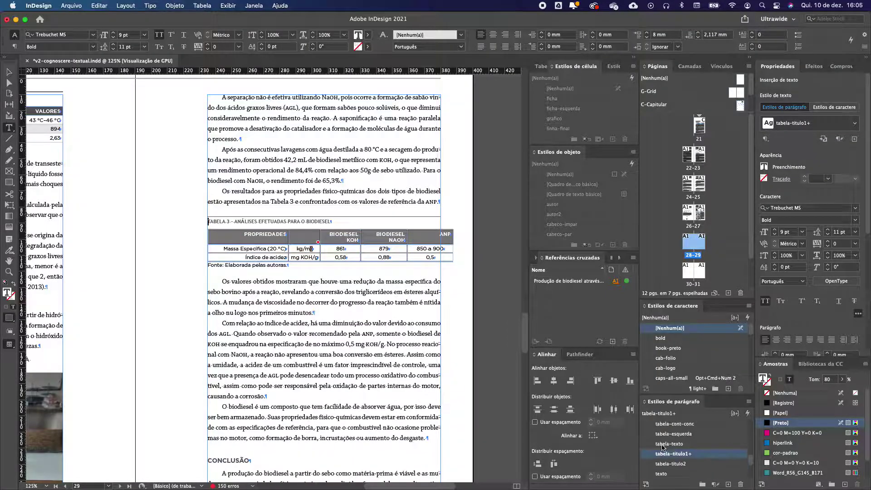
pyautogui.scroll(3, 234, 217)
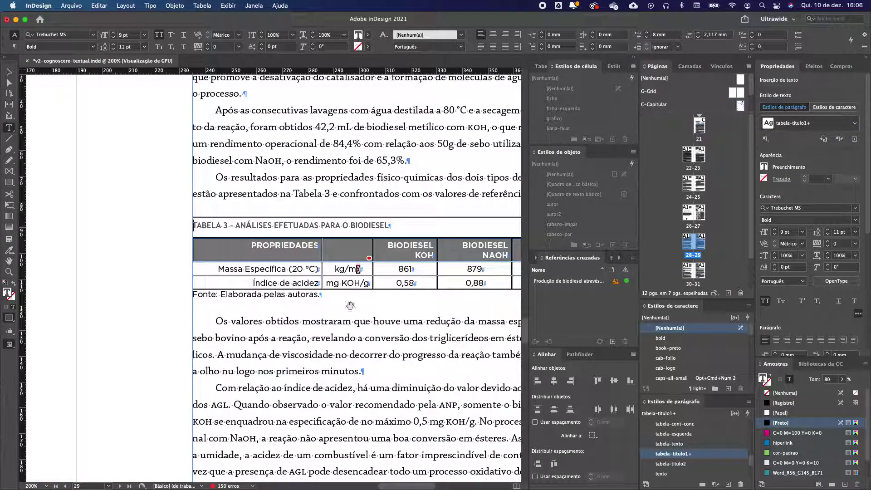
pyautogui.keyDown('alt'); pyautogui.click(673, 454); pyautogui.keyUp('alt')
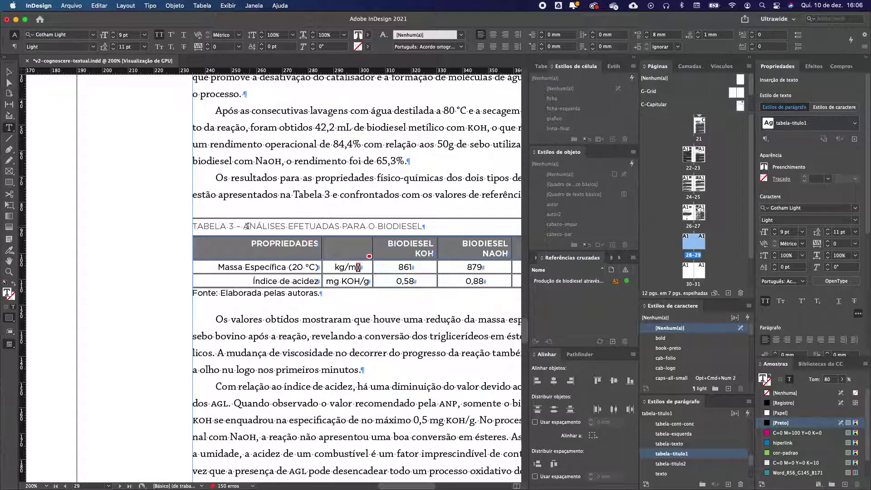
# Step: Replace the dash after "Tabela 3" in the table title with a forced line break
pyautogui.click(244, 225)
pyautogui.press('BackSpace')
pyautogui.press('BackSpace')
pyautogui.press('BackSpace')
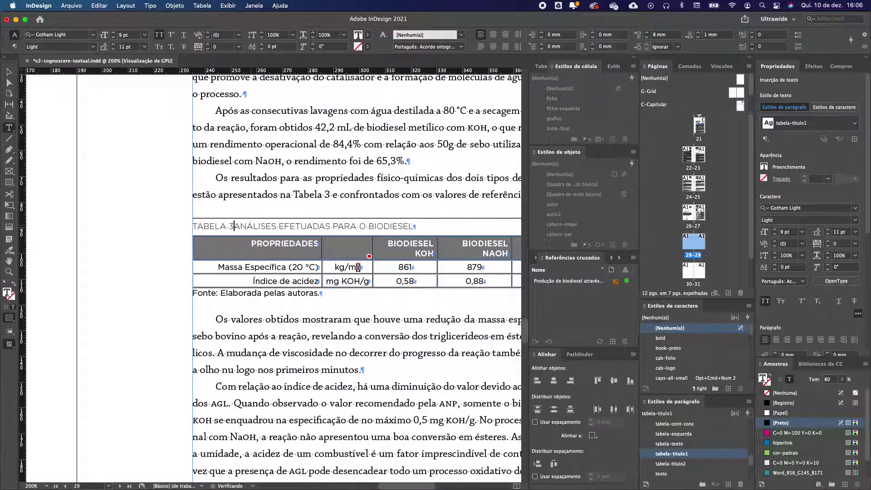
pyautogui.hotkey('shift', 'Return')
# Step: Select the whole of Tabela 3 and apply the tabela table style to it
pyautogui.hscroll(8, 243, 224)
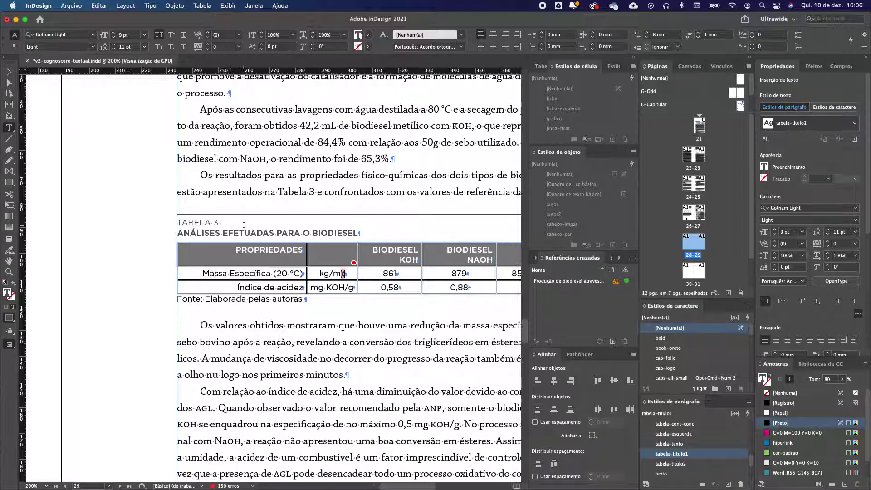
pyautogui.press('super+alt+a')
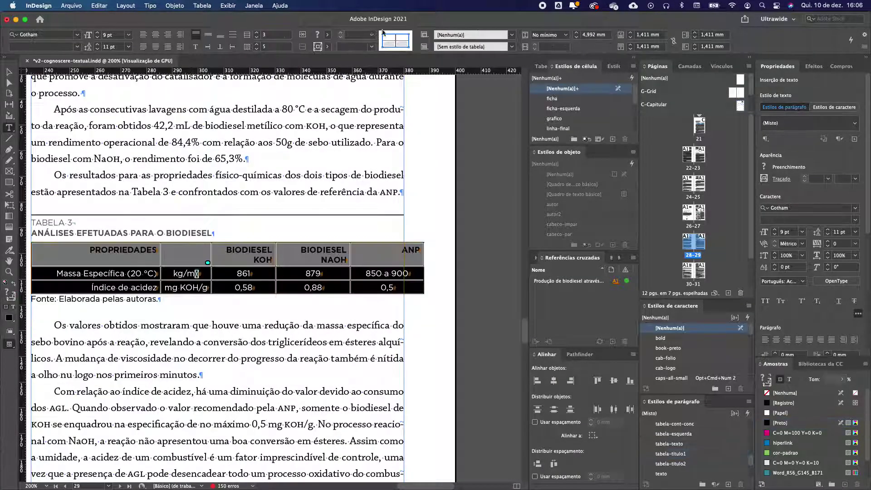
pyautogui.click(511, 47)
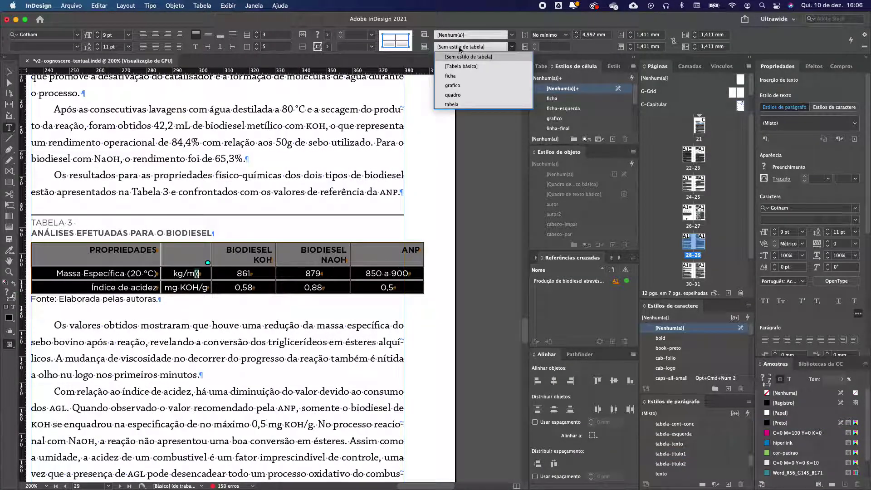
pyautogui.click(463, 95)
# Step: Clear the cell style overrides and the paragraph style overrides throughout Tabela 3
pyautogui.click(427, 35)
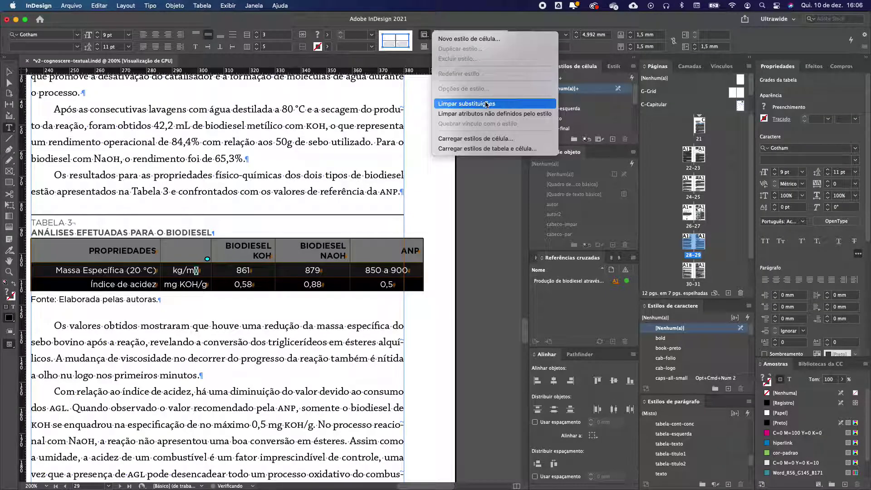
pyautogui.click(466, 104)
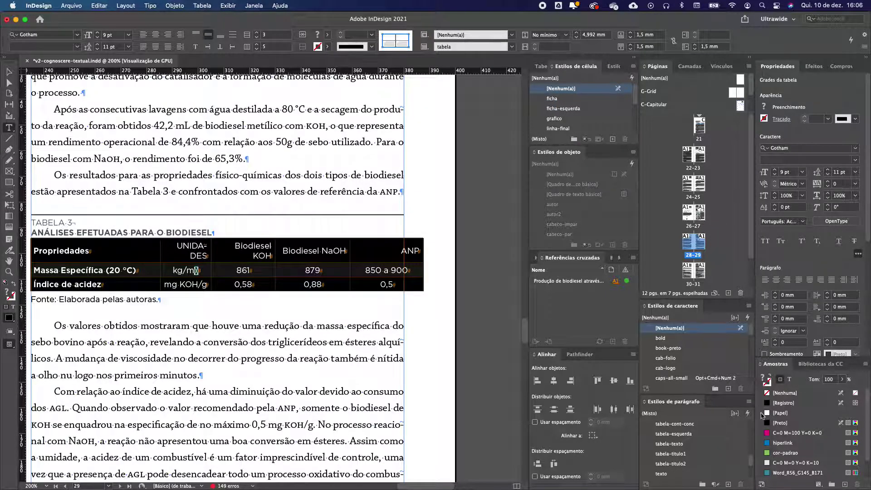
pyautogui.click(749, 402)
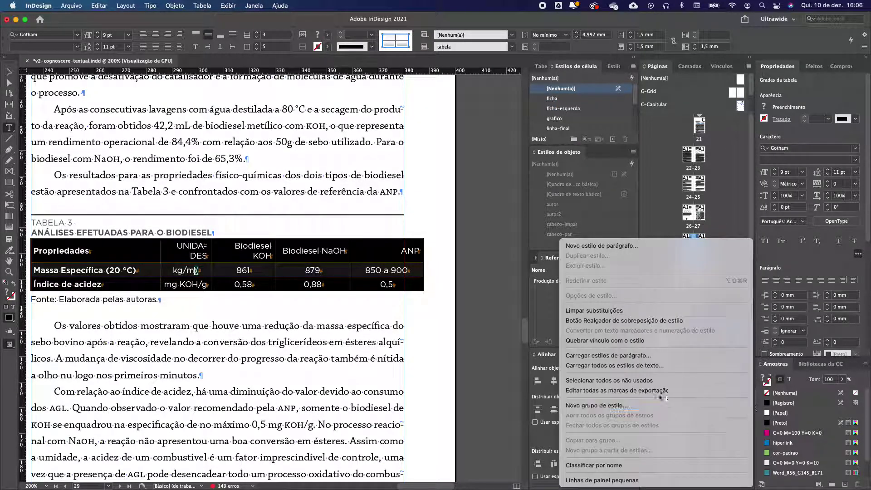
pyautogui.click(591, 311)
# Step: Convert the first row of Tabela 3 into a header row
pyautogui.hscroll(-5, 490, 243)
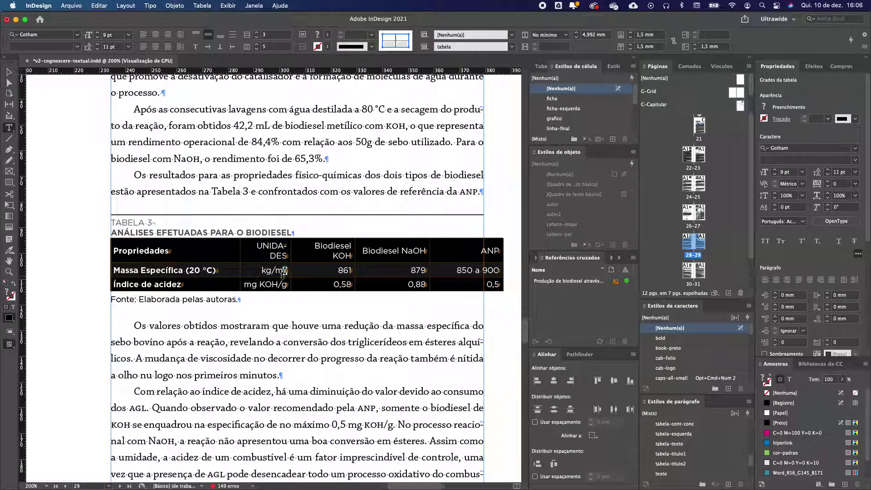
pyautogui.click(490, 243)
pyautogui.rightClick(471, 257)
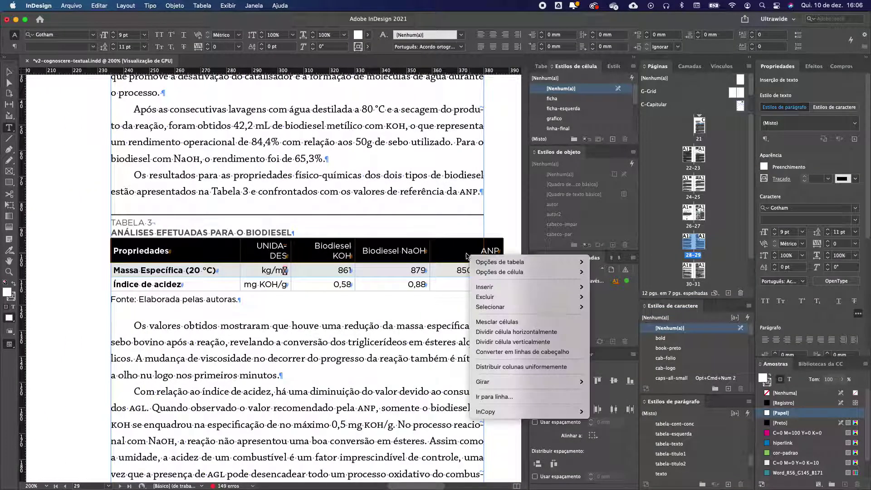
pyautogui.click(544, 352)
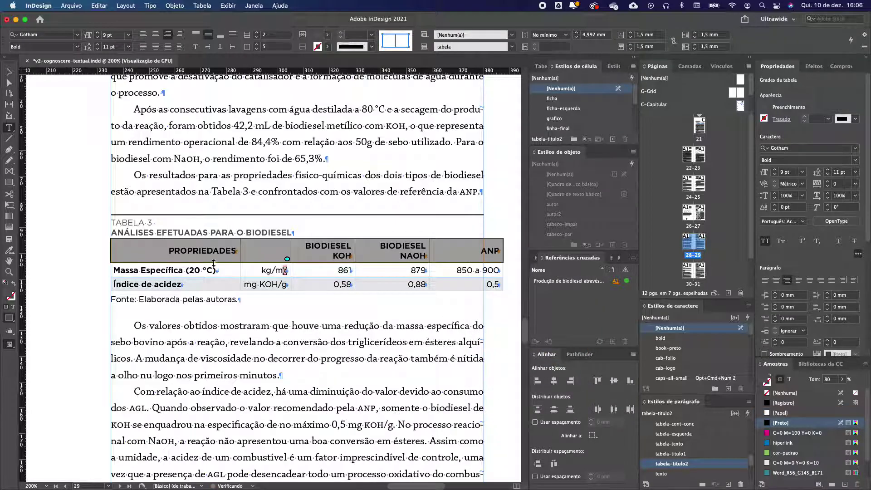
# Step: Apply the quadro-titulo2 paragraph style to the Propriedades heading cell of Tabela 3
pyautogui.scroll(-2, 701, 436)
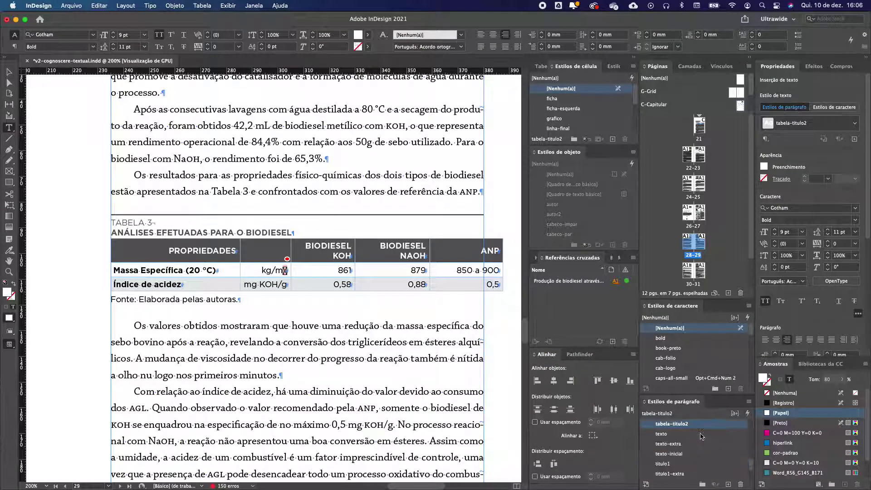
pyautogui.scroll(3, 702, 436)
pyautogui.click(673, 453)
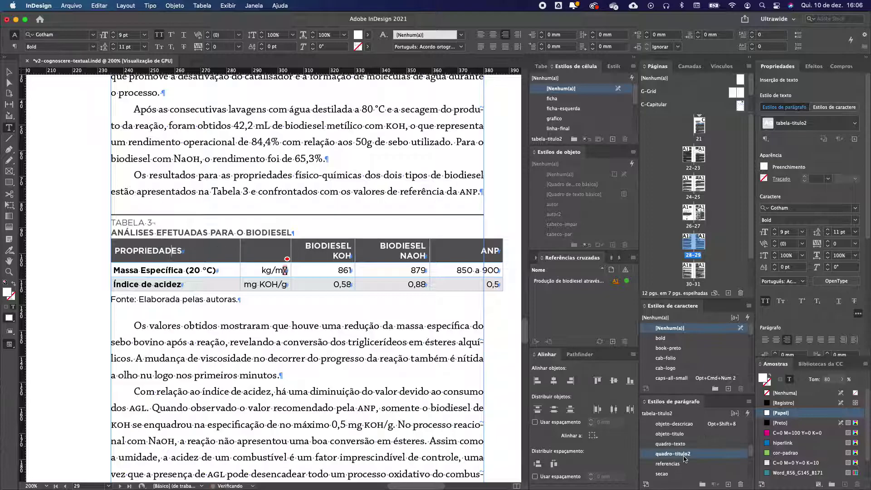
# Step: Resize the Unidades, Biodiesel KOH, Biodiesel NaOH and ANP columns of Tabela 3 so each heading fits on one line
pyautogui.moveTo(290, 251); pyautogui.dragTo(321, 250)
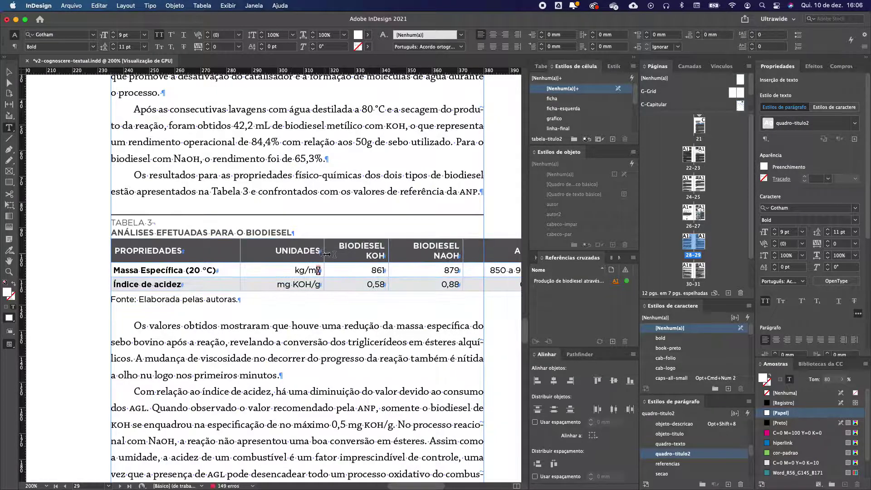
pyautogui.hscroll(3, 336, 254)
pyautogui.moveTo(240, 250); pyautogui.dragTo(197, 252)
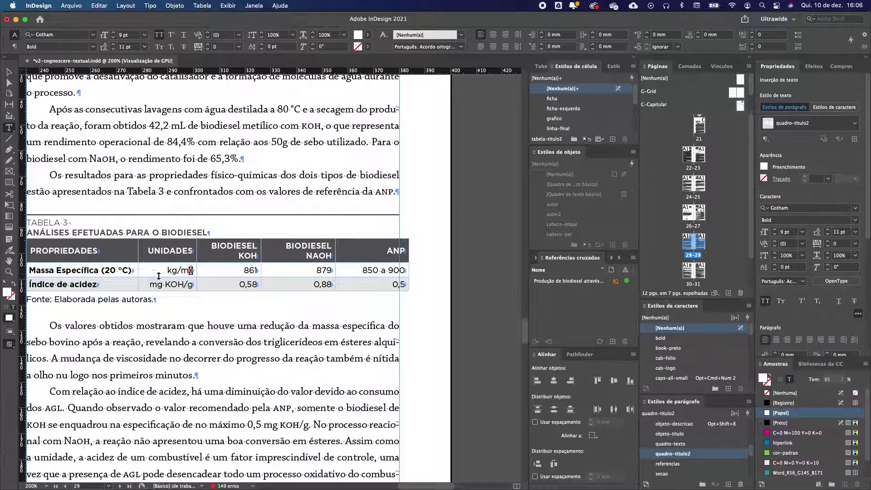
pyautogui.moveTo(262, 248); pyautogui.dragTo(281, 249)
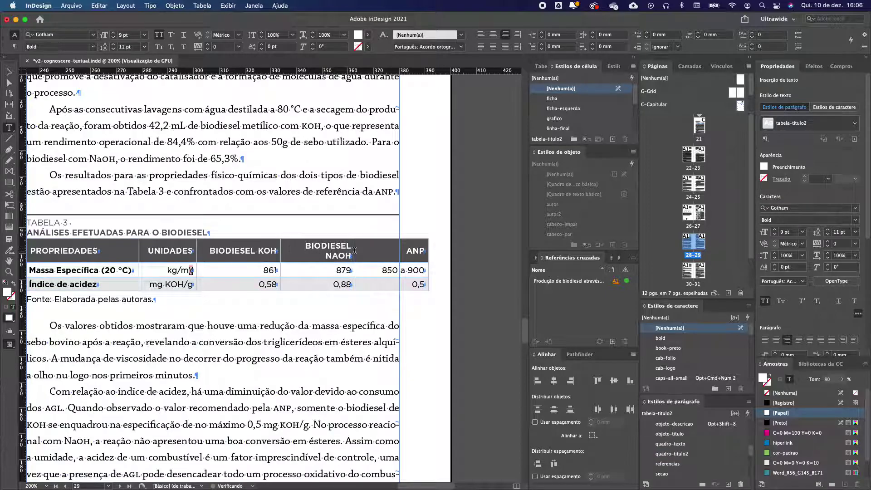
pyautogui.moveTo(354, 250); pyautogui.dragTo(371, 250)
pyautogui.moveTo(281, 250); pyautogui.dragTo(270, 251)
pyautogui.moveTo(435, 250); pyautogui.dragTo(414, 250)
# Step: Narrow the columns of Tabela 3 to fit the text frame's width, with the ANP column 20 mm wide
pyautogui.click(284, 249)
pyautogui.press('Escape')
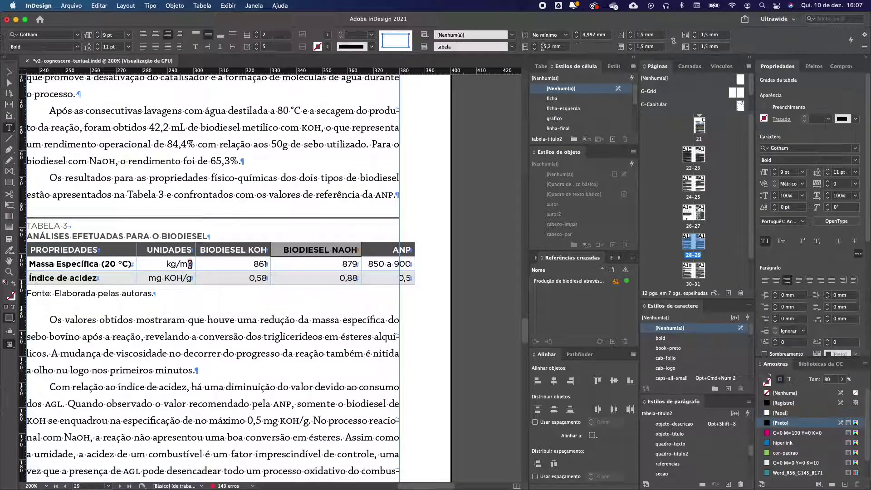
pyautogui.press('super+z')
pyautogui.press('super+z')
pyautogui.click(534, 49)
pyautogui.click(534, 49)
pyautogui.click(369, 239)
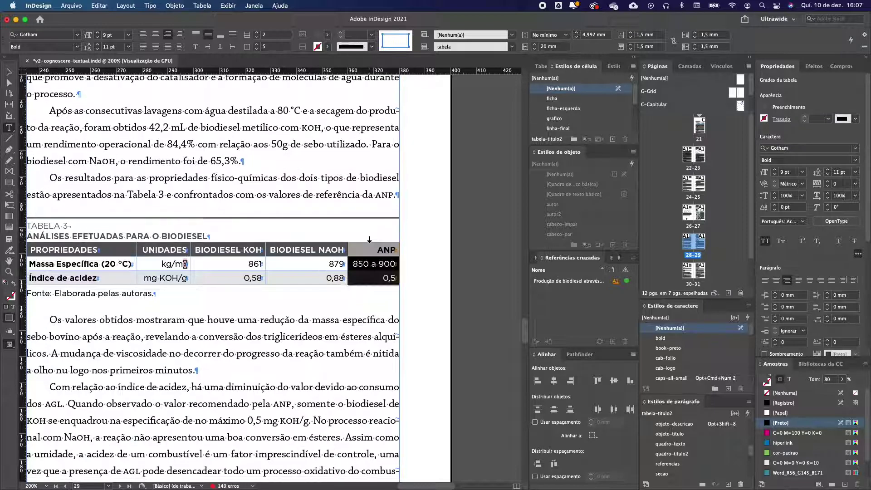
pyautogui.click(372, 250)
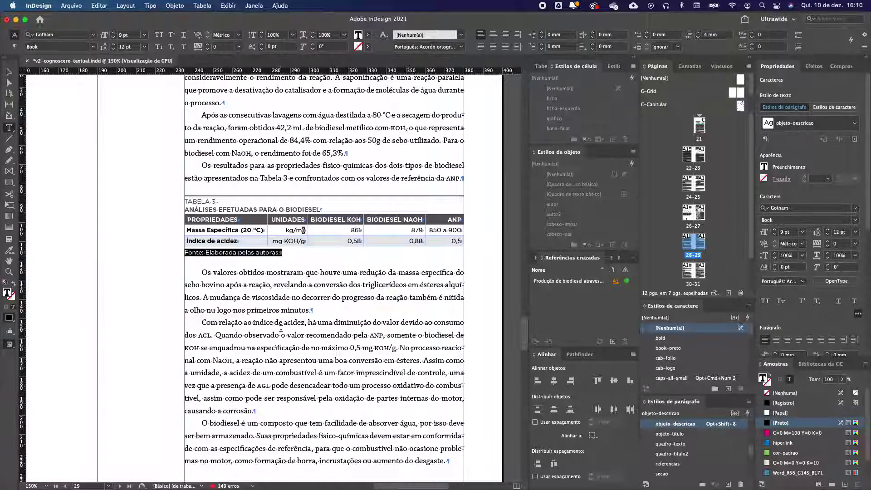
# Step: Select every entry under Referências through page 32 and reapply the referencias paragraph style, clearing its overrides
pyautogui.scroll(-10, 281, 329)
pyautogui.hscroll(-5, 281, 328)
pyautogui.hscroll(-4, 280, 328)
pyautogui.scroll(-9, 281, 328)
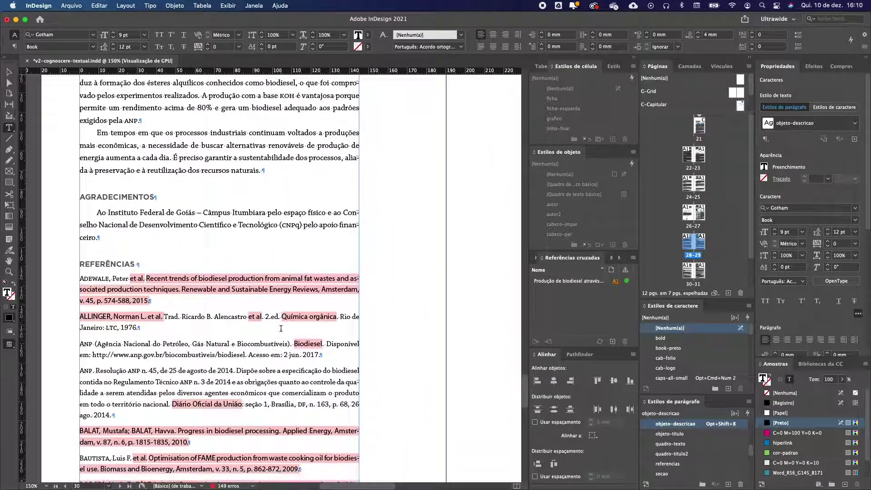
pyautogui.scroll(2, 281, 329)
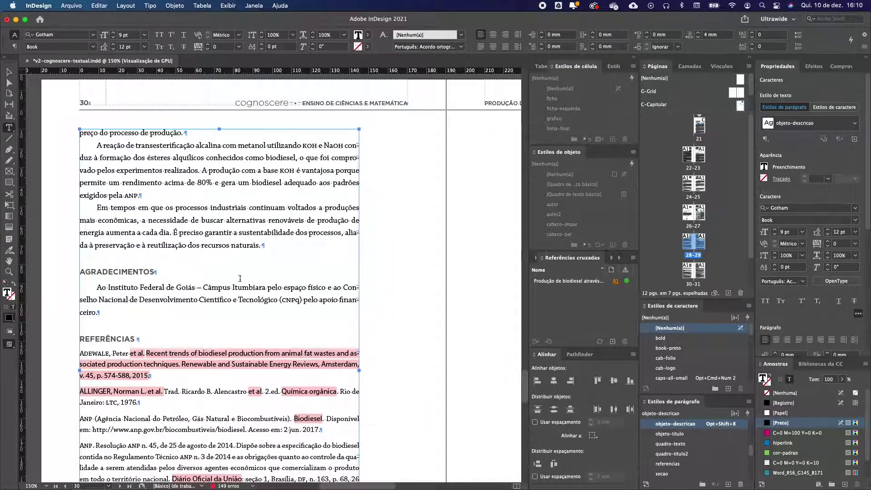
pyautogui.scroll(-2, 230, 283)
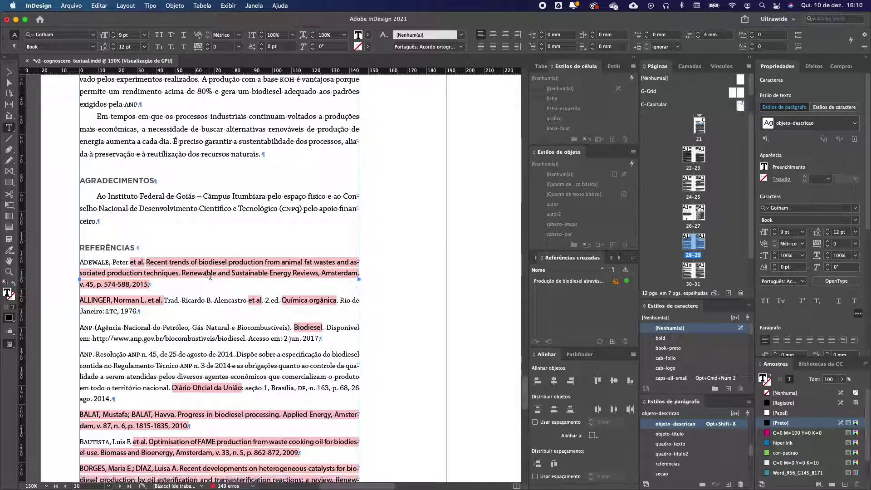
pyautogui.click(211, 353)
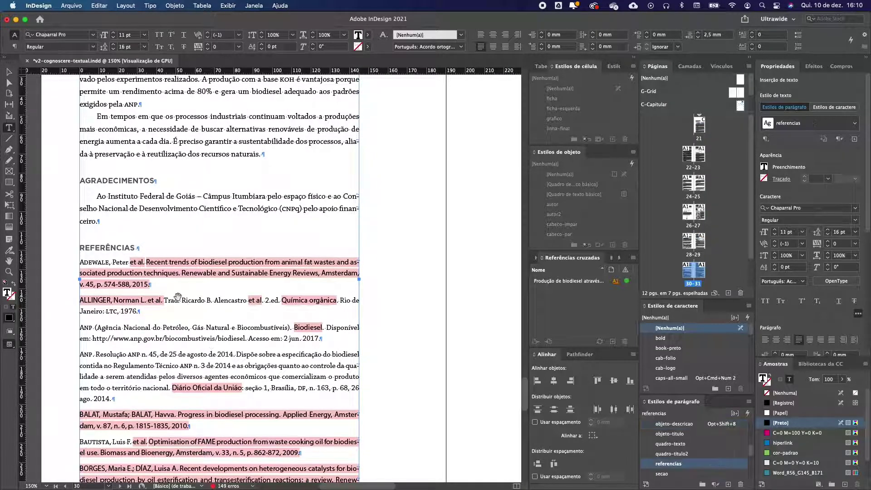
pyautogui.press('super+1')
pyautogui.hscroll(3, 177, 295)
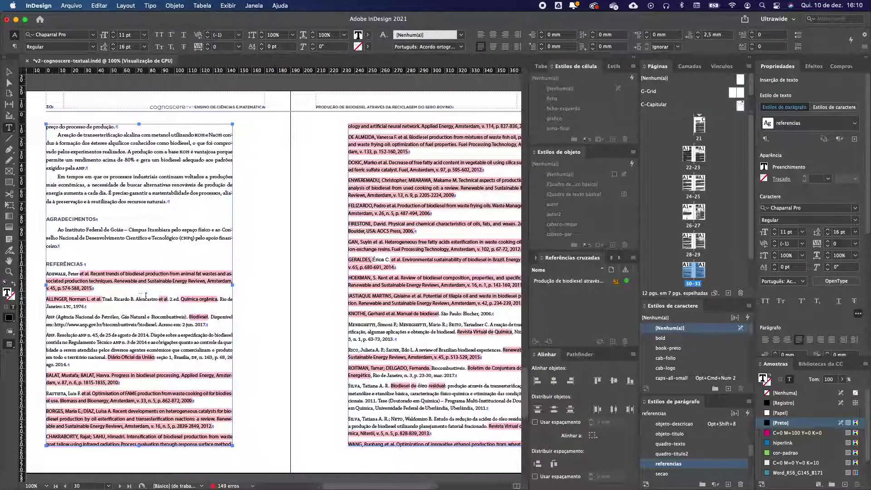
pyautogui.click(371, 188)
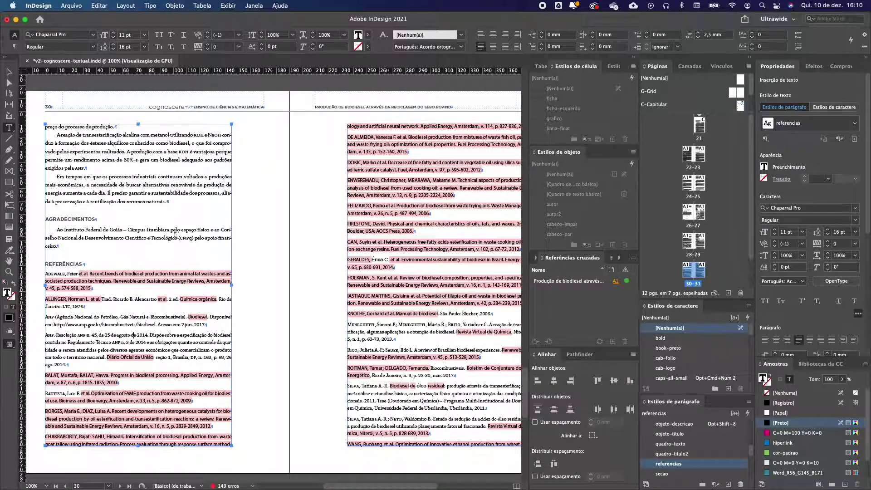
pyautogui.moveTo(45, 273); pyautogui.dragTo(26, 467)
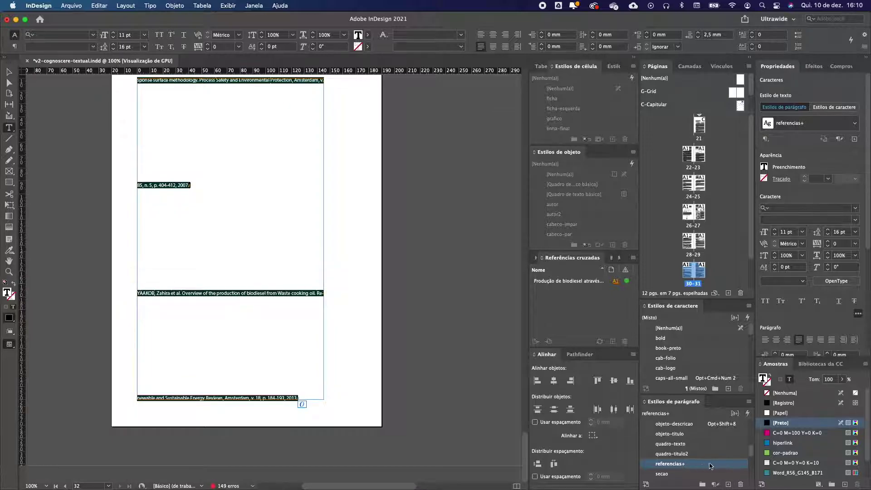
pyautogui.click(661, 464)
pyautogui.keyDown('alt'); pyautogui.click(660, 465); pyautogui.keyUp('alt')
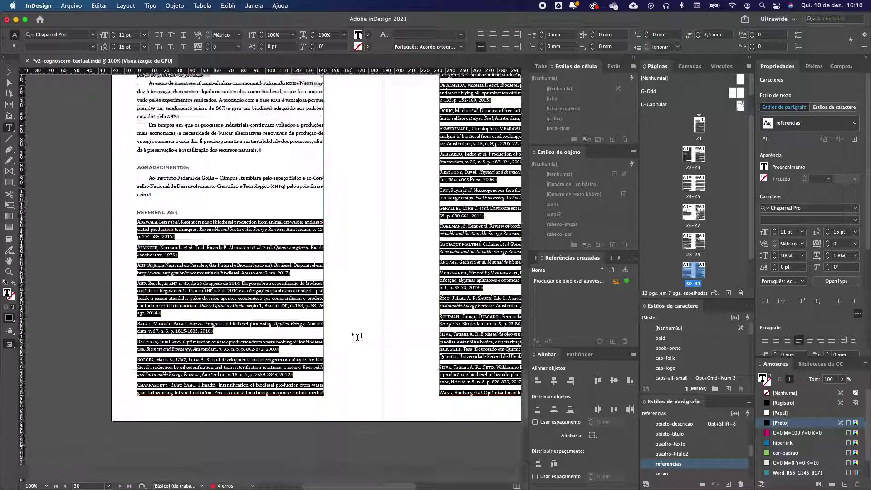
pyautogui.click(252, 315)
# Step: Apply the referencias object style to the text frame on page 30
pyautogui.scroll(4, 205, 311)
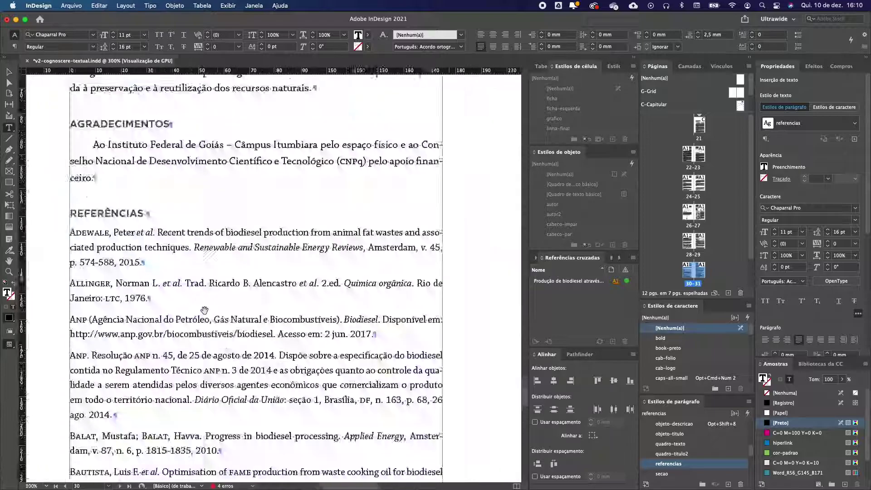
pyautogui.moveTo(181, 215); pyautogui.dragTo(243, 216)
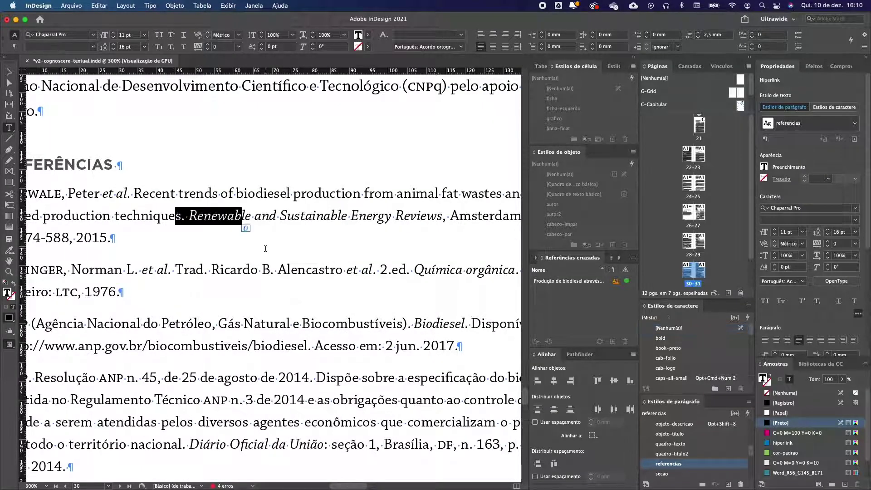
pyautogui.scroll(-3, 264, 250)
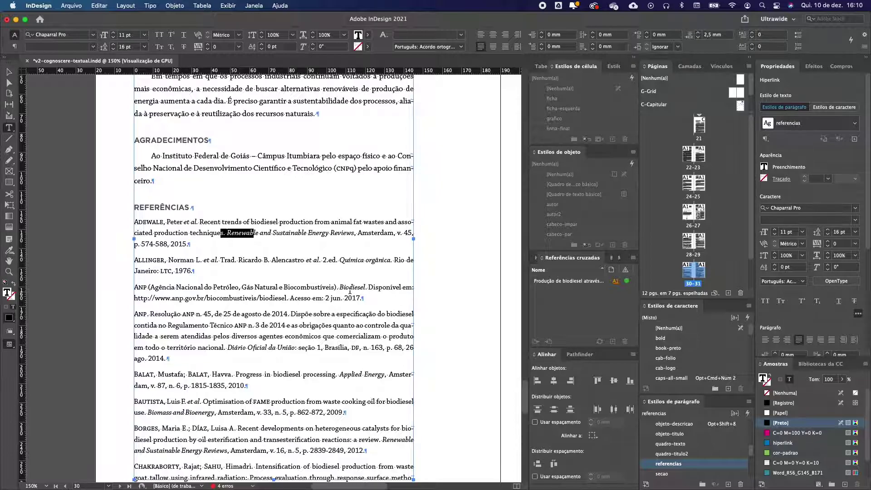
pyautogui.scroll(3, 190, 222)
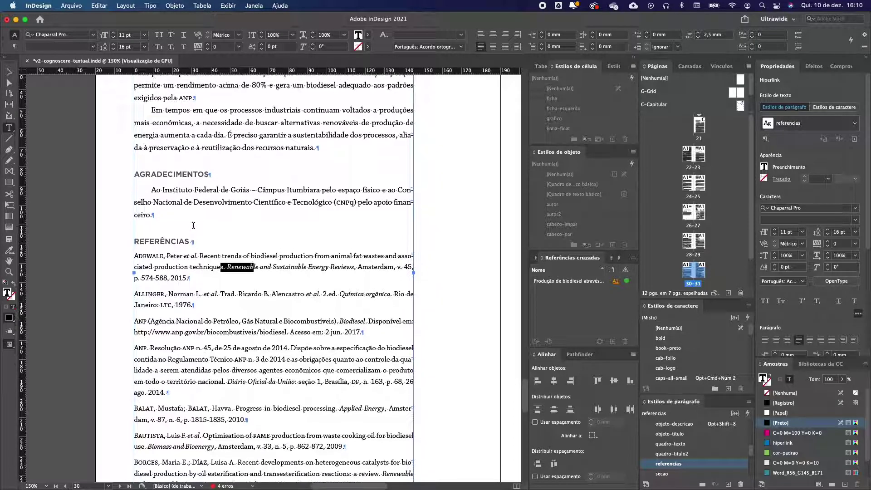
pyautogui.click(9, 74)
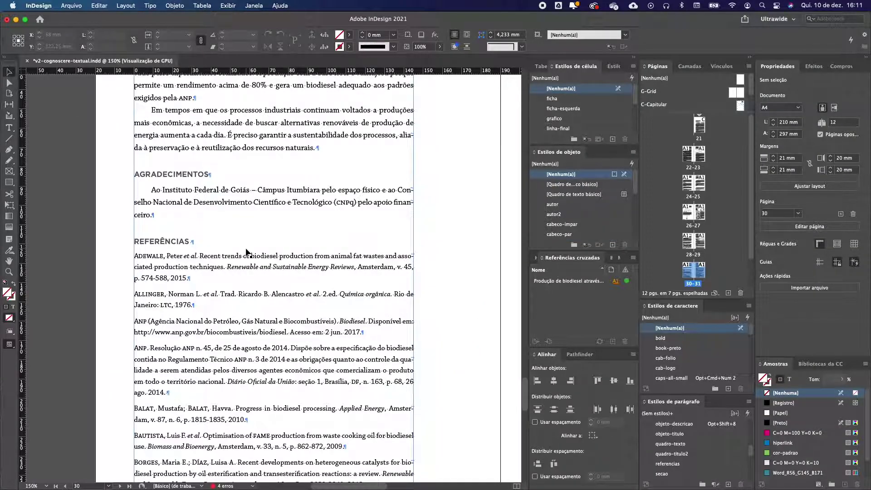
pyautogui.click(407, 230)
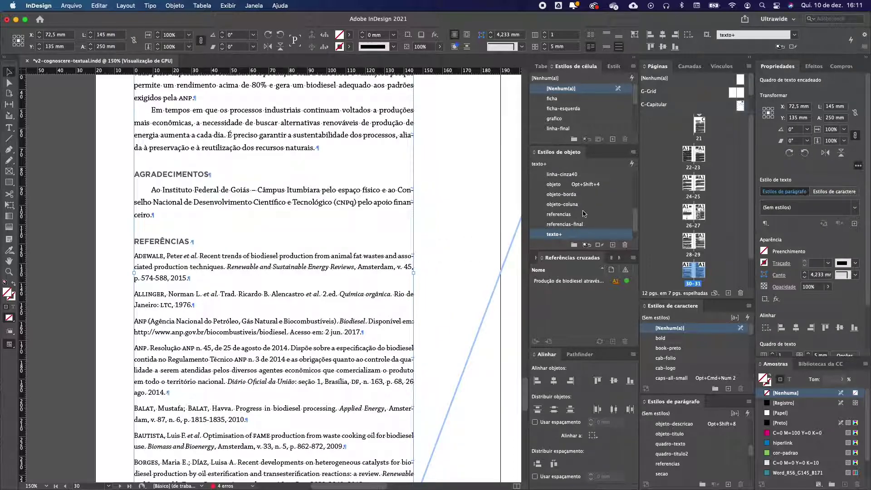
pyautogui.scroll(-2, 584, 214)
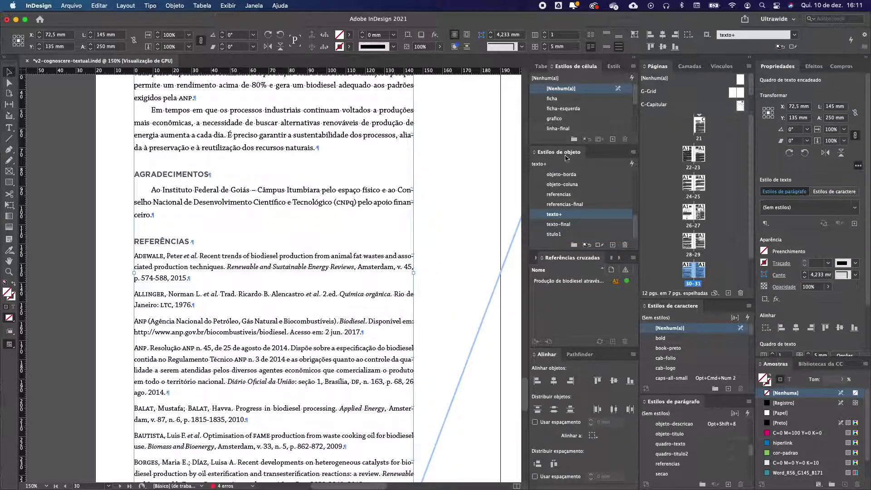
pyautogui.click(561, 196)
pyautogui.click(460, 183)
# Step: Turn on the overprint preview and apply the referencias object style to the text frame on page 31
pyautogui.press('alt+super+0')
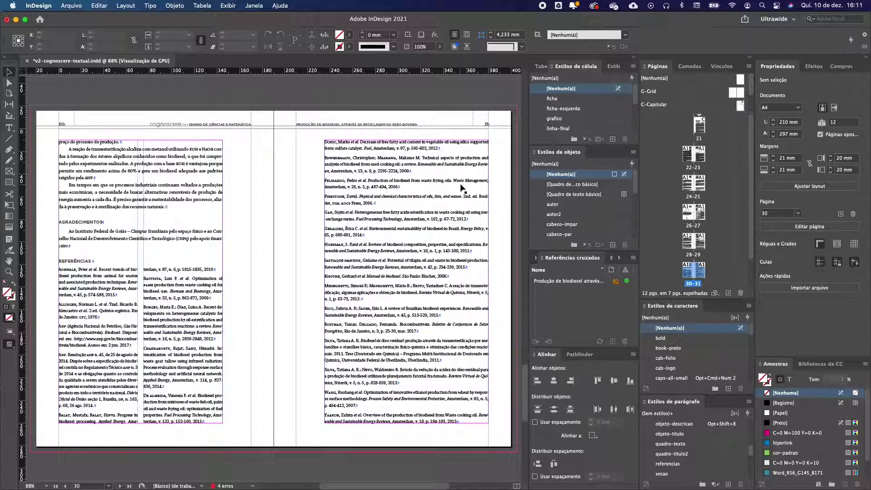
pyautogui.press('alt+shift+super+y')
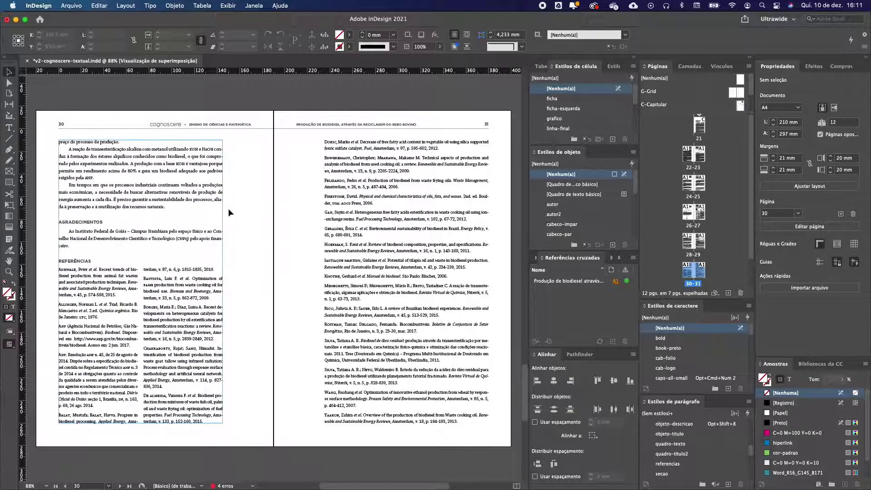
pyautogui.click(202, 214)
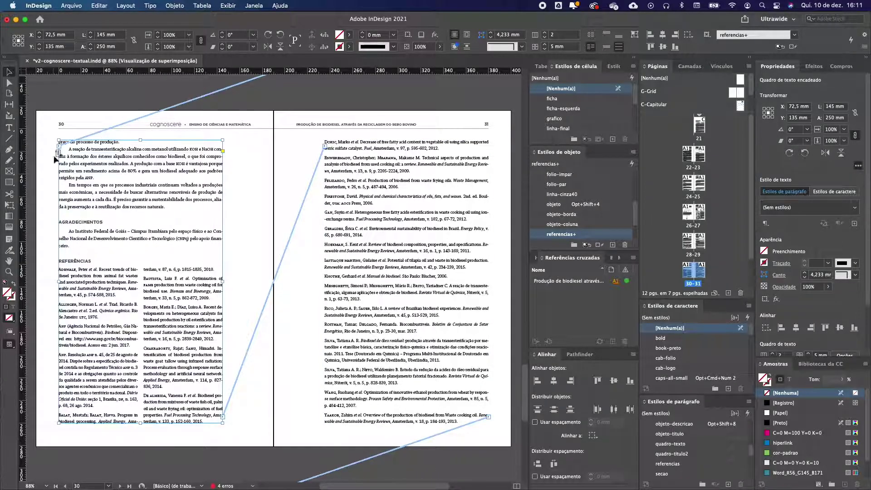
pyautogui.click(345, 272)
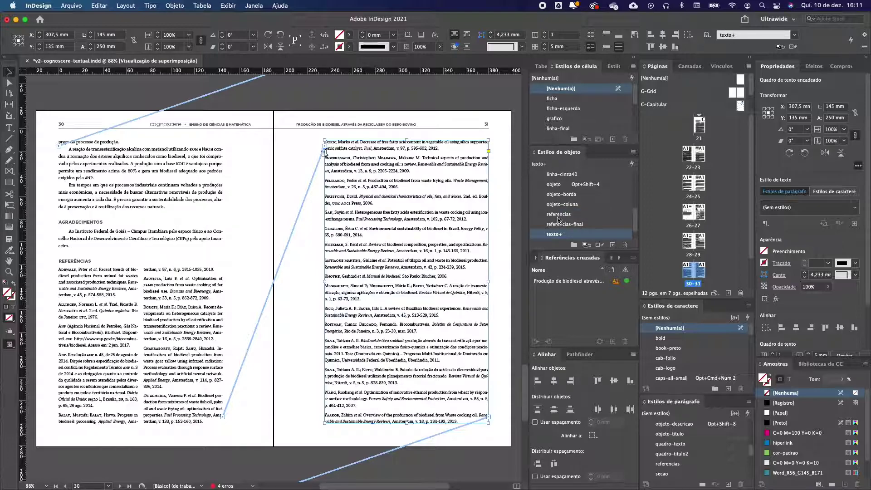
pyautogui.click(549, 215)
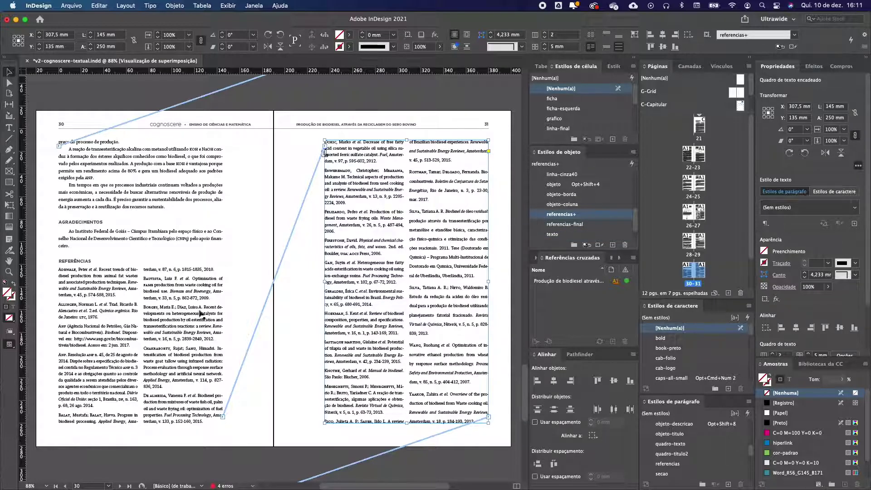
pyautogui.press('super+shift+a')
# Step: Tighten the leading of the reference entries starting in the first column of page 30 so they fit within that column
pyautogui.scroll(4, 91, 270)
pyautogui.scroll(-5, 153, 278)
pyautogui.hscroll(-2, 153, 278)
pyautogui.hscroll(-2, 153, 278)
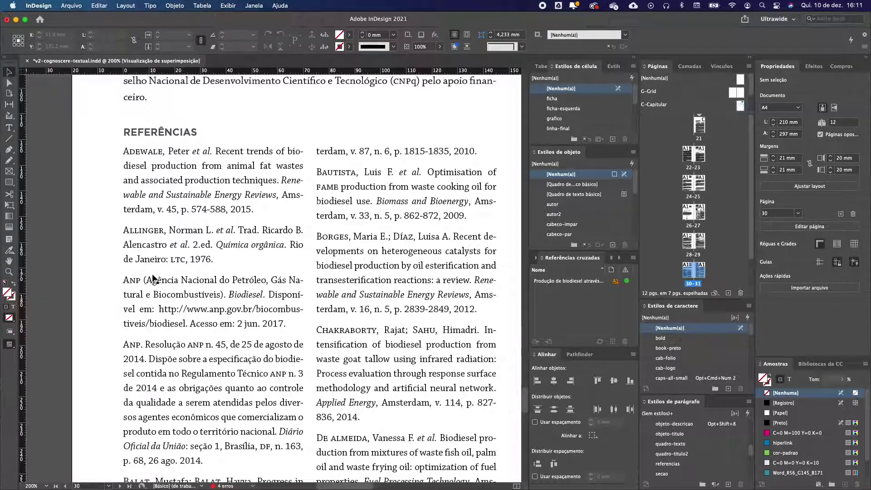
pyautogui.scroll(-3, 153, 278)
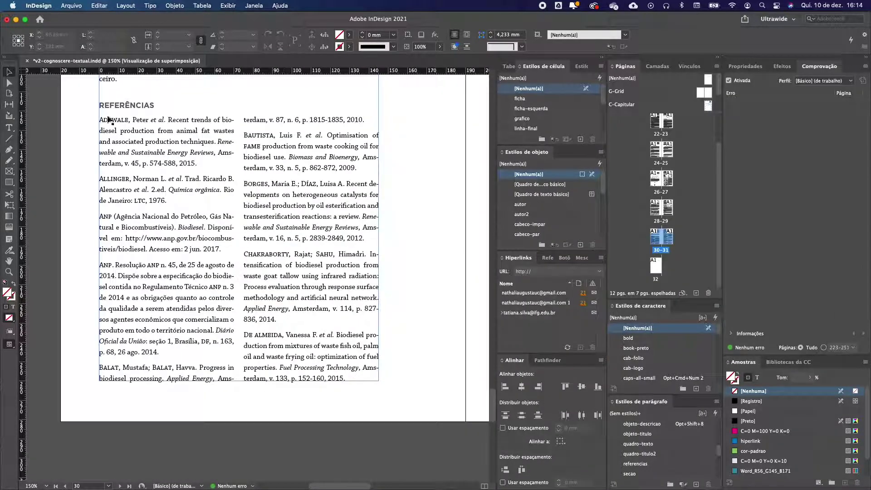
pyautogui.scroll(3, 136, 130)
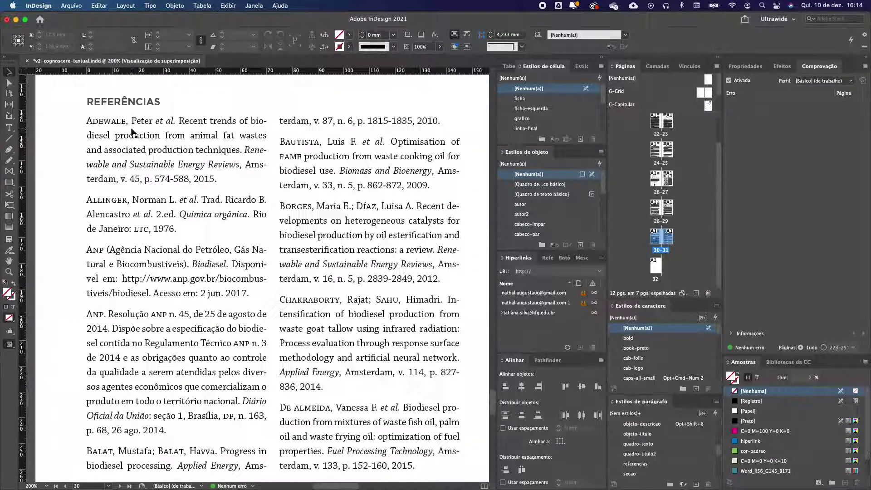
pyautogui.scroll(-2, 132, 131)
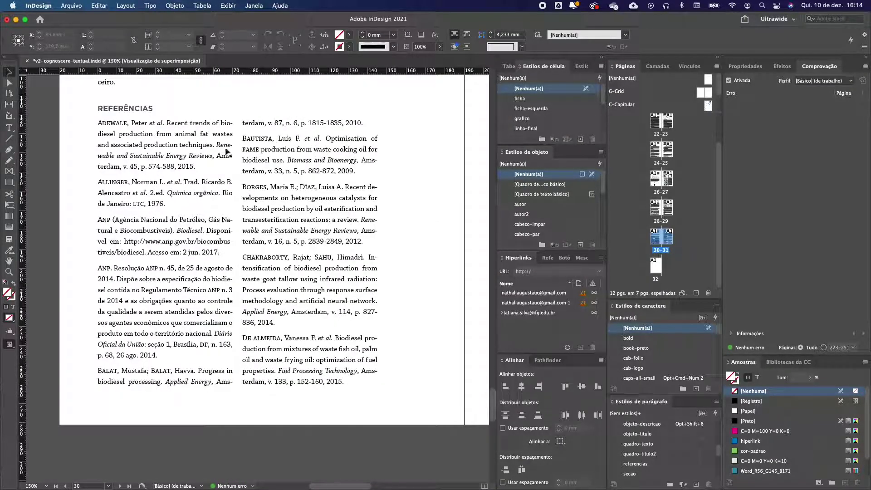
pyautogui.doubleClick(105, 152)
pyautogui.moveTo(98, 122); pyautogui.dragTo(367, 122)
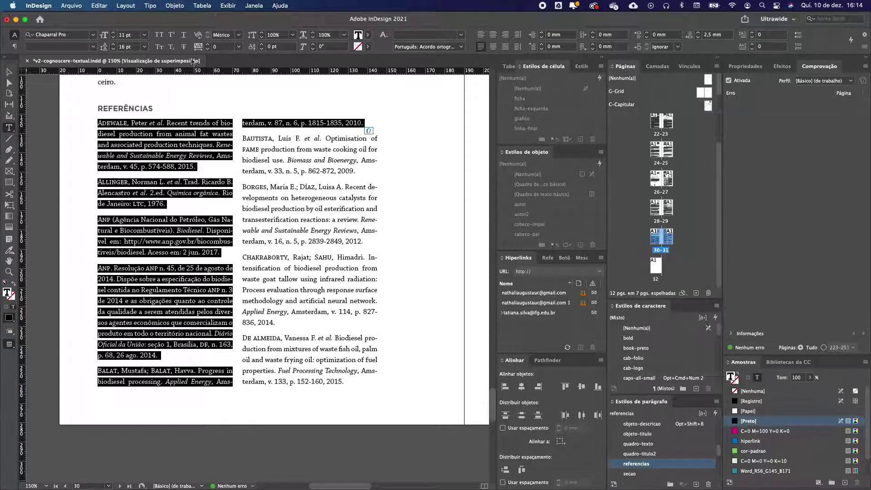
pyautogui.click(114, 48)
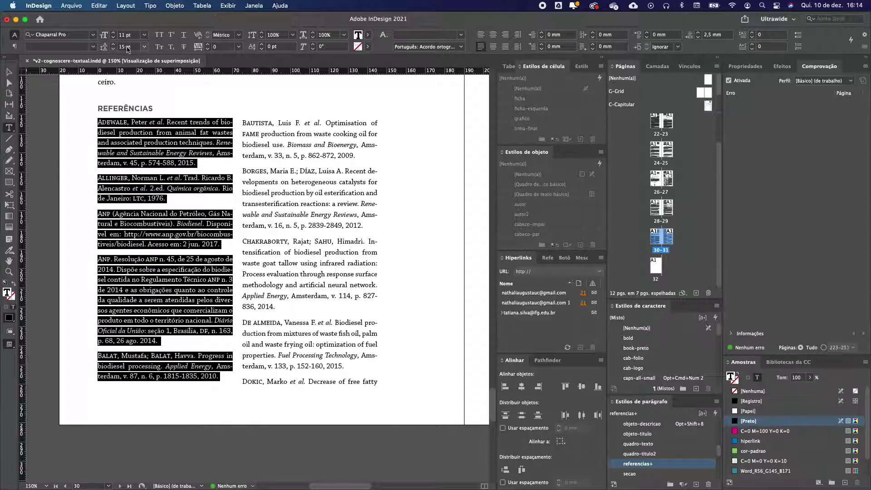
pyautogui.doubleClick(123, 47)
pyautogui.write('15,4')
pyautogui.press('Return')
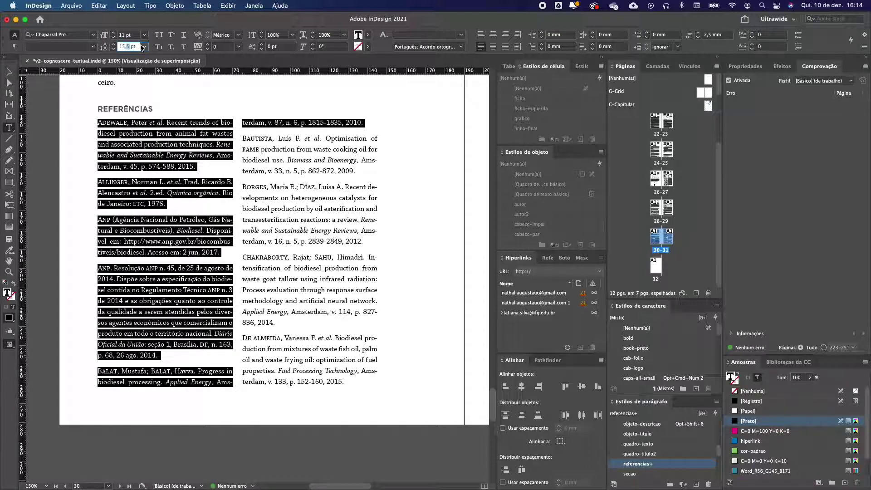
pyautogui.press('super+z')
pyautogui.click(267, 374)
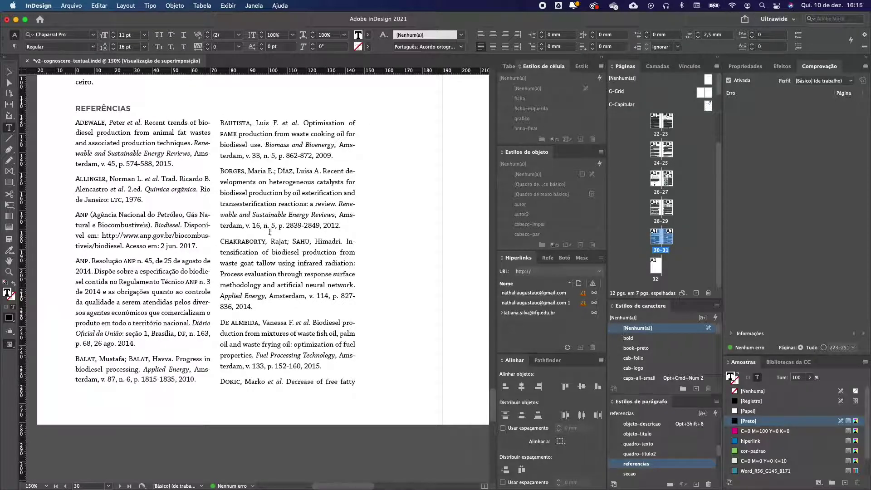
# Step: Increase the tracking of the page 30 reference on heterogeneous catalysts for biodiesel so the entry runs one line longer
pyautogui.moveTo(345, 227); pyautogui.dragTo(220, 171)
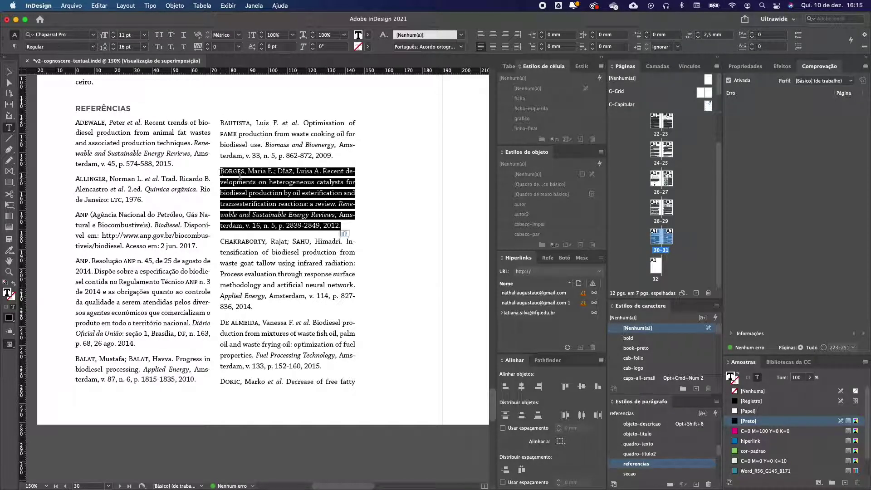
pyautogui.click(208, 47)
pyautogui.click(208, 48)
pyautogui.click(292, 254)
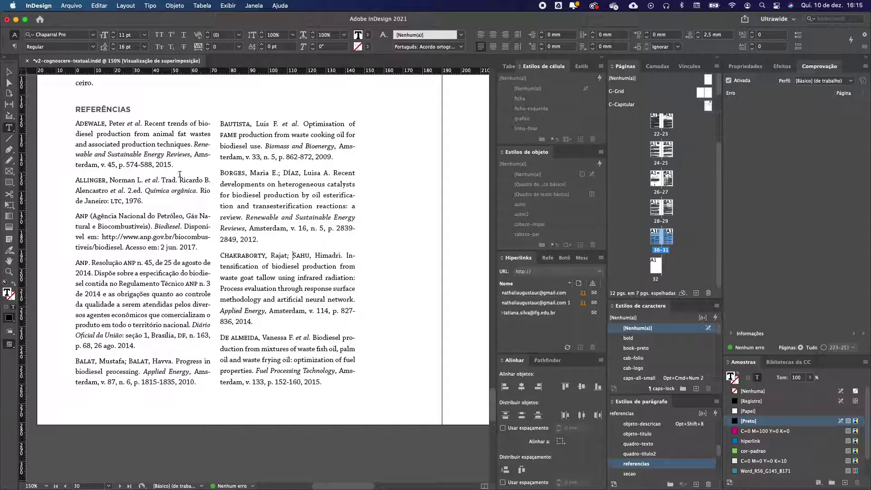
# Step: Apply the referencias-final object style to the references text frame on page 31
pyautogui.scroll(-3, 189, 221)
pyautogui.hscroll(2, 277, 209)
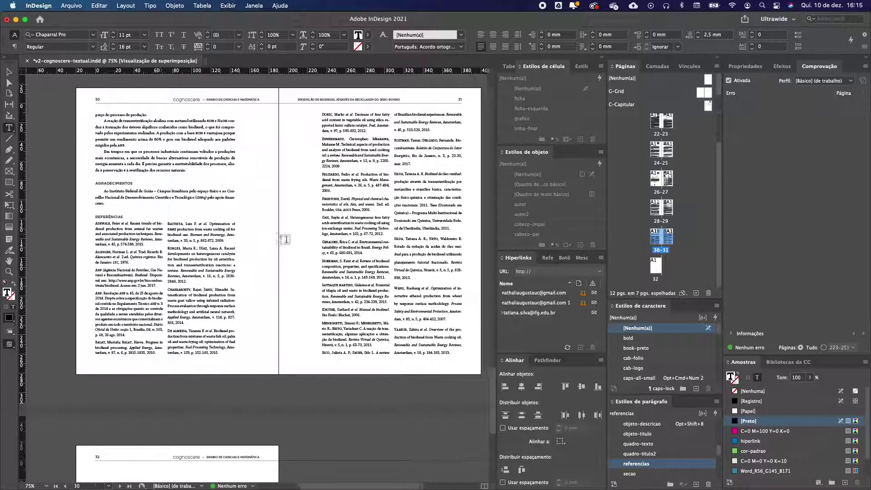
pyautogui.scroll(5, 277, 209)
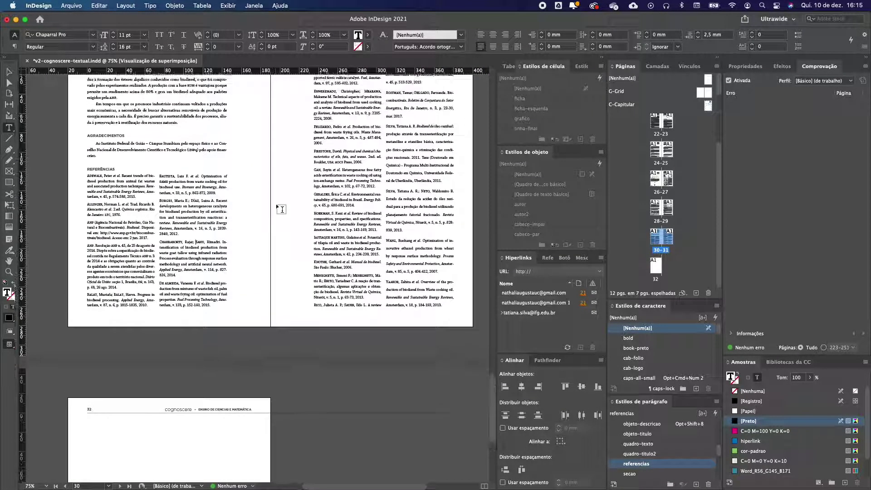
pyautogui.click(9, 71)
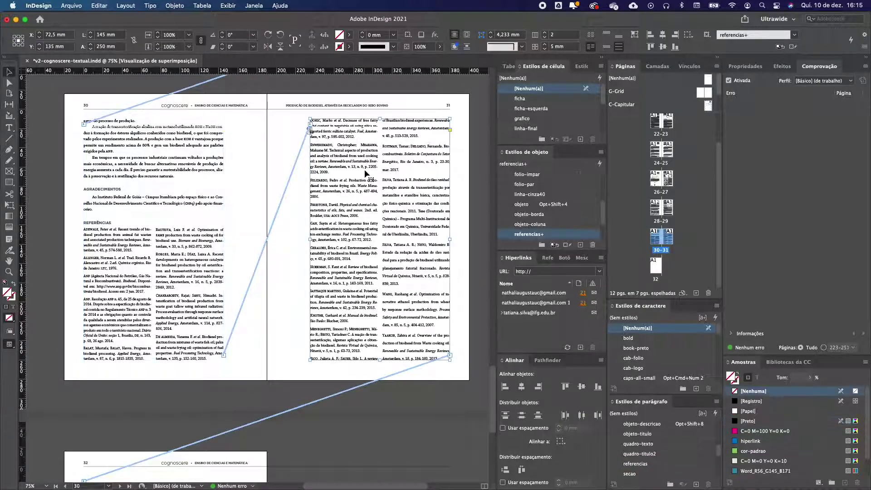
pyautogui.scroll(-3, 289, 396)
pyautogui.click(100, 365)
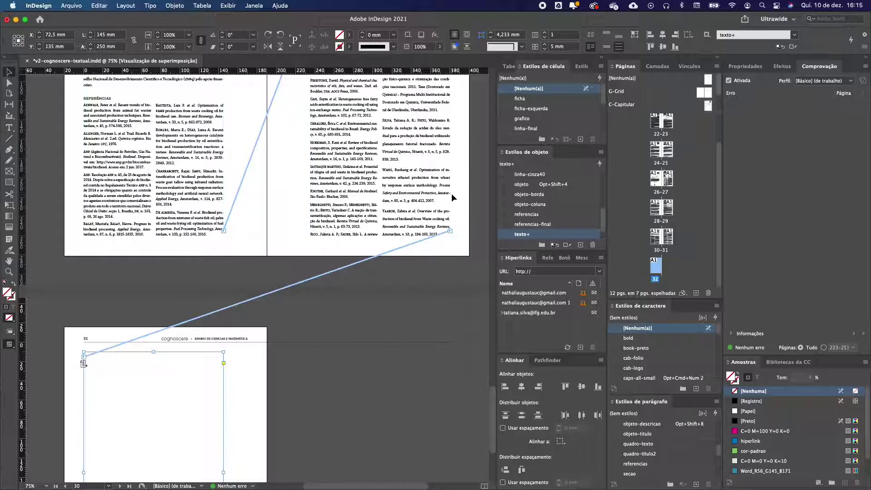
pyautogui.click(406, 270)
pyautogui.click(361, 170)
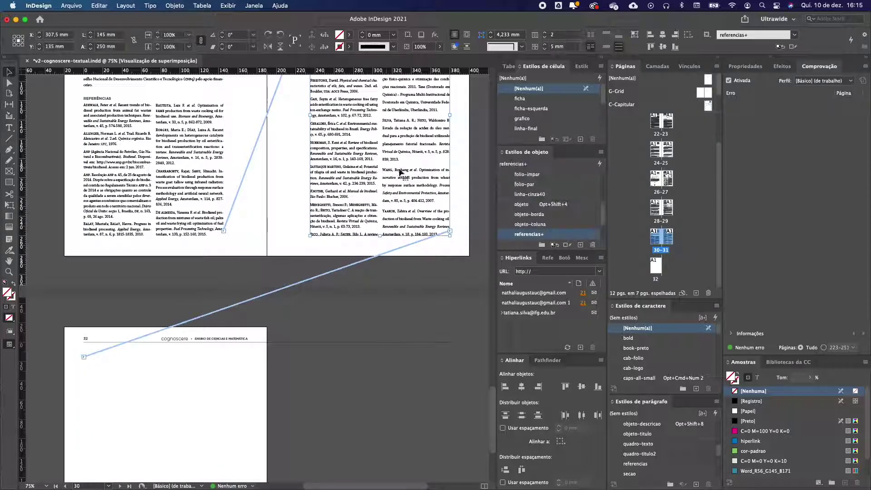
pyautogui.click(546, 218)
pyautogui.scroll(-1, 548, 222)
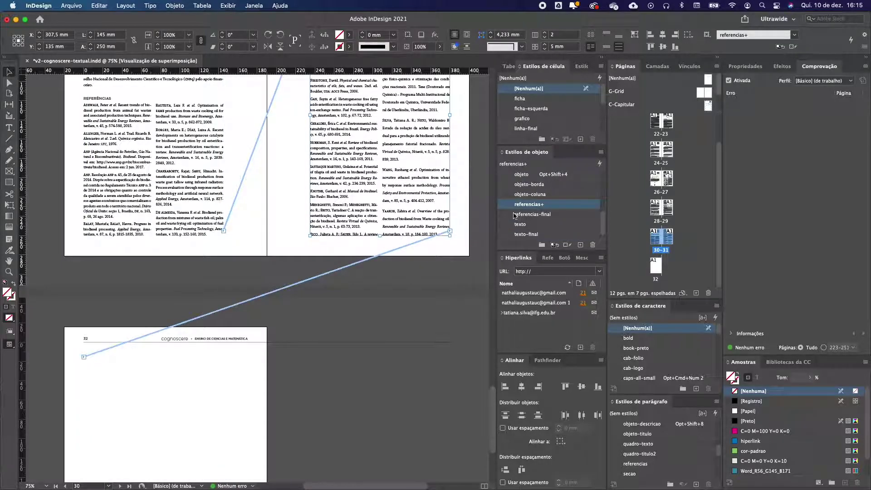
pyautogui.click(531, 214)
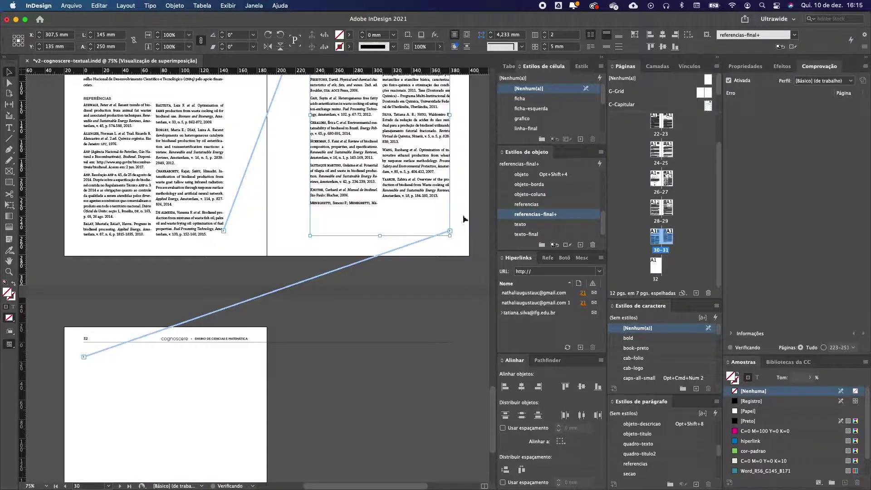
pyautogui.click(436, 285)
# Step: Set the tracking of the second reference entry on page 31 to -30
pyautogui.scroll(5, 376, 213)
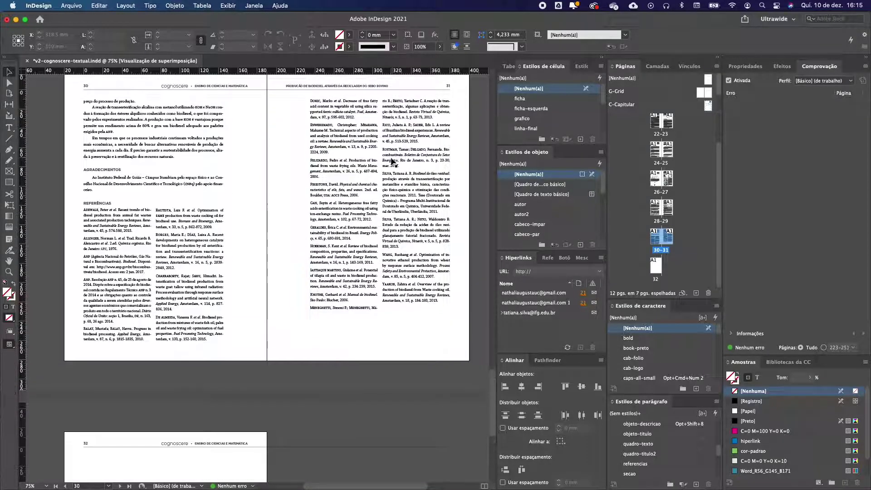
pyautogui.scroll(2, 385, 152)
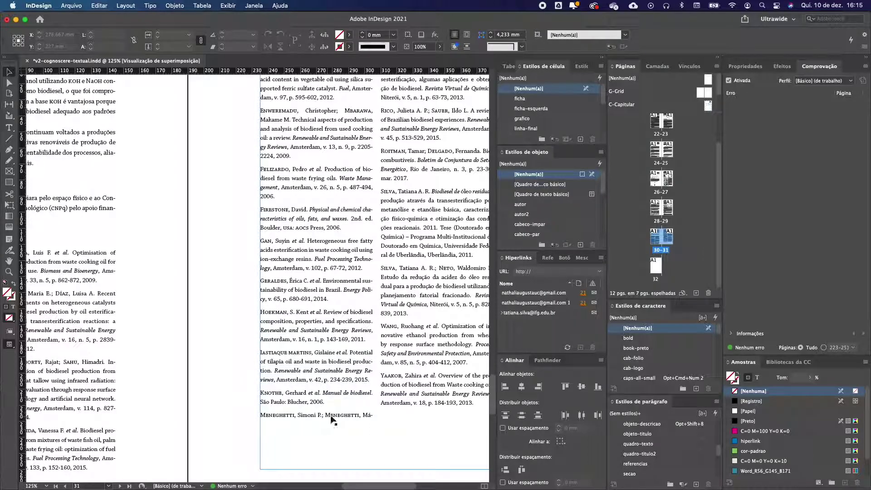
pyautogui.hscroll(3, 331, 419)
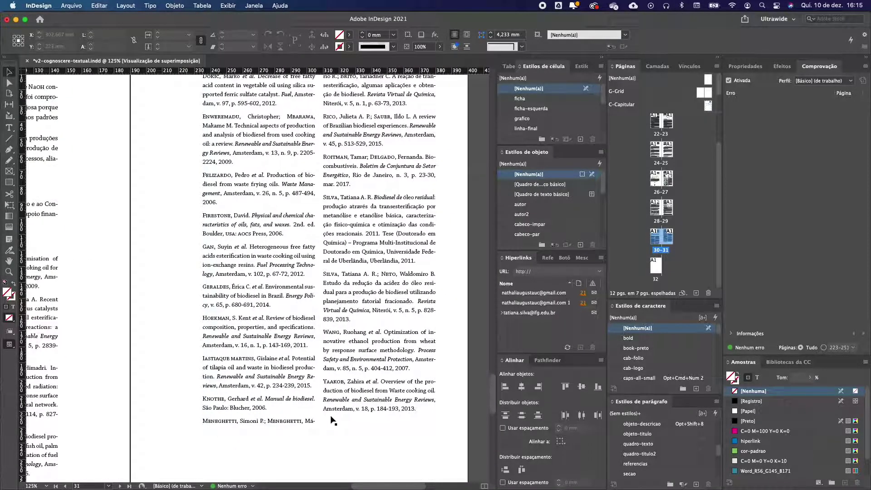
pyautogui.press('super+z')
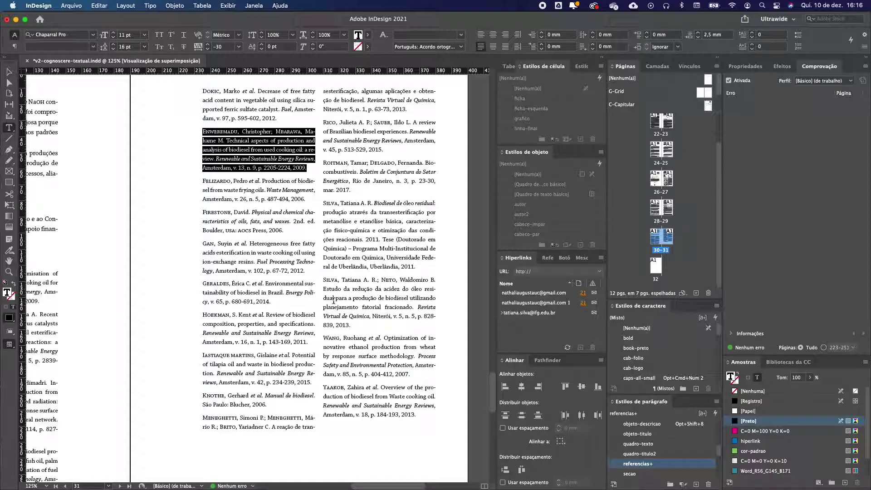
# Step: Apply the [Nenhum(a)] master page to page 32
pyautogui.scroll(-5, 333, 299)
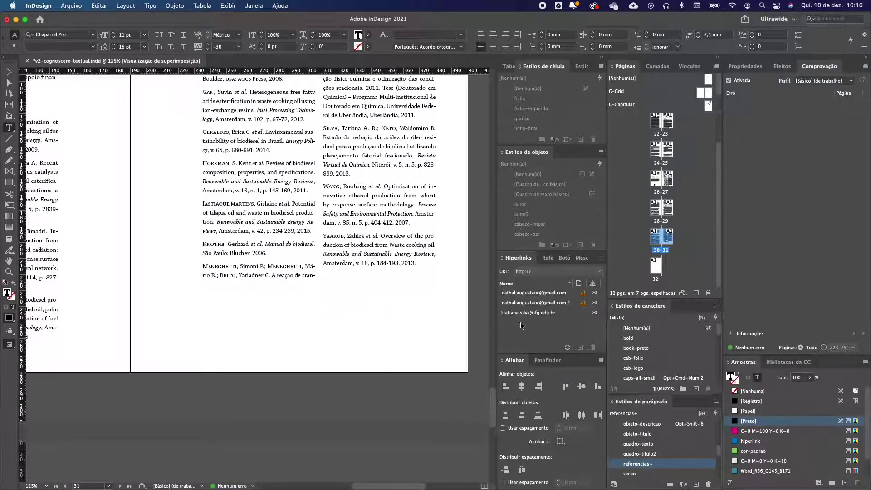
pyautogui.scroll(-2, 342, 294)
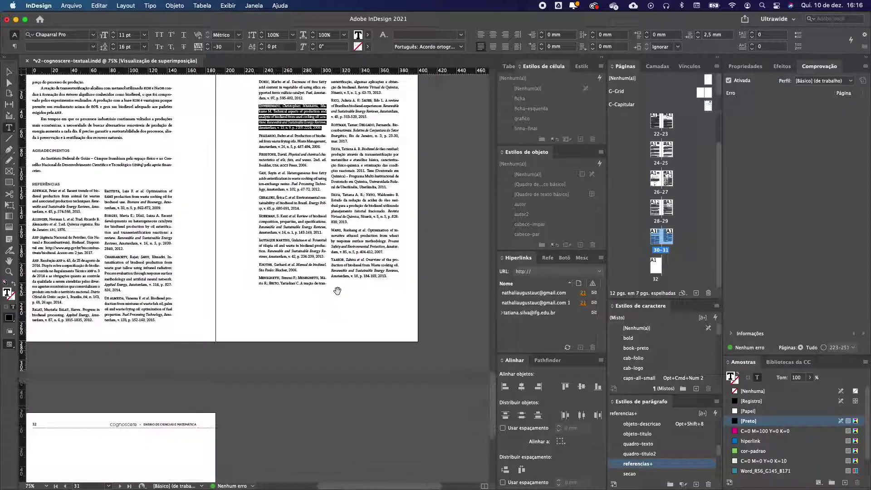
pyautogui.click(9, 71)
pyautogui.click(267, 247)
pyautogui.scroll(-5, 255, 252)
pyautogui.scroll(-3, 254, 250)
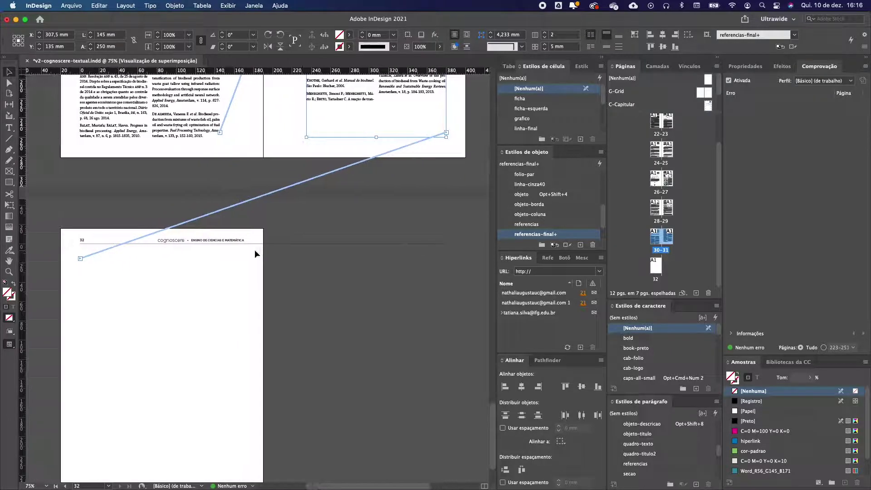
pyautogui.click(116, 233)
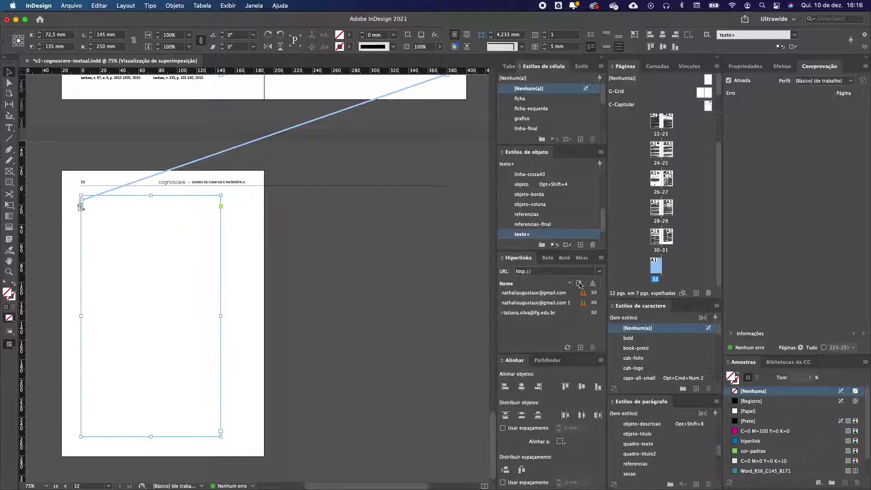
pyautogui.rightClick(657, 268)
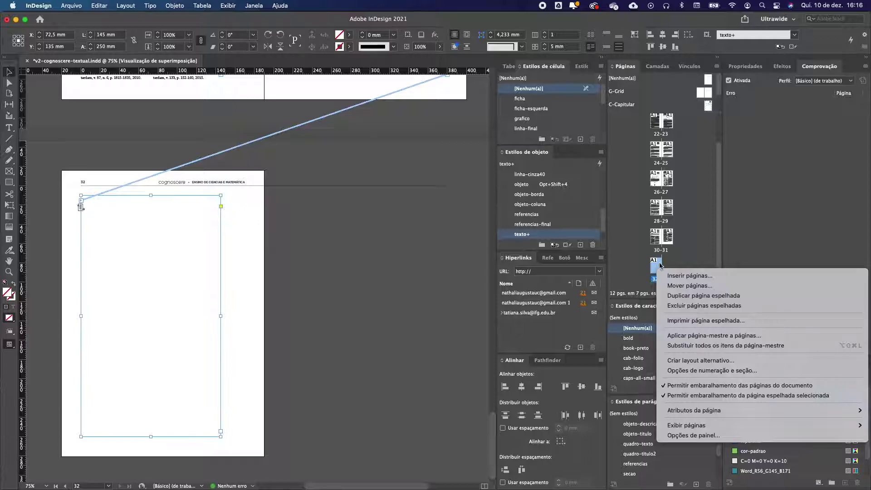
pyautogui.click(707, 336)
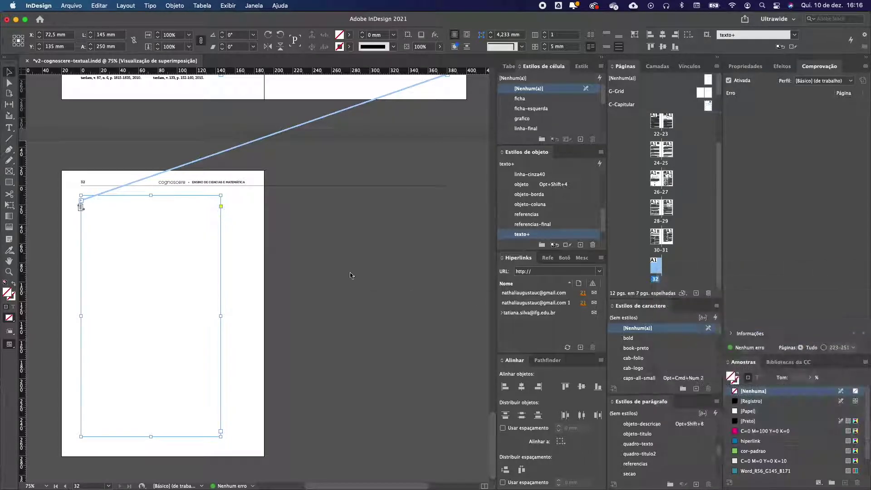
pyautogui.click(439, 243)
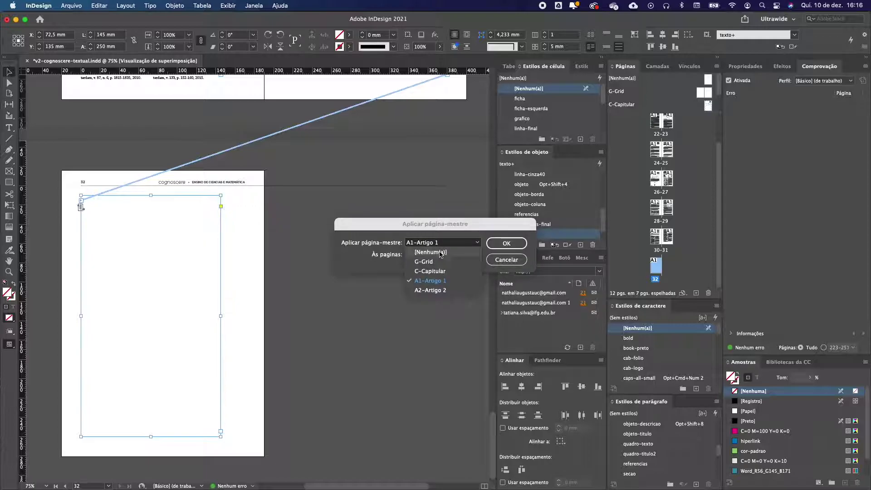
pyautogui.click(439, 253)
pyautogui.click(506, 243)
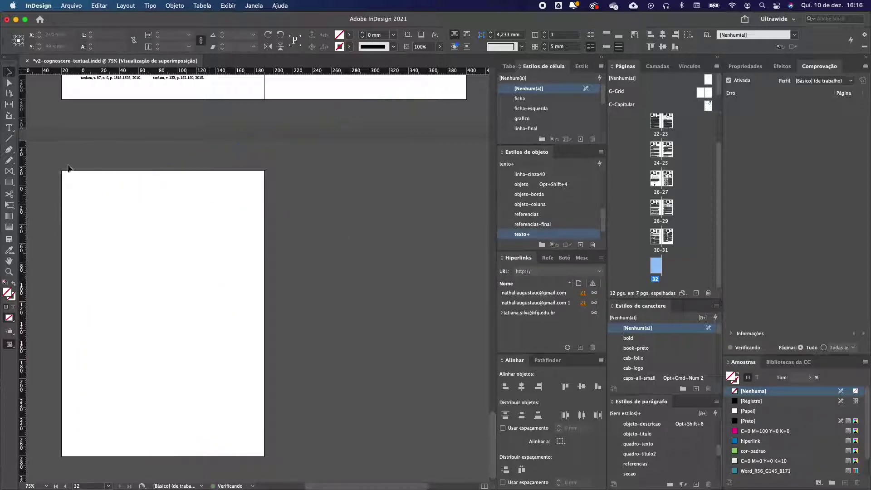
# Step: Delete the leftover empty text frame on page 32 and return to the references spread on pages 30 and 31
pyautogui.click(129, 205)
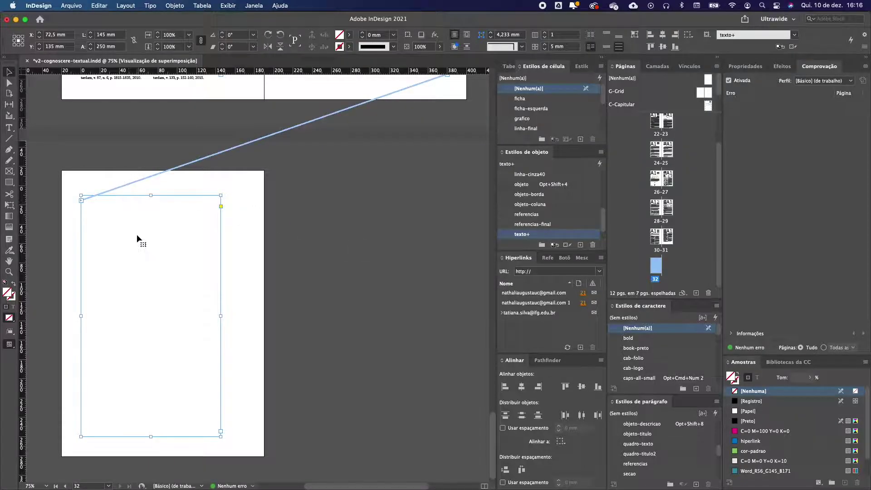
pyautogui.press('BackSpace')
pyautogui.scroll(4, 165, 254)
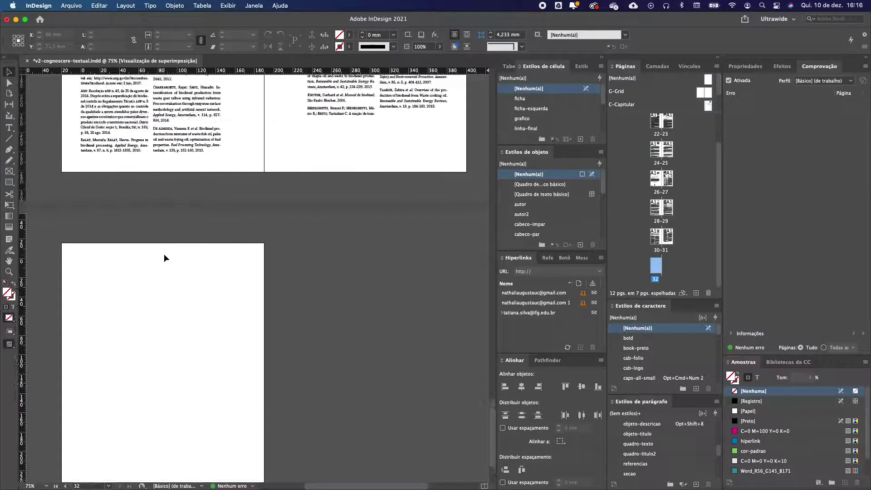
pyautogui.scroll(10, 164, 256)
pyautogui.scroll(1, 164, 260)
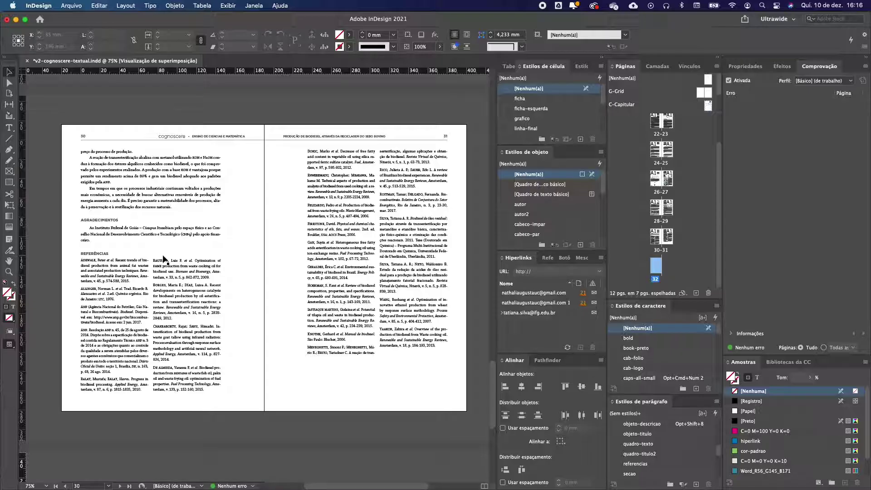